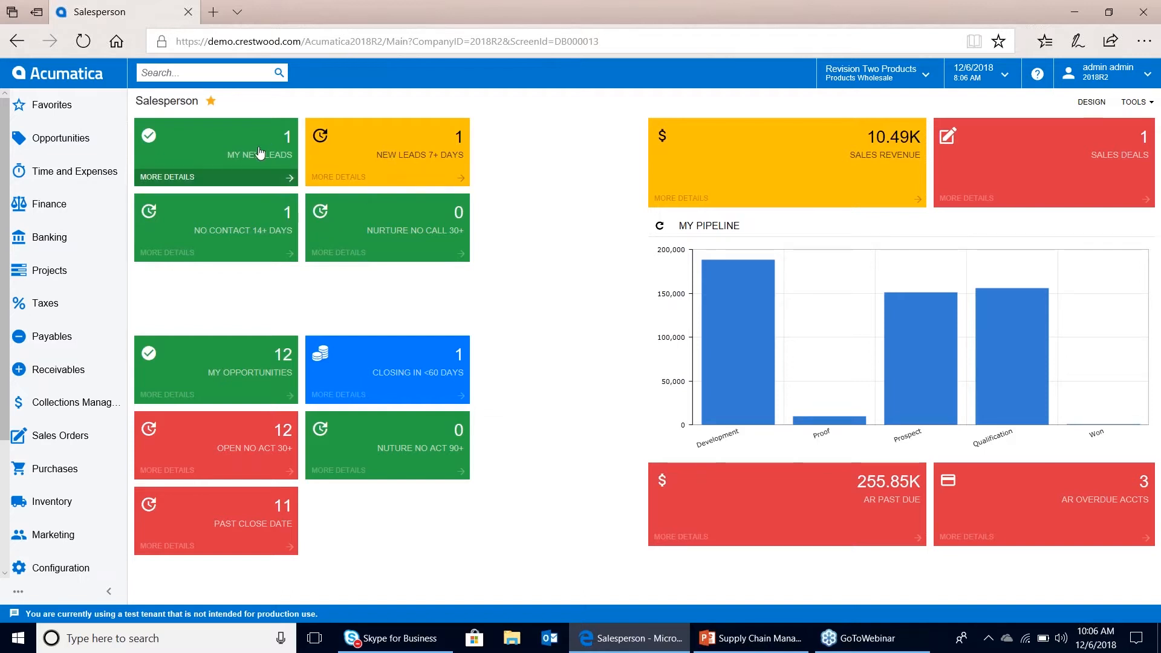
# Step: View the lead records behind the My New Leads tile and return to the Salesperson dashboard
pyautogui.click(216, 176)
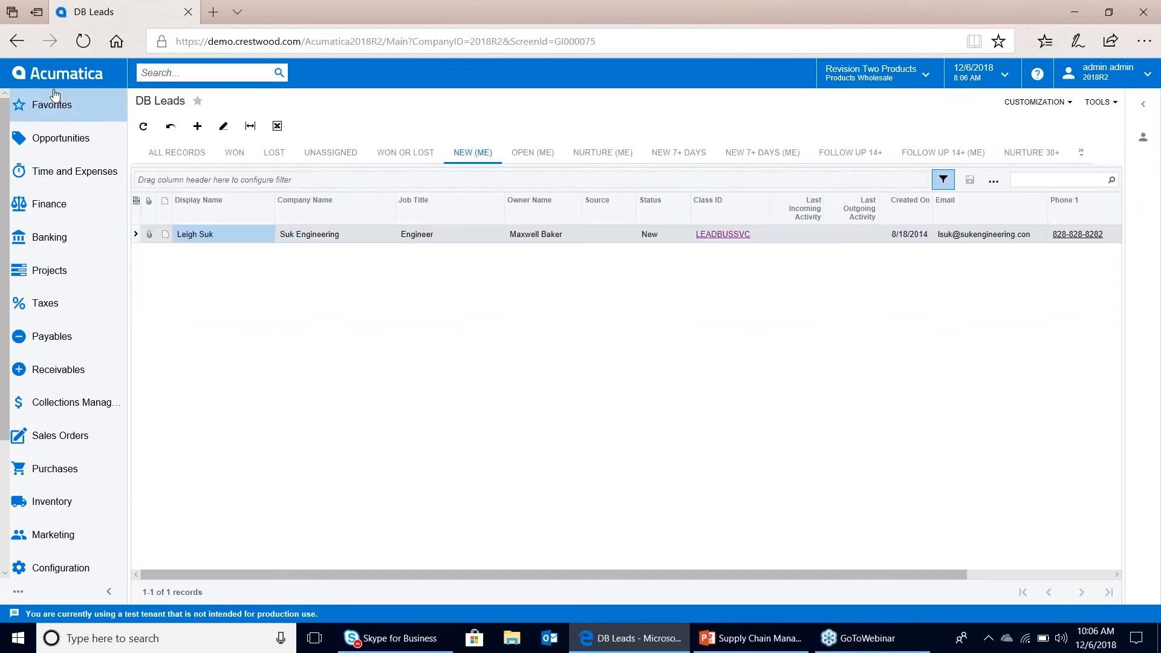
pyautogui.click(59, 108)
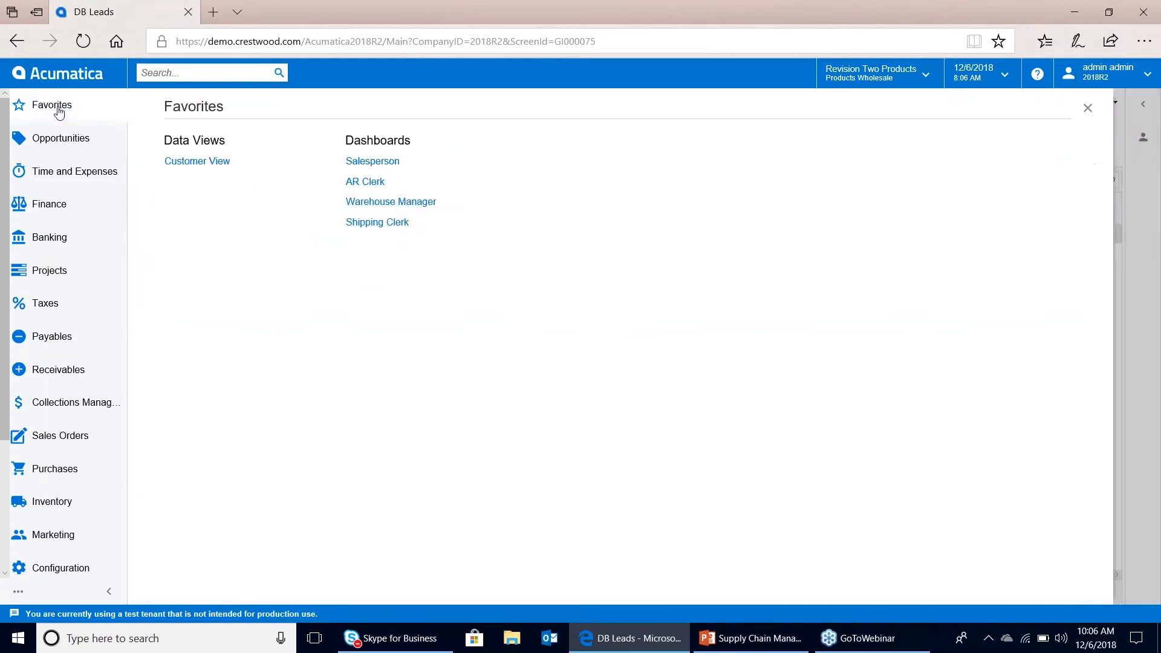
pyautogui.click(372, 162)
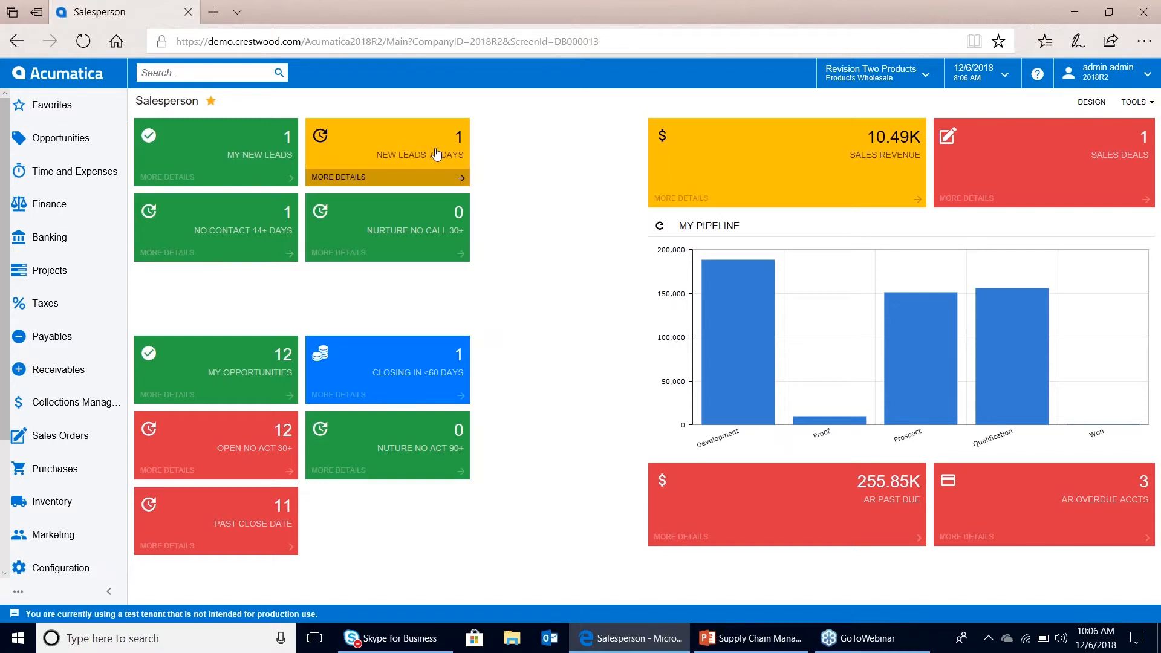
pyautogui.moveTo(436, 153); pyautogui.dragTo(417, 310)
pyautogui.click(533, 184)
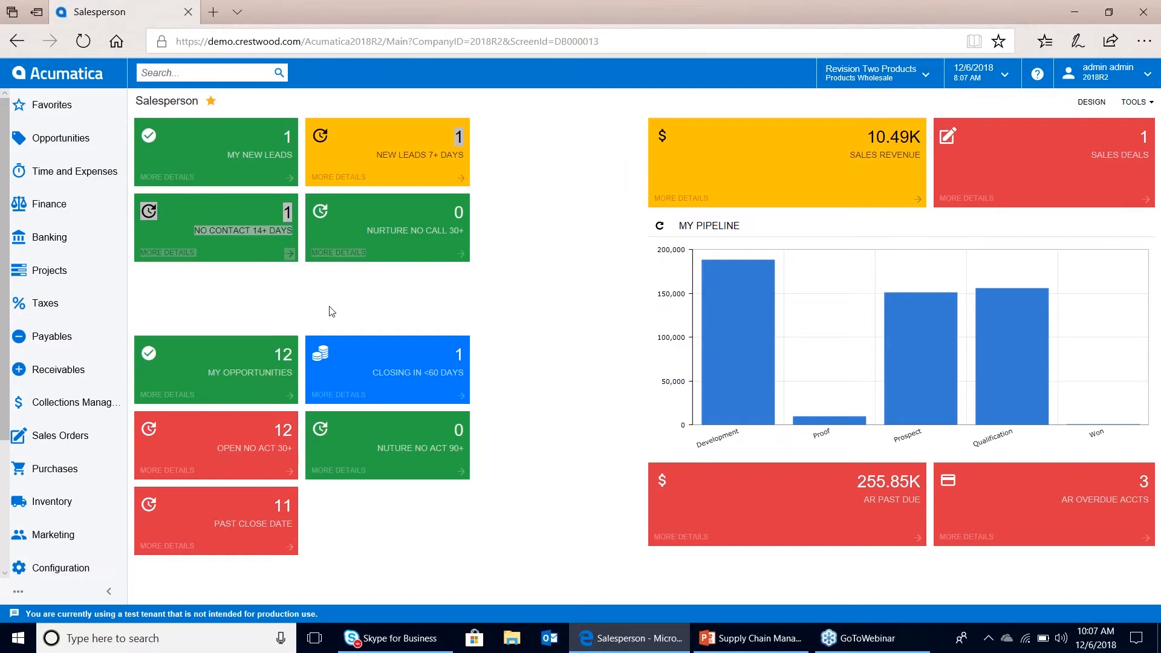
pyautogui.moveTo(872, 414)
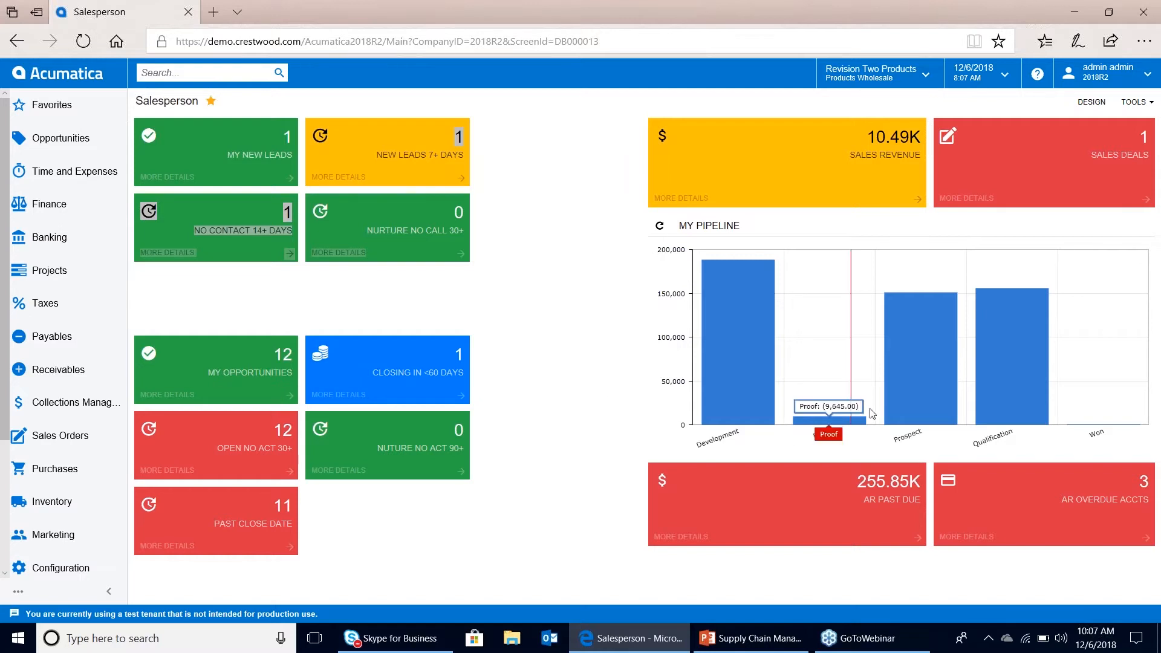
# Step: Reduce the browser page zoom to 75% and maximize the window again
pyautogui.click(1109, 12)
pyautogui.click(853, 41)
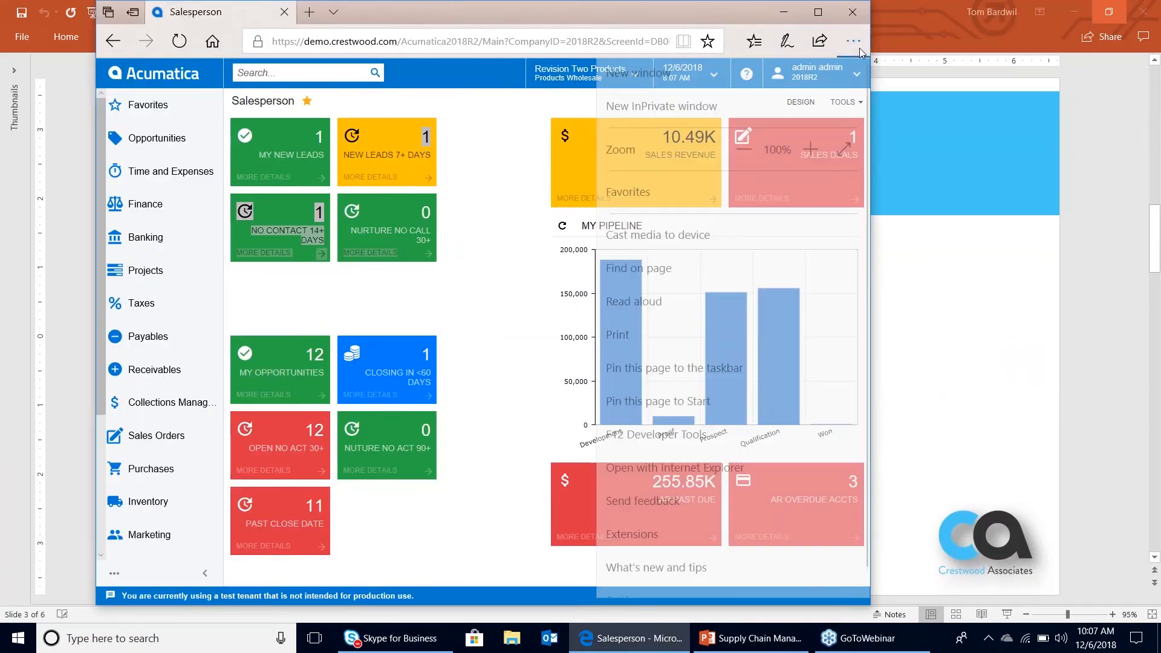
pyautogui.click(743, 156)
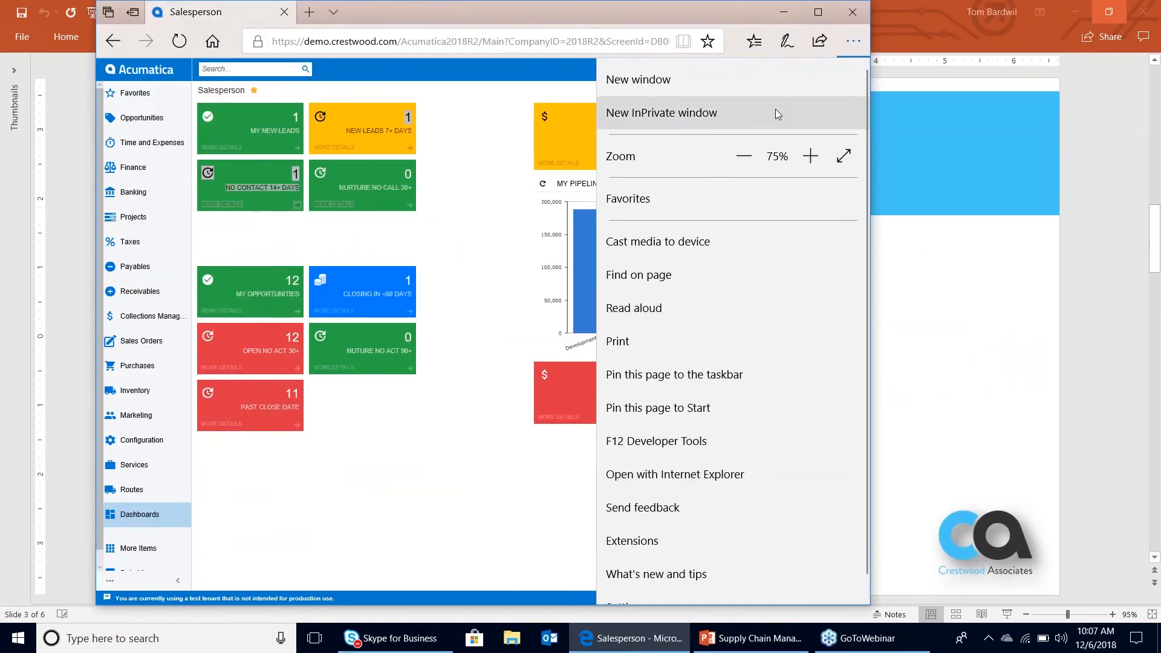
pyautogui.click(816, 14)
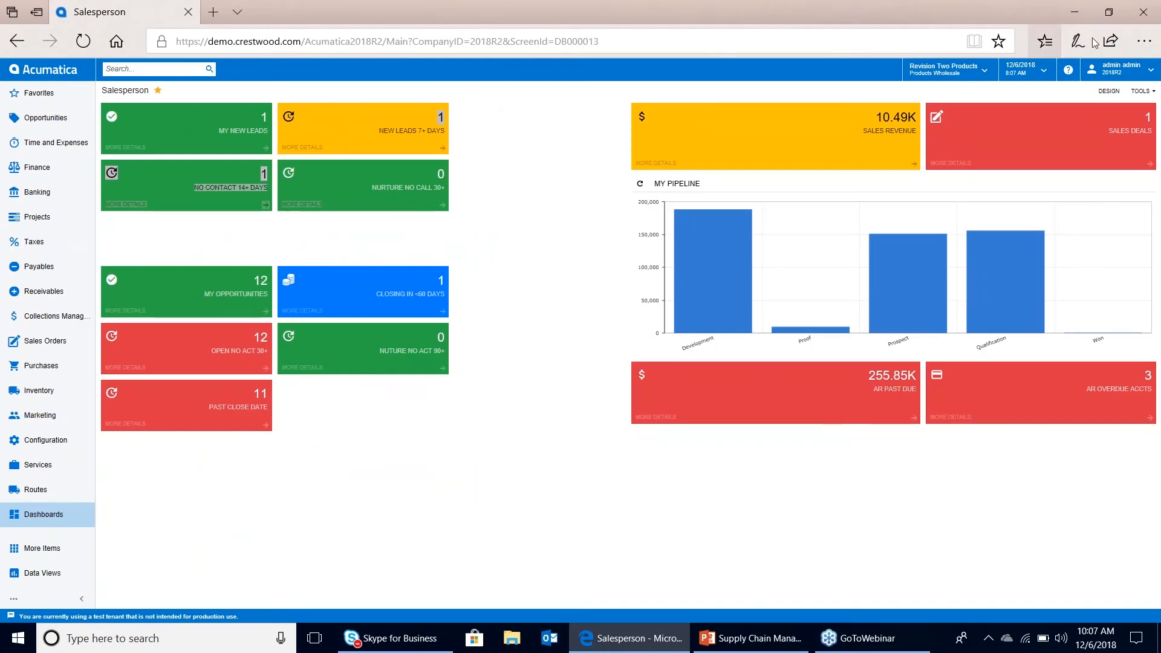
# Step: Restore the browser page zoom to 100%, keeping the window maximized
pyautogui.click(1108, 12)
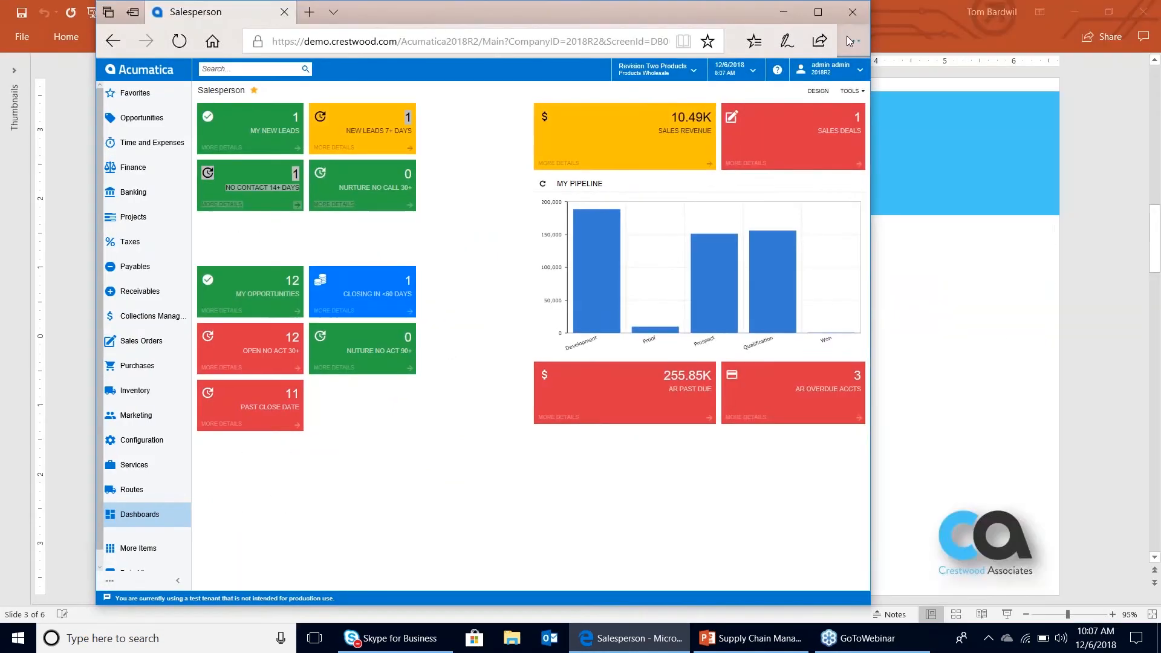
pyautogui.click(849, 41)
pyautogui.click(810, 156)
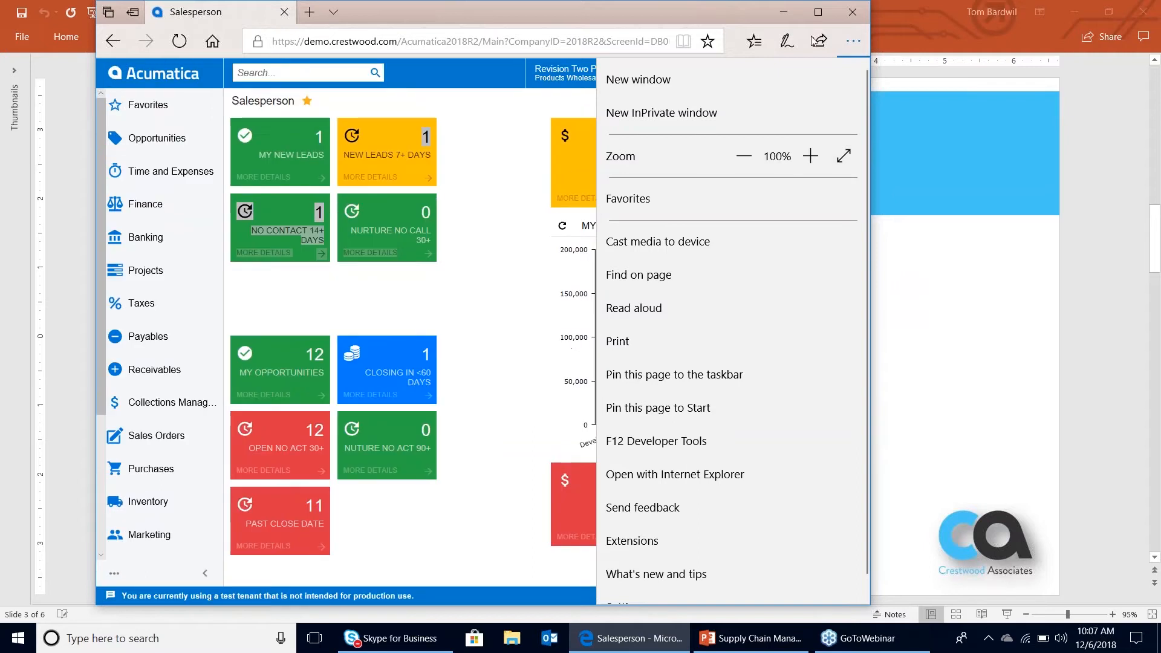
pyautogui.click(819, 13)
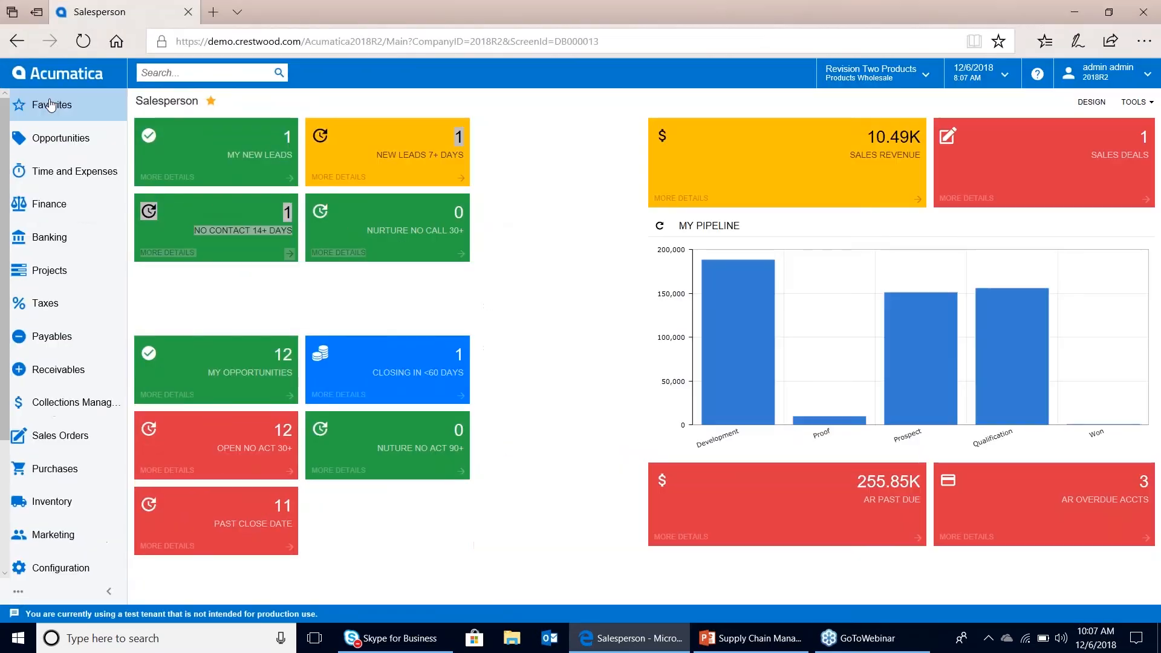
# Step: Reload the Salesperson dashboard and view the opportunities behind its Sales Revenue tile, ending back on the dashboard
pyautogui.click(51, 105)
pyautogui.click(375, 161)
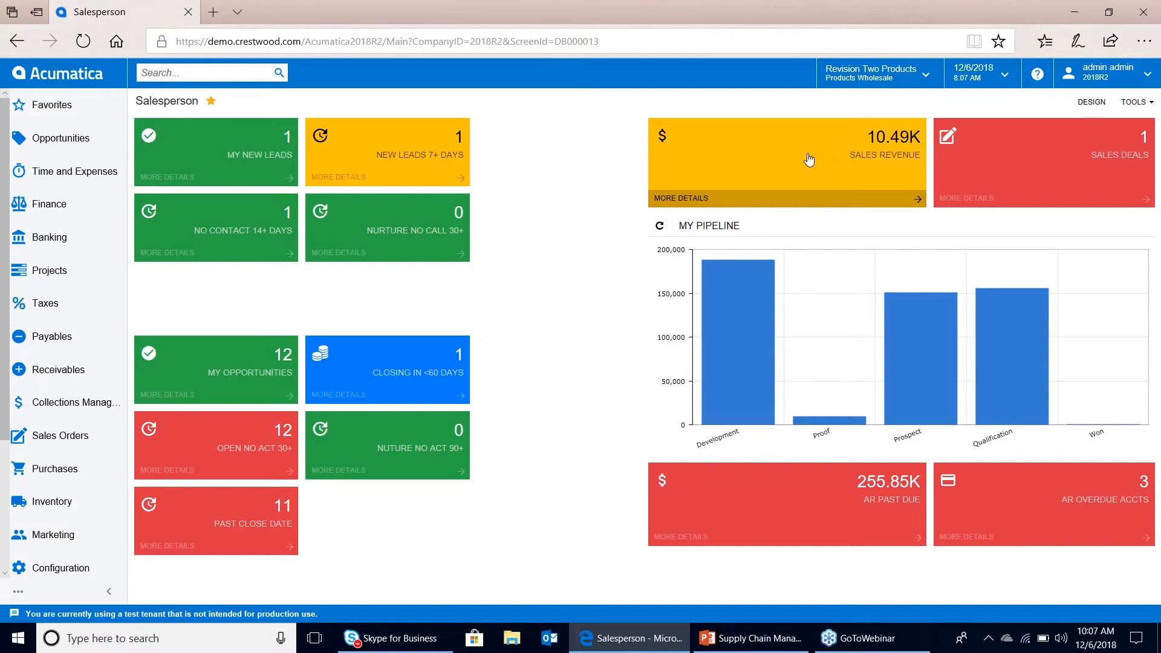
pyautogui.click(787, 163)
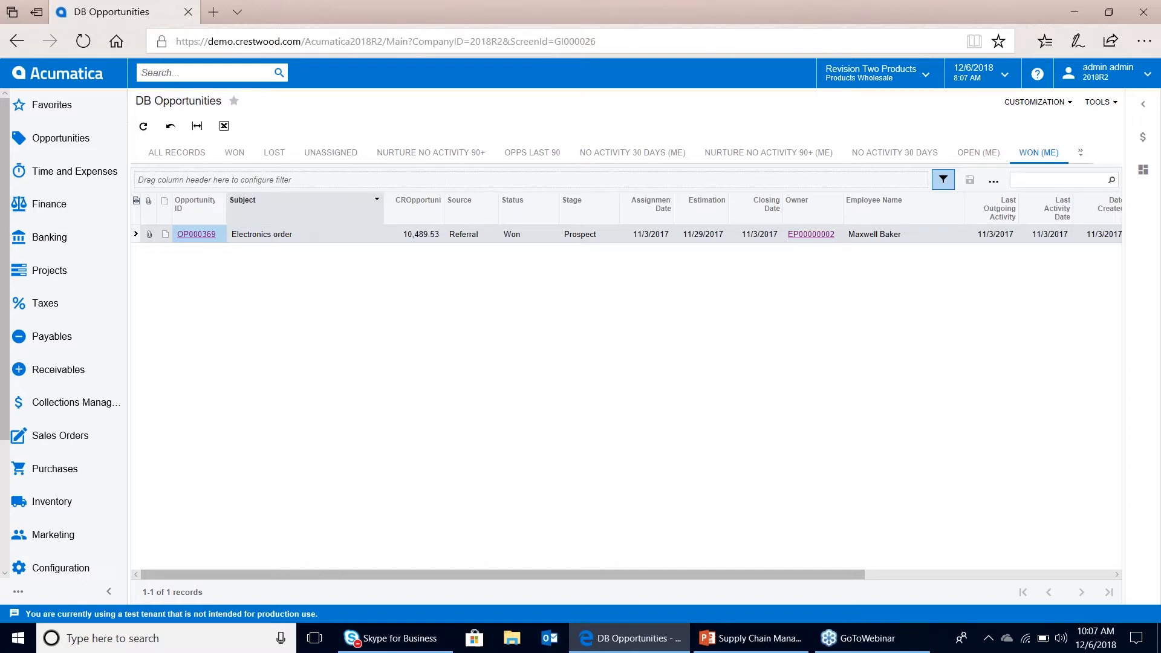
pyautogui.click(65, 113)
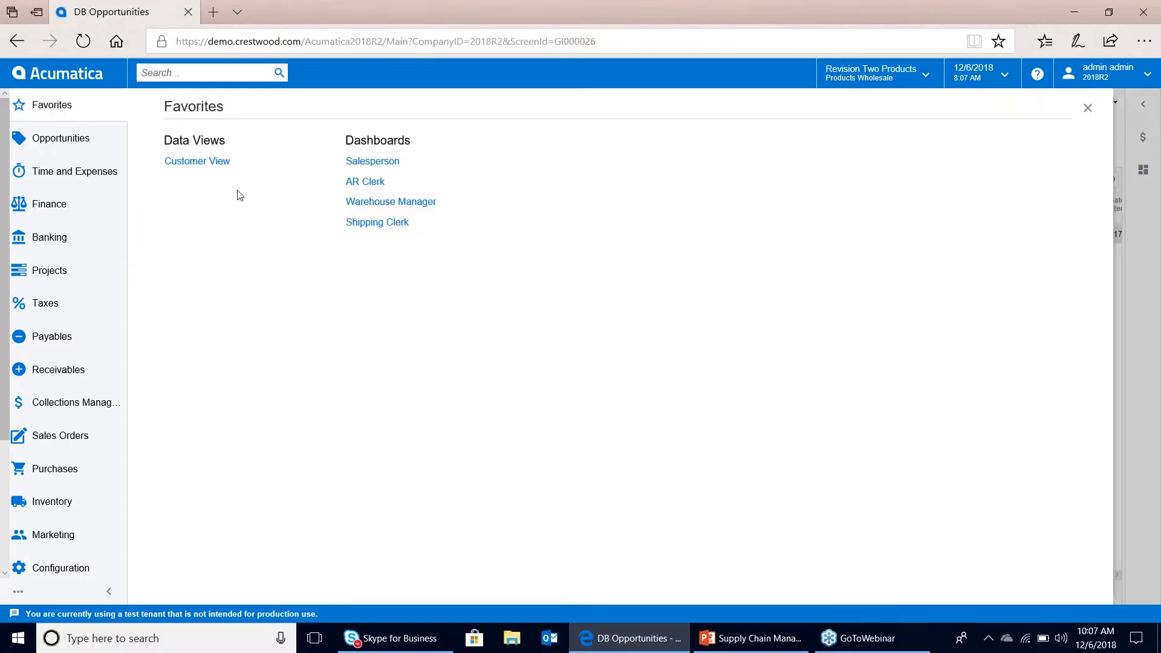
pyautogui.click(373, 161)
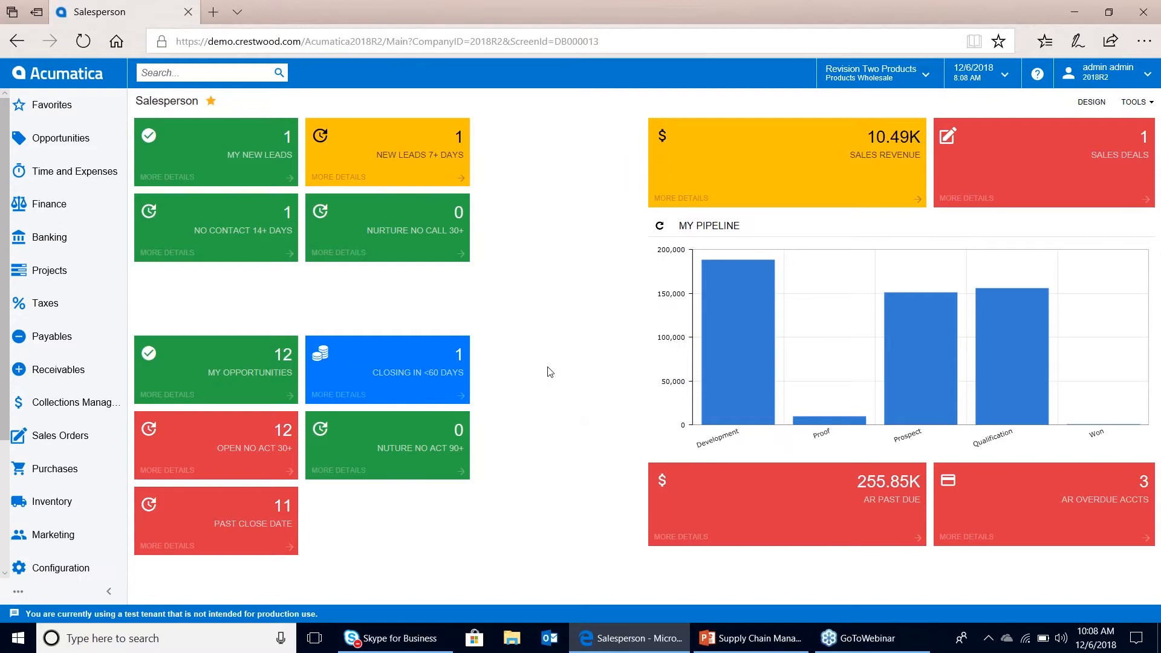
# Step: Open the favorite Customer View data view and filter it to the customer USA Bartending School
pyautogui.click(74, 117)
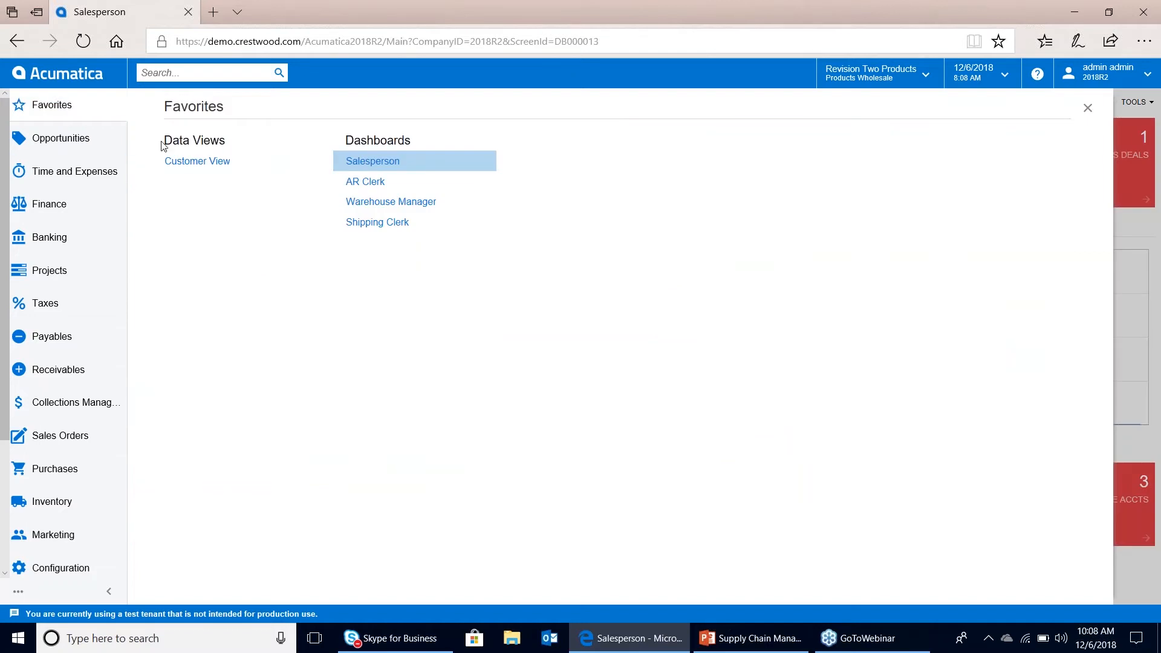
pyautogui.click(223, 167)
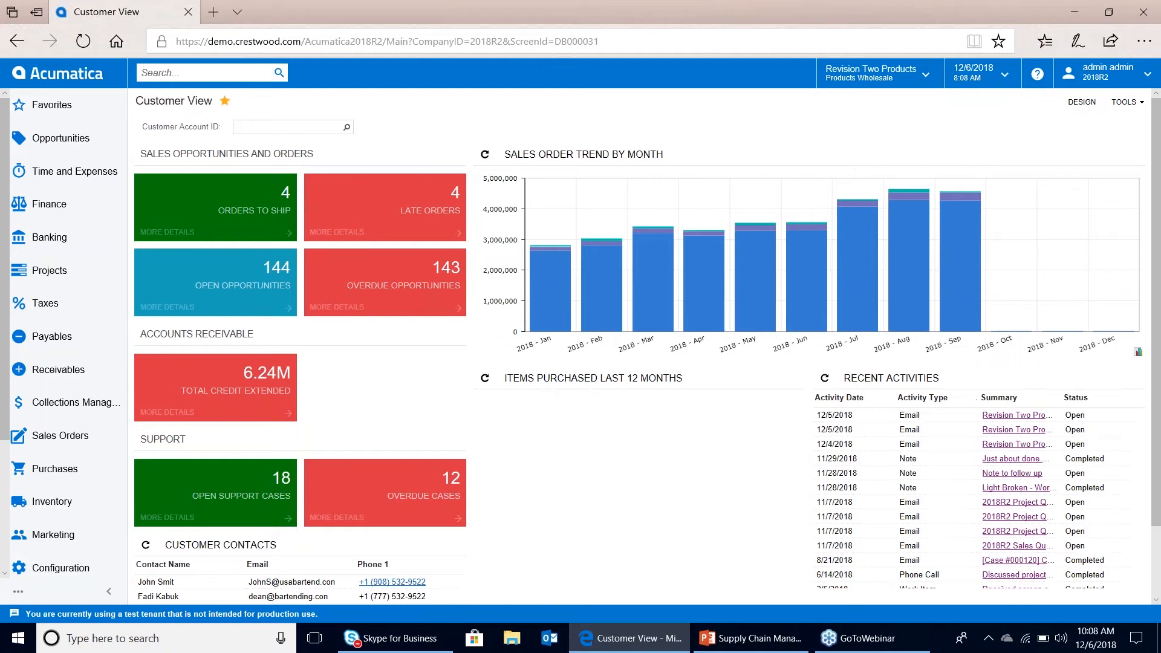
pyautogui.click(296, 127)
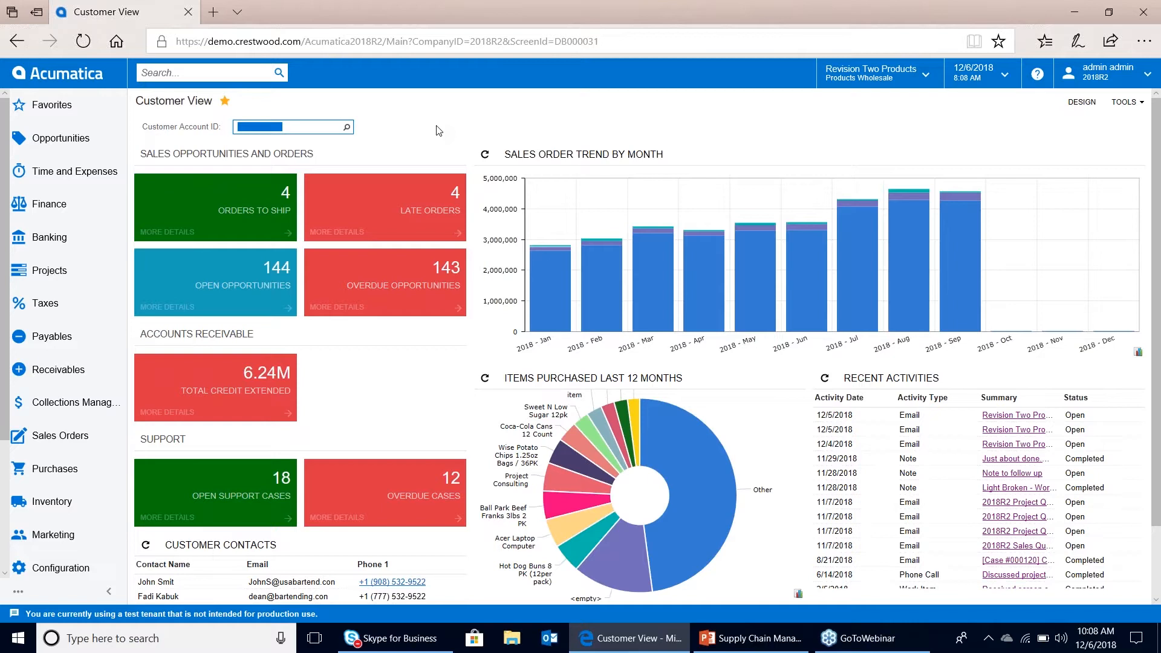
pyautogui.click(347, 127)
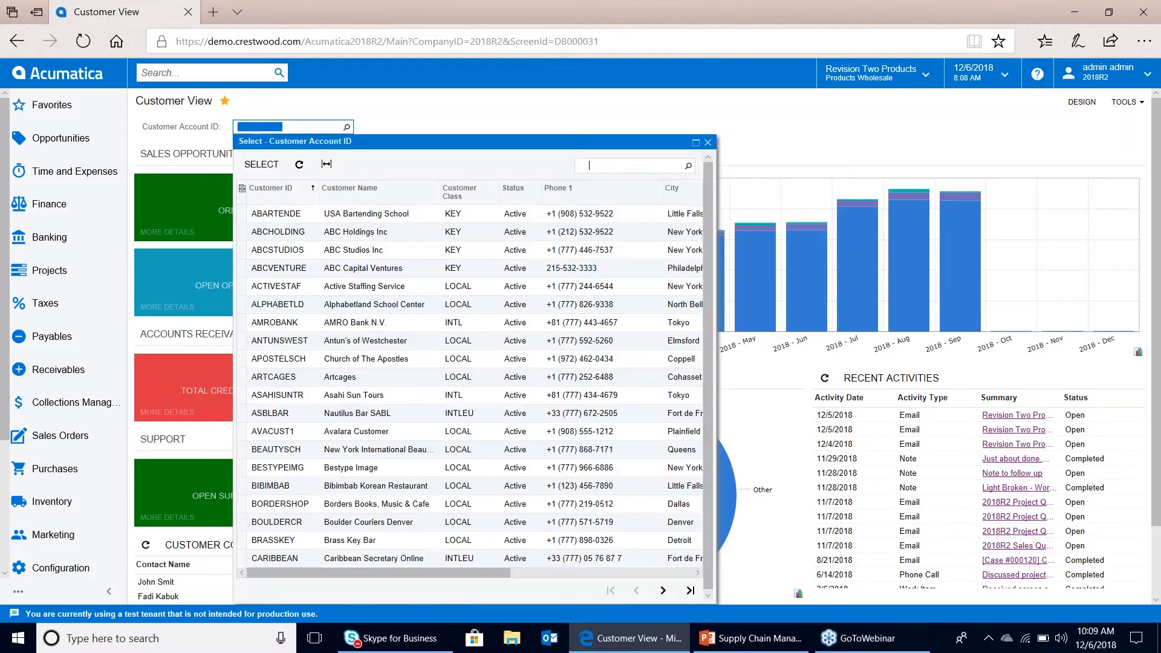
pyautogui.doubleClick(275, 214)
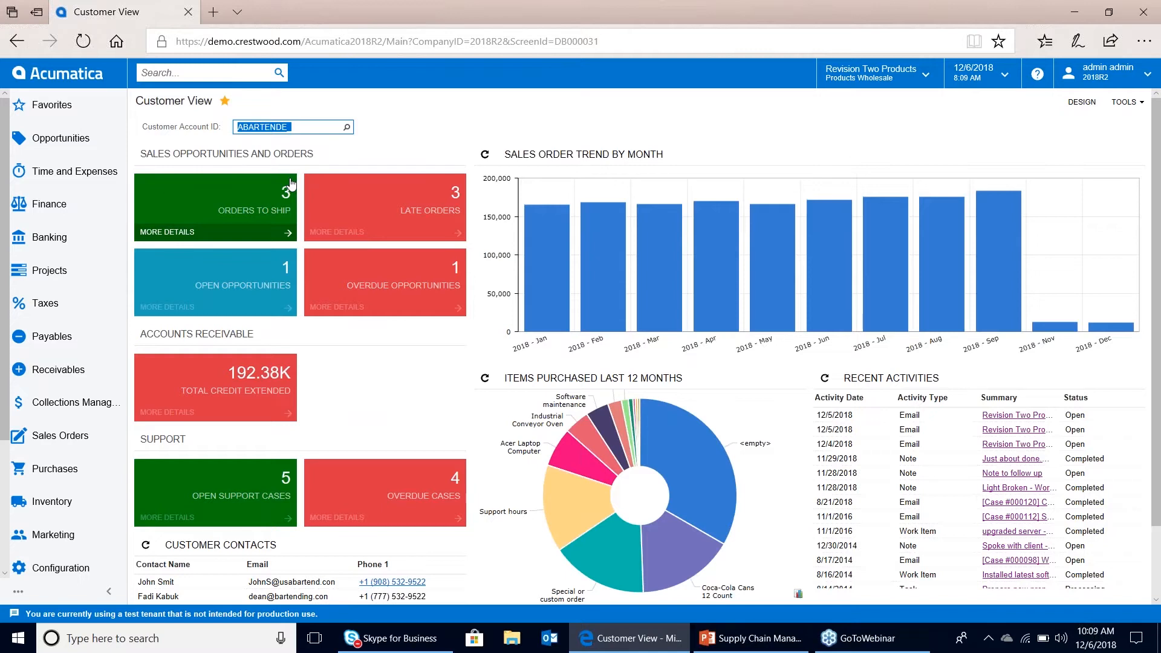
# Step: Clear the customer account filter and view the details behind Total Credit Extended, ending back on the Customer View
pyautogui.press('BackSpace')
pyautogui.press('Tab')
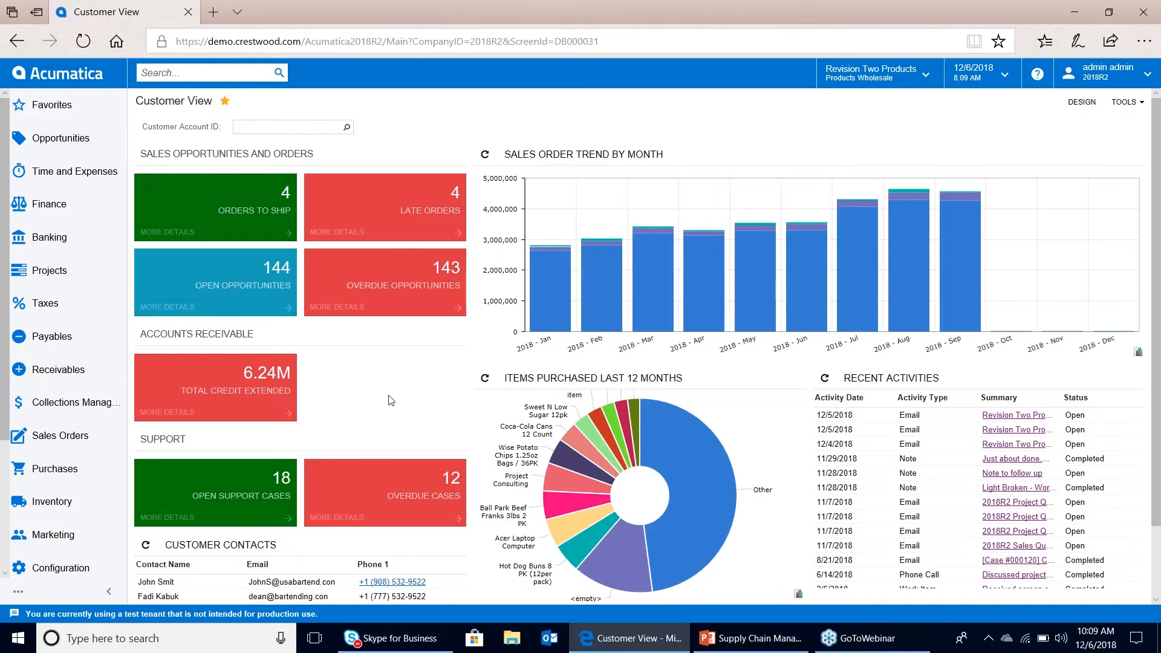
pyautogui.click(232, 386)
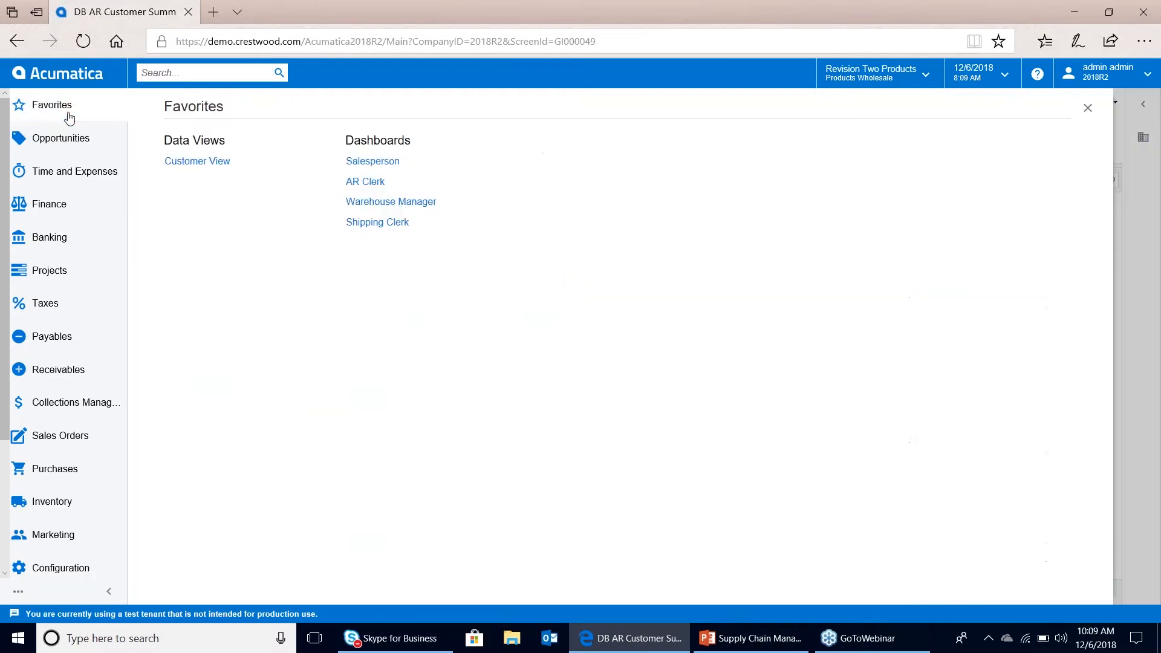
pyautogui.click(242, 174)
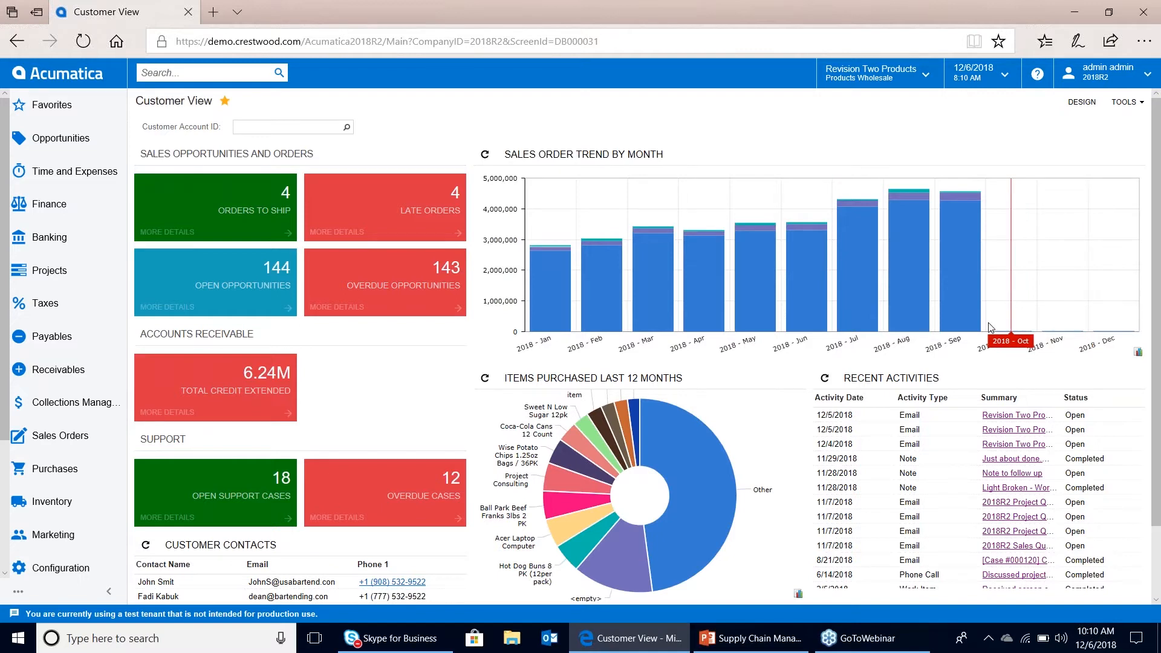
# Step: Narrow the Sales Order Trend by Month chart to July through September 2018, and reset it to the full year
pyautogui.moveTo(929, 330)
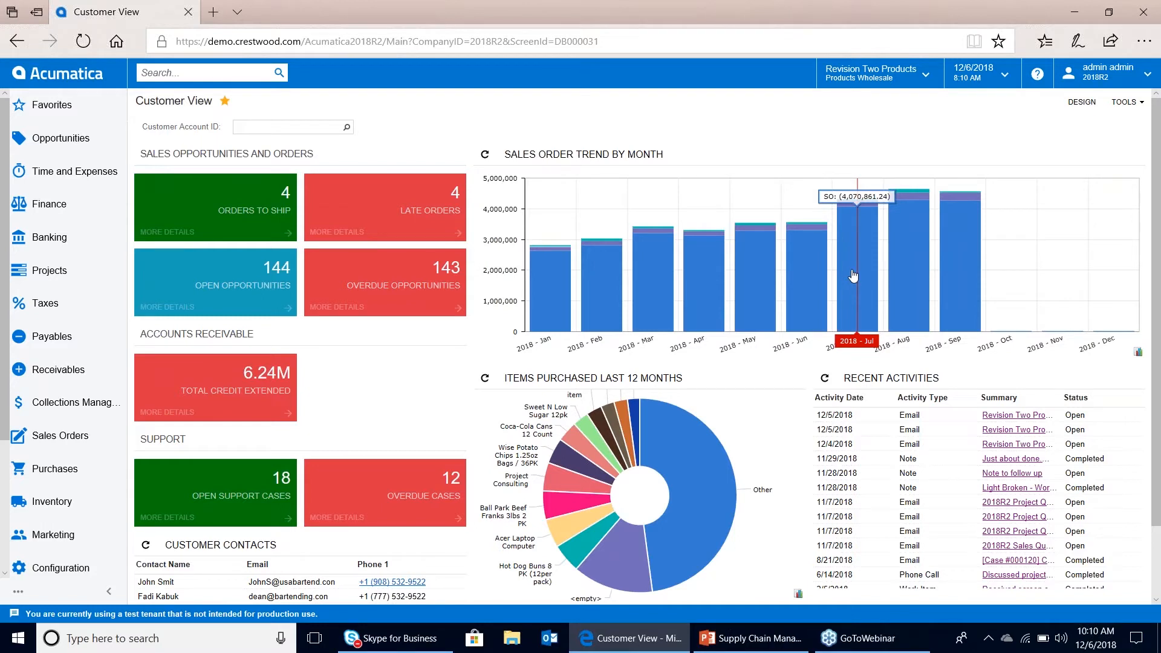
pyautogui.moveTo(857, 279); pyautogui.dragTo(962, 286)
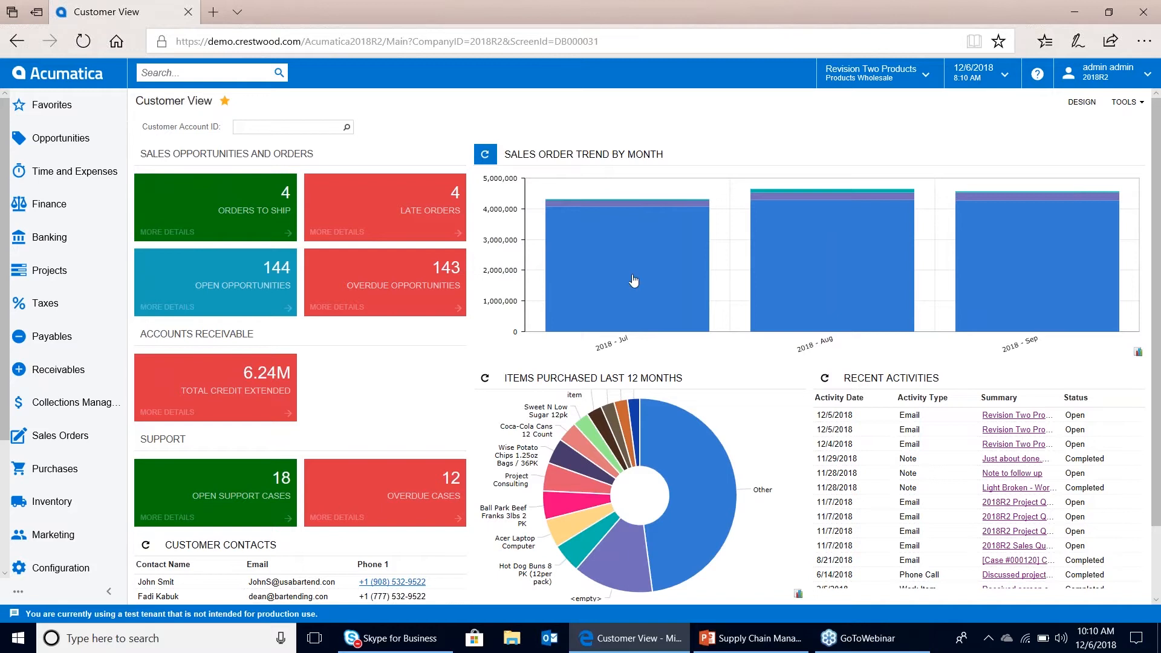
pyautogui.moveTo(650, 283)
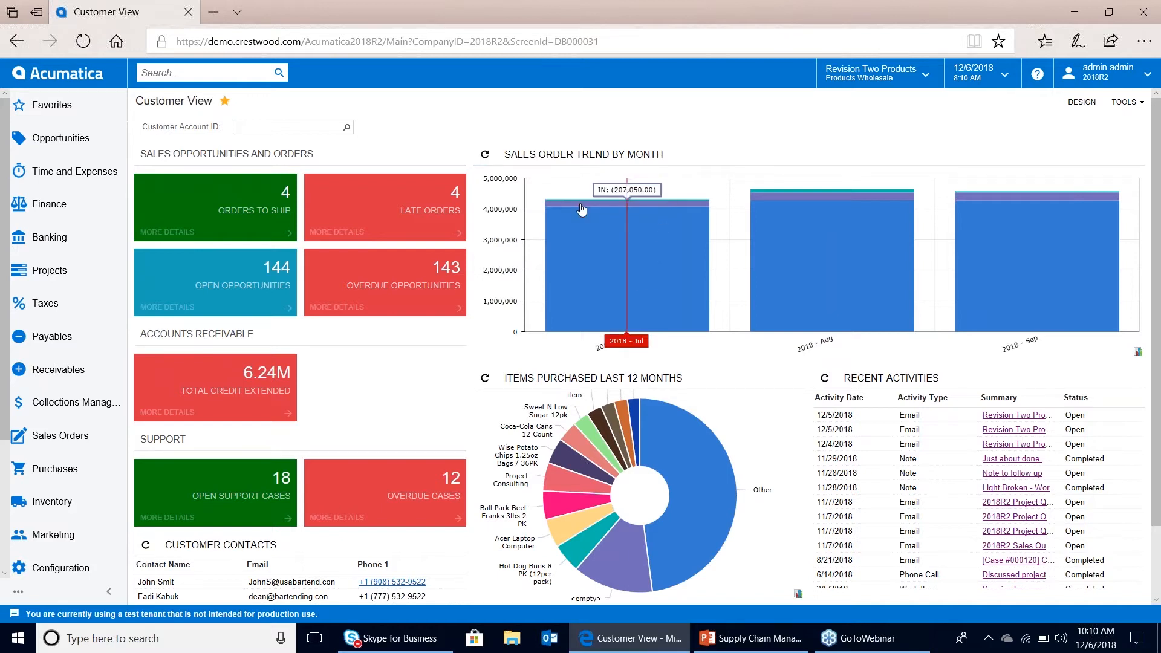
pyautogui.click(484, 156)
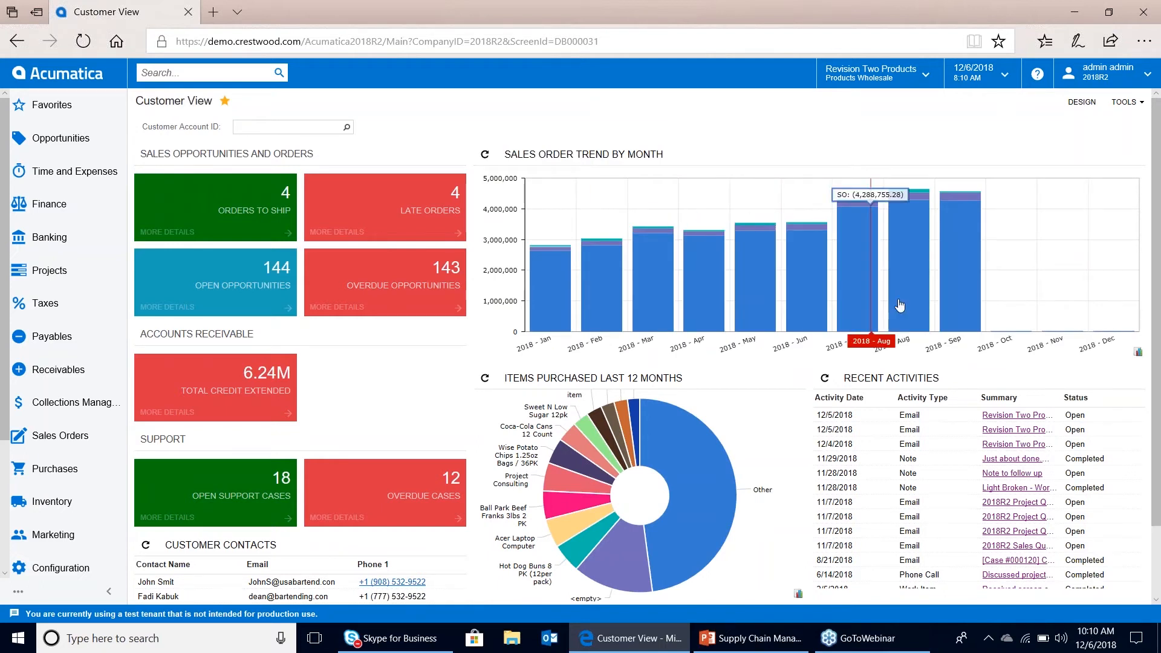
# Step: Show the sales order trend chart's legend, hide the SO series to compare IN and CS, and reset the chart
pyautogui.click(1137, 353)
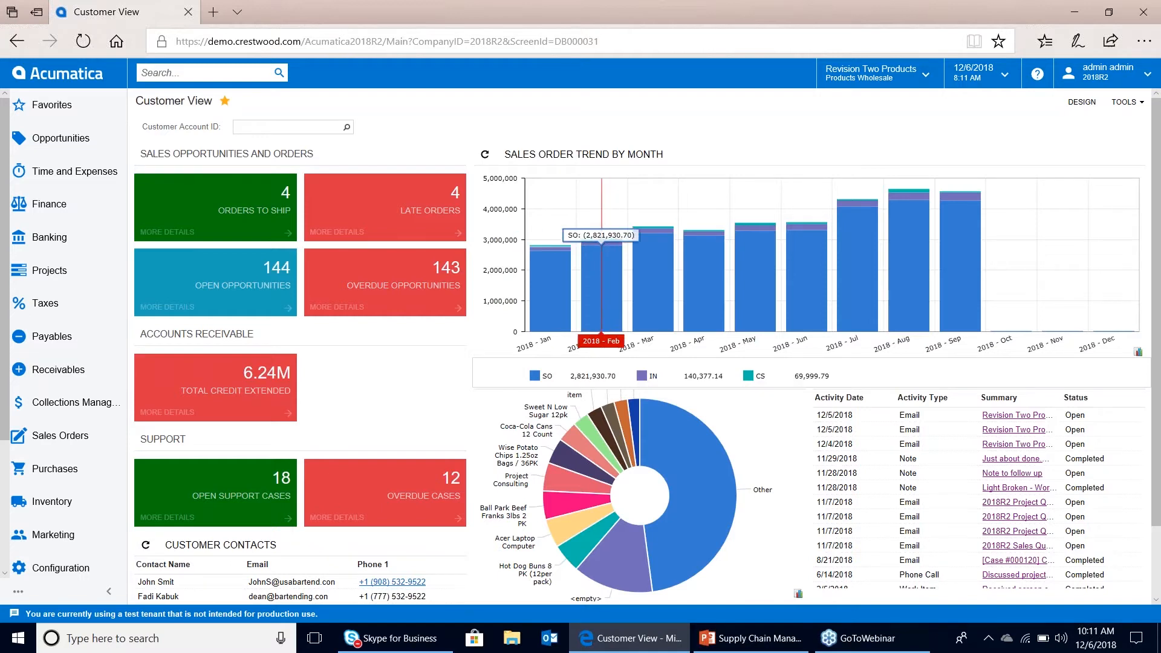
pyautogui.moveTo(544, 277)
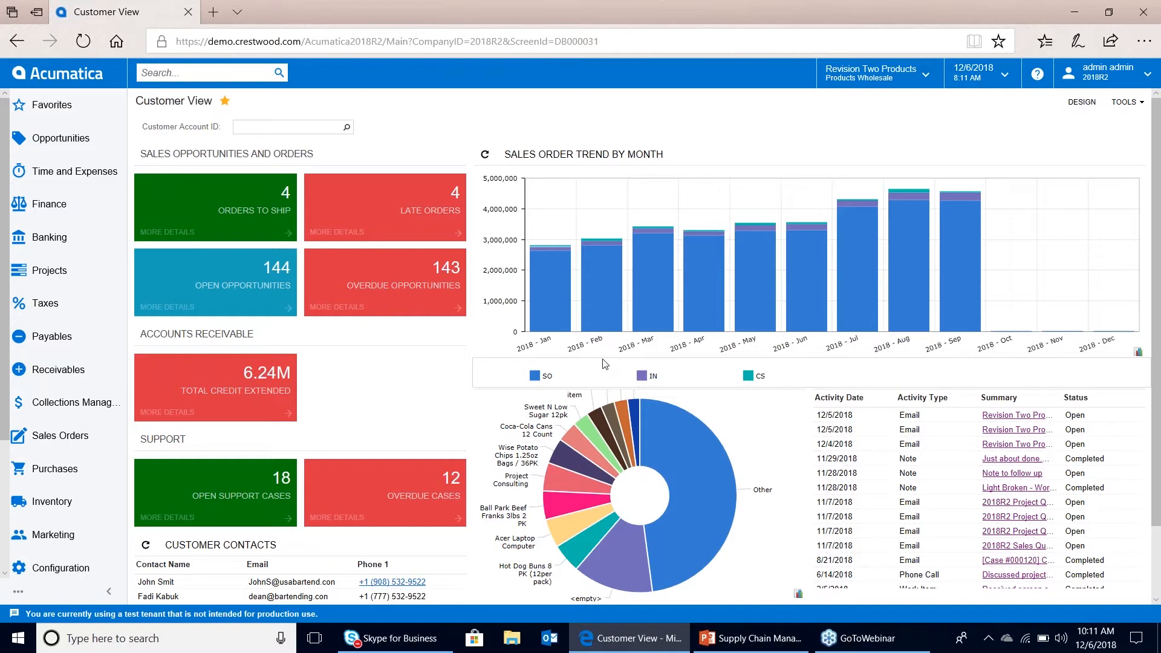
pyautogui.click(535, 377)
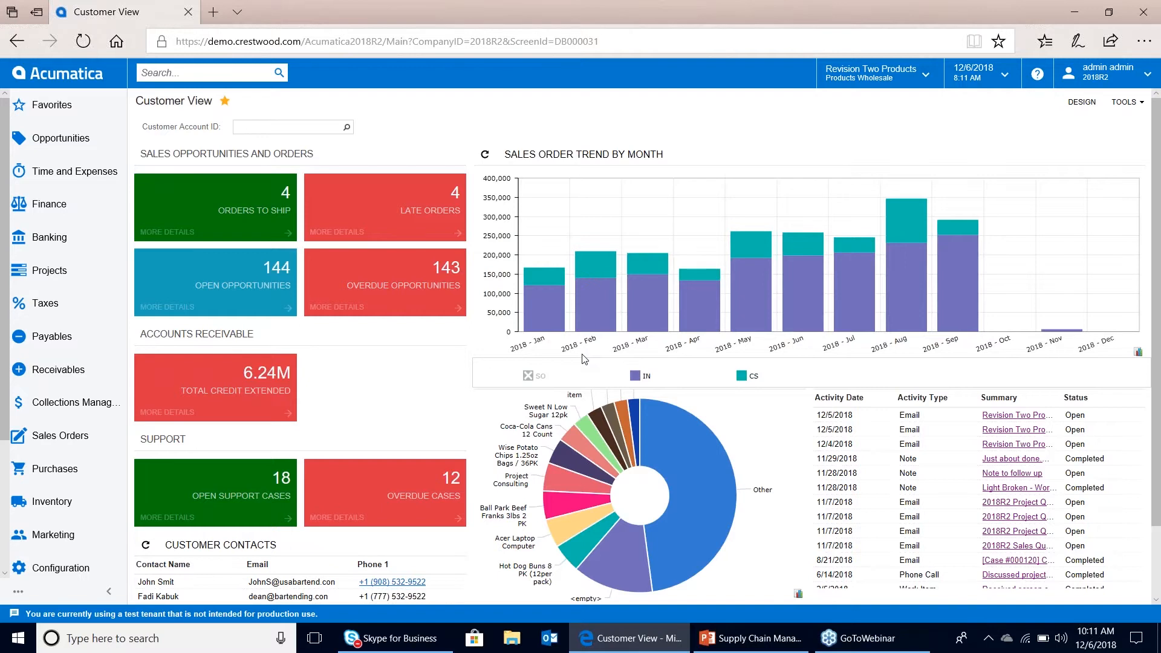
pyautogui.click(485, 154)
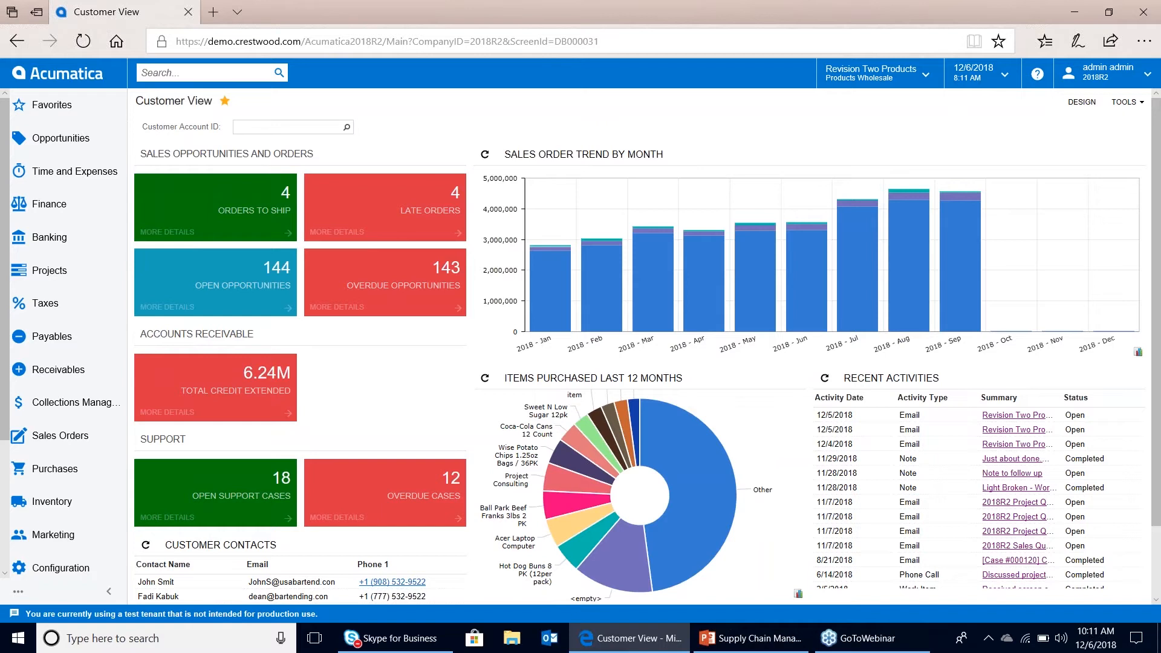
pyautogui.moveTo(655, 285)
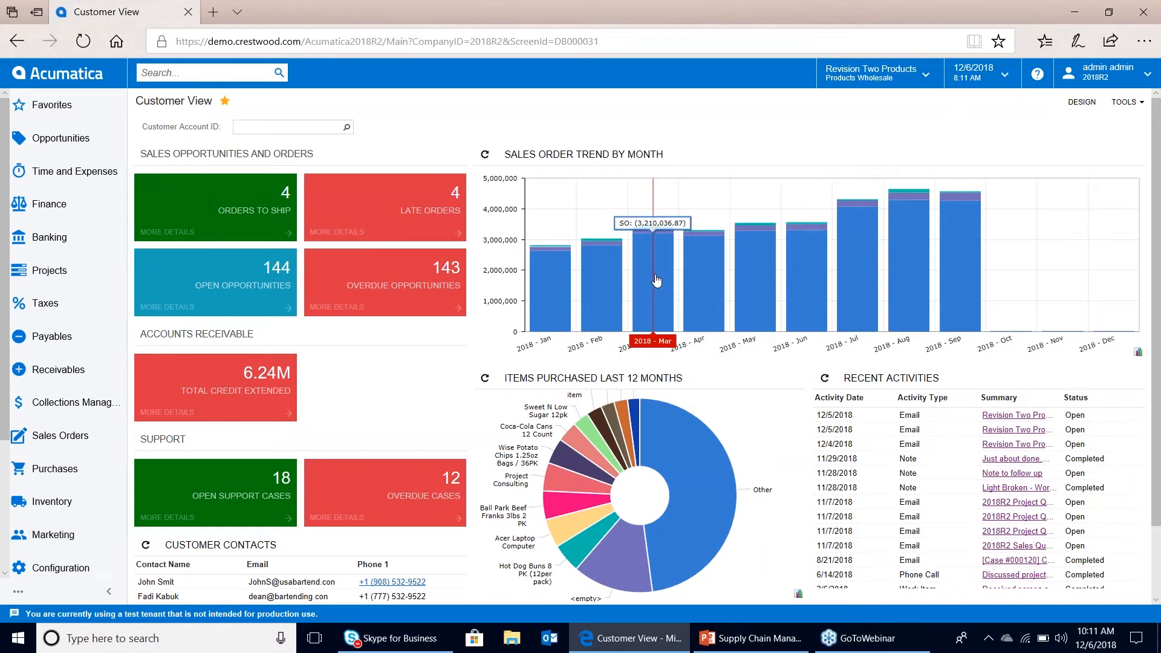
pyautogui.moveTo(670, 236)
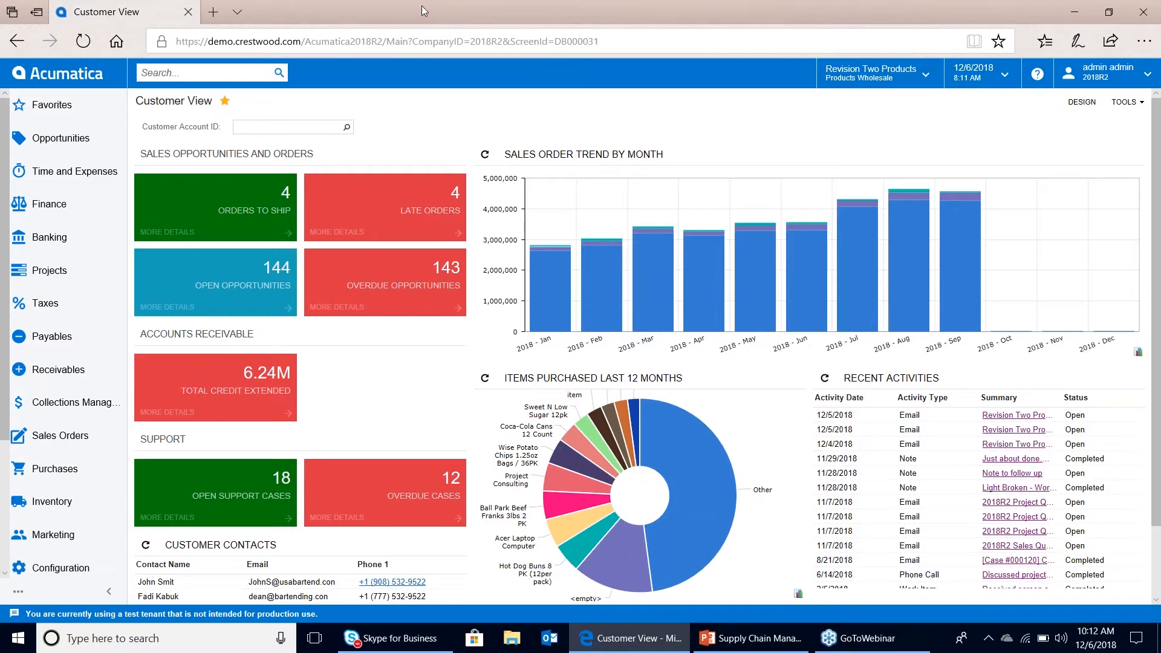
# Step: Open the Warehouse Manager dashboard from the favorites
pyautogui.click(105, 109)
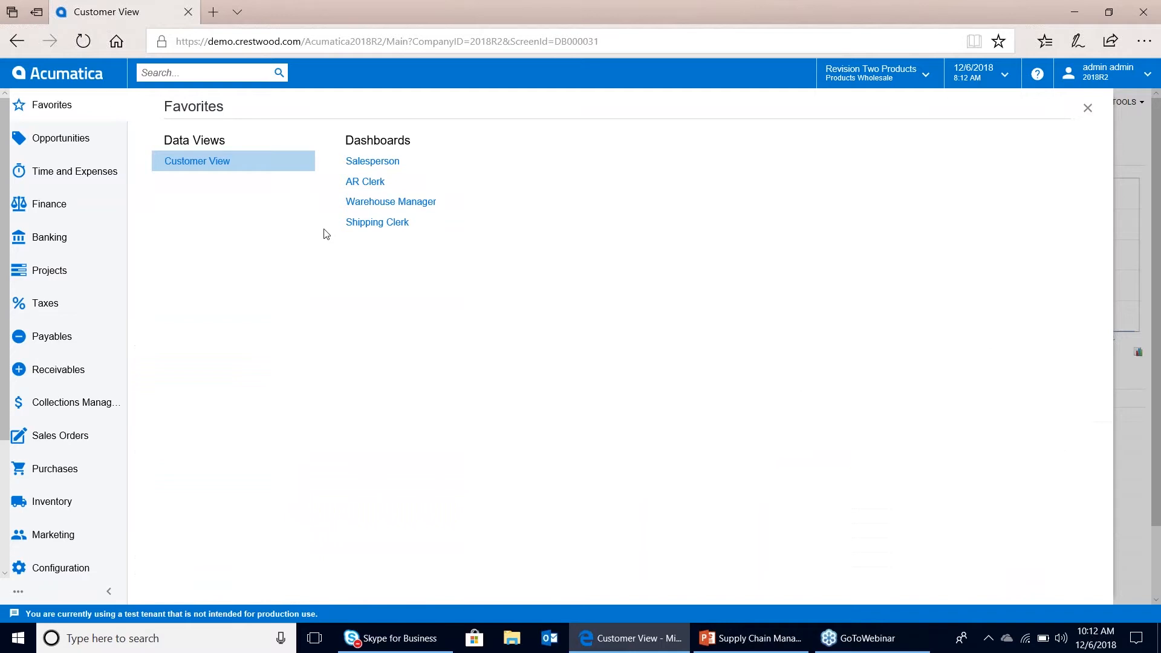
pyautogui.click(367, 220)
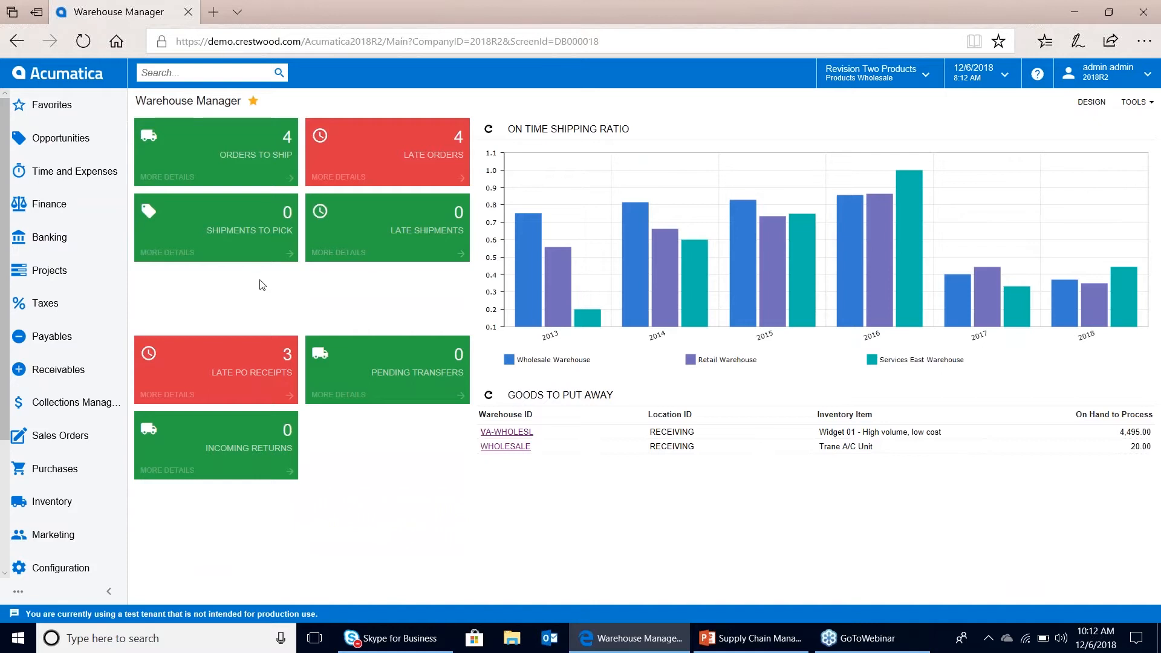
# Step: View the details behind Shipments to Pick, and return to the Warehouse Manager dashboard from the favorites
pyautogui.click(242, 223)
pyautogui.click(99, 117)
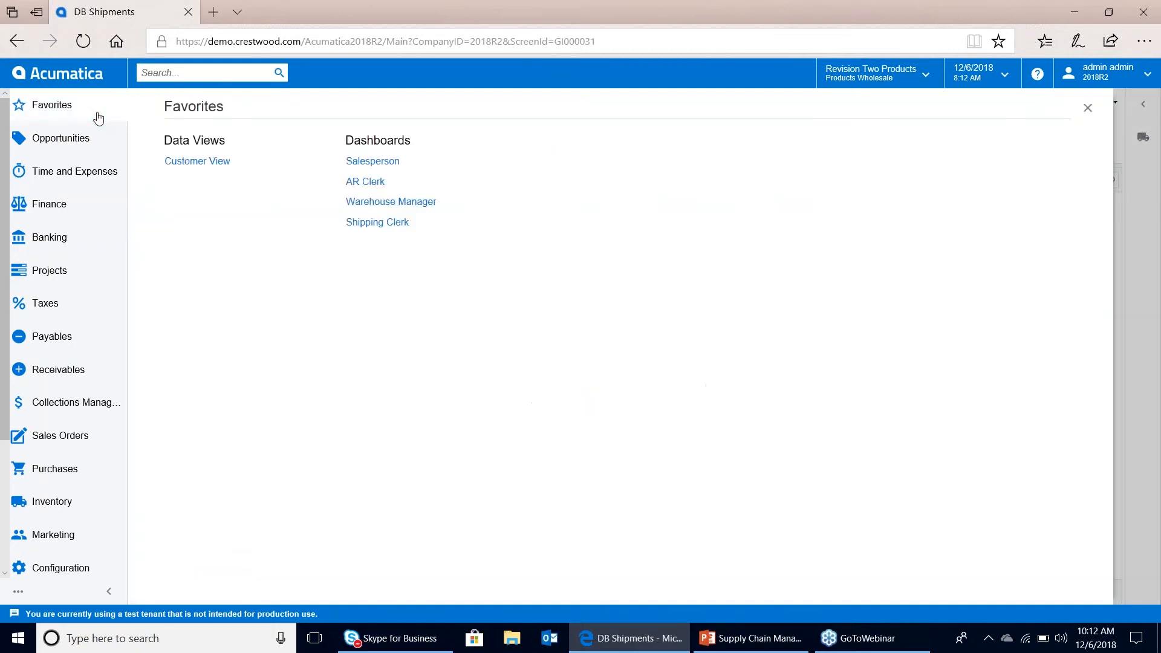
pyautogui.click(357, 201)
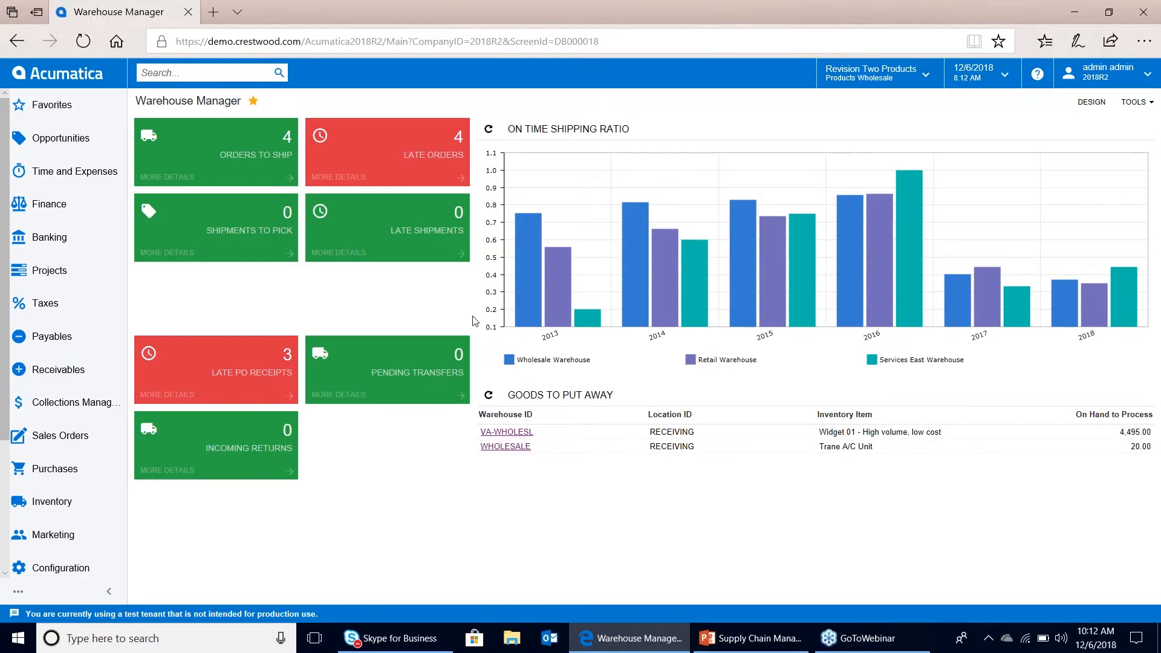
# Step: Go to the home dashboard and open the Shipping Clerk dashboard from the favorites
pyautogui.click(50, 76)
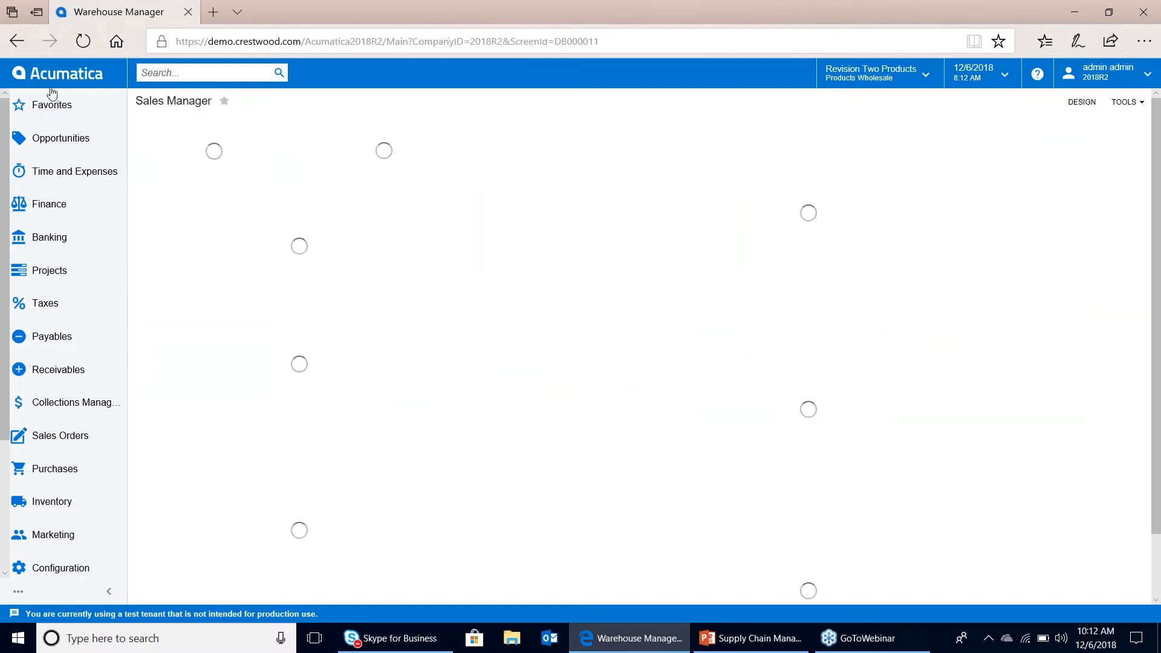
pyautogui.click(46, 108)
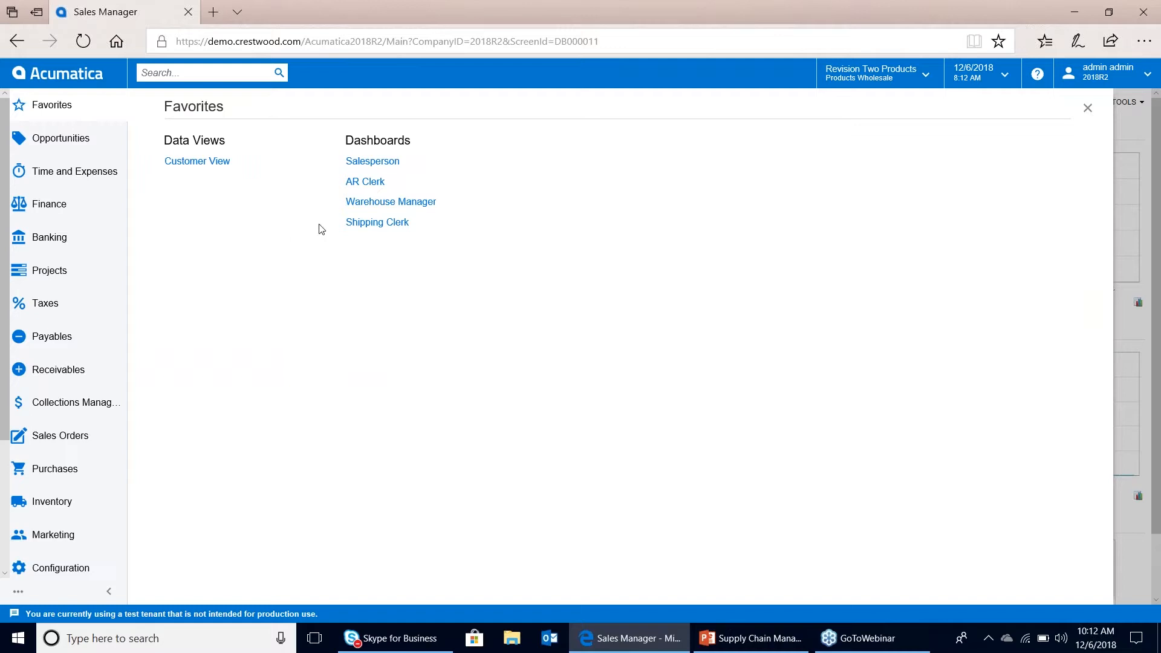
pyautogui.click(385, 224)
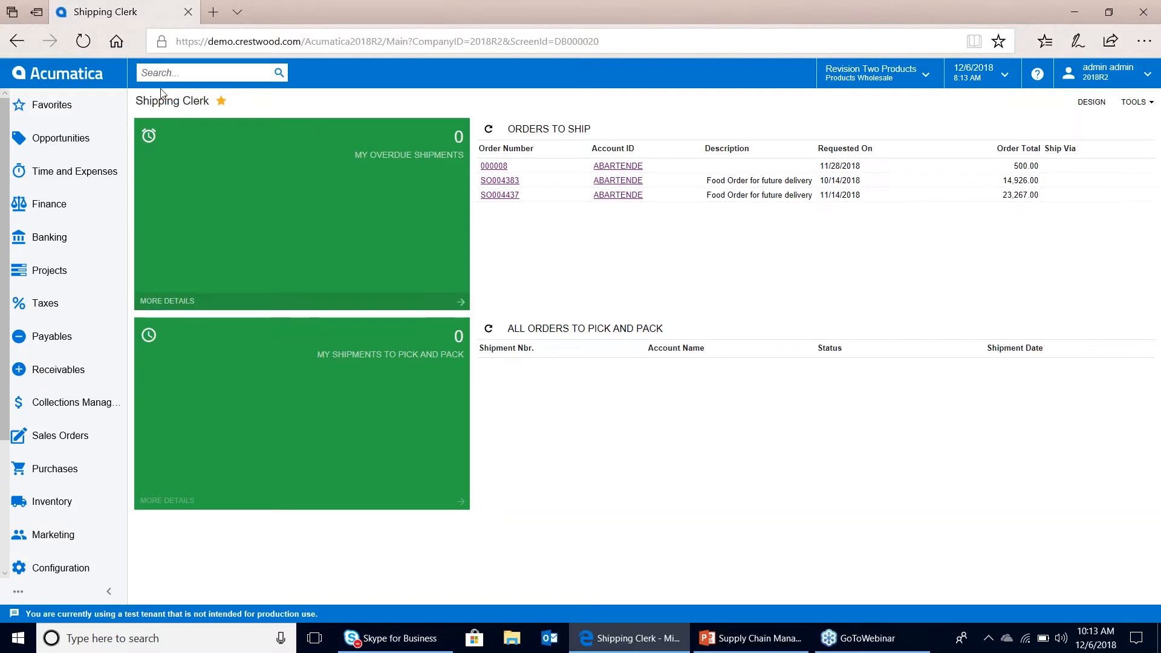
# Step: Open the AR Clerk dashboard, zoom the Top 10 Overdue Balances chart in on its first three customers, and reset the chart
pyautogui.click(108, 112)
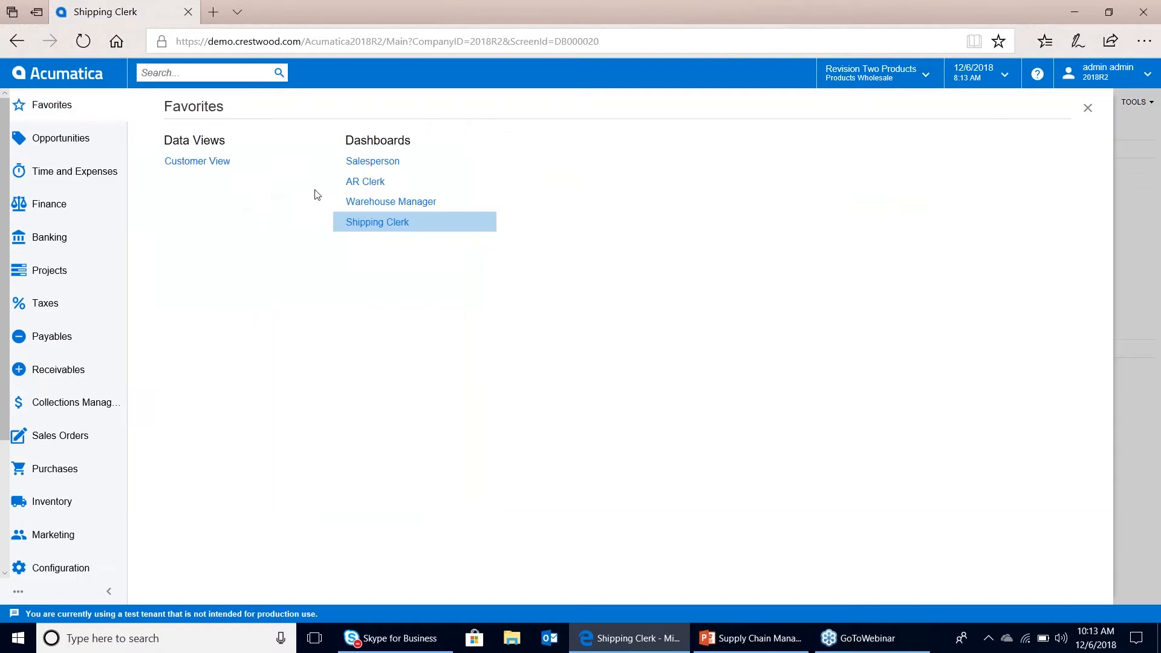
pyautogui.click(365, 181)
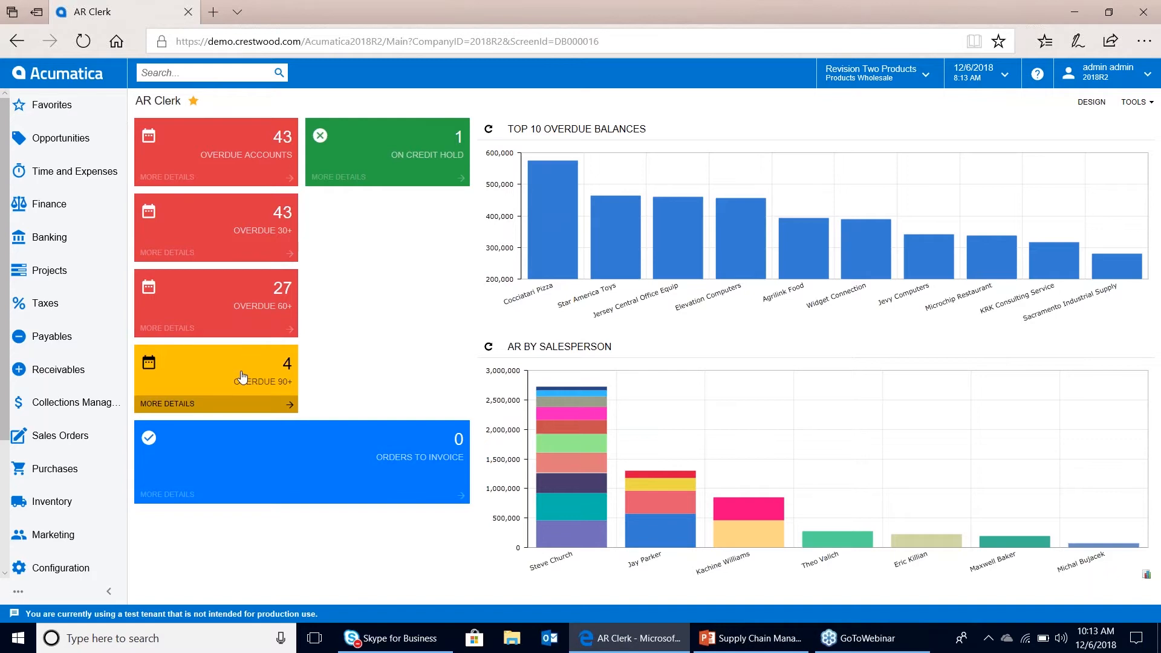
pyautogui.moveTo(552, 186)
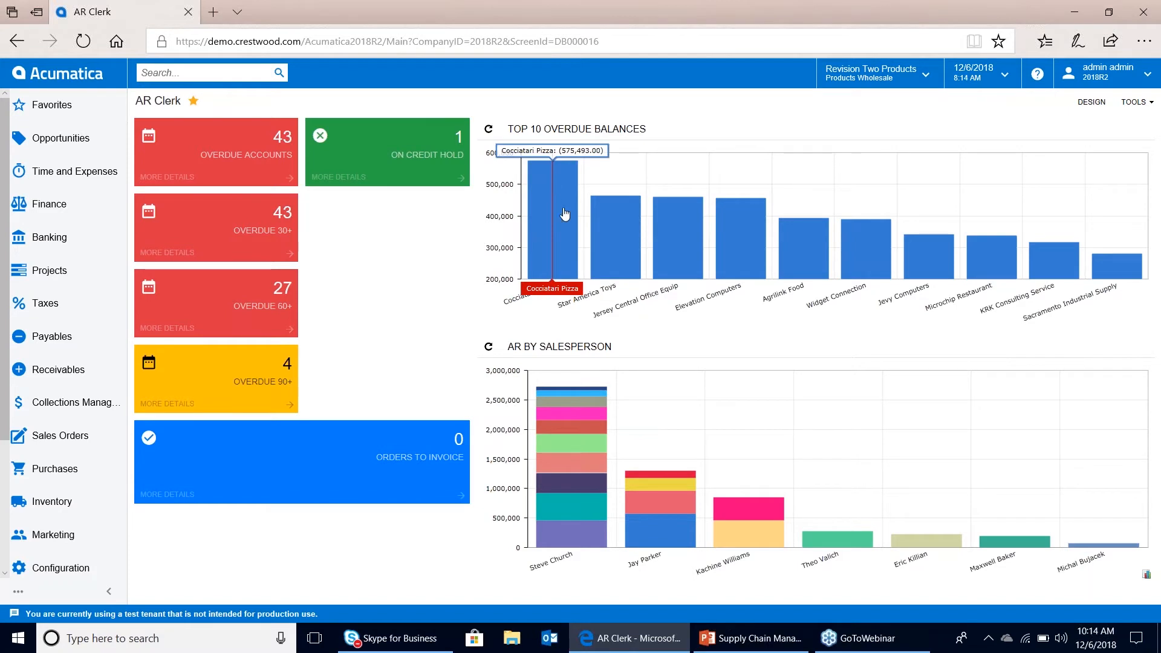
pyautogui.moveTo(557, 221); pyautogui.dragTo(682, 250)
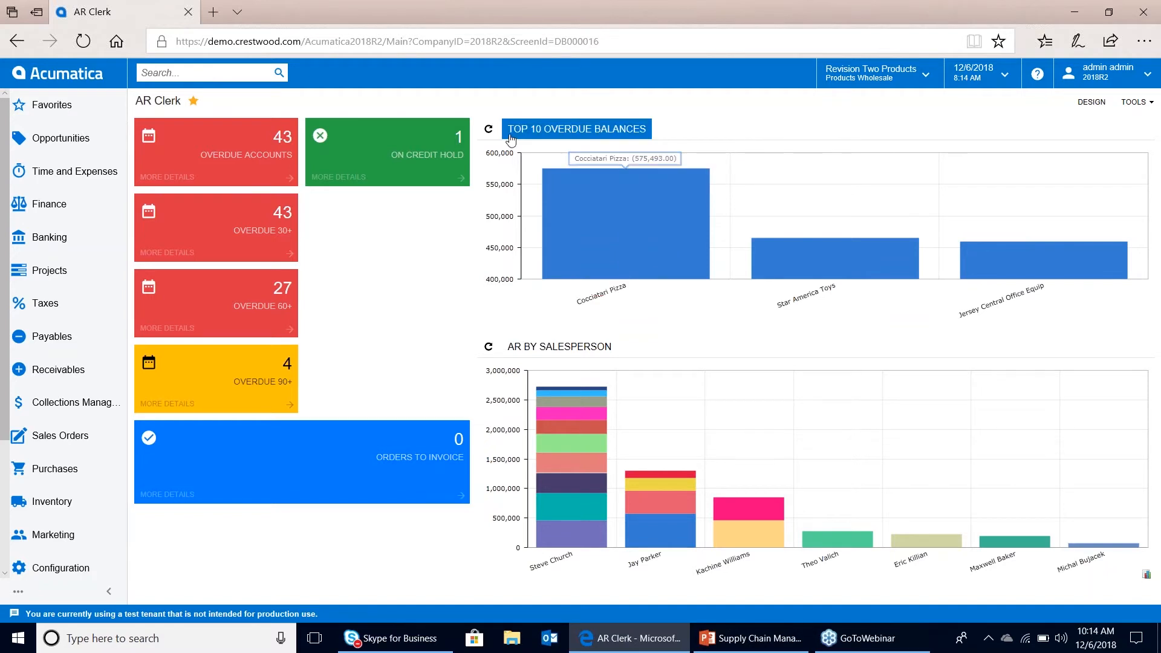
pyautogui.click(489, 130)
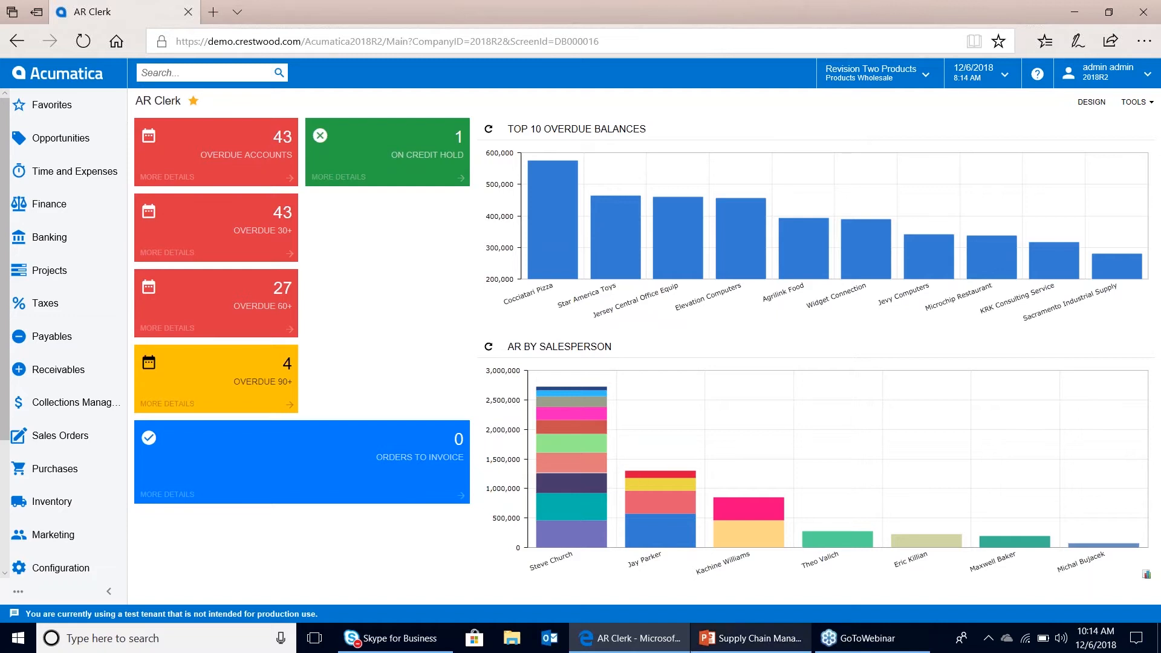
# Step: Switch to PowerPoint, show the Sales Order Fulfillment Processing topics slide, and return to Acumatica in the browser
pyautogui.moveTo(765, 639)
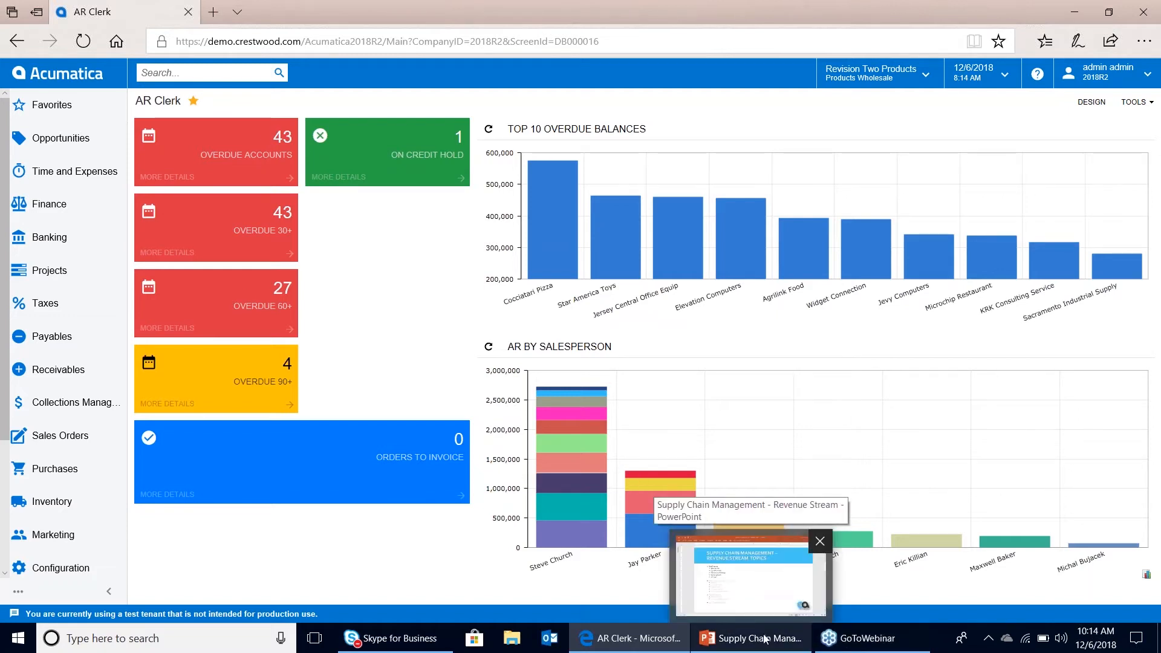
pyautogui.click(765, 639)
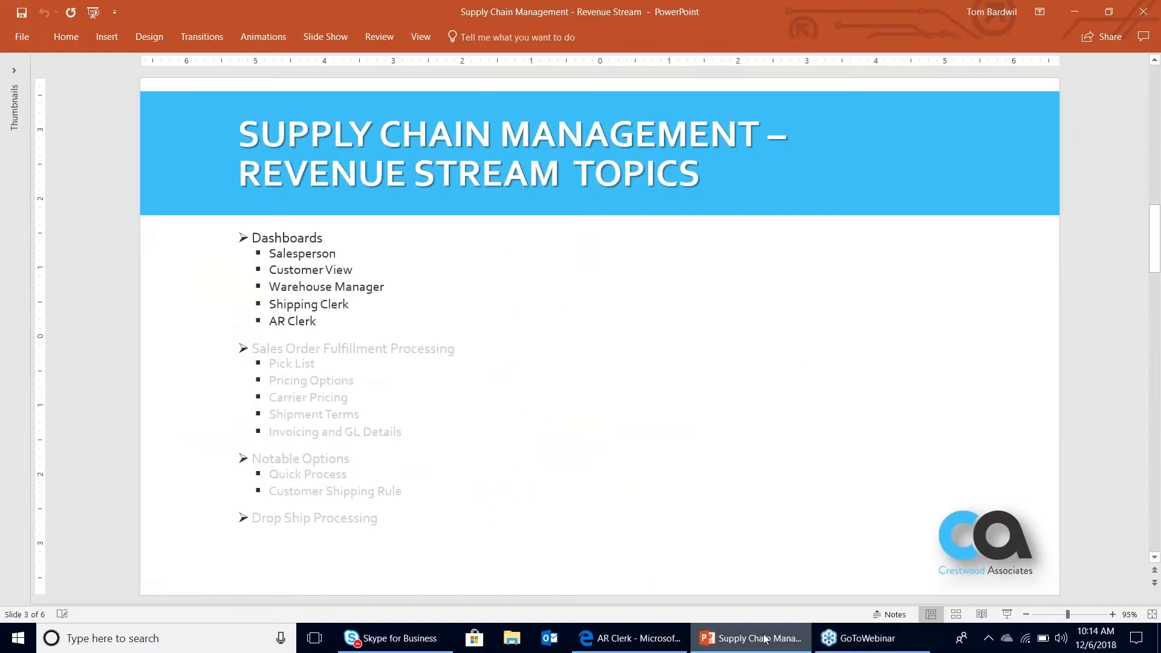
pyautogui.click(765, 639)
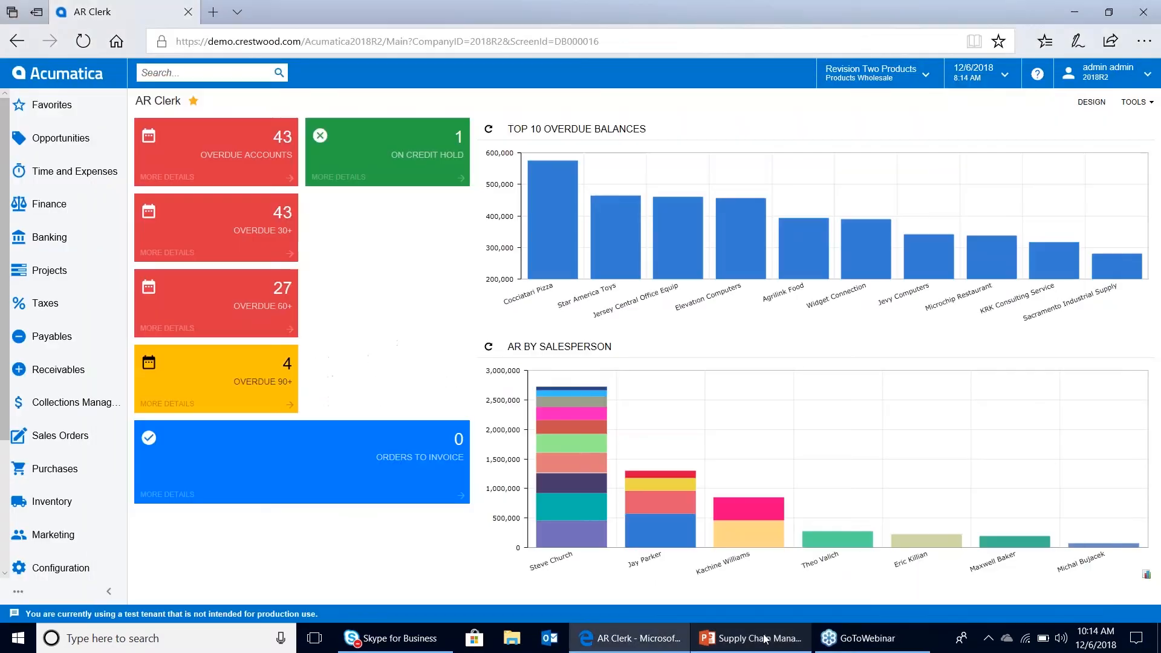
pyautogui.click(765, 640)
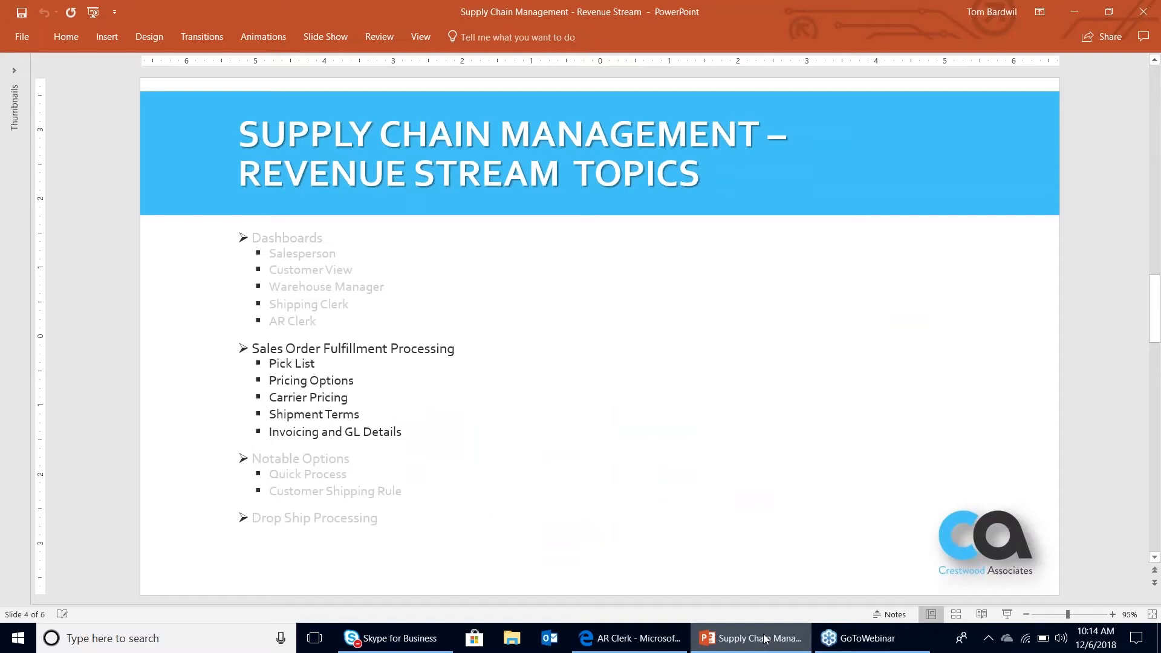
pyautogui.click(645, 650)
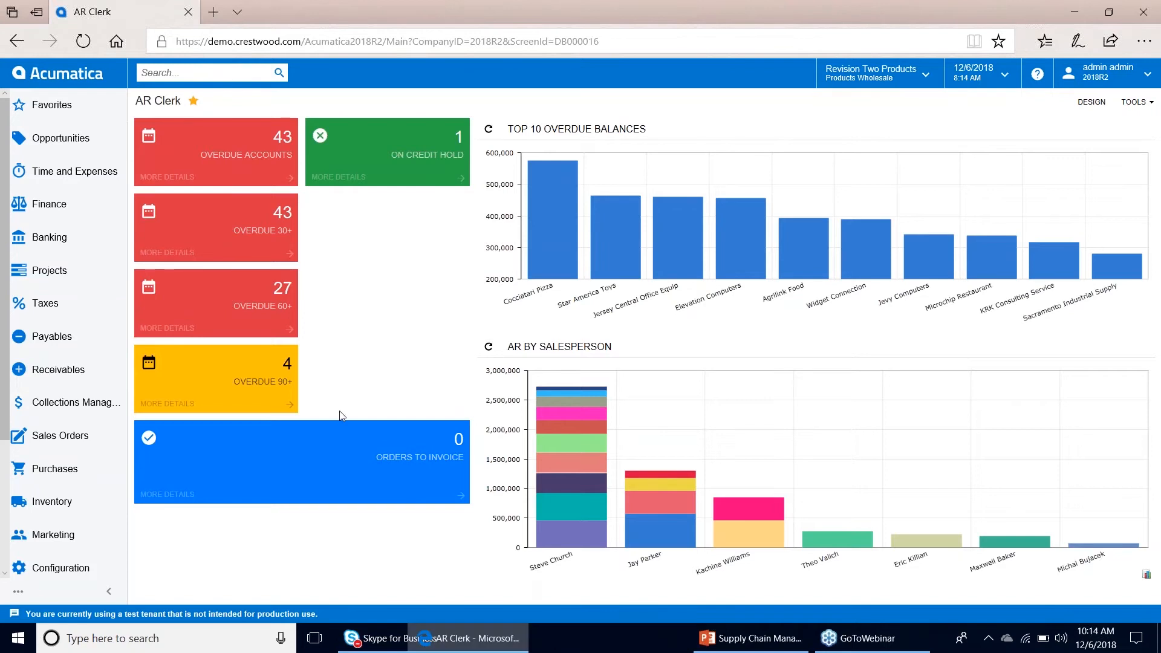
# Step: Create a new sales order from the Sales Orders list for the customer USA Bartending School
pyautogui.click(99, 444)
pyautogui.moveTo(632, 646); pyautogui.dragTo(647, 645)
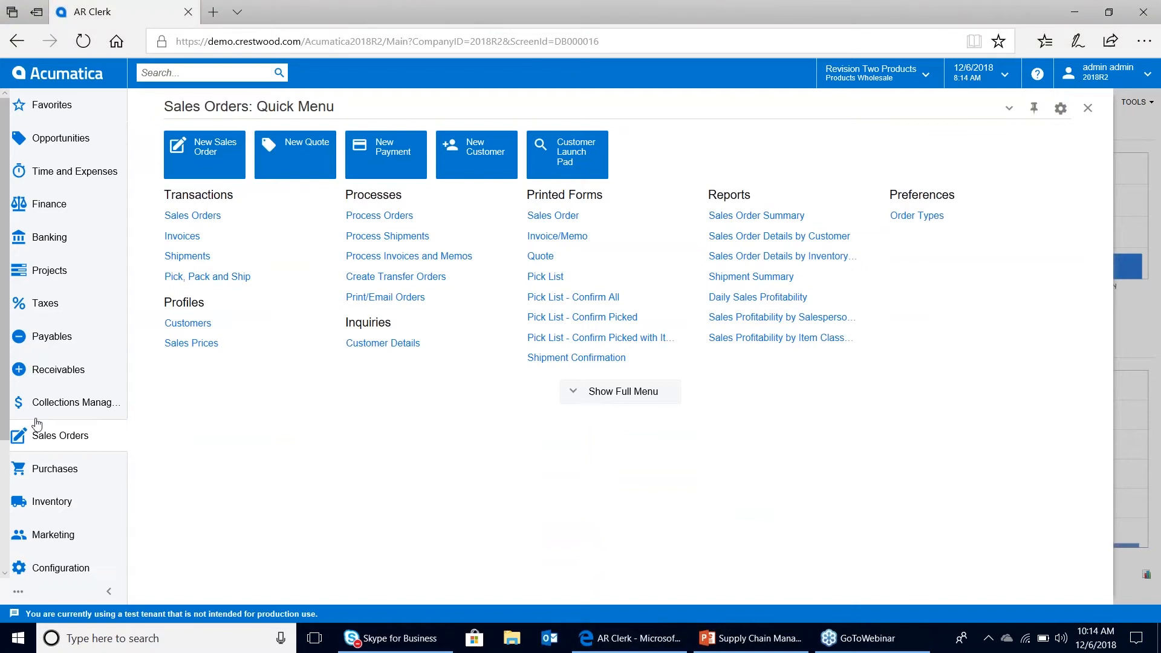
pyautogui.click(210, 223)
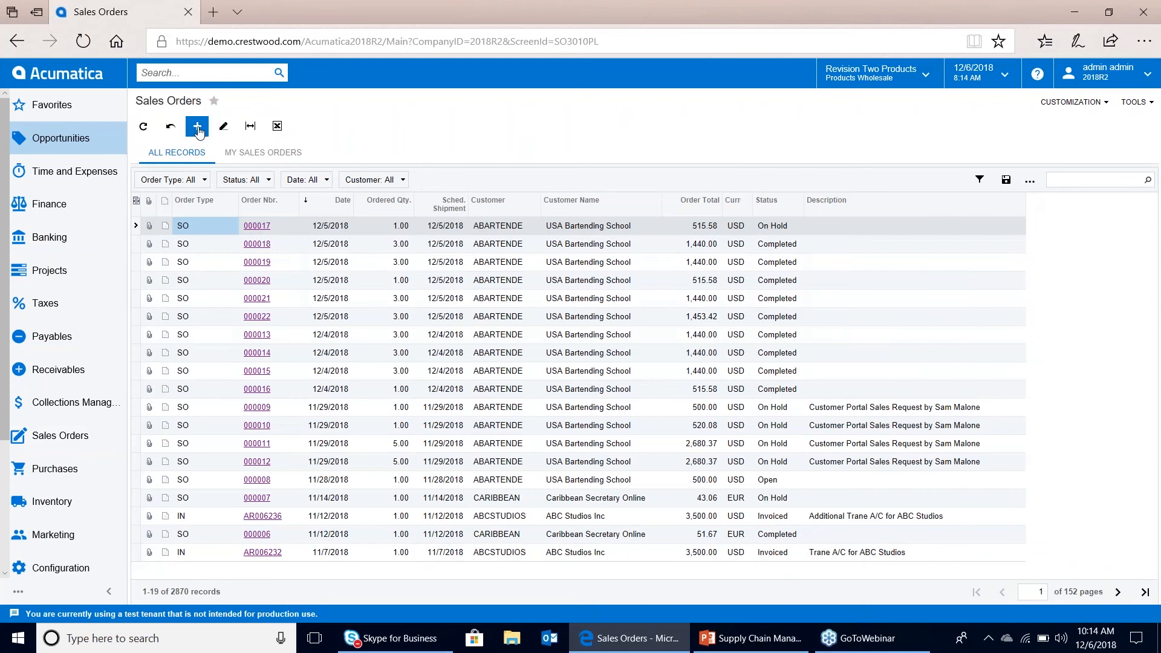
pyautogui.click(196, 126)
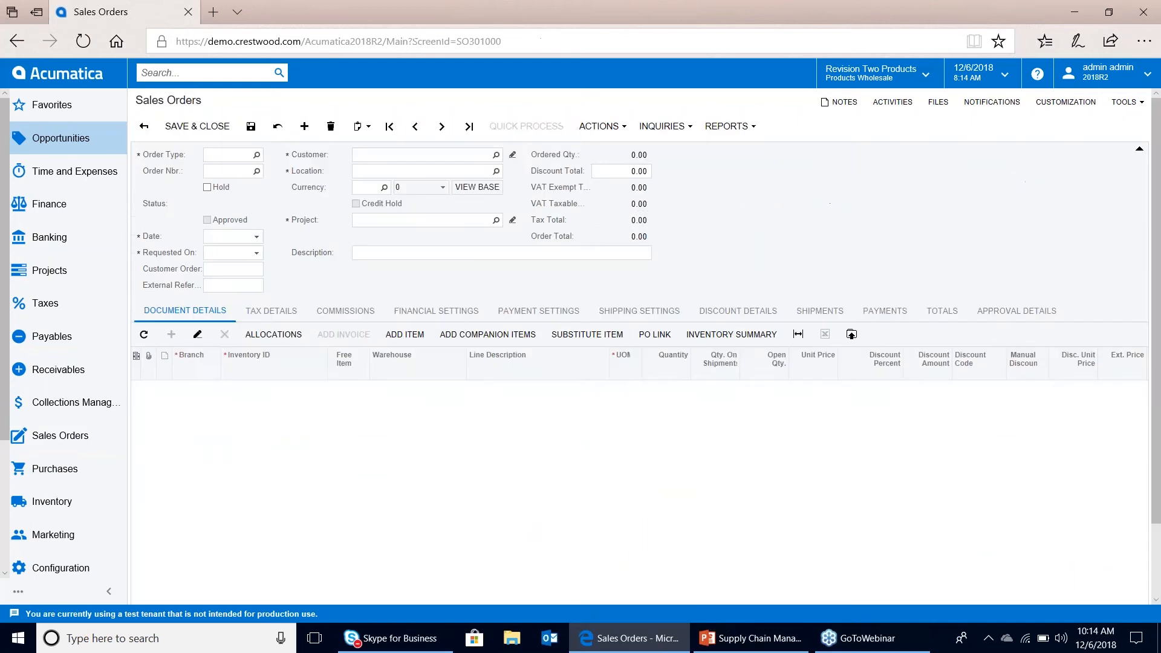
pyautogui.click(379, 156)
pyautogui.write('USa')
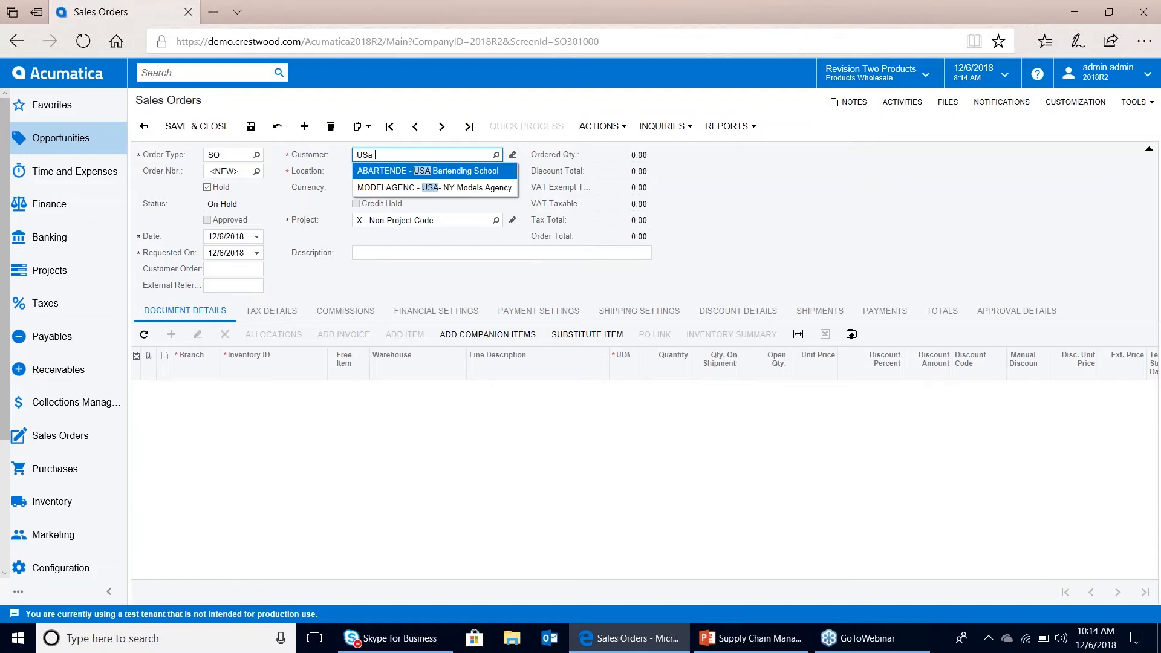
pyautogui.write(' bart')
pyautogui.click(436, 171)
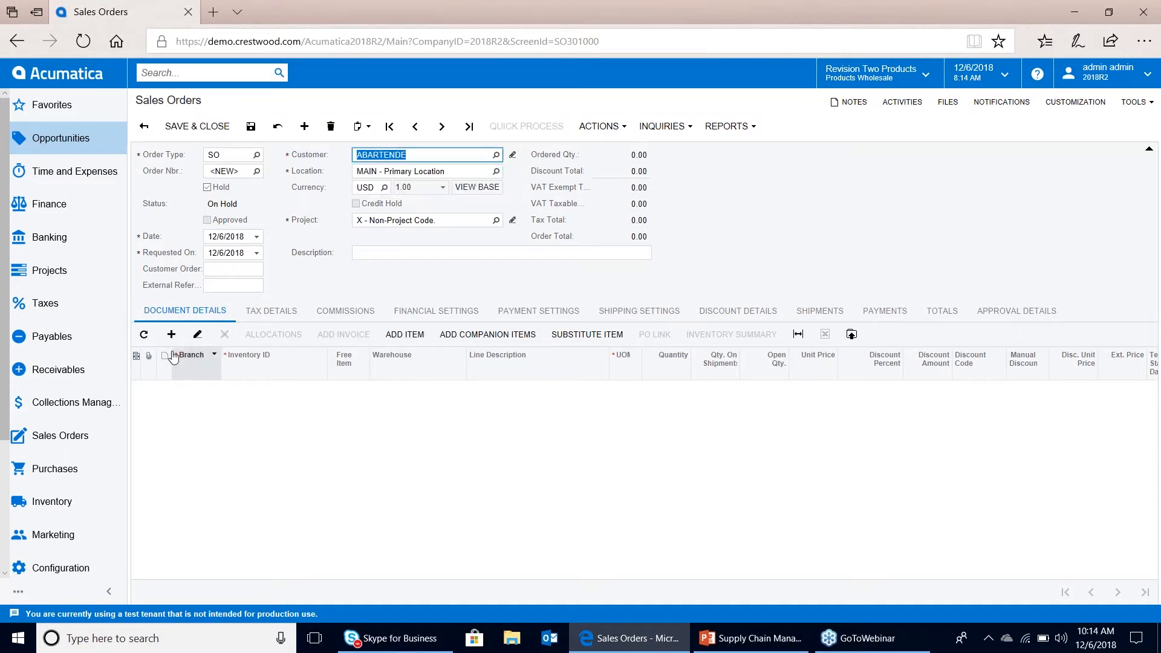
# Step: Add a line for the Acer Laptop Computer, item AACOMPUT01, with quantity 1 to the order's document details
pyautogui.click(171, 333)
pyautogui.click(254, 393)
pyautogui.write('acer')
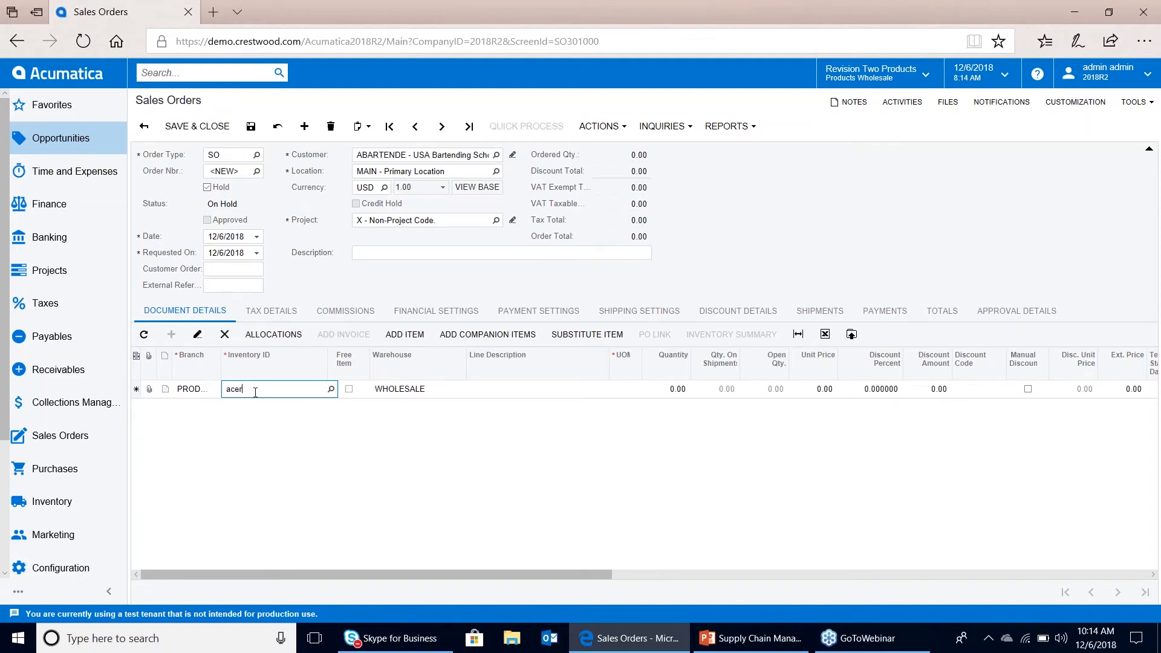
pyautogui.click(339, 402)
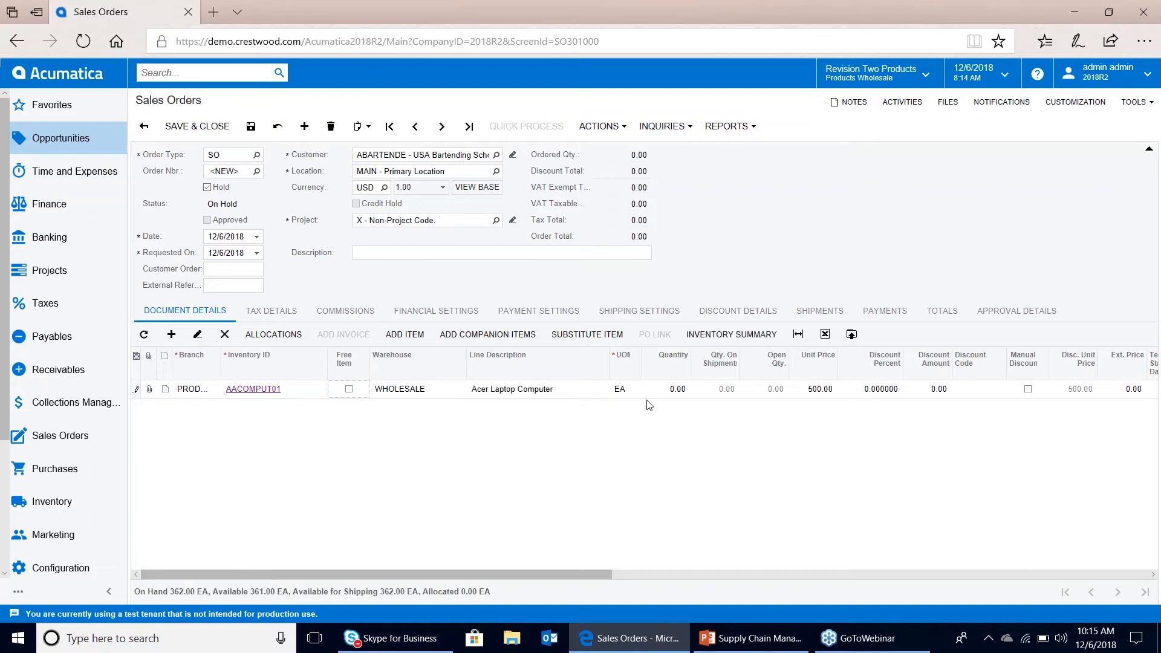
pyautogui.click(677, 393)
pyautogui.write('1')
pyautogui.press('Tab')
# Step: Change the Acer Laptop Computer line's quantity to 3
pyautogui.click(678, 392)
pyautogui.write('3')
pyautogui.press('Tab')
# Step: Open the laptop's stock item record from the order line and display its Sales Prices inquiry in a maximized window
pyautogui.click(262, 393)
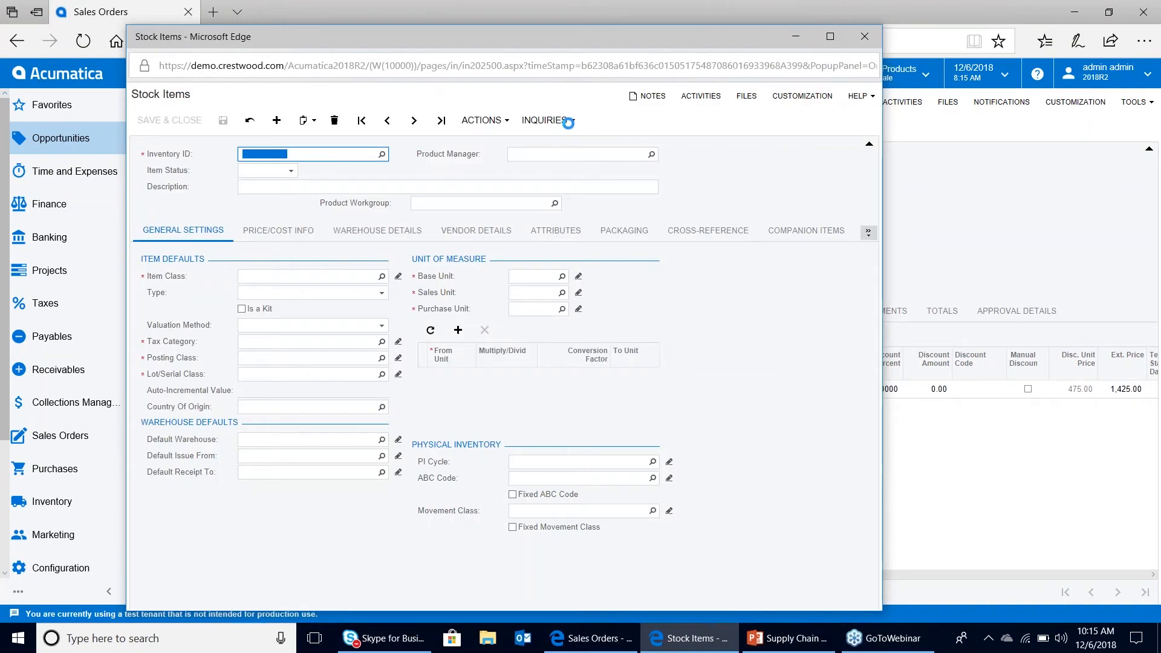
pyautogui.click(567, 121)
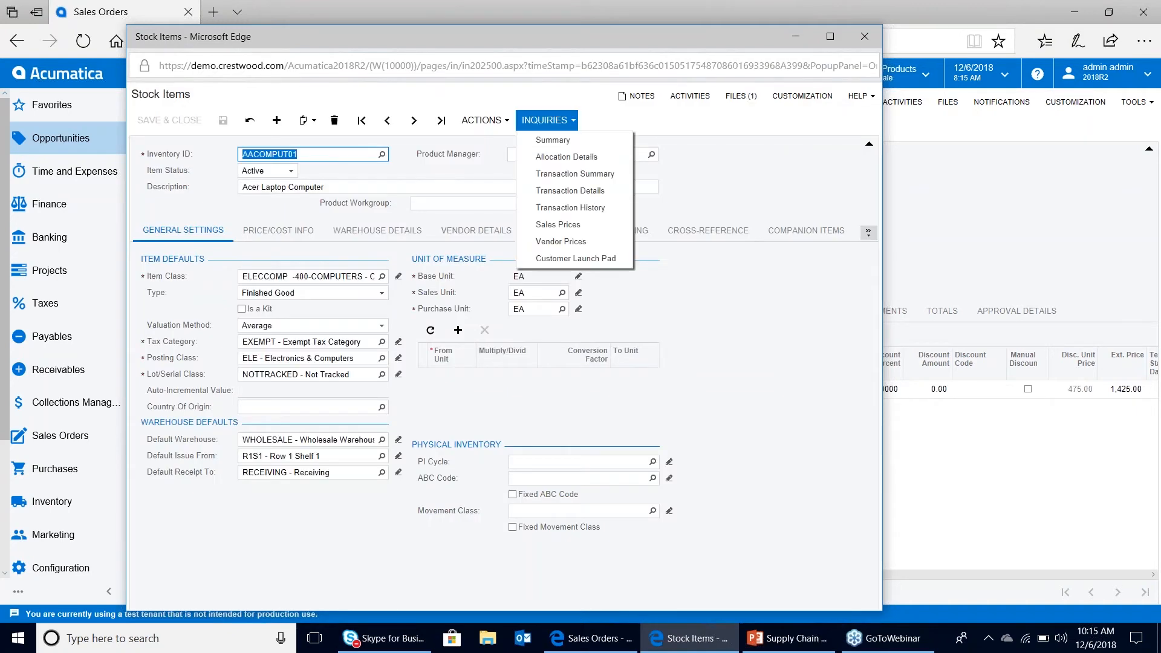
pyautogui.click(575, 225)
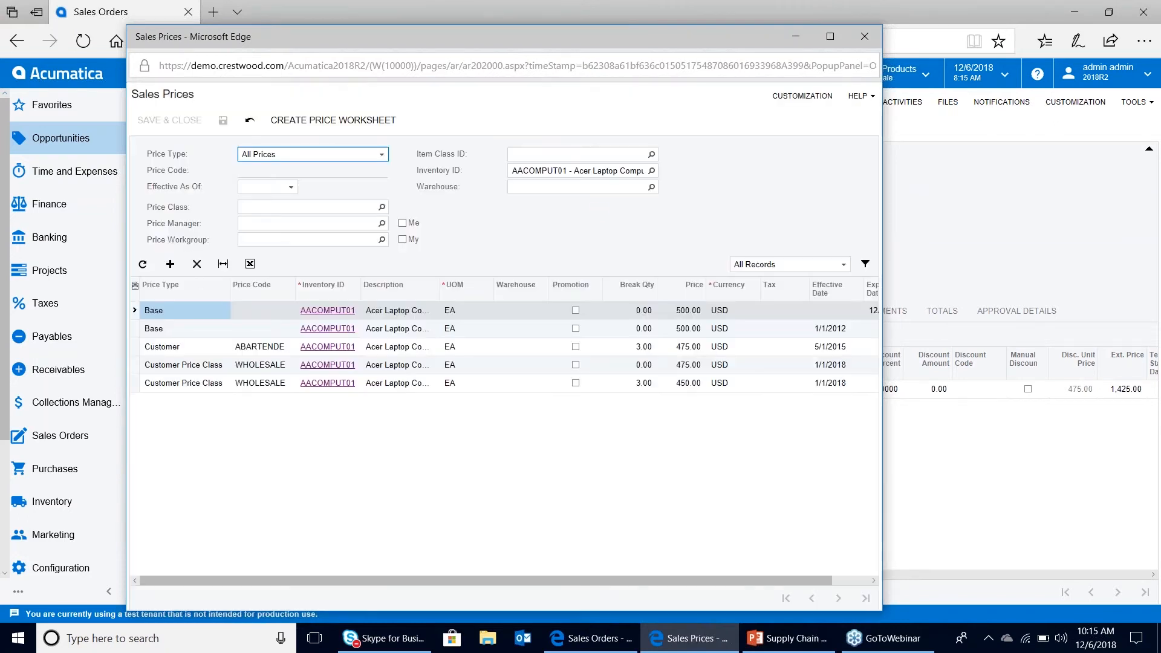
pyautogui.click(830, 38)
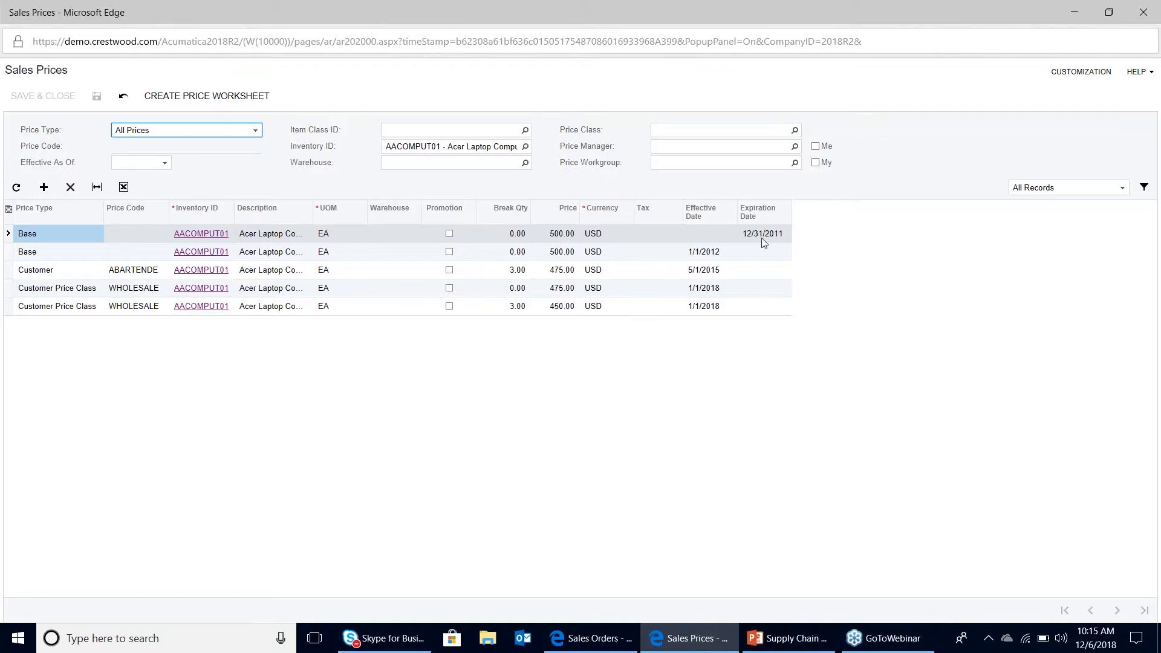
# Step: Examine the laptop's base, ABARTENDE customer and WHOLESALE price class rows, comparing their prices and break quantities
pyautogui.click(559, 254)
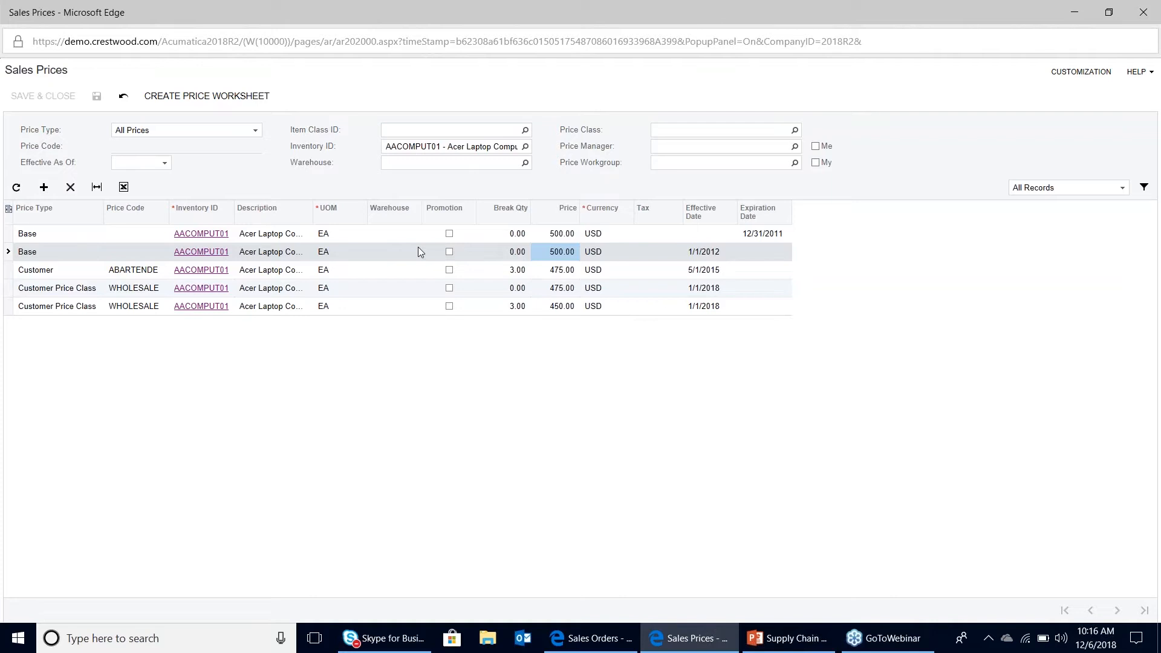
pyautogui.click(388, 271)
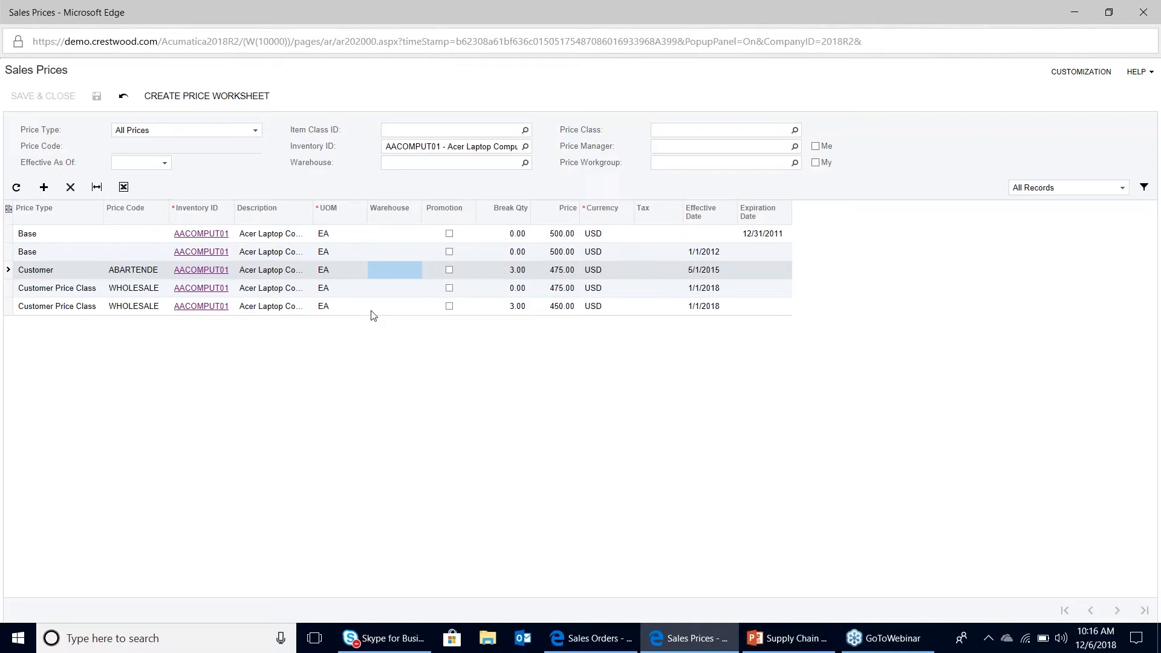
pyautogui.click(388, 293)
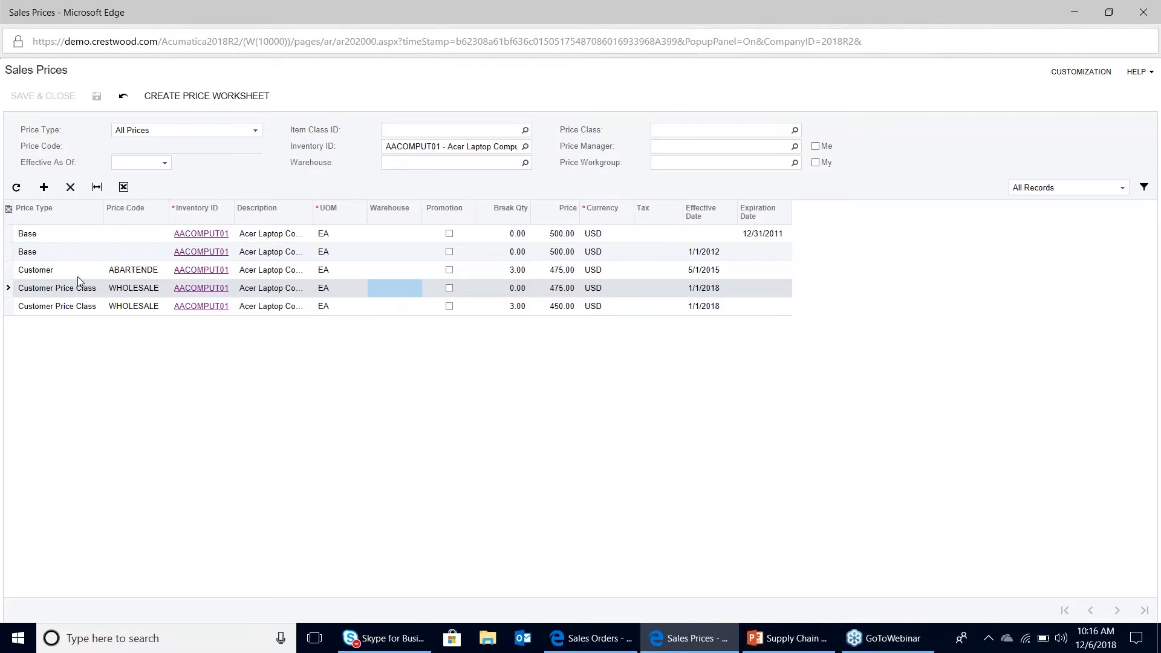
pyautogui.click(131, 274)
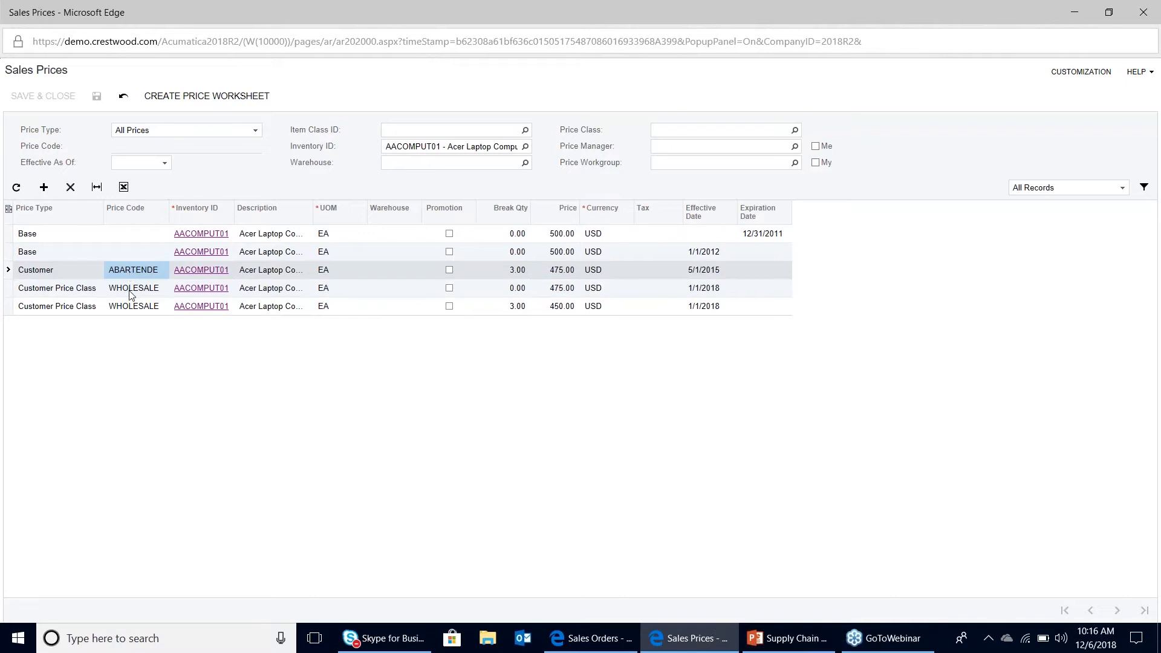
pyautogui.click(130, 295)
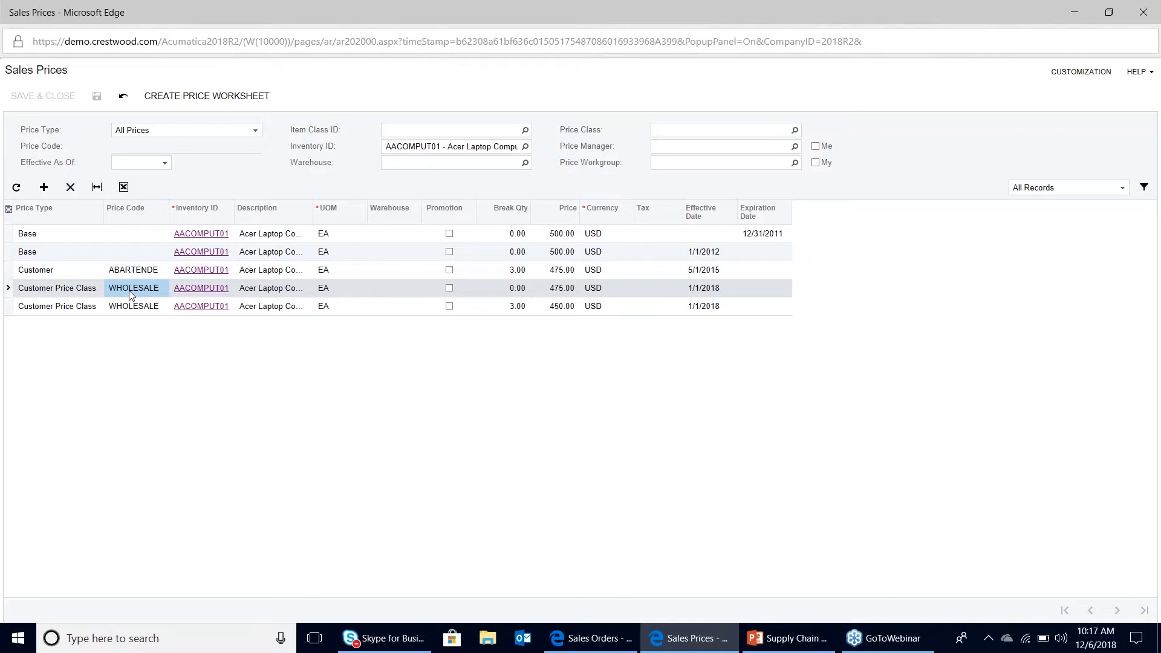
pyautogui.click(132, 255)
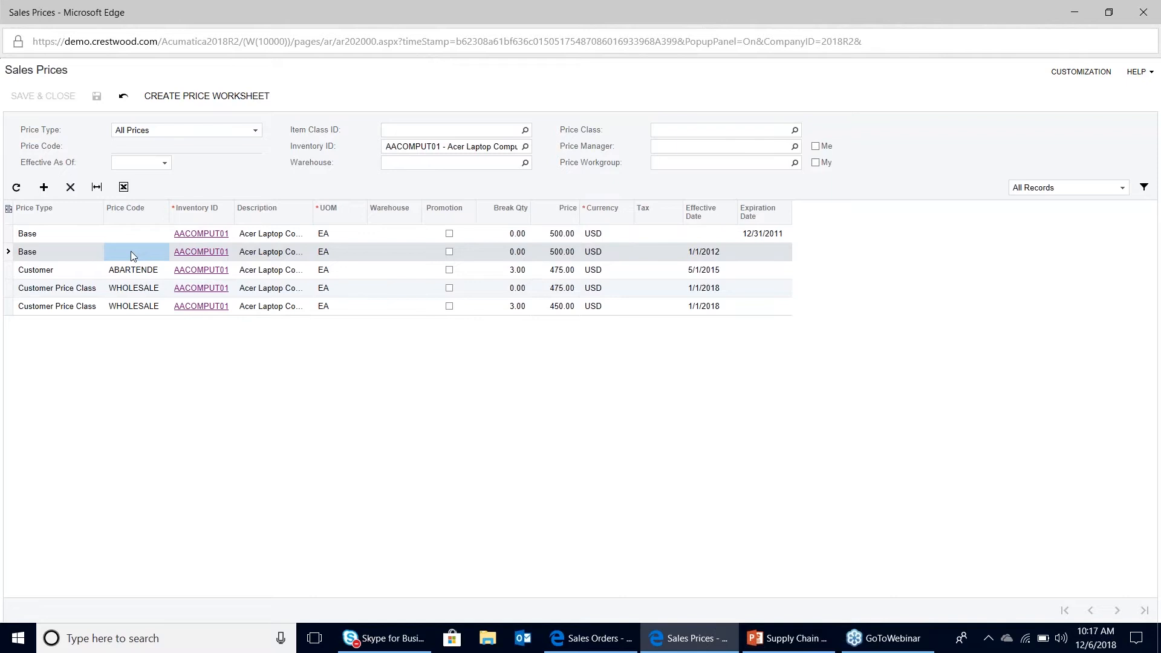
pyautogui.click(133, 272)
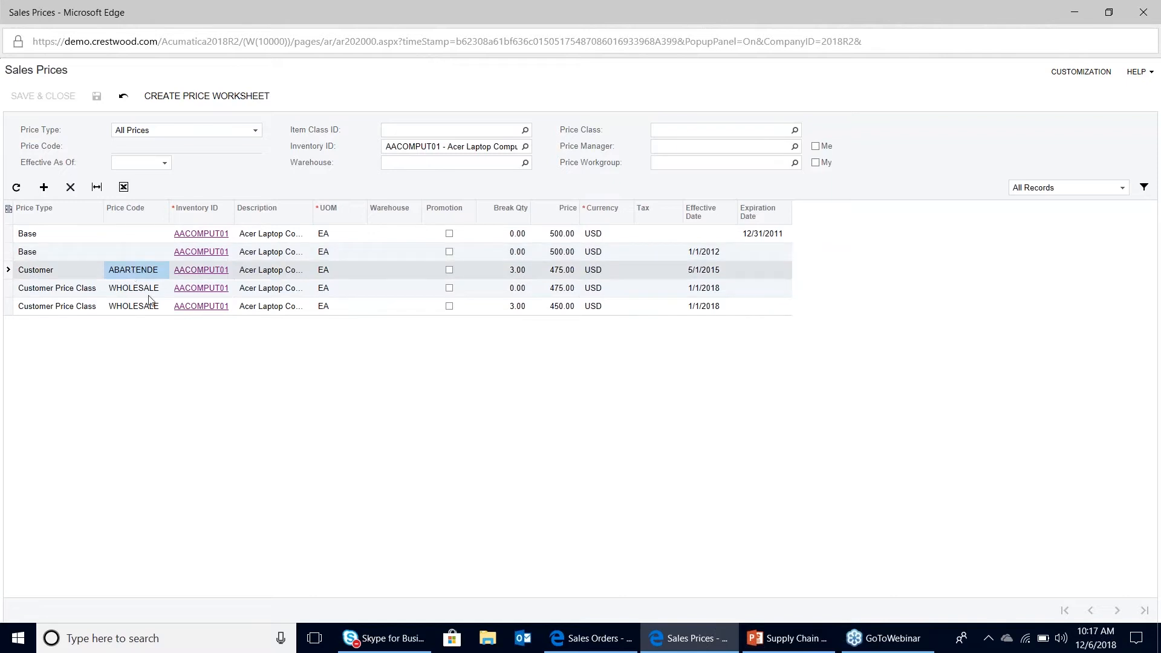
pyautogui.click(509, 290)
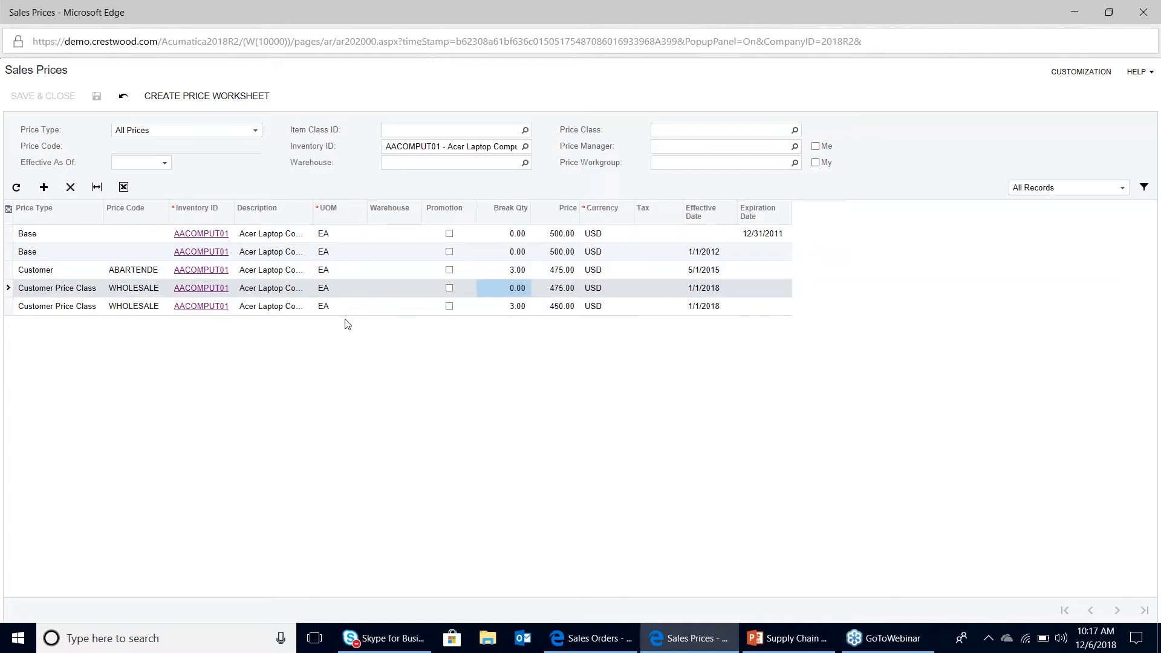
pyautogui.click(134, 294)
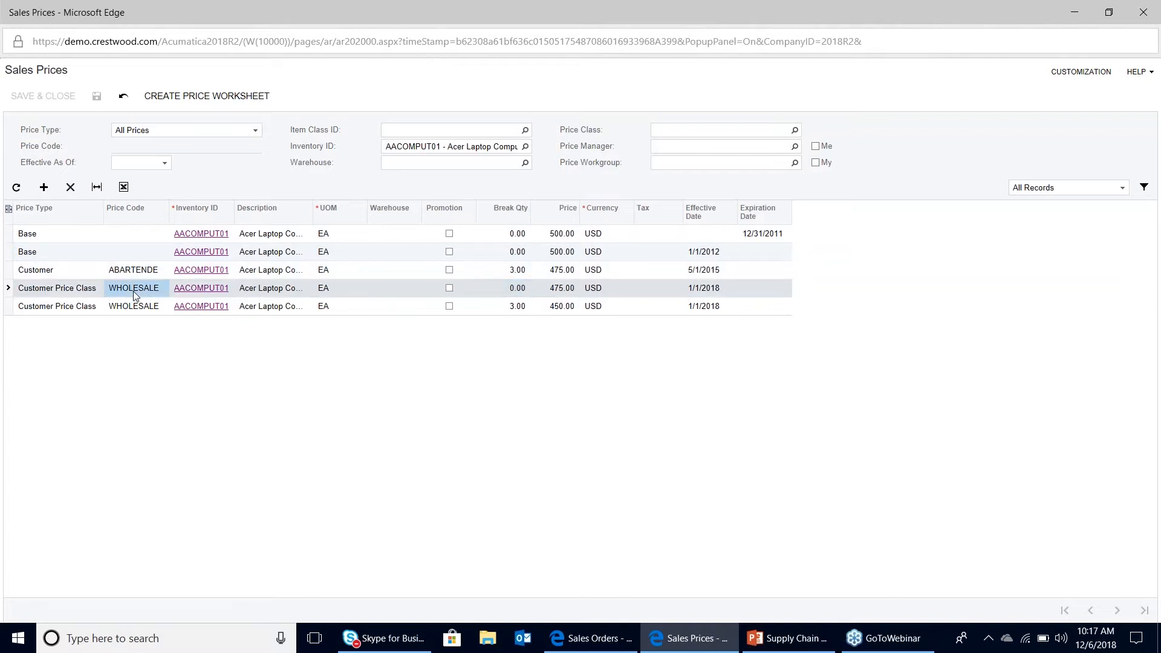
# Step: Compare the break quantities and prices of the two WHOLESALE price class rows with the laptop's base price
pyautogui.click(523, 292)
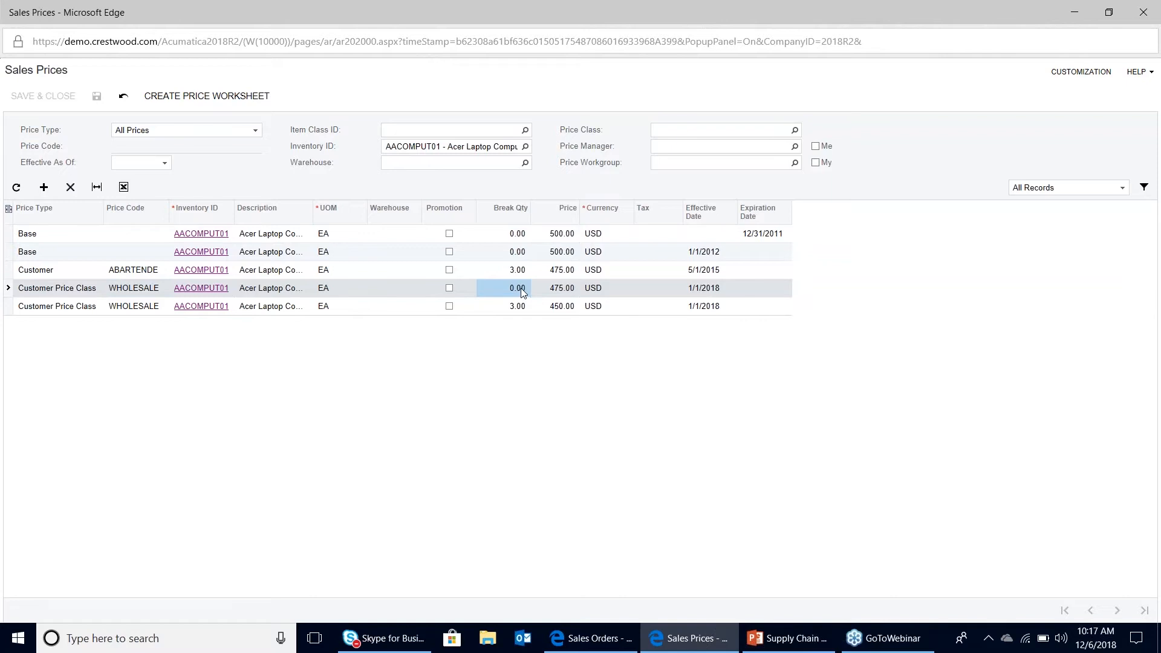
pyautogui.click(562, 293)
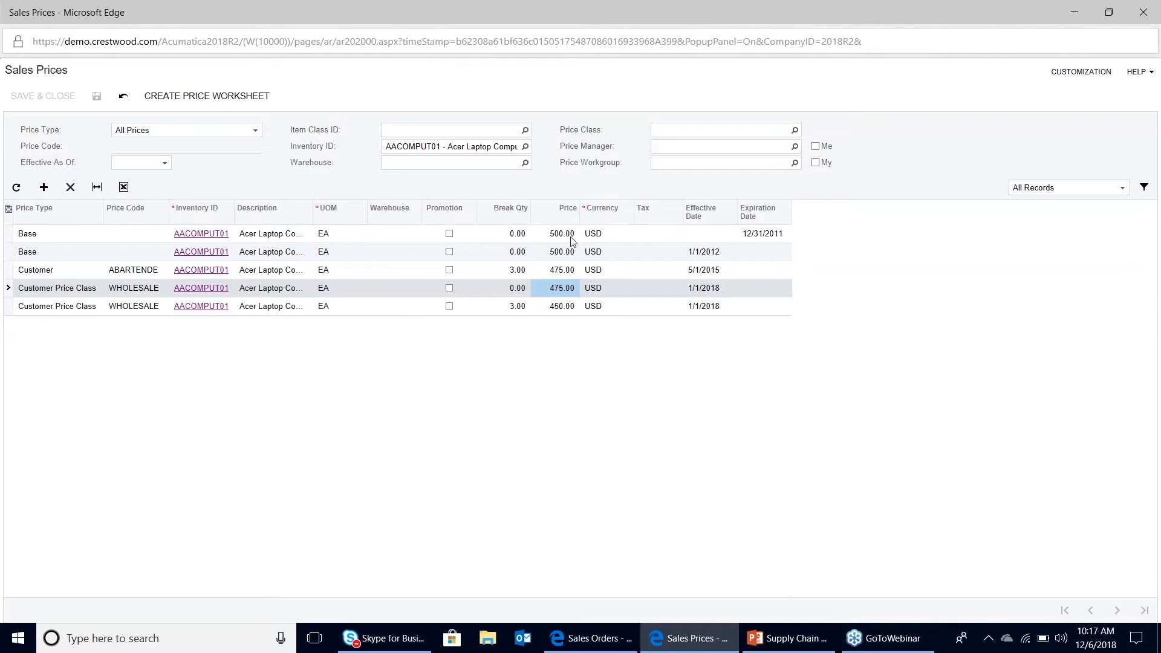
pyautogui.click(569, 257)
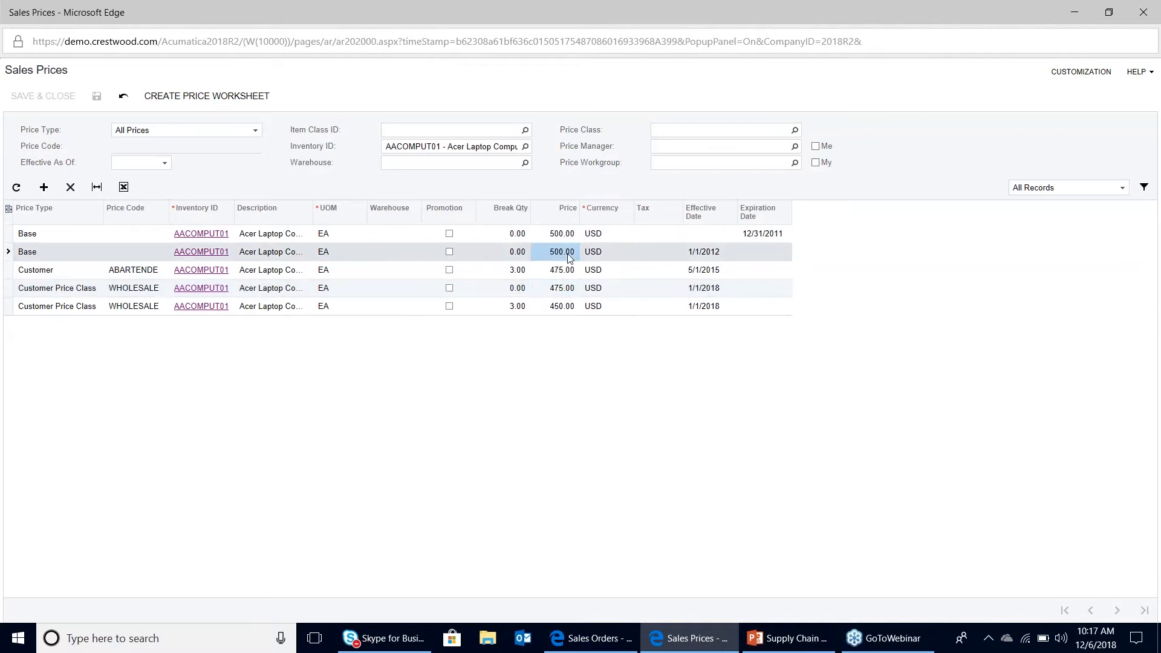
pyautogui.click(561, 295)
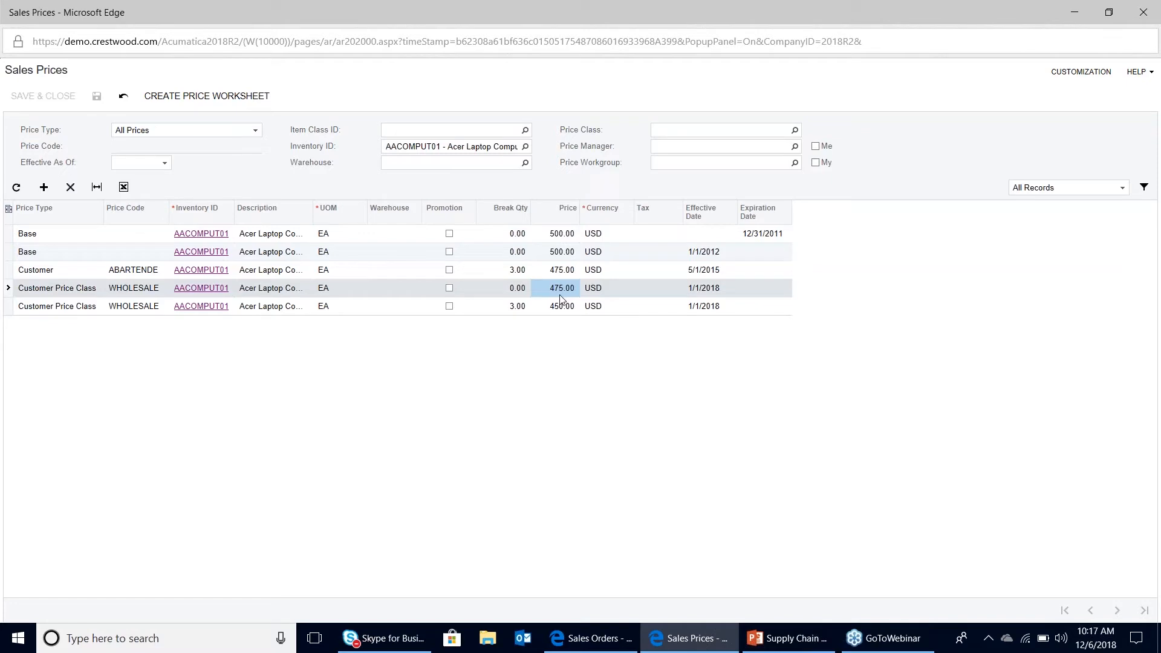
pyautogui.click(516, 312)
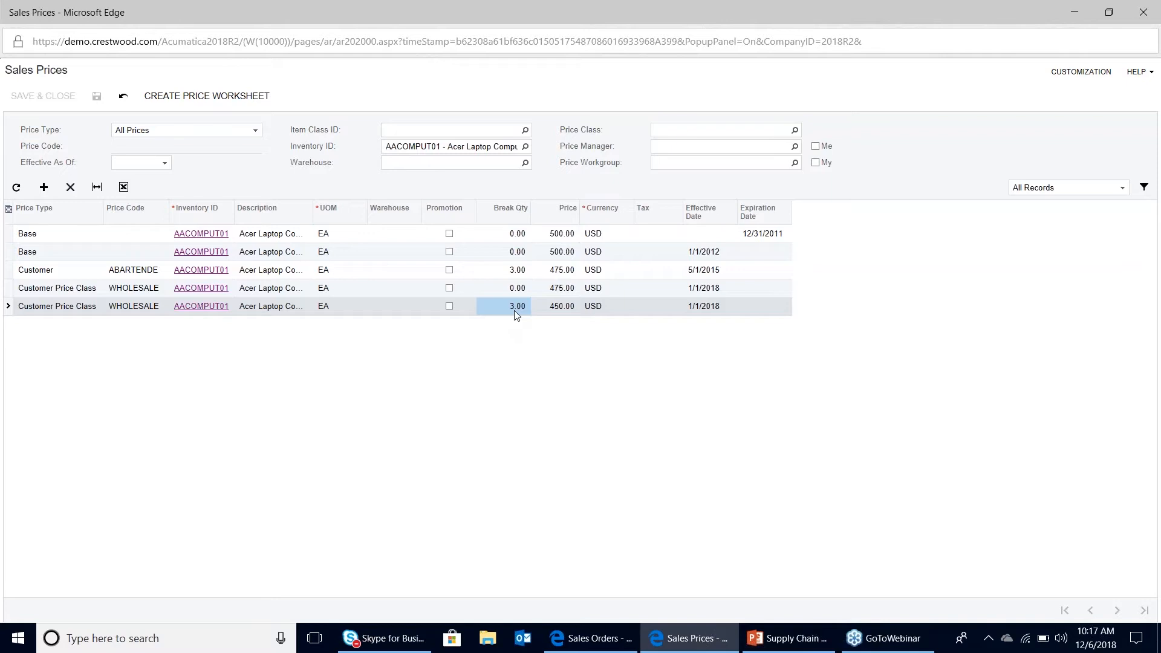
pyautogui.click(566, 310)
# Step: Close the Sales Prices window and check the laptop line's quantity and unit price on the order
pyautogui.click(1144, 12)
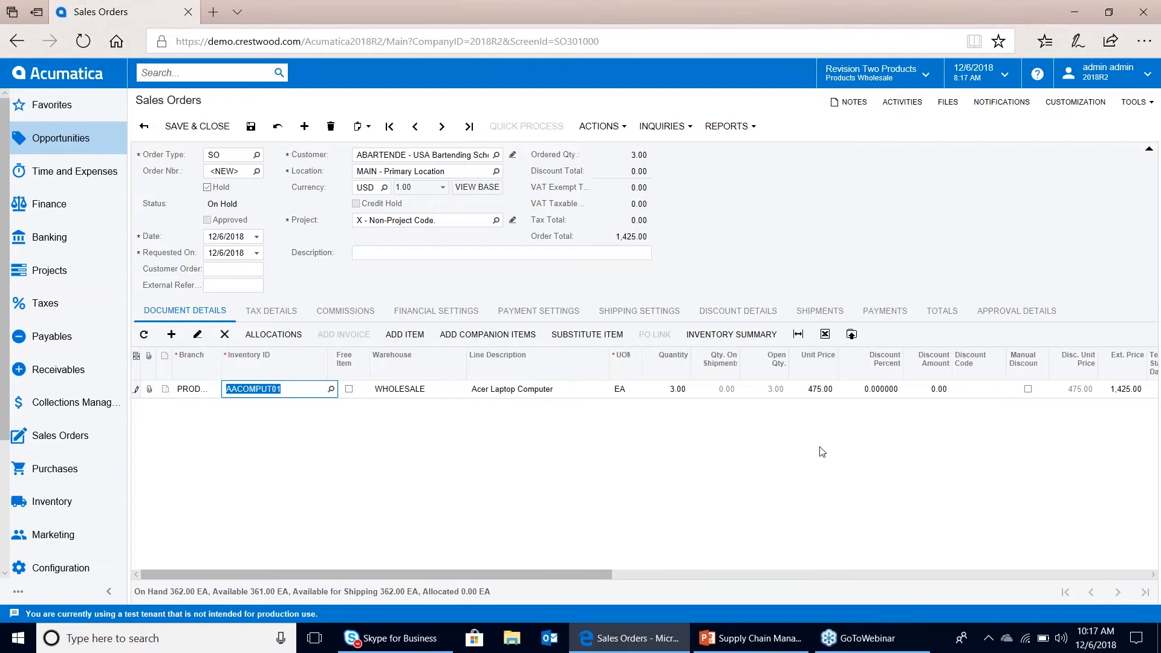
pyautogui.click(676, 390)
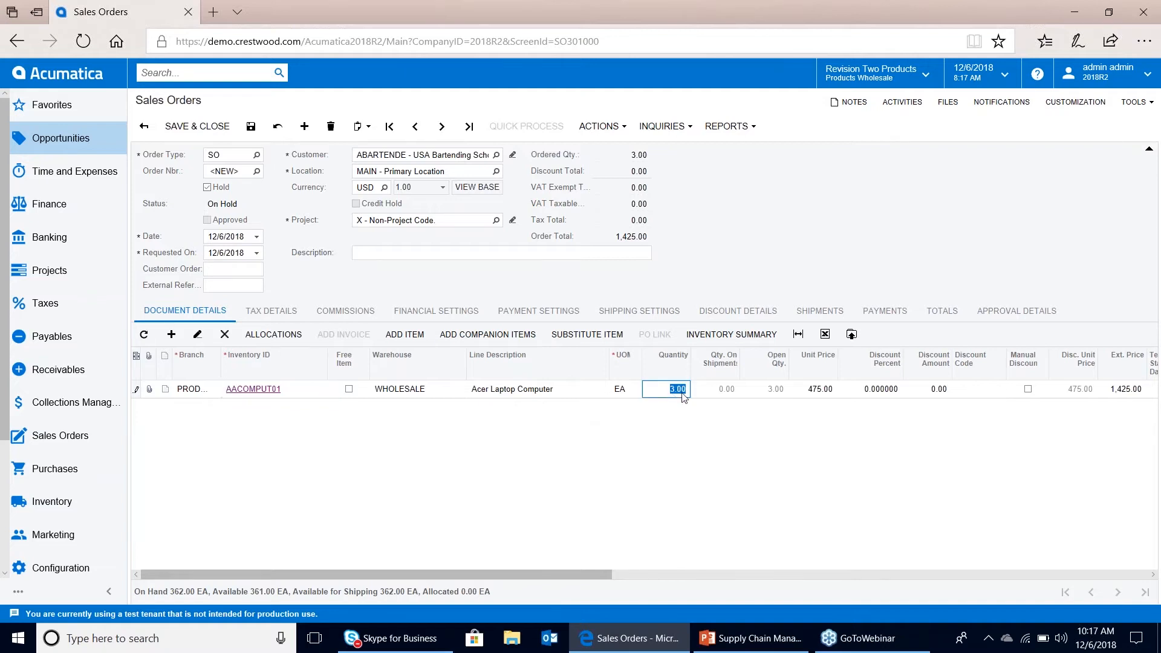
pyautogui.click(819, 398)
pyautogui.click(819, 399)
# Step: Open Shop for Rates from the order's shipping settings and refresh its packages and carrier rates
pyautogui.click(650, 314)
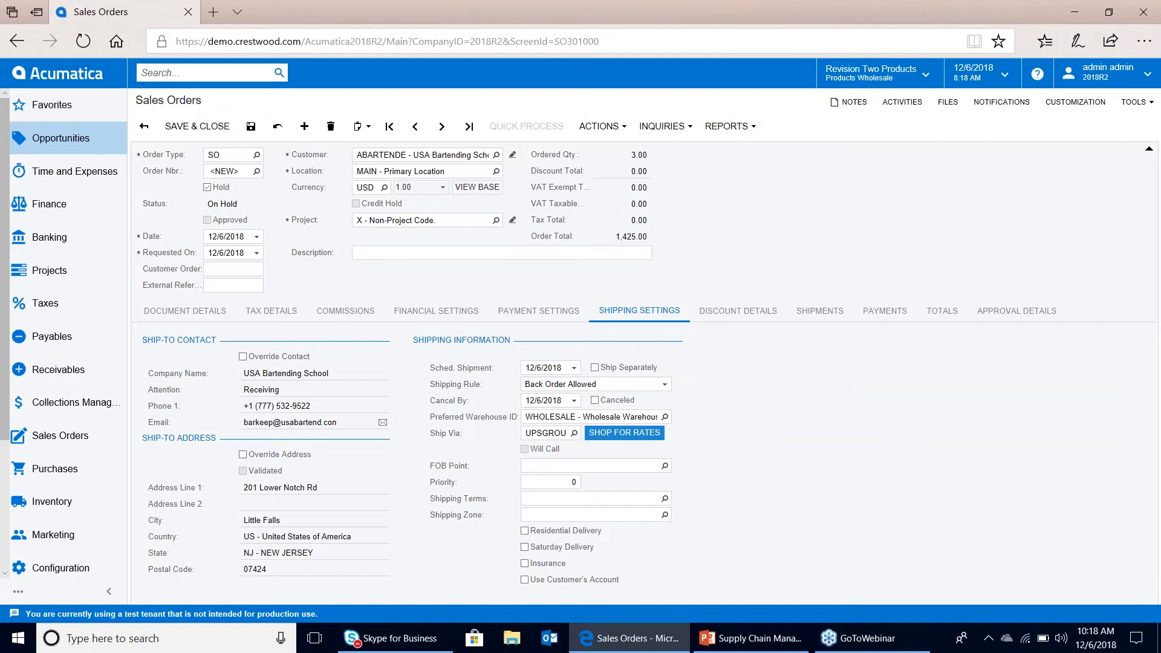
pyautogui.click(624, 432)
pyautogui.click(519, 397)
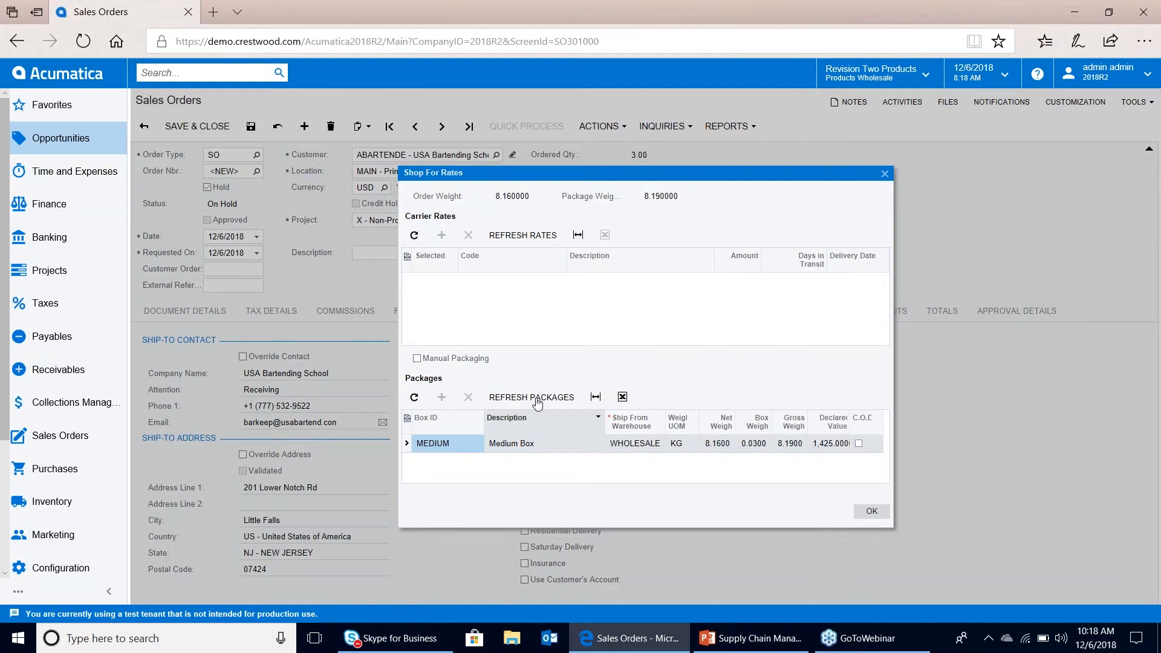
pyautogui.click(530, 242)
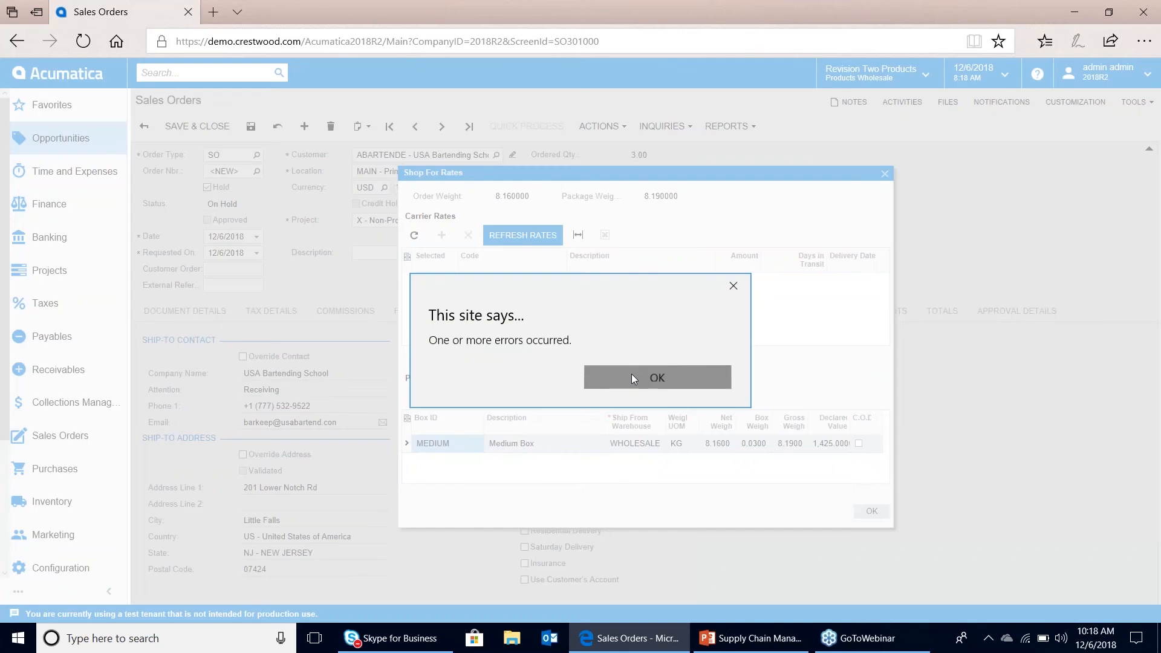
pyautogui.click(631, 376)
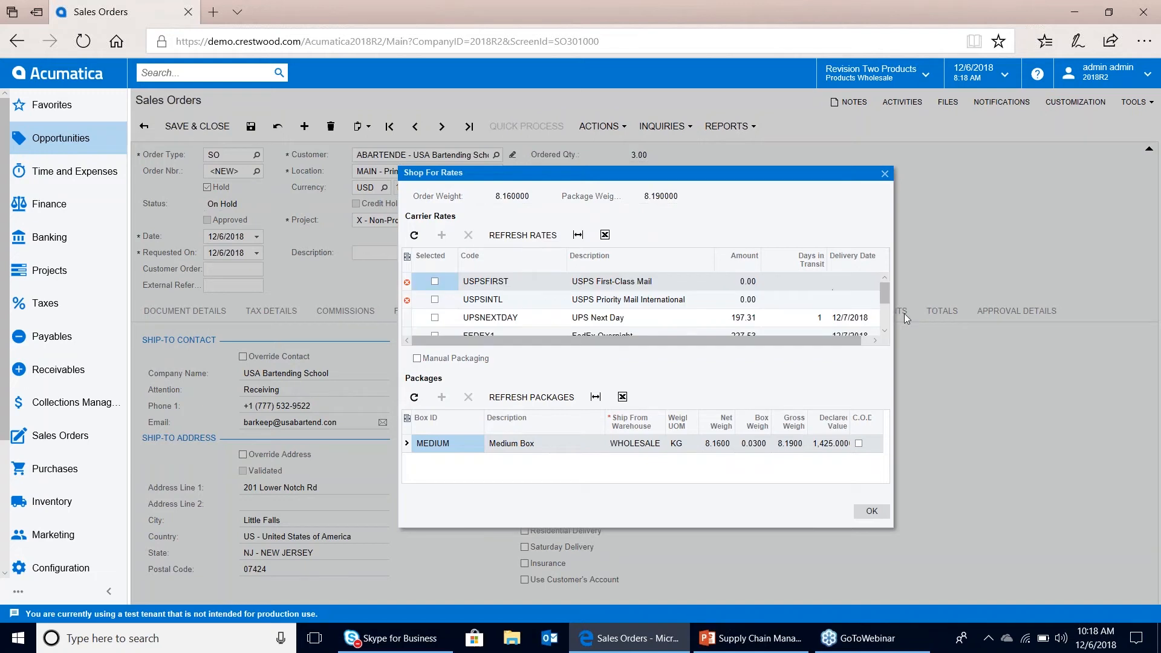
# Step: Examine the USPS, UPS and FedEx carrier rates, comparing amounts and delivery dates and checking the flagged USPS rows
pyautogui.scroll(-1, 880, 332)
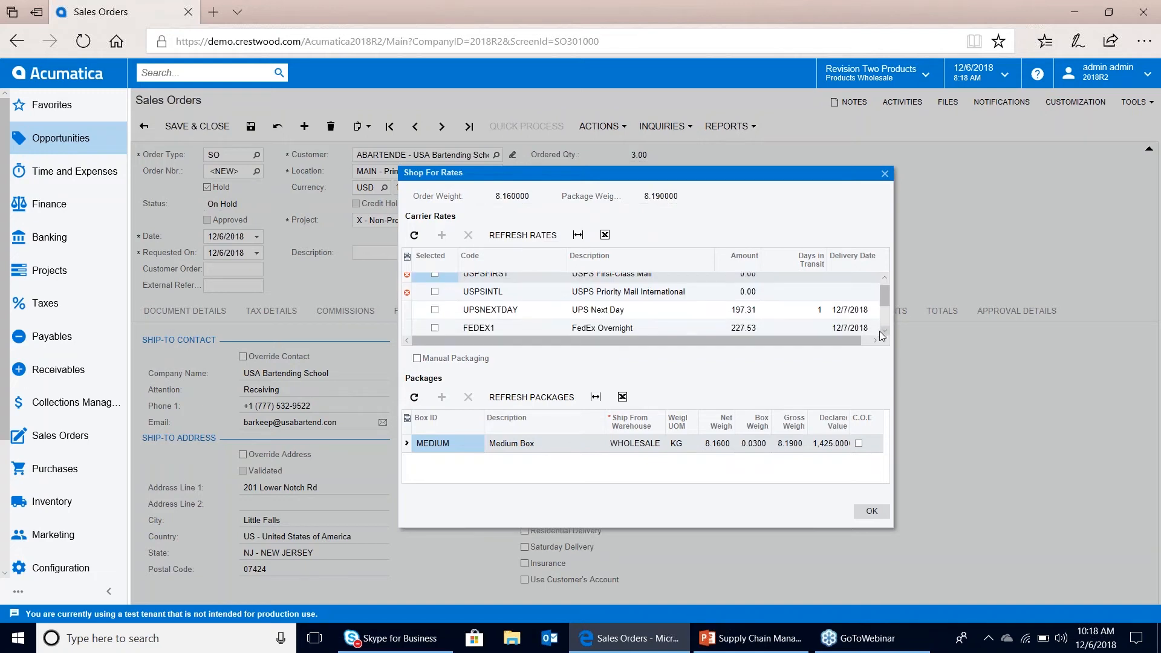
pyautogui.moveTo(887, 291)
pyautogui.mouseDown()
pyautogui.moveTo(887, 310)
pyautogui.moveTo(886, 286)
pyautogui.mouseUp()
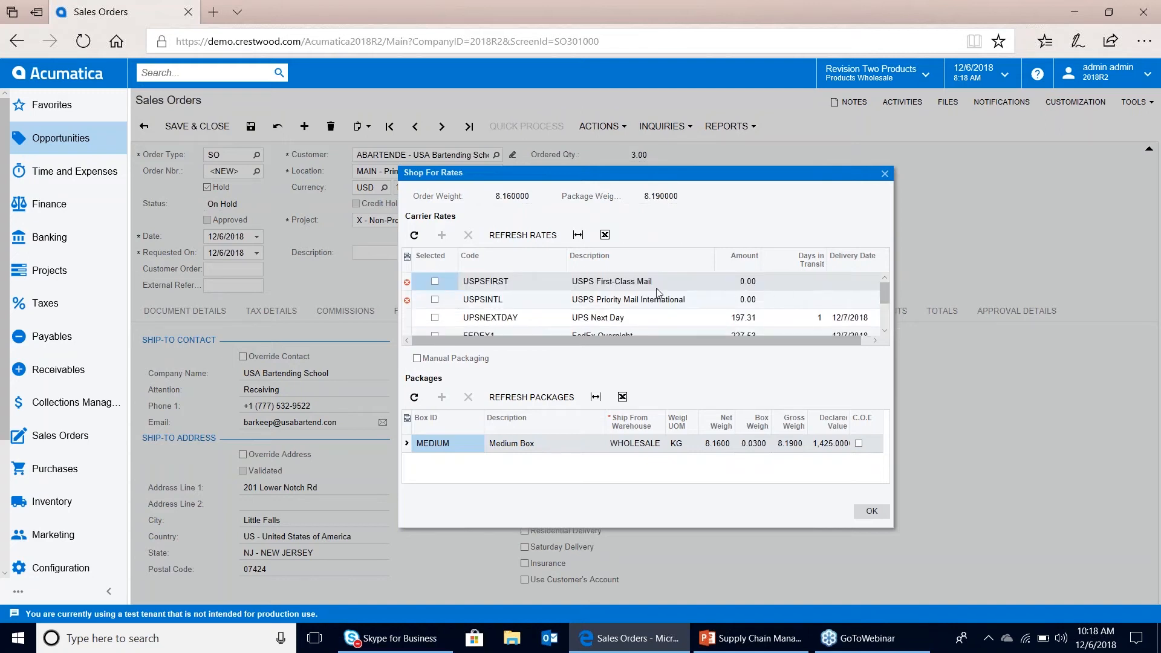
pyautogui.moveTo(886, 297); pyautogui.dragTo(889, 334)
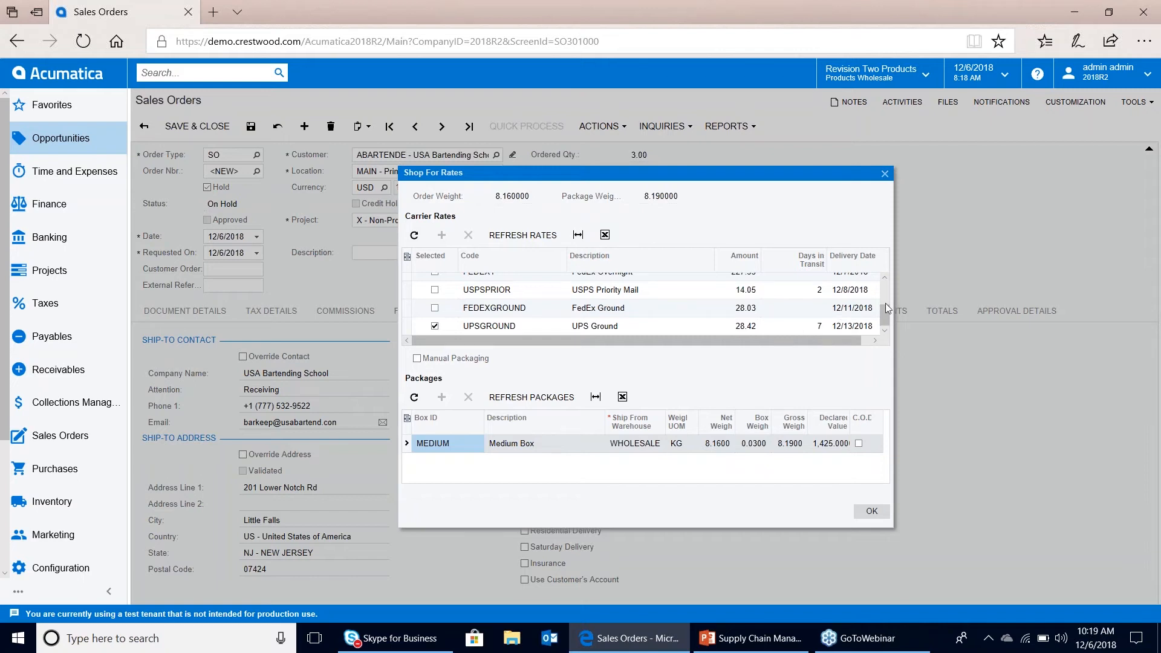
pyautogui.moveTo(884, 314); pyautogui.dragTo(884, 313)
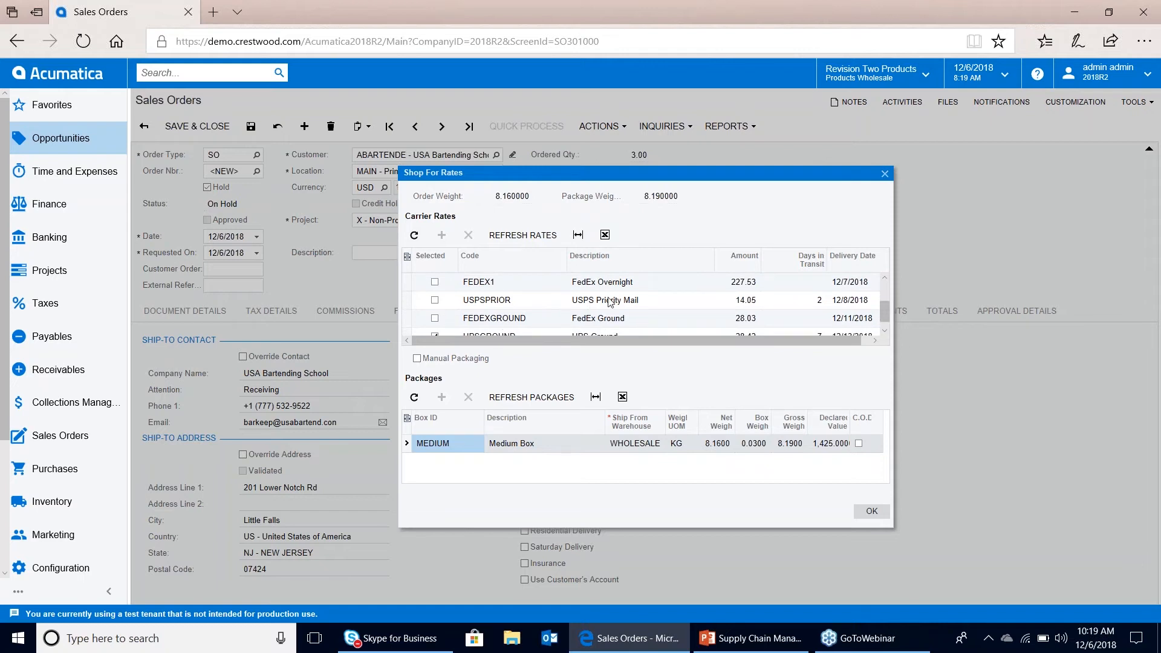
pyautogui.scroll(3, 889, 314)
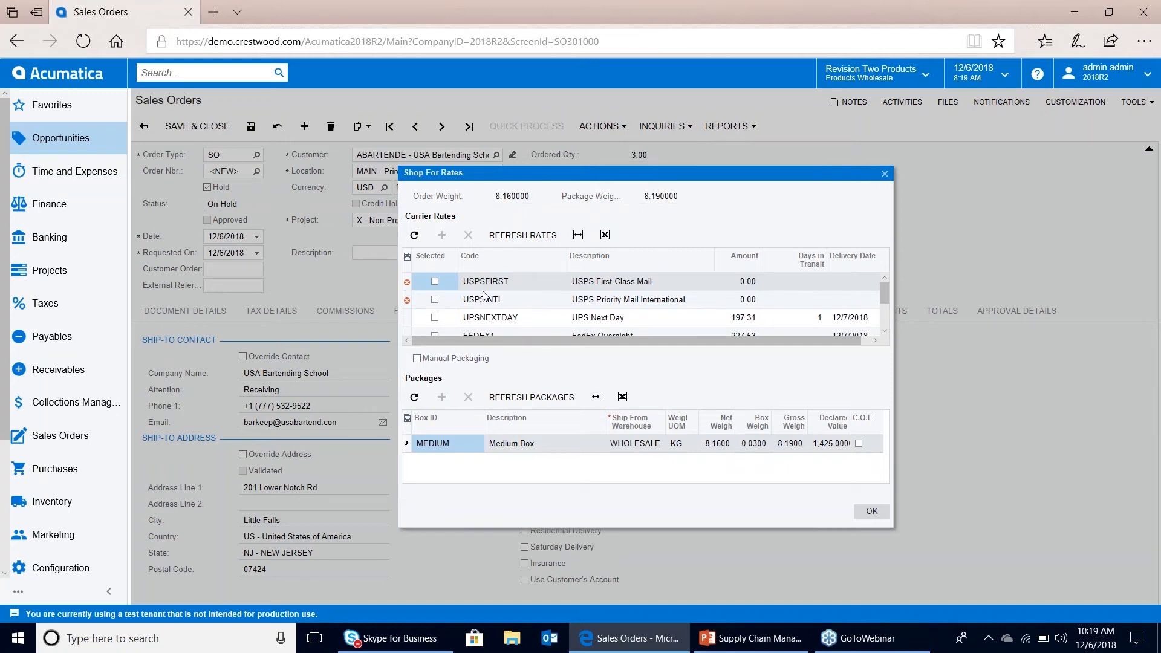
pyautogui.click(594, 287)
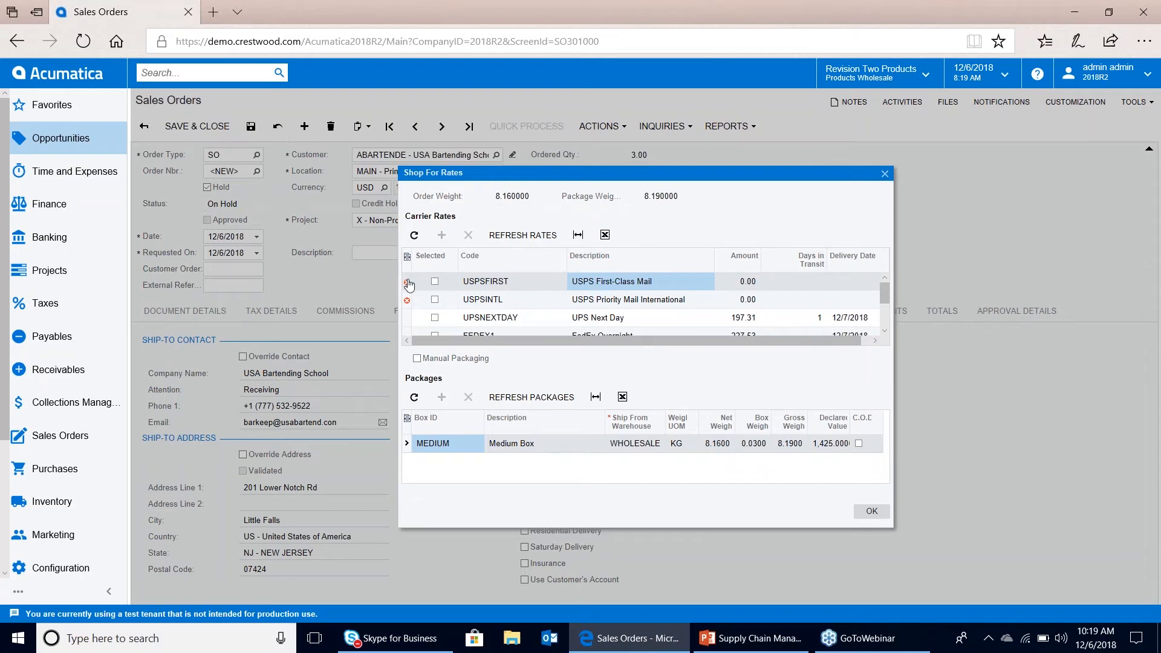
pyautogui.moveTo(409, 287)
pyautogui.click(598, 305)
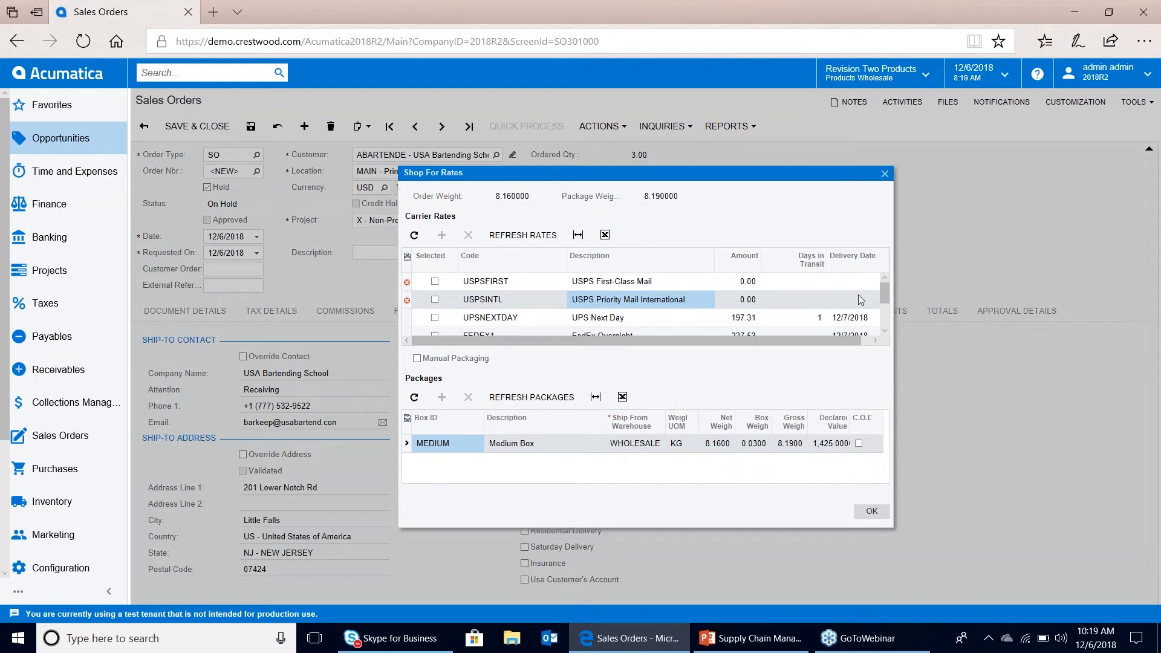
# Step: Accept the selected UPS Ground carrier rate and save the sales order
pyautogui.moveTo(886, 296); pyautogui.dragTo(887, 327)
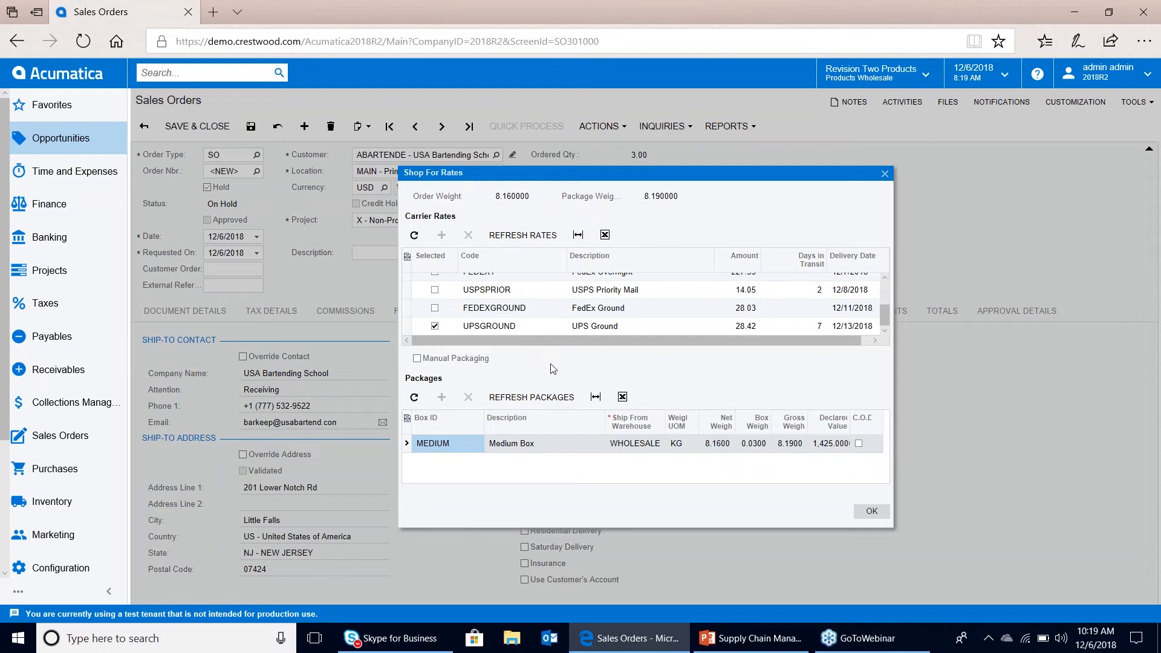
pyautogui.click(869, 514)
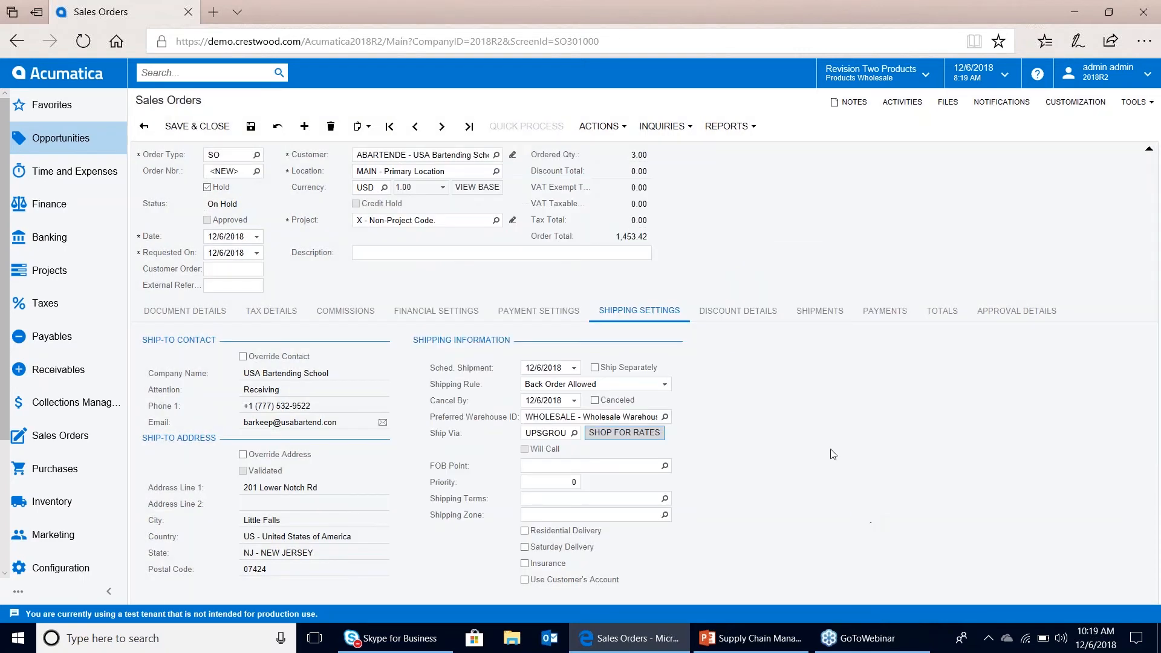
pyautogui.click(251, 125)
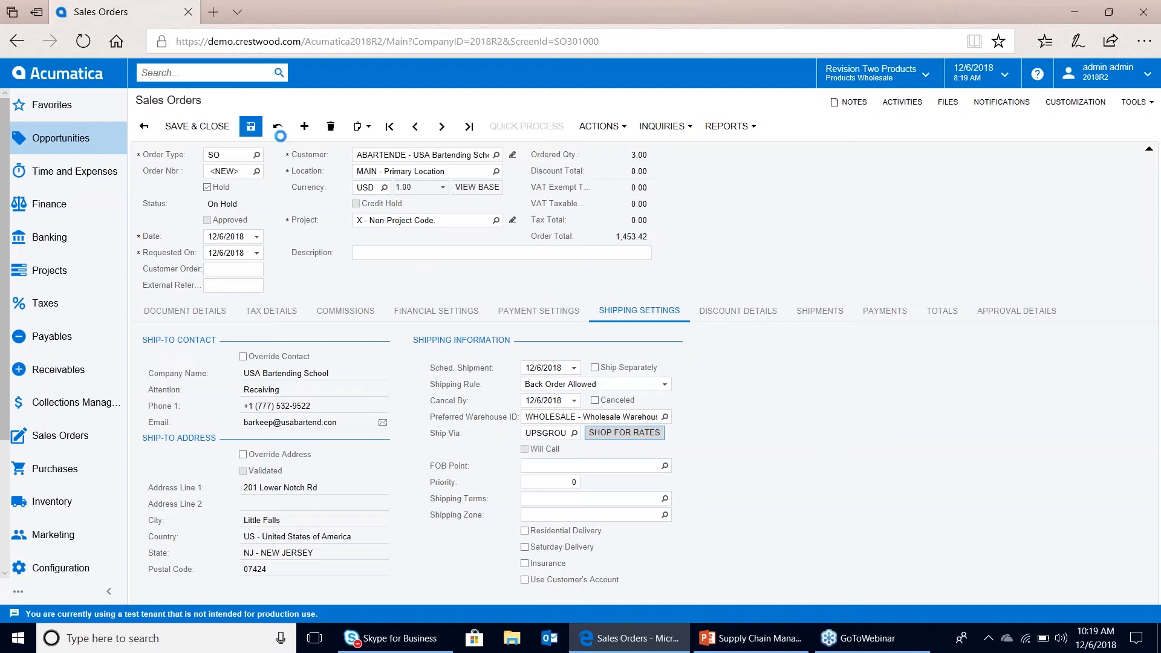
# Step: Check the freight cost and freight price in the saved order's totals
pyautogui.click(942, 311)
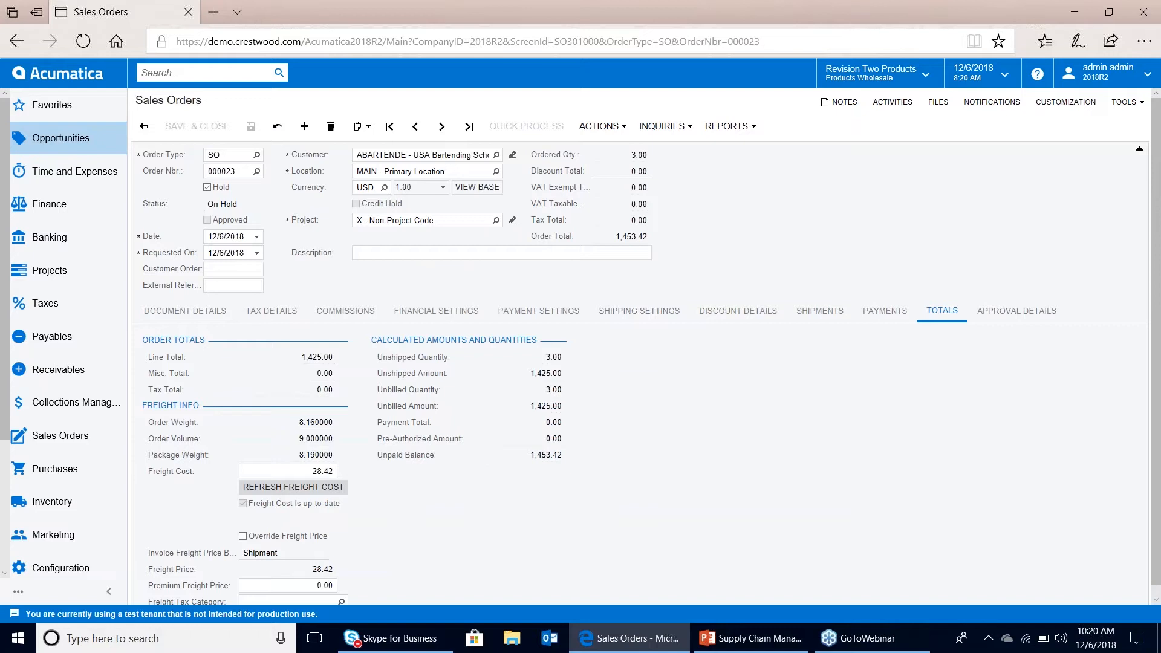
pyautogui.click(292, 471)
pyautogui.click(559, 336)
# Step: Search for "shipping term" and open the Shipping Terms list
pyautogui.click(174, 77)
pyautogui.write('shipp')
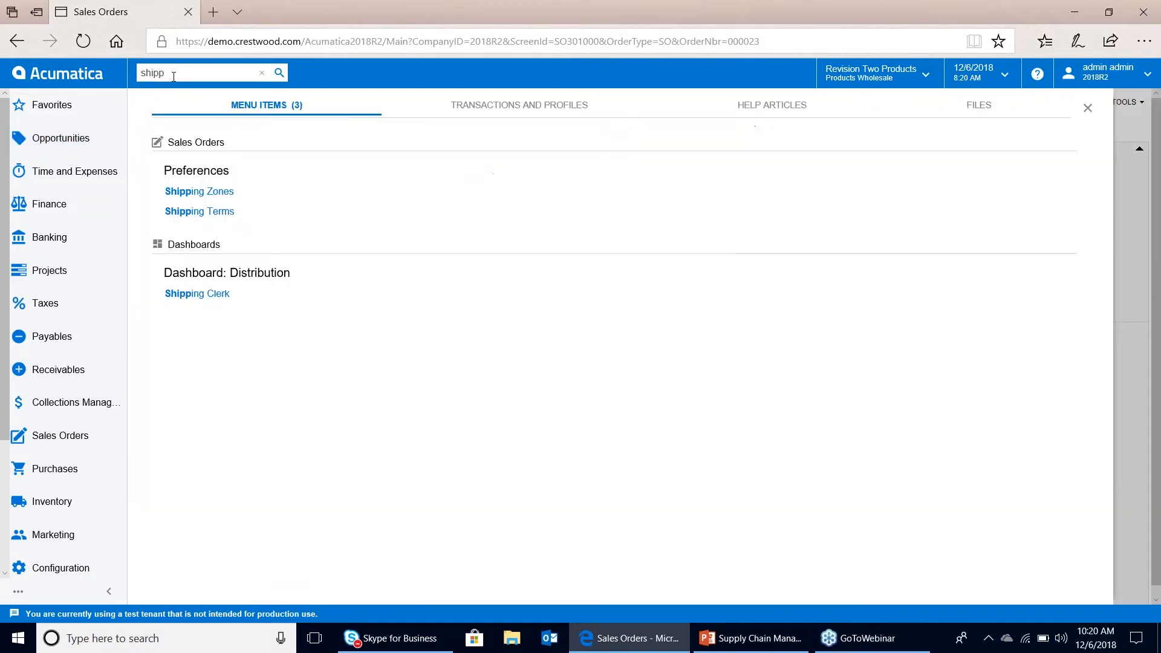
pyautogui.write('ing term')
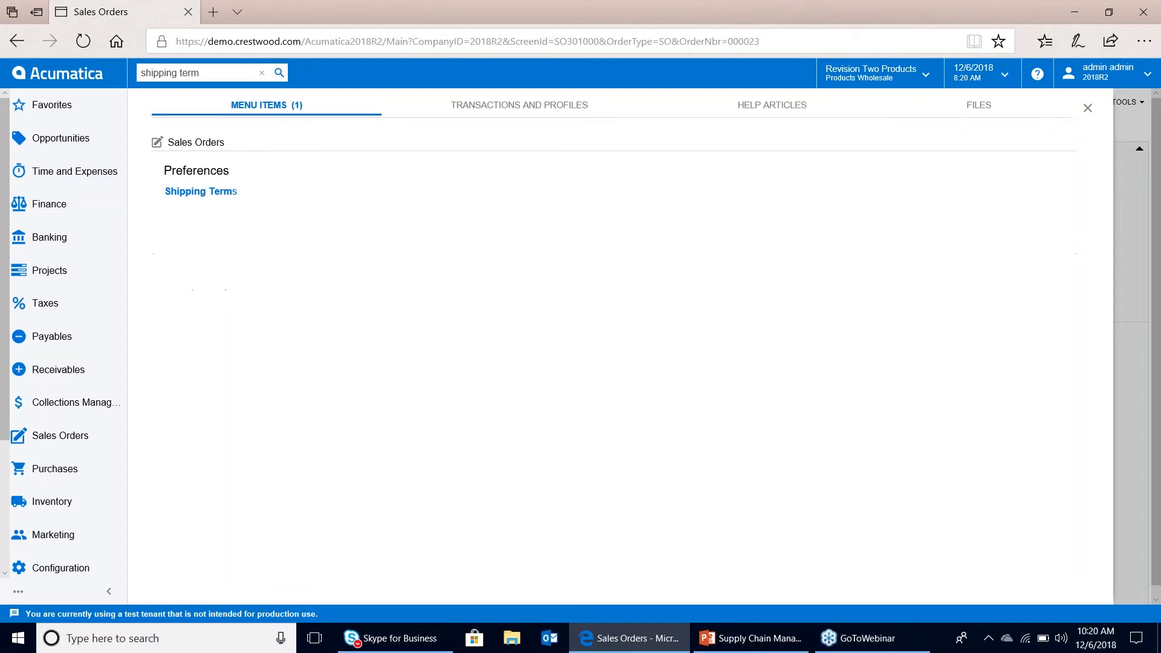
pyautogui.click(207, 198)
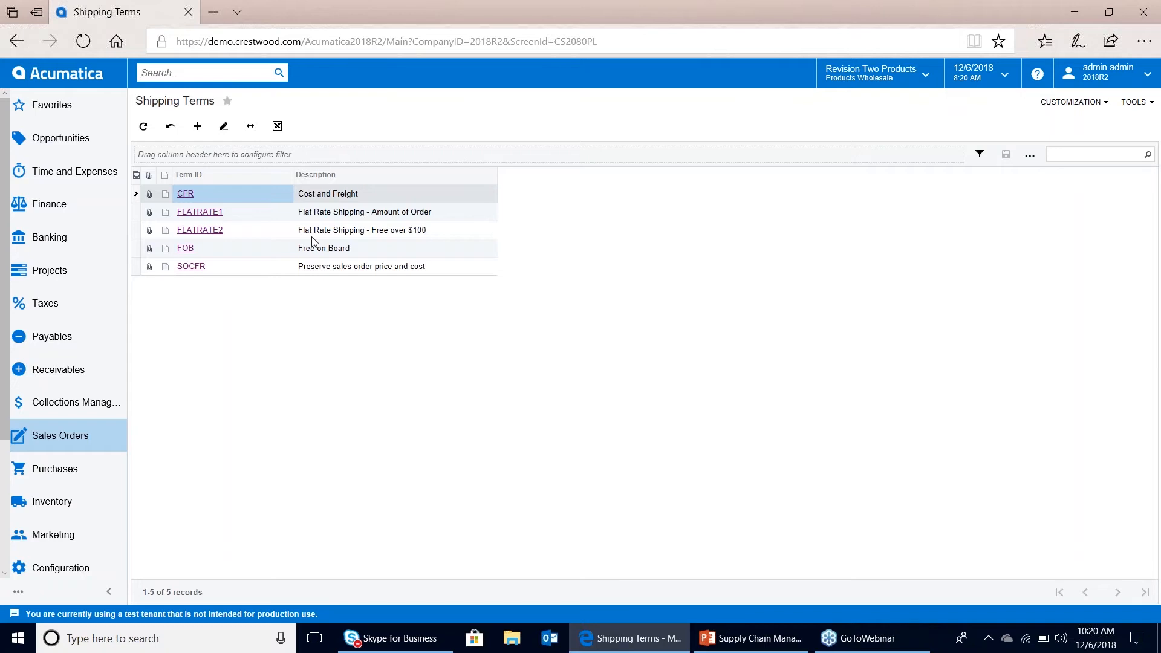
# Step: Examine the CFR term's freight percentage, and the FLATRATE1 term's full description and shipping charges by break amount
pyautogui.click(185, 195)
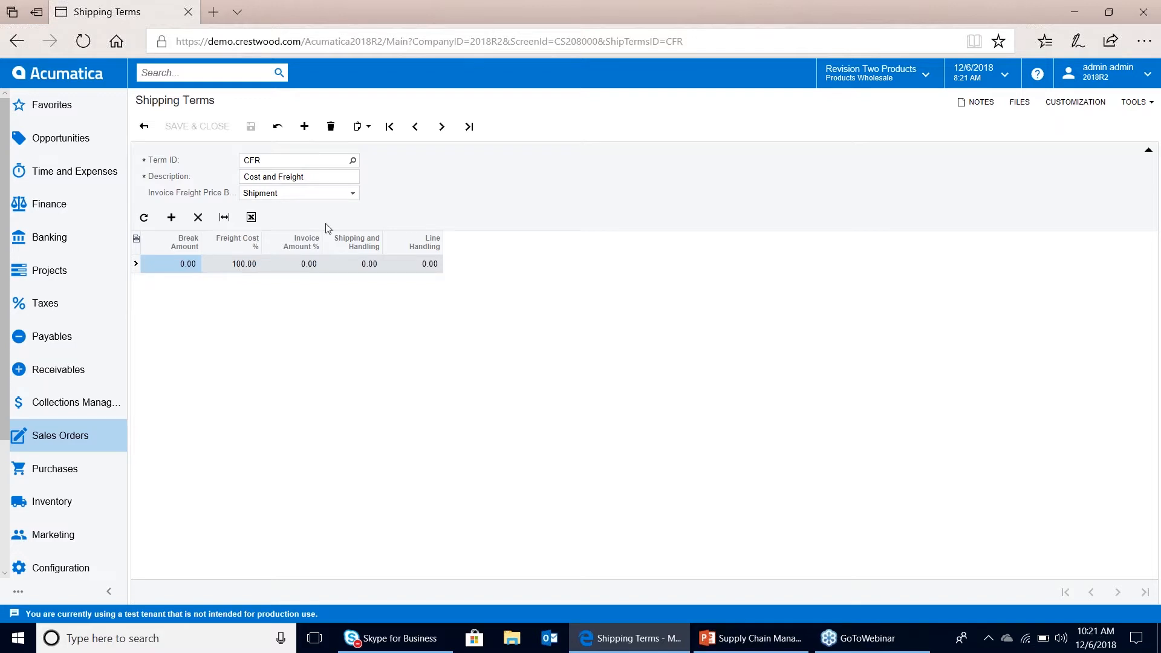
pyautogui.click(441, 127)
pyautogui.click(290, 178)
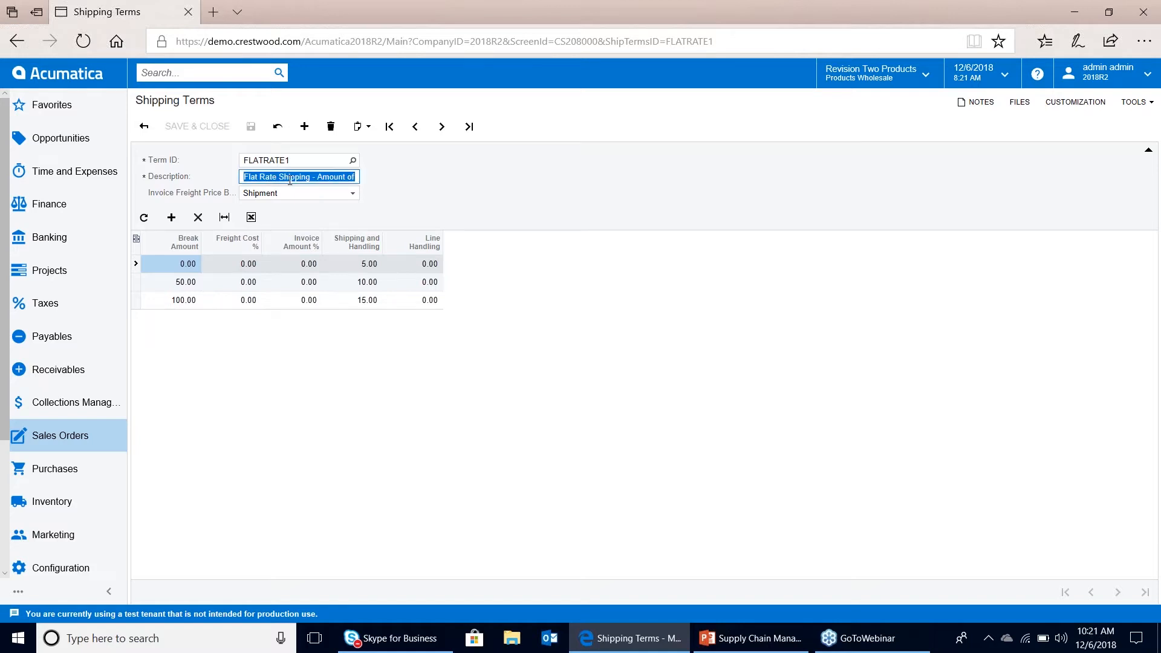
pyautogui.press('End')
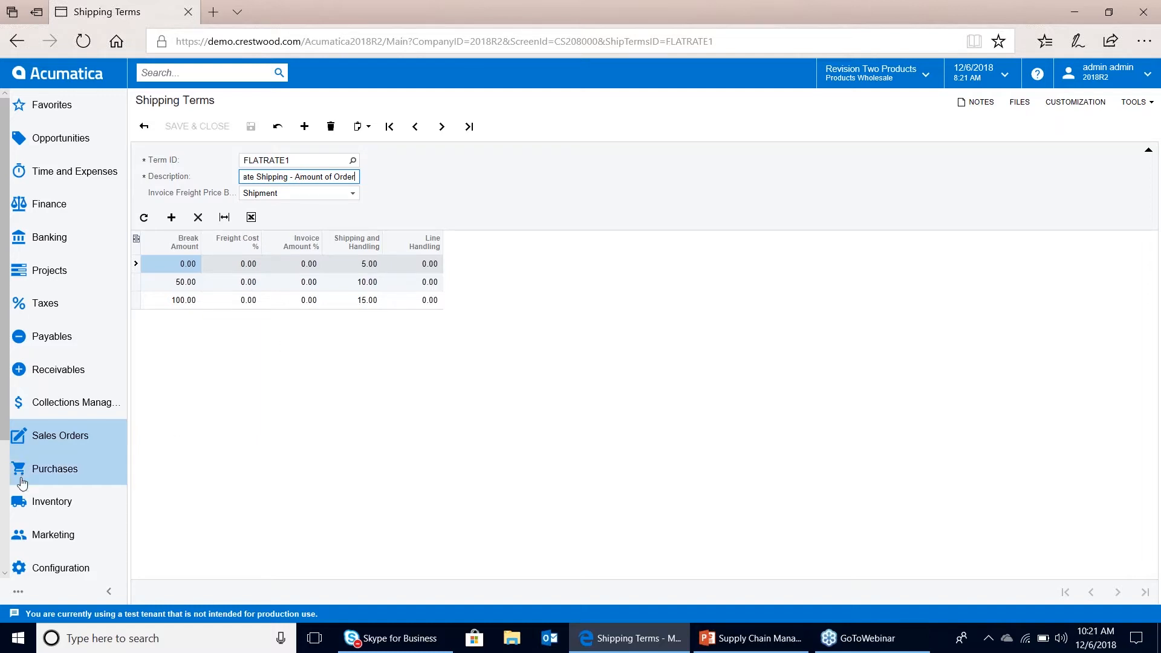
# Step: Return to the sales orders list and reopen USA Bartending School's order dated 12/6/2018
pyautogui.click(47, 442)
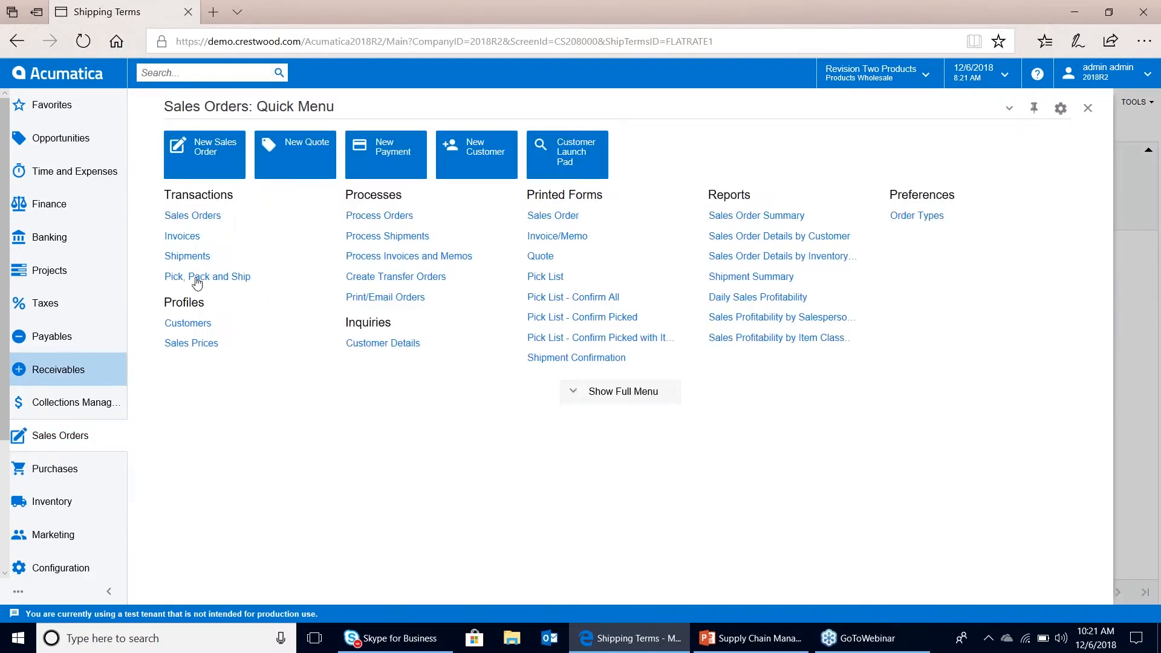
pyautogui.click(205, 218)
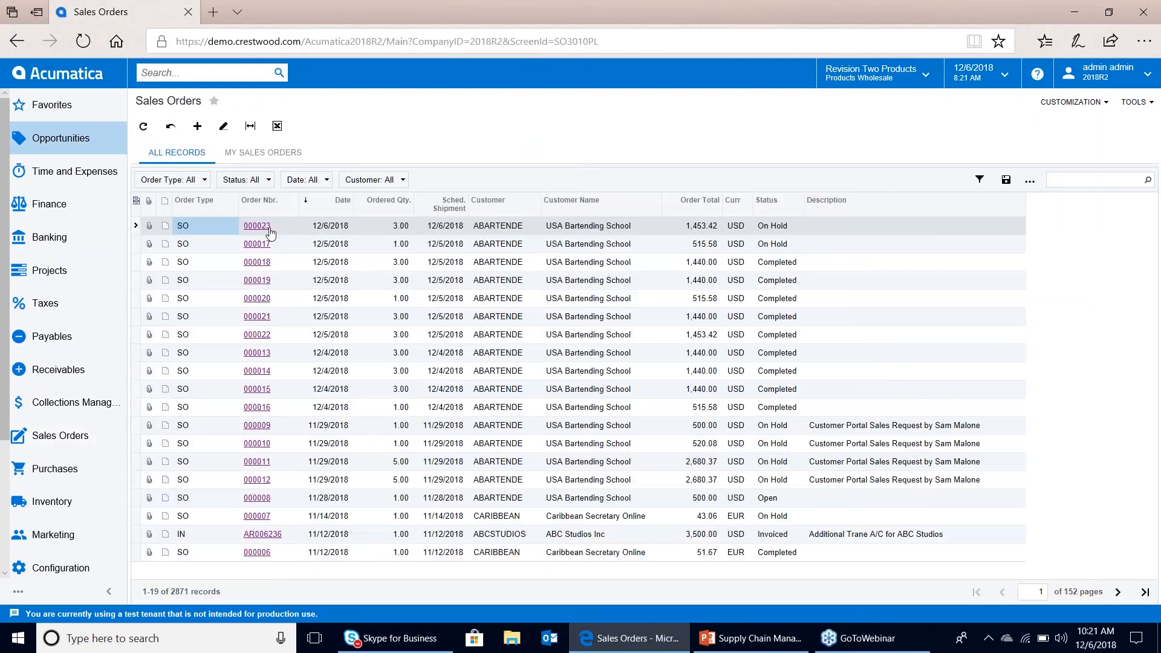
pyautogui.click(266, 227)
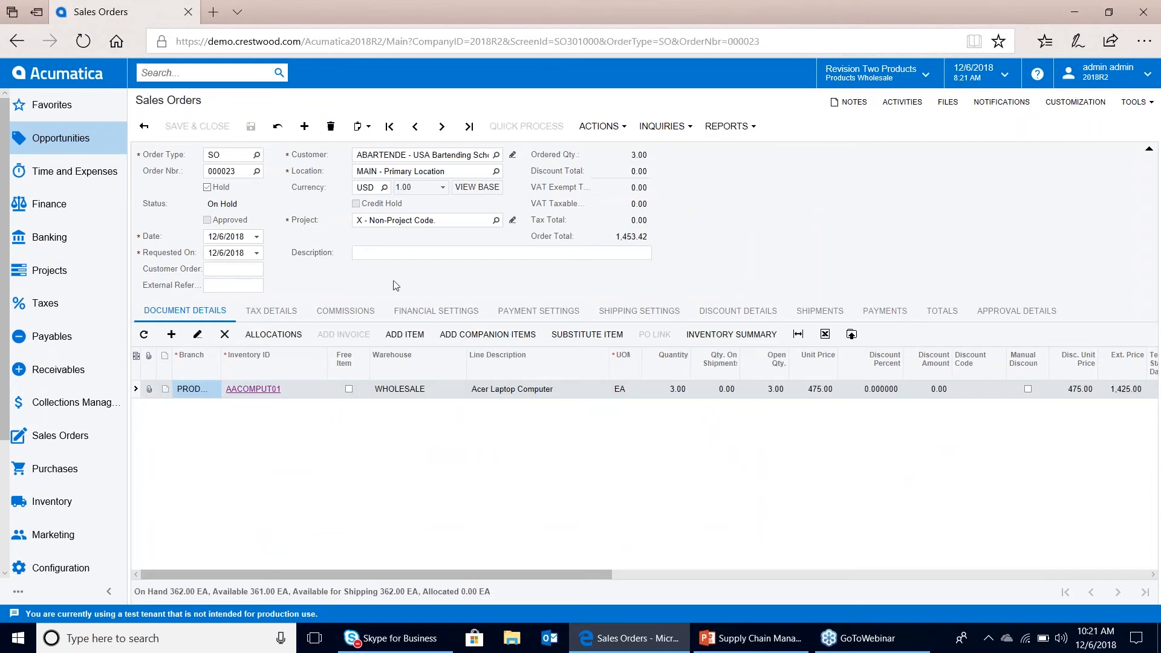
# Step: Set the order's shipping terms to FLATRATE1 and save the order
pyautogui.click(621, 310)
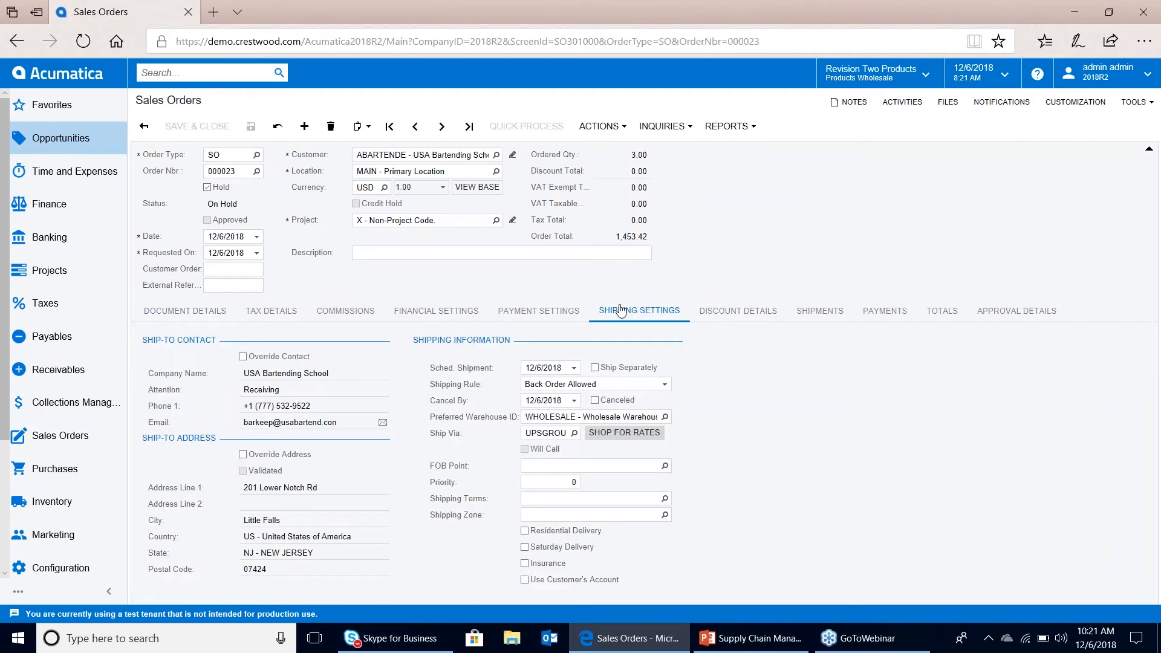
pyautogui.doubleClick(586, 498)
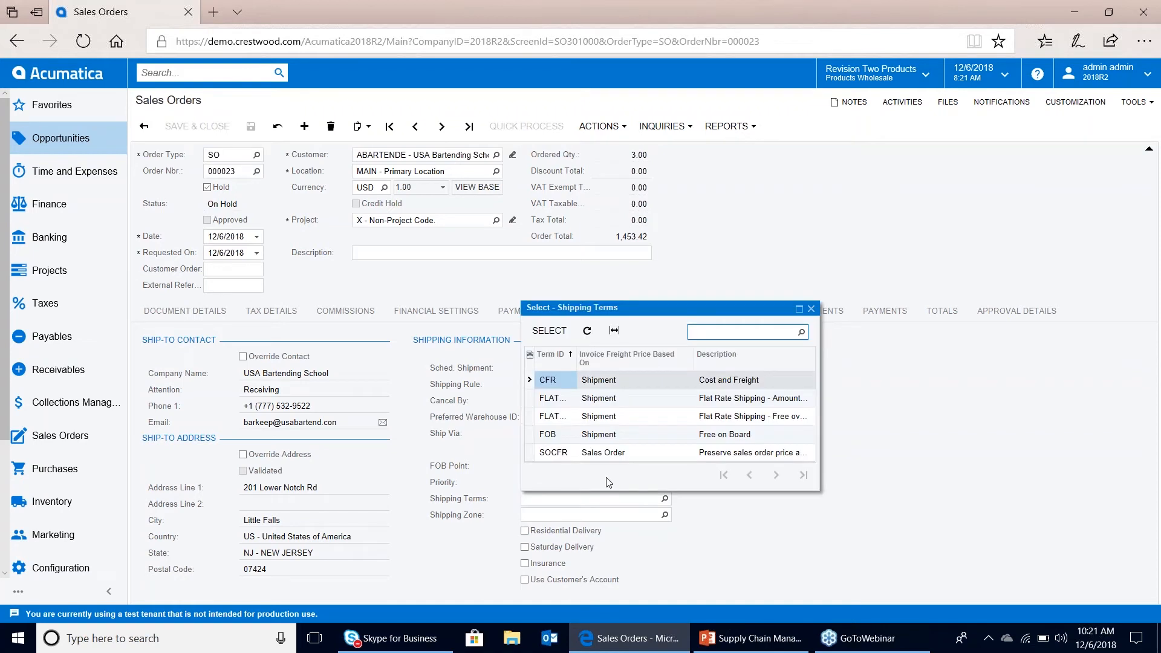
pyautogui.doubleClick(554, 398)
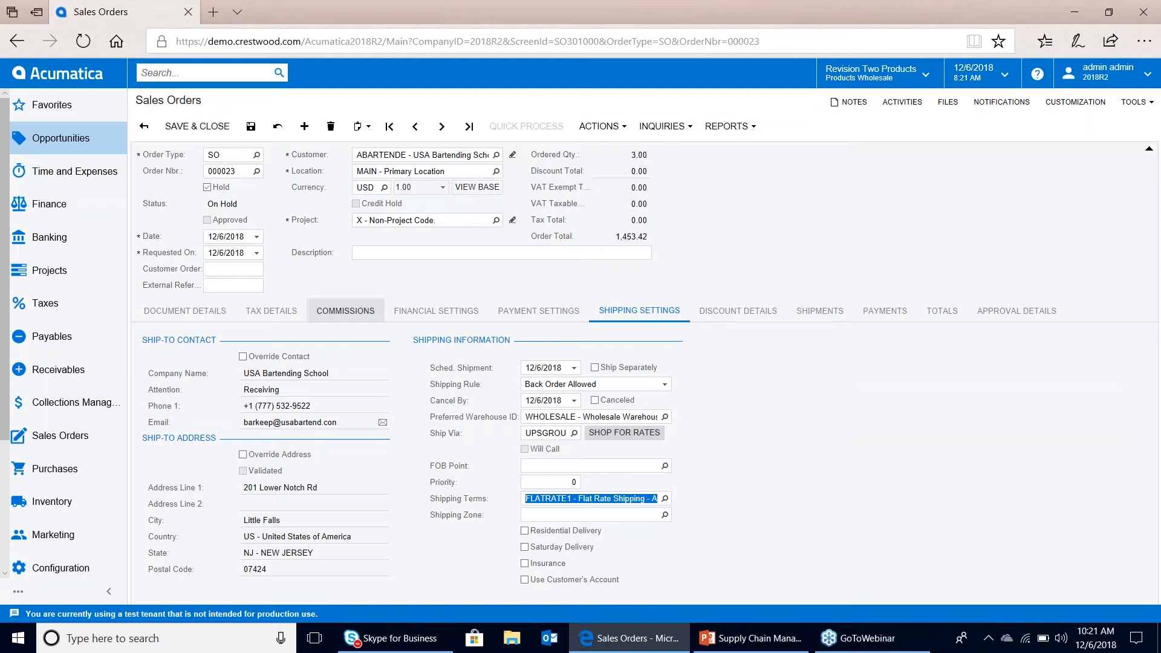
pyautogui.click(250, 126)
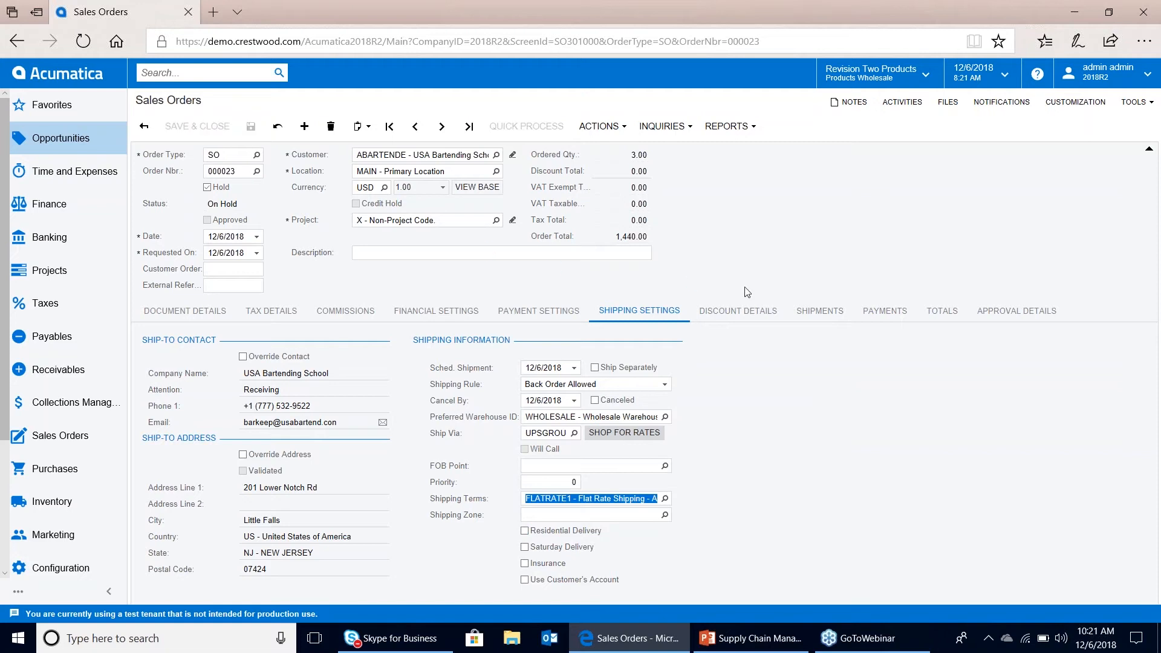
# Step: Check the sales order's totals and freight price, release the order from hold, and save it
pyautogui.click(946, 310)
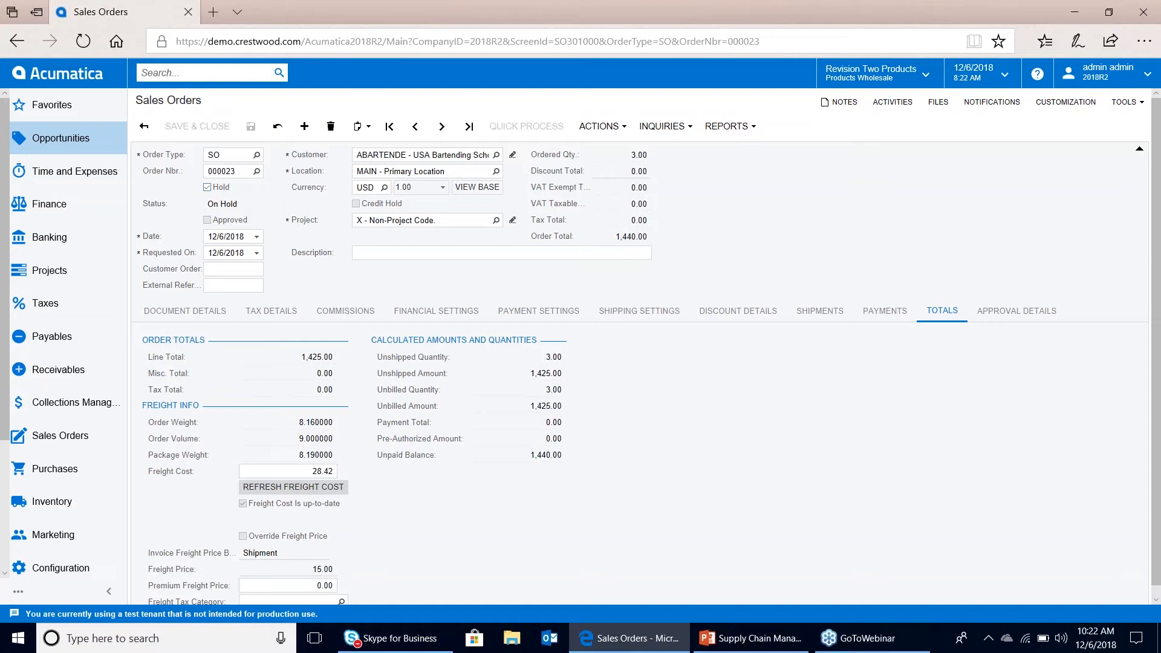
pyautogui.click(207, 187)
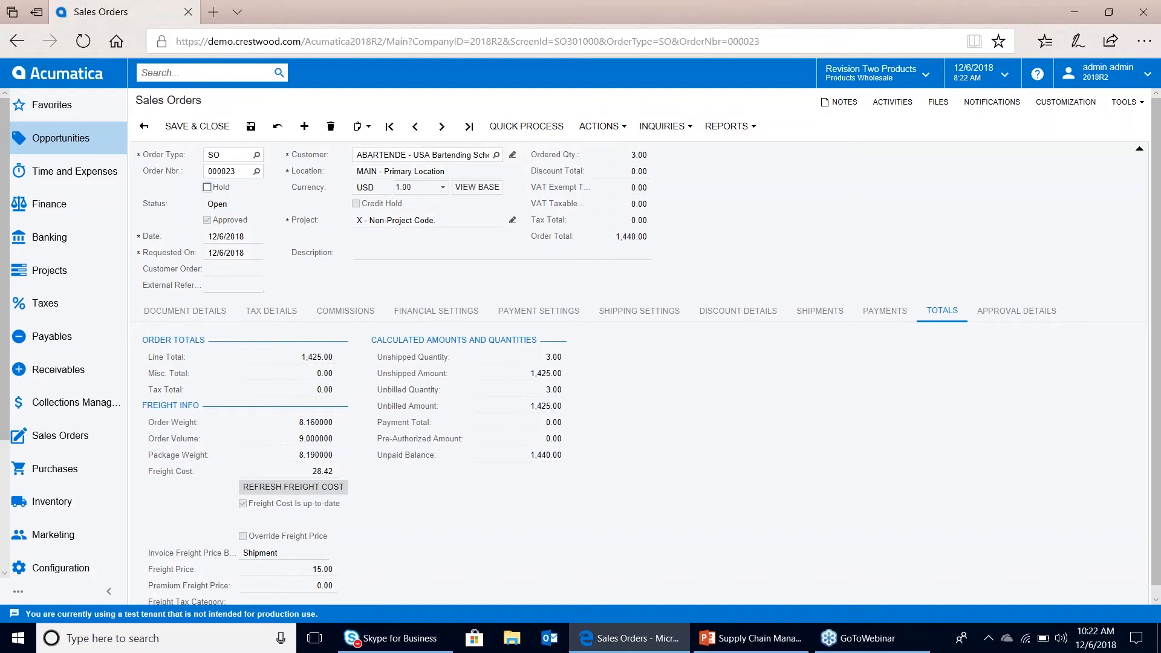
pyautogui.click(253, 127)
# Step: Create a shipment for the sales order dated 12/6/2018 from the WHOLESALE warehouse
pyautogui.click(599, 127)
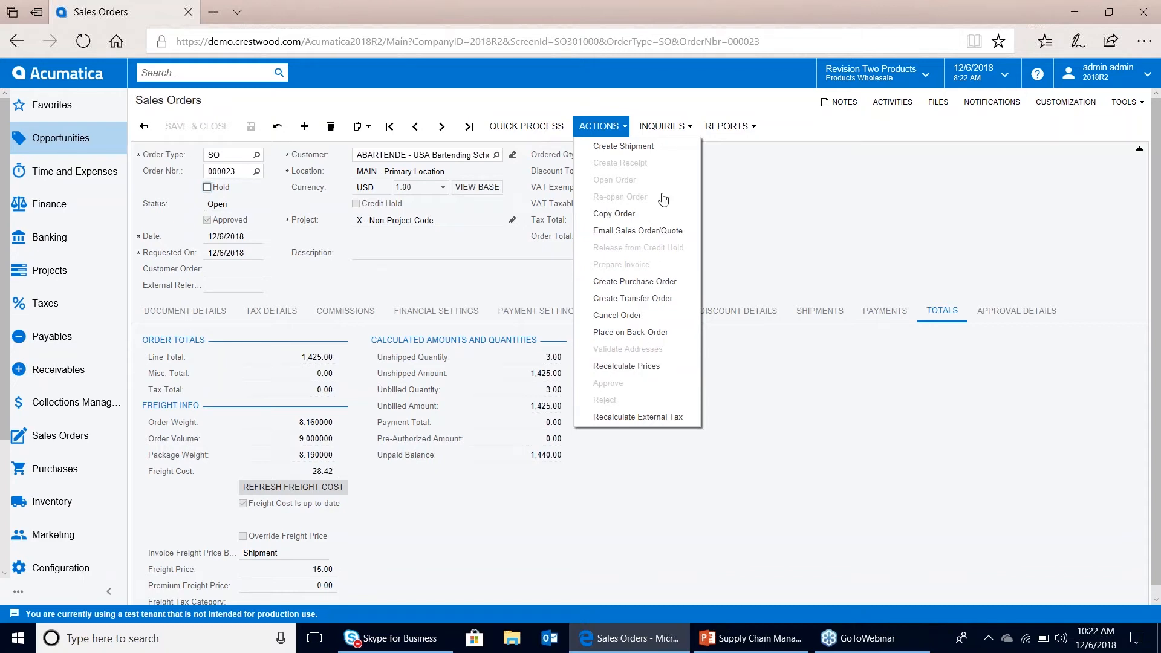
pyautogui.click(640, 147)
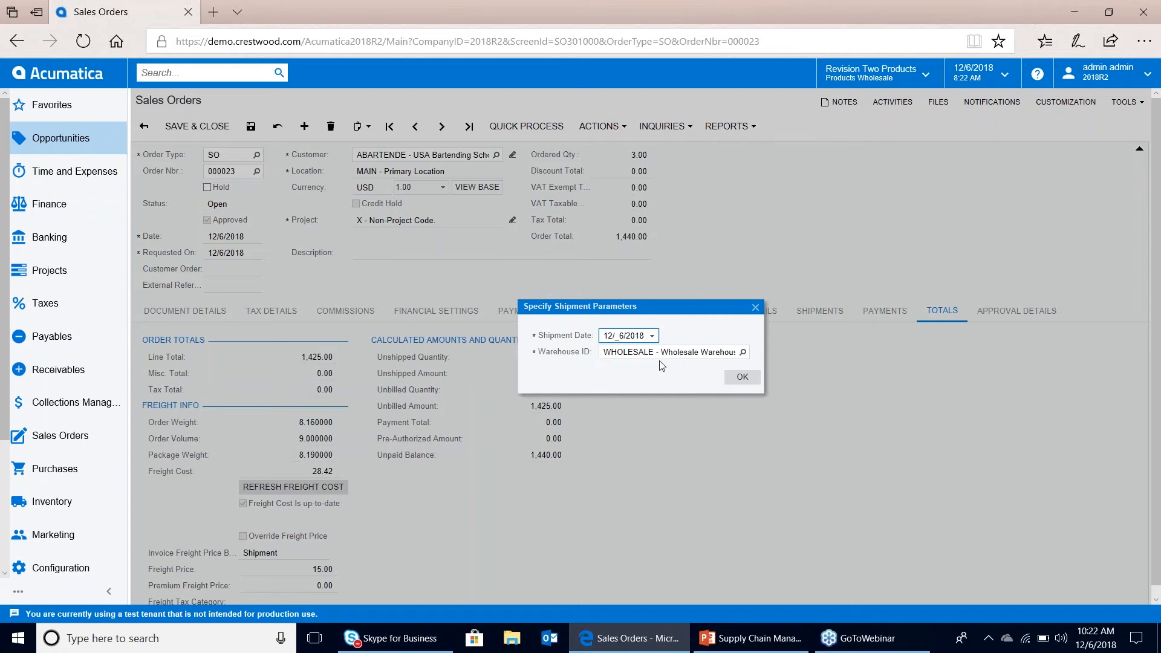
pyautogui.click(751, 384)
pyautogui.click(751, 383)
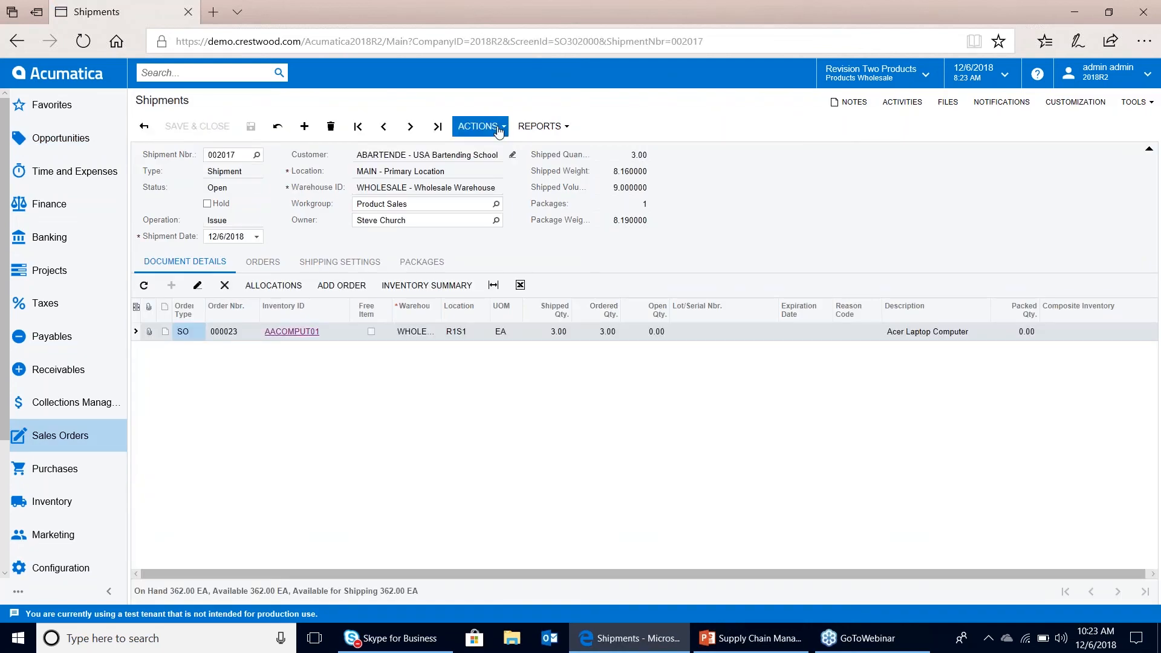
# Step: Generate the shipment's pick list, and reopen the same USA Bartending School shipment from the Shipments list
pyautogui.click(498, 128)
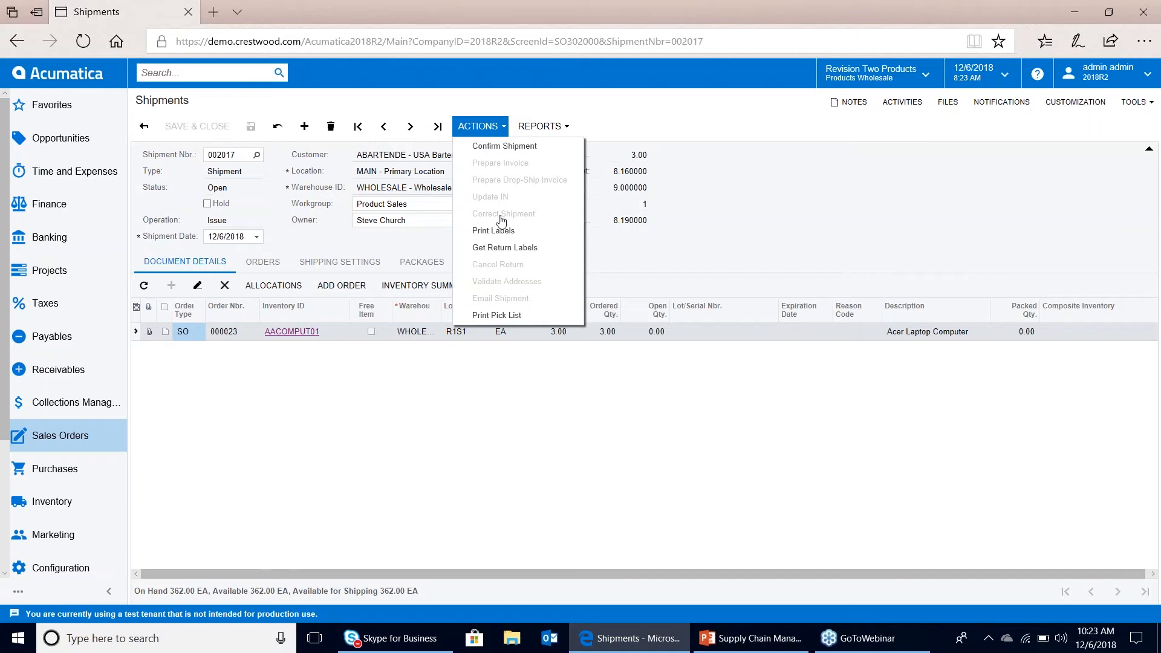
pyautogui.click(524, 315)
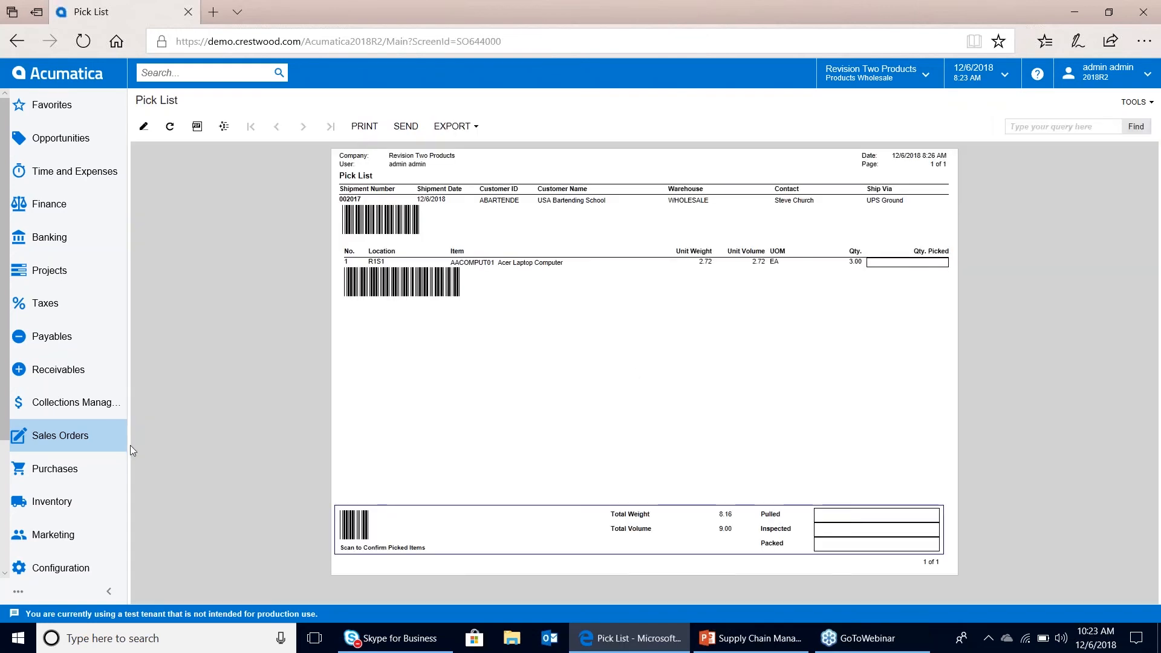
pyautogui.click(49, 437)
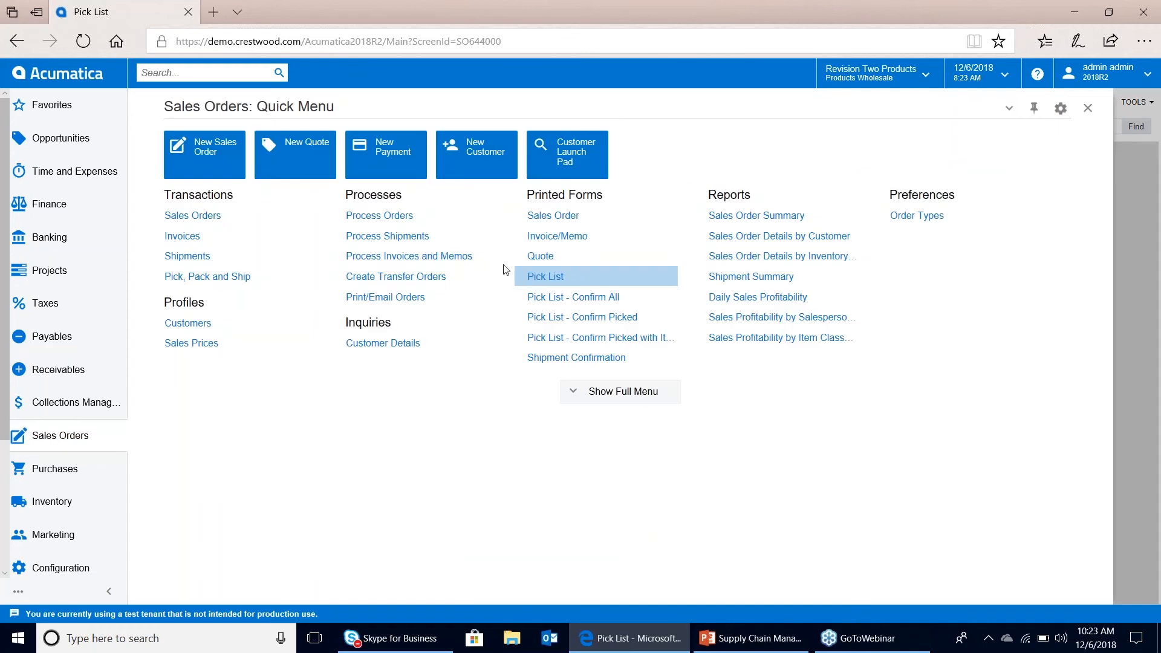
pyautogui.click(197, 258)
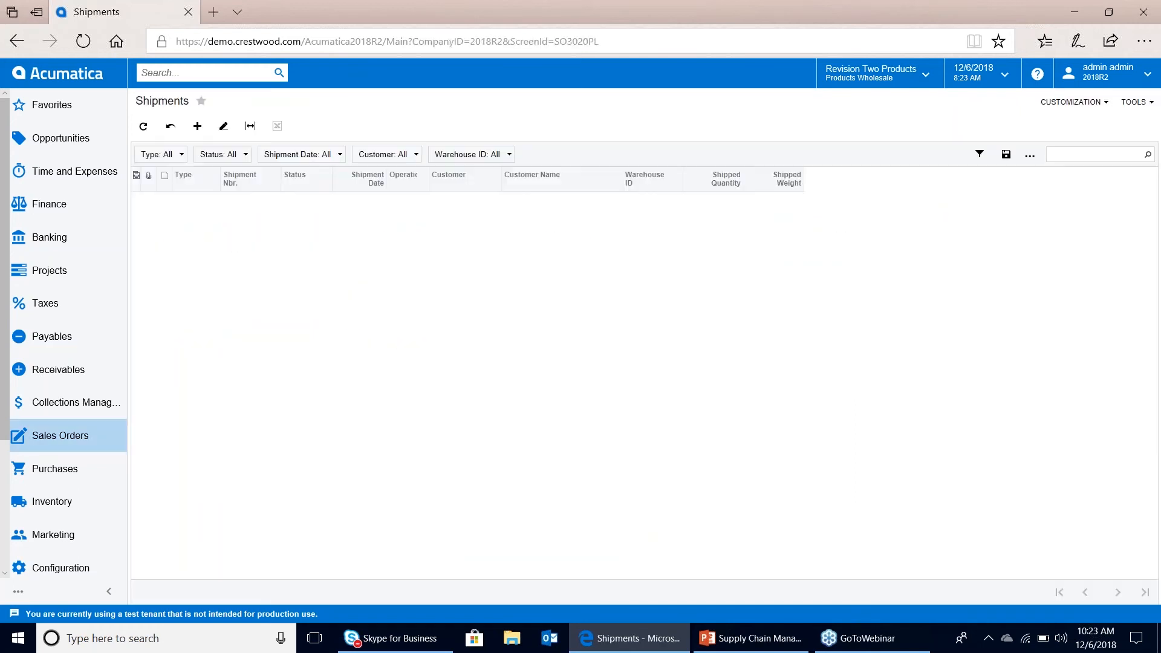
pyautogui.click(237, 200)
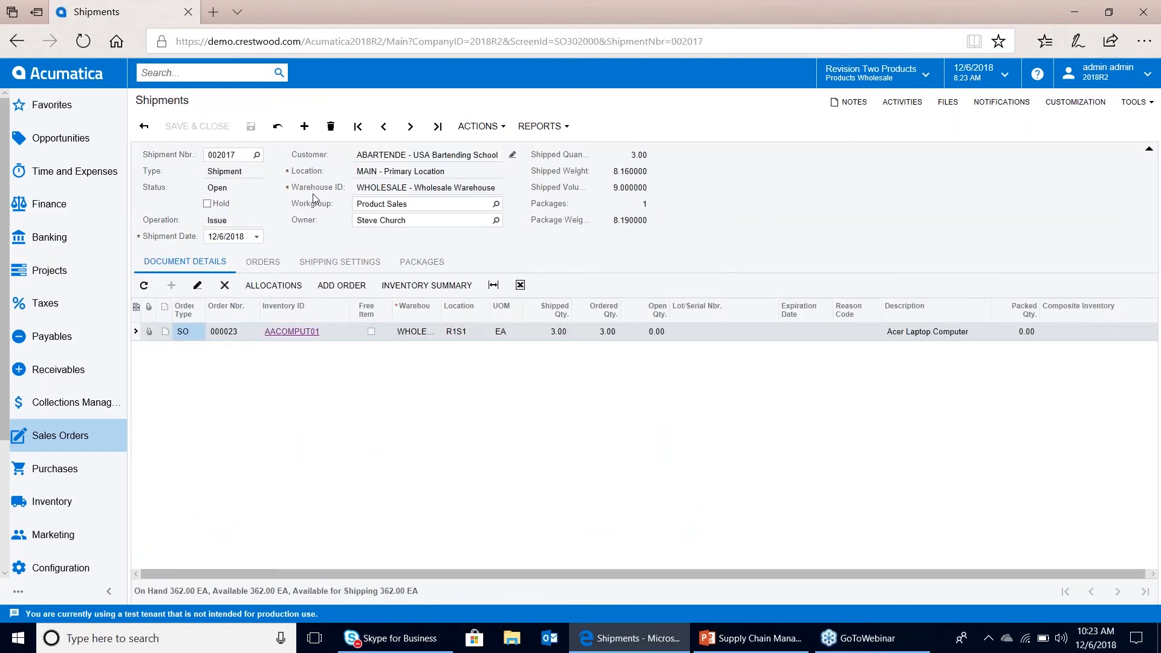
# Step: Confirm the USA Bartending School shipment and wait for the operation to complete
pyautogui.click(489, 125)
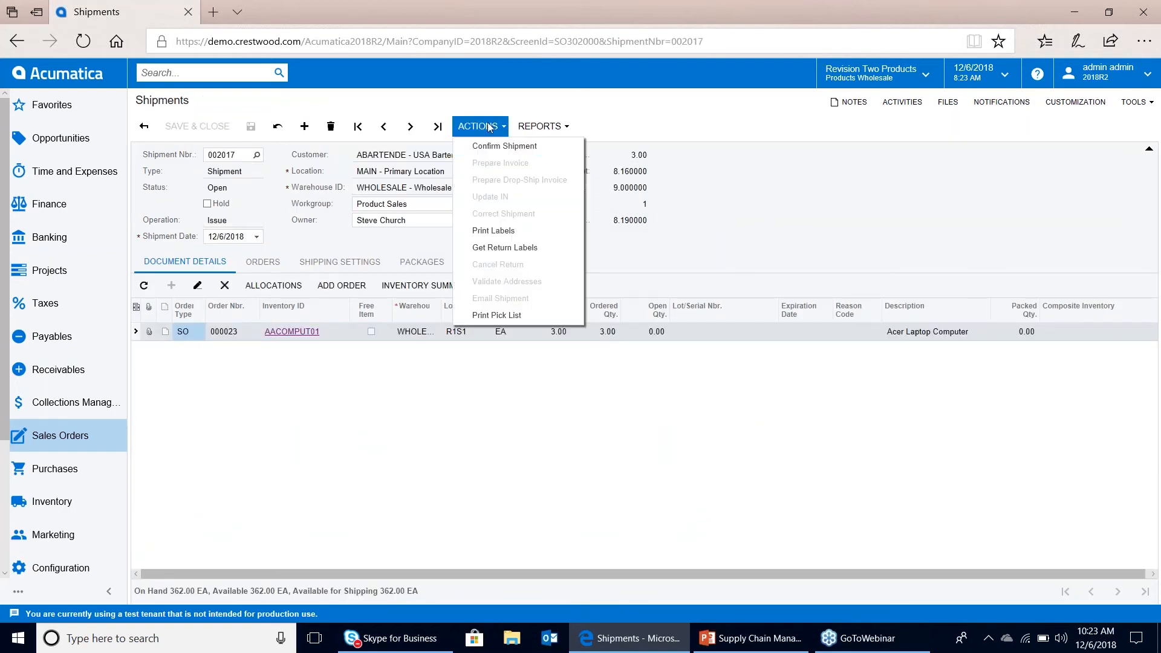
pyautogui.click(488, 147)
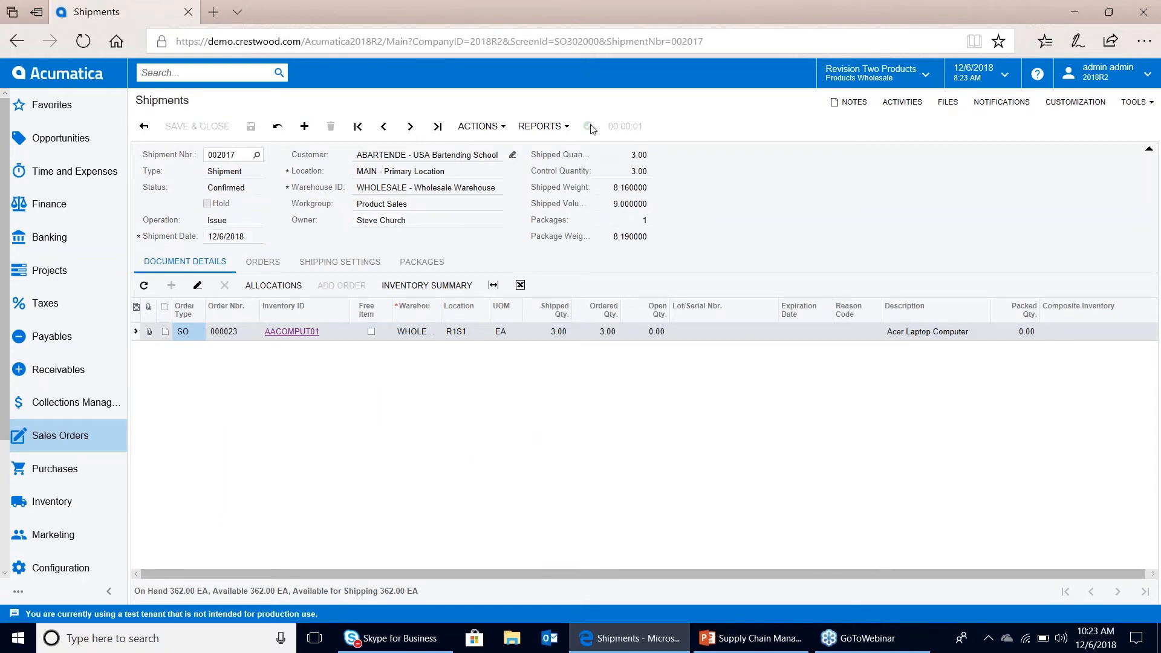
pyautogui.moveTo(590, 130)
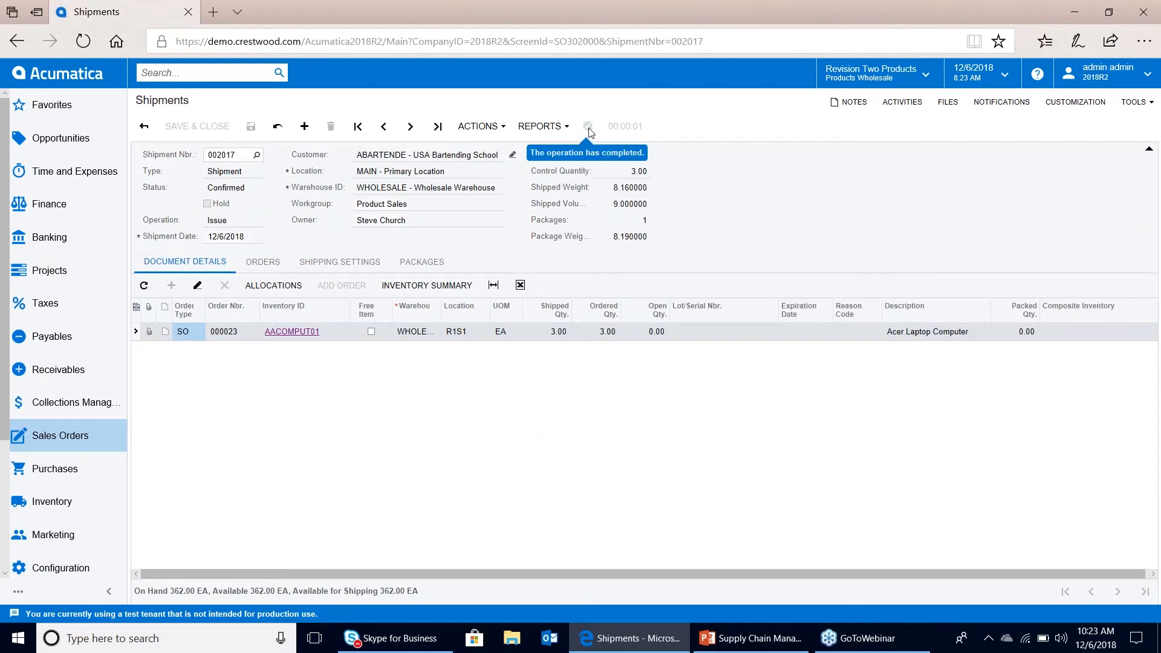
# Step: Prepare the invoice from the confirmed shipment, check its totals including the freight price, and release it
pyautogui.click(495, 128)
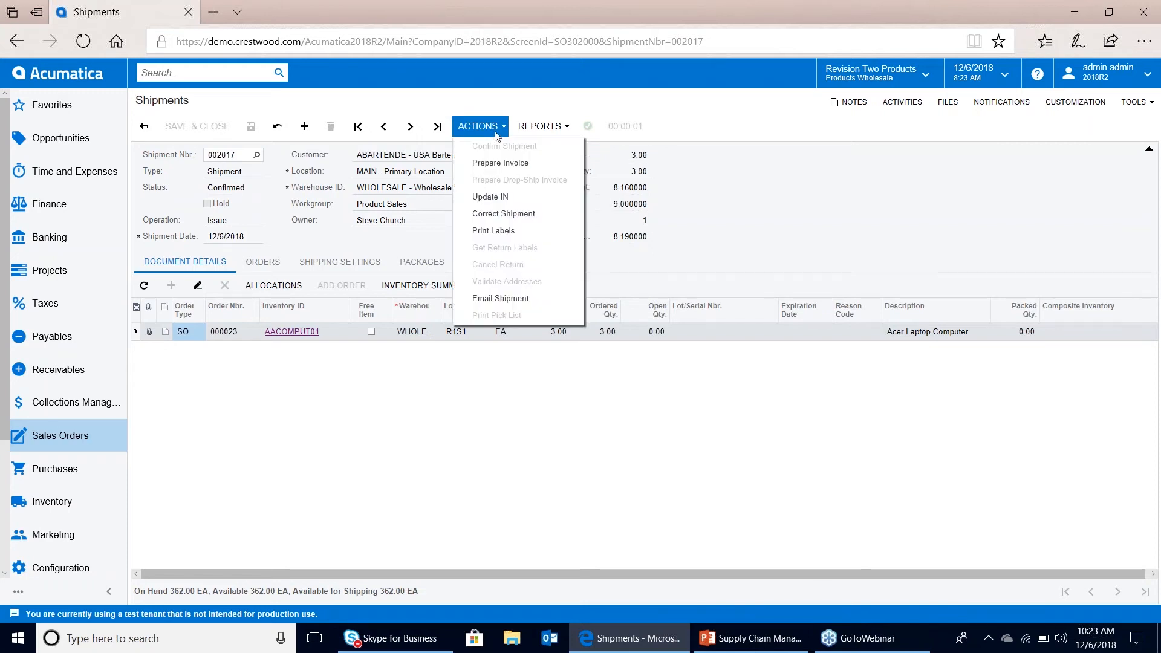
pyautogui.click(499, 163)
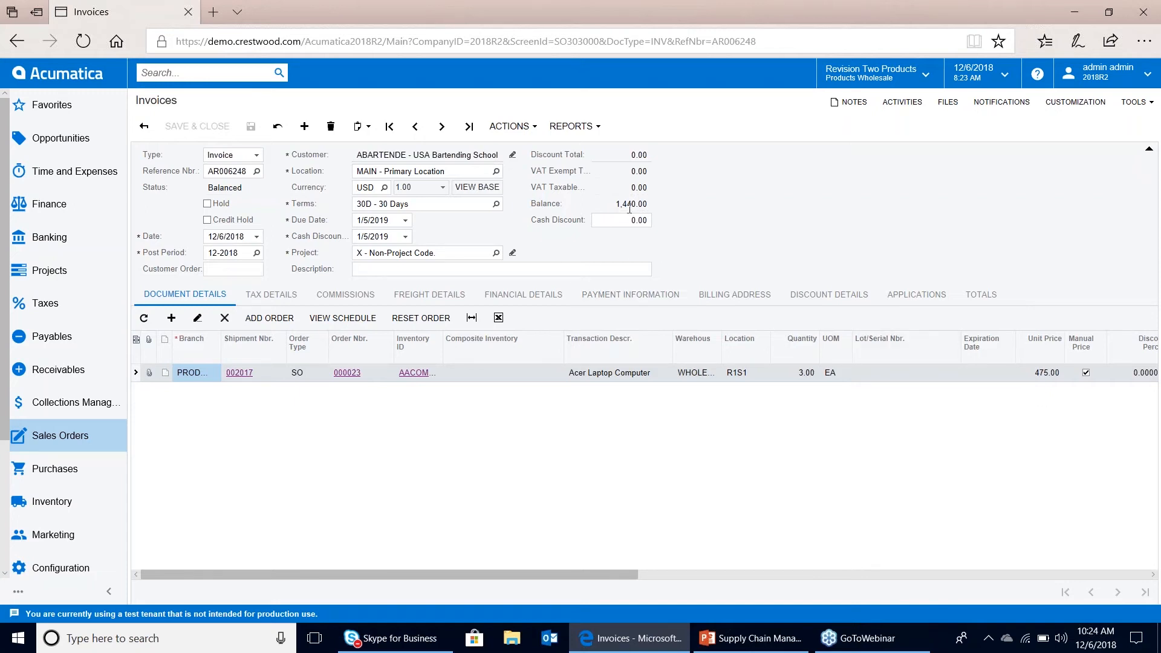
pyautogui.click(994, 303)
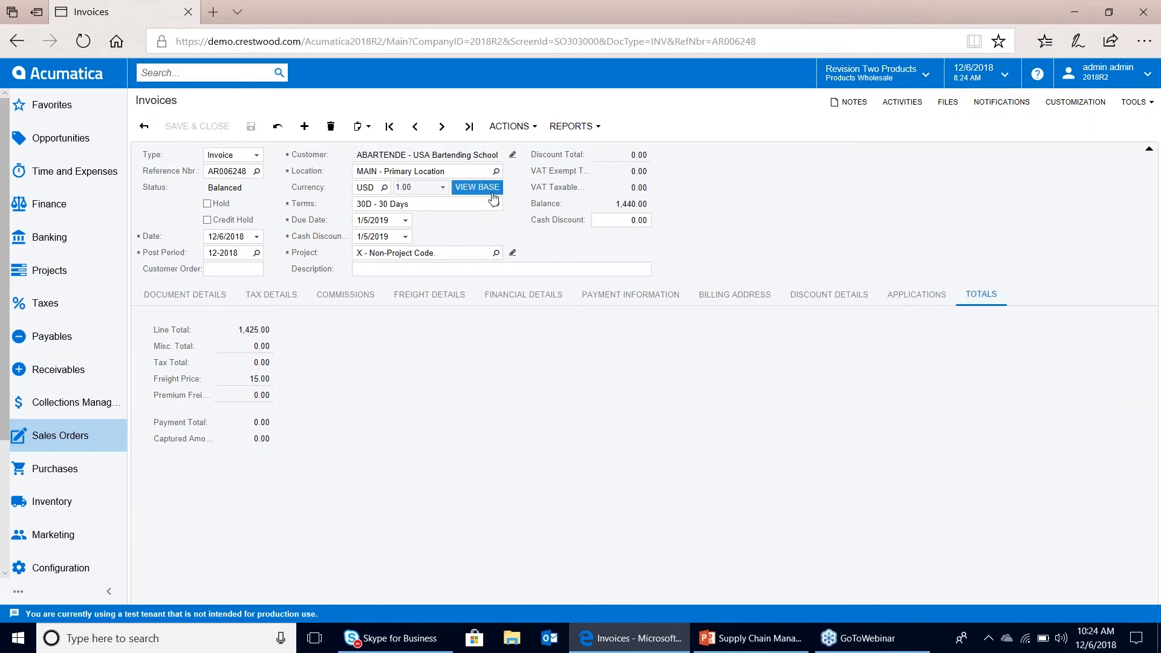
pyautogui.click(525, 127)
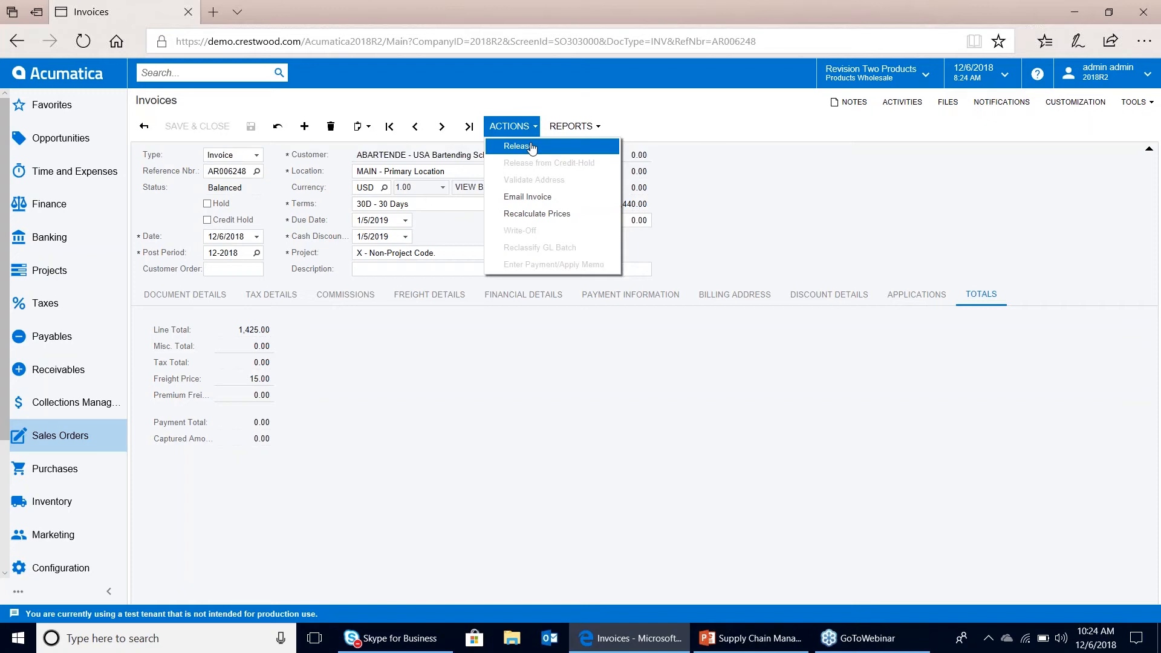
pyautogui.click(532, 148)
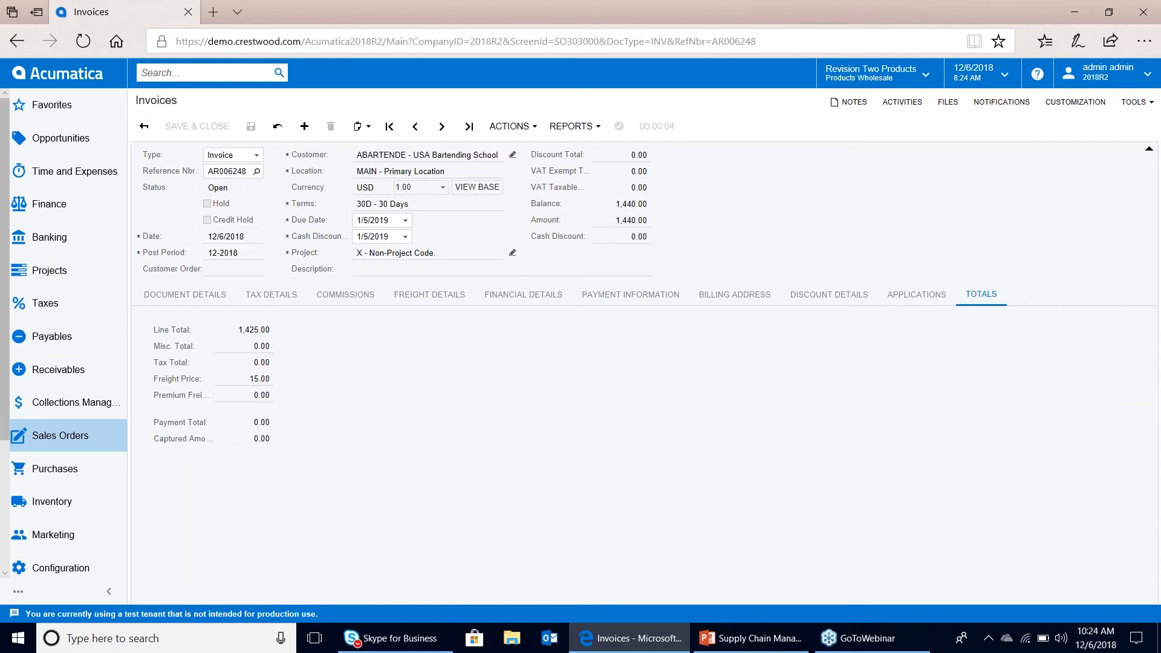
# Step: Trace the invoice line's shipment to its inventory issue, examine that issue's journal batch, and return to the shipment's orders
pyautogui.click(186, 294)
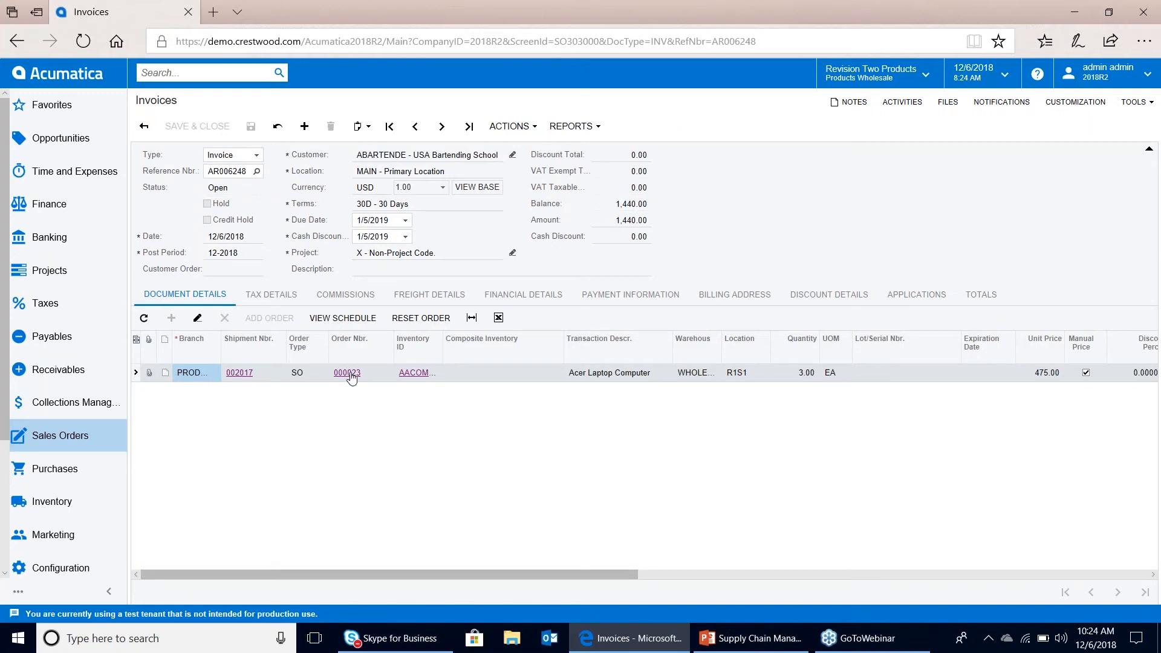
pyautogui.click(237, 378)
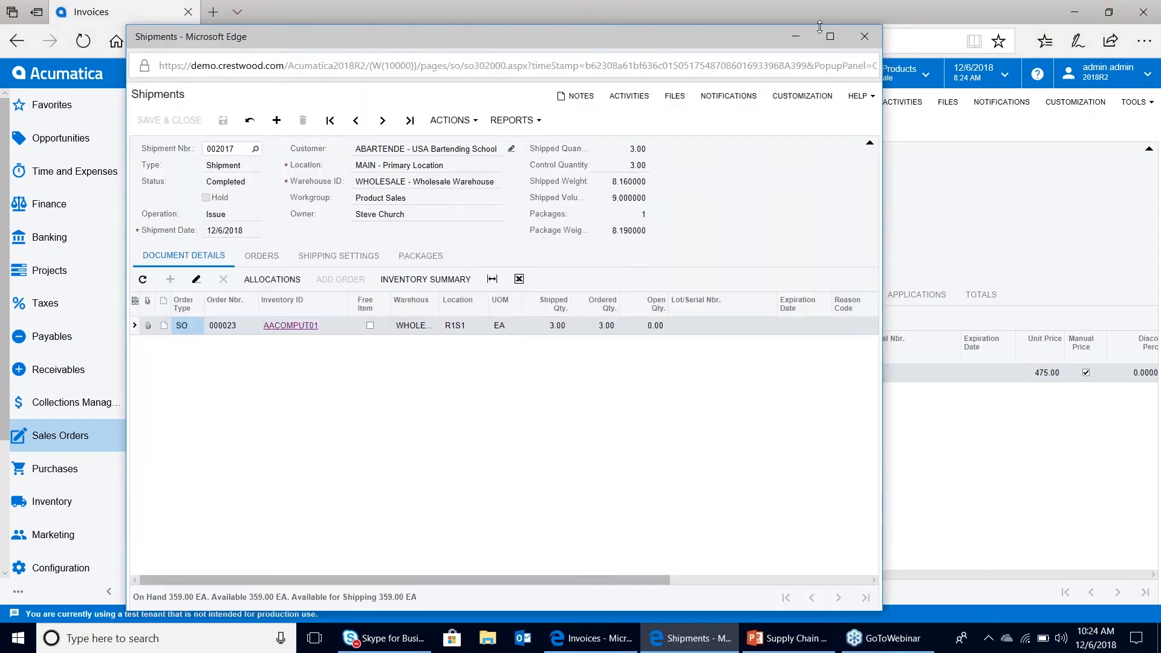
pyautogui.click(830, 37)
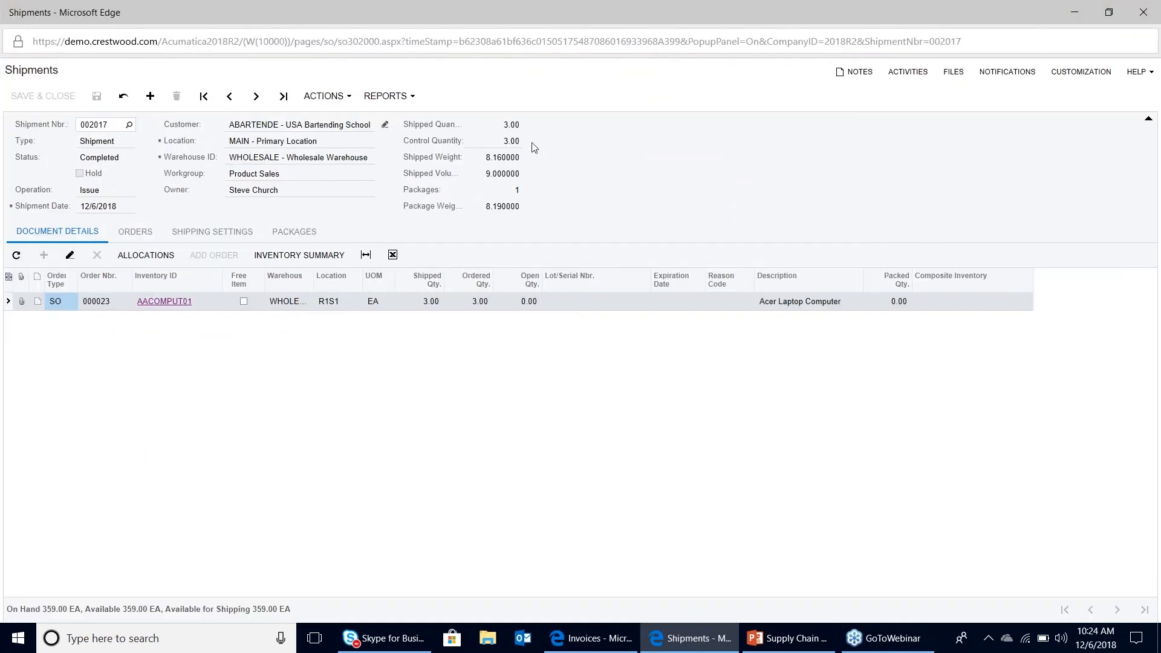
pyautogui.click(141, 240)
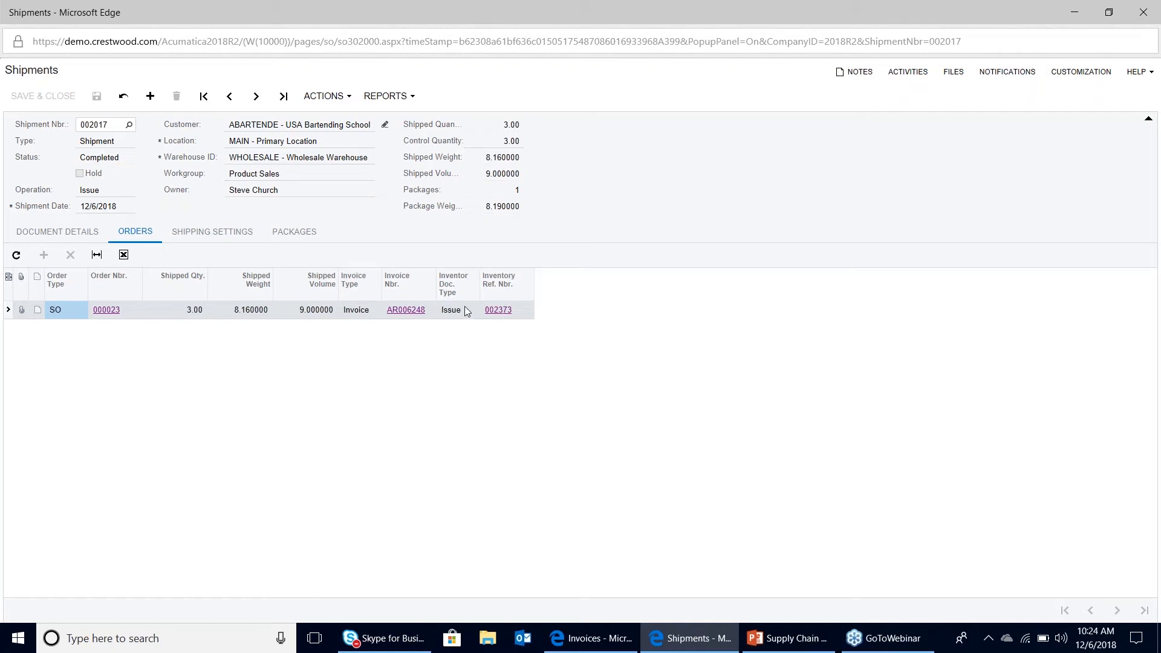
pyautogui.click(500, 311)
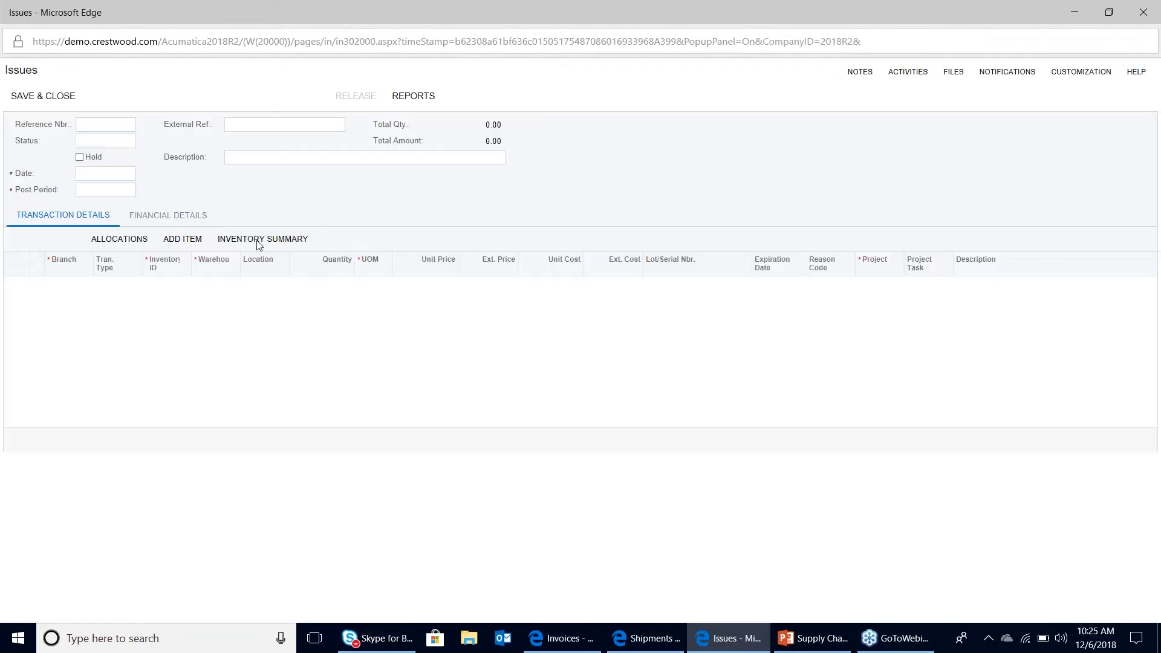
pyautogui.click(179, 223)
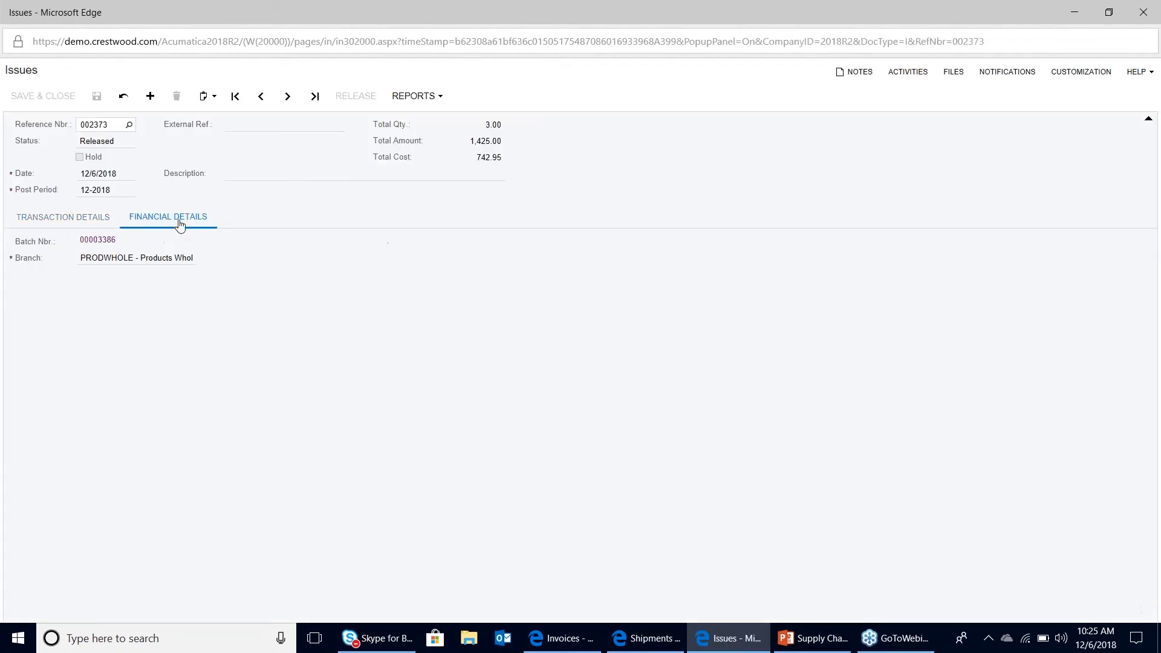
pyautogui.click(97, 240)
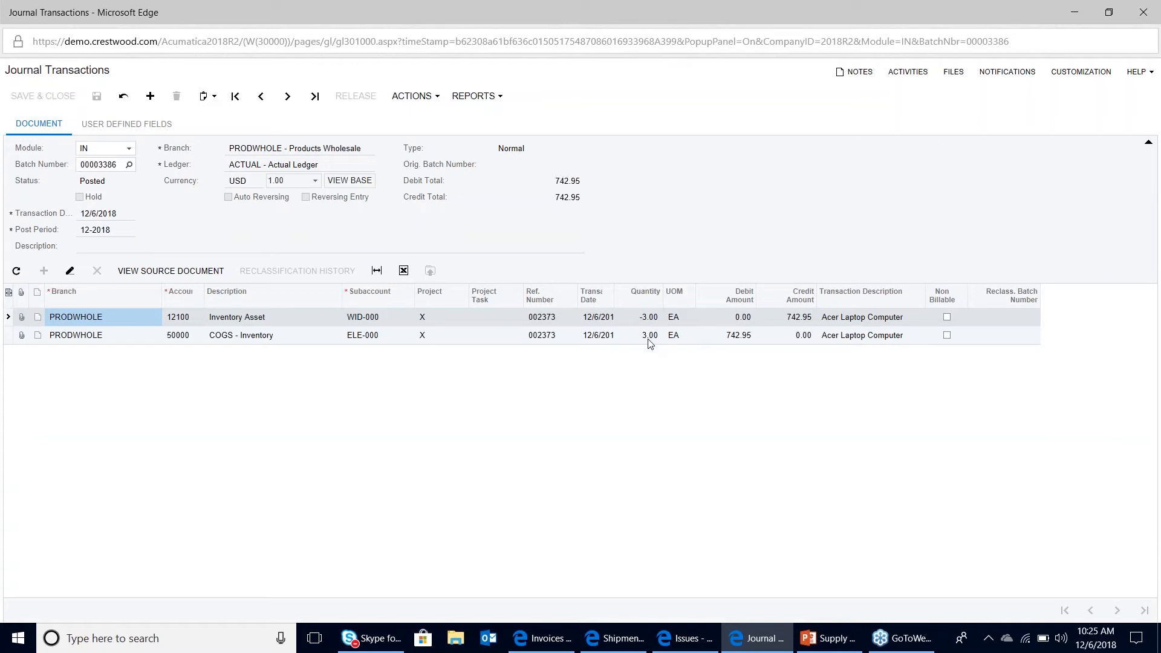
pyautogui.click(1142, 12)
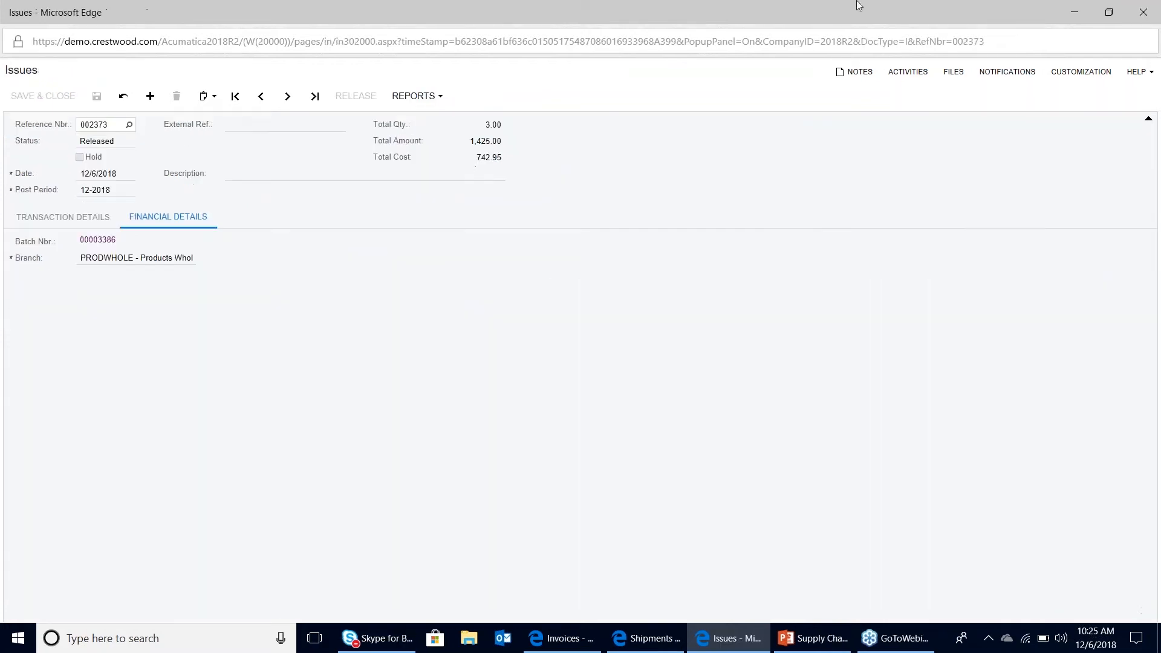
pyautogui.click(1152, 8)
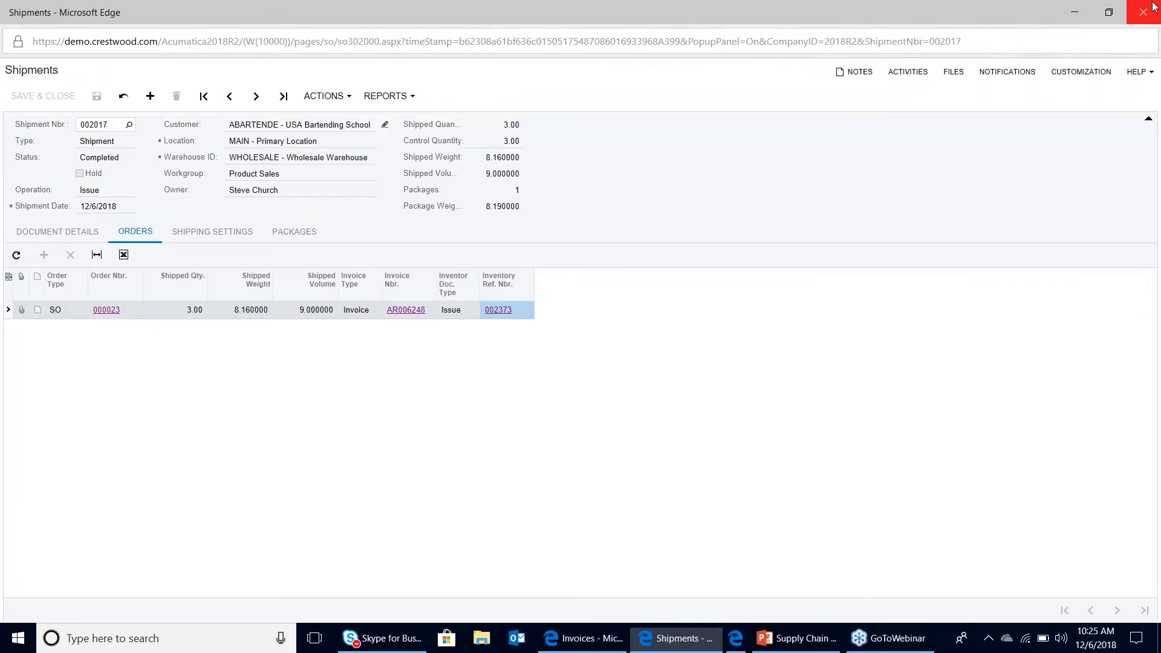
# Step: Open the invoice linked to the shipment, examine its accounts receivable journal batch, and return to the main invoice screen
pyautogui.click(412, 310)
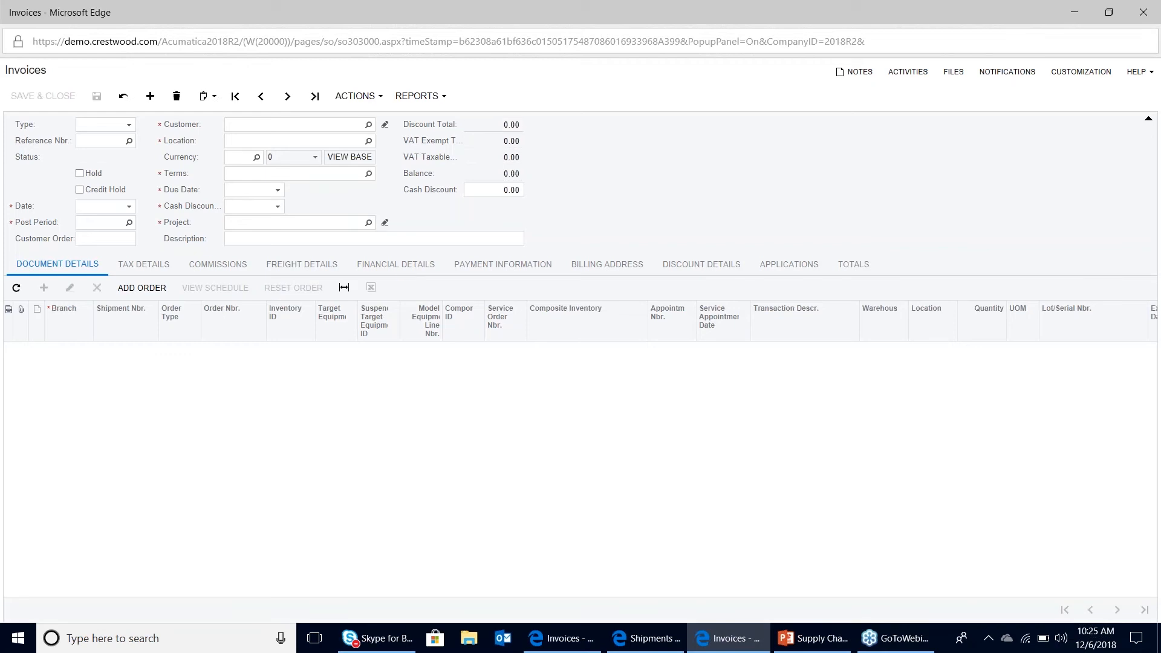
pyautogui.click(401, 270)
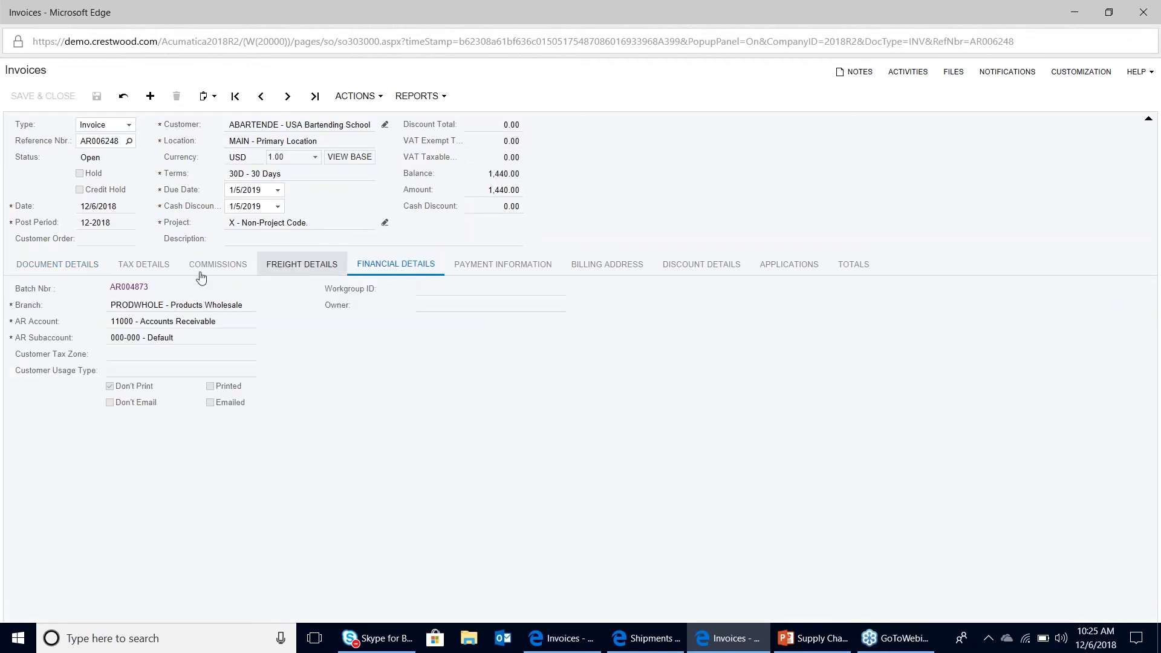
pyautogui.click(130, 290)
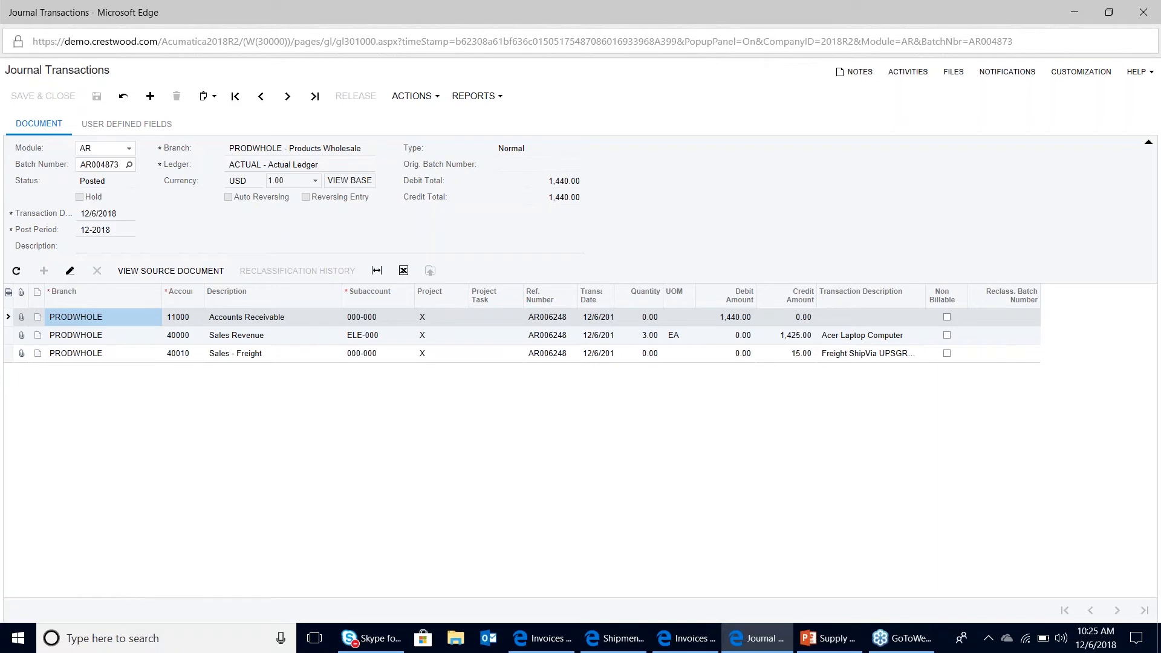
pyautogui.click(1144, 9)
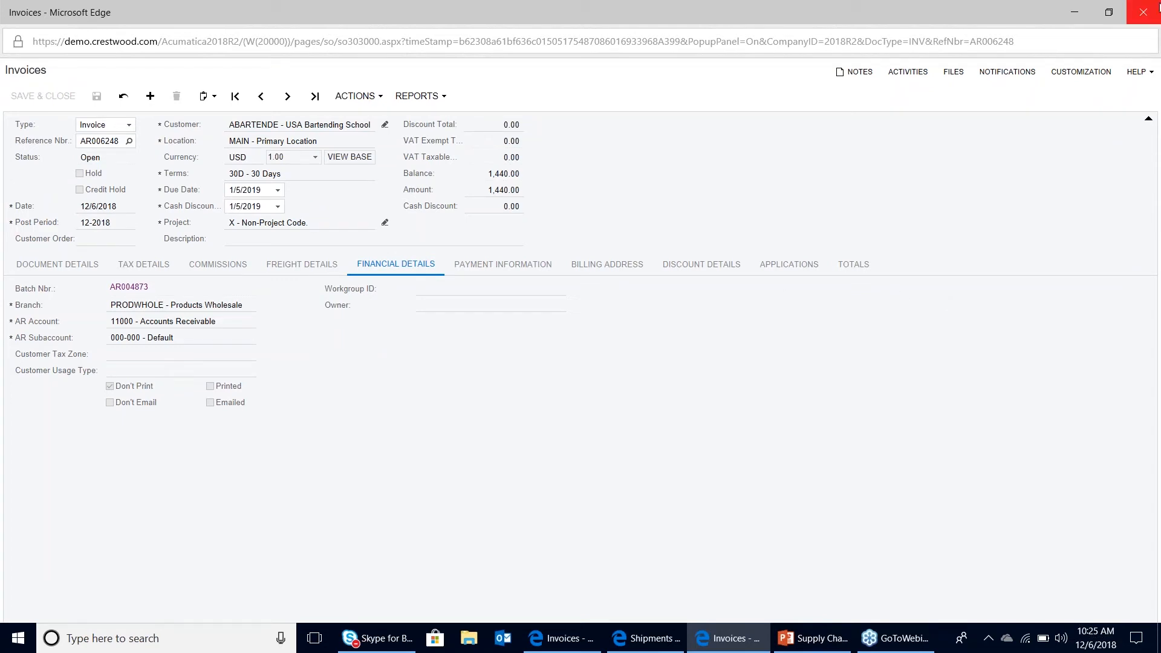
pyautogui.click(1146, 20)
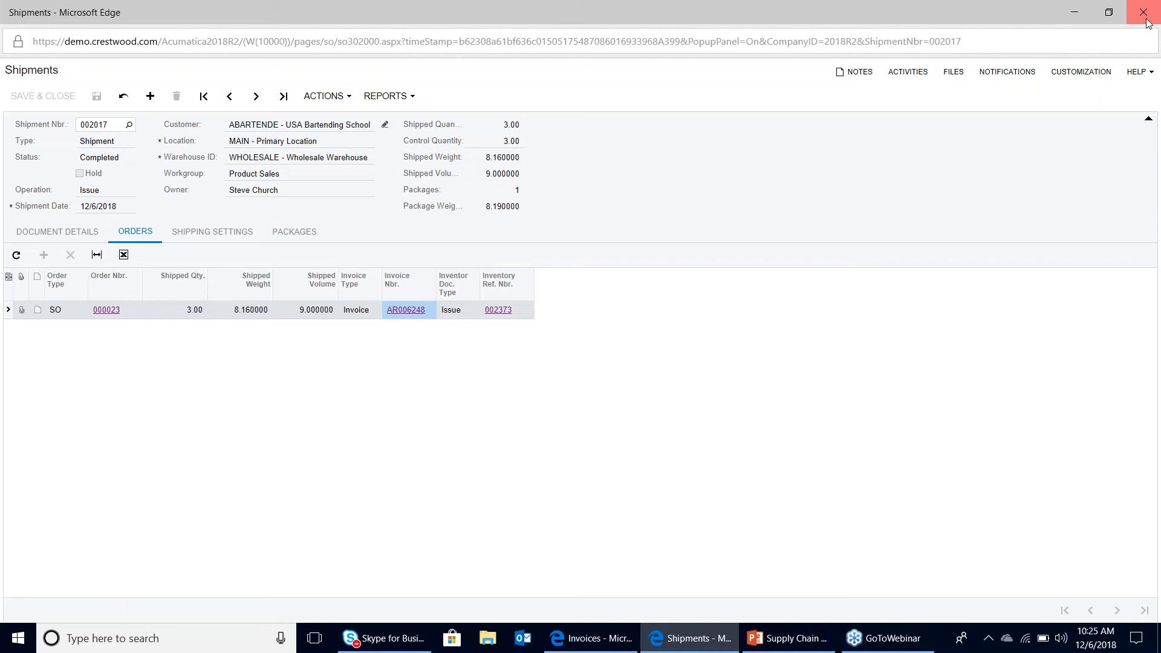
pyautogui.click(1147, 20)
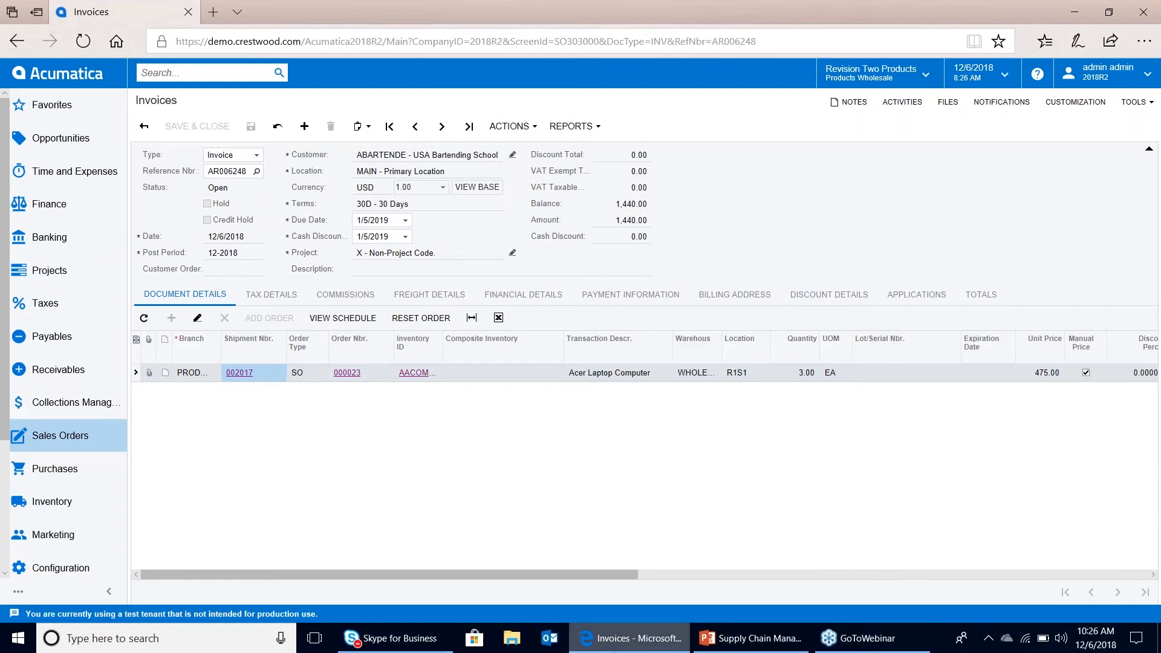
# Step: Switch to the Supply Chain Management presentation in PowerPoint to view the Revenue Stream topics slide
pyautogui.click(53, 449)
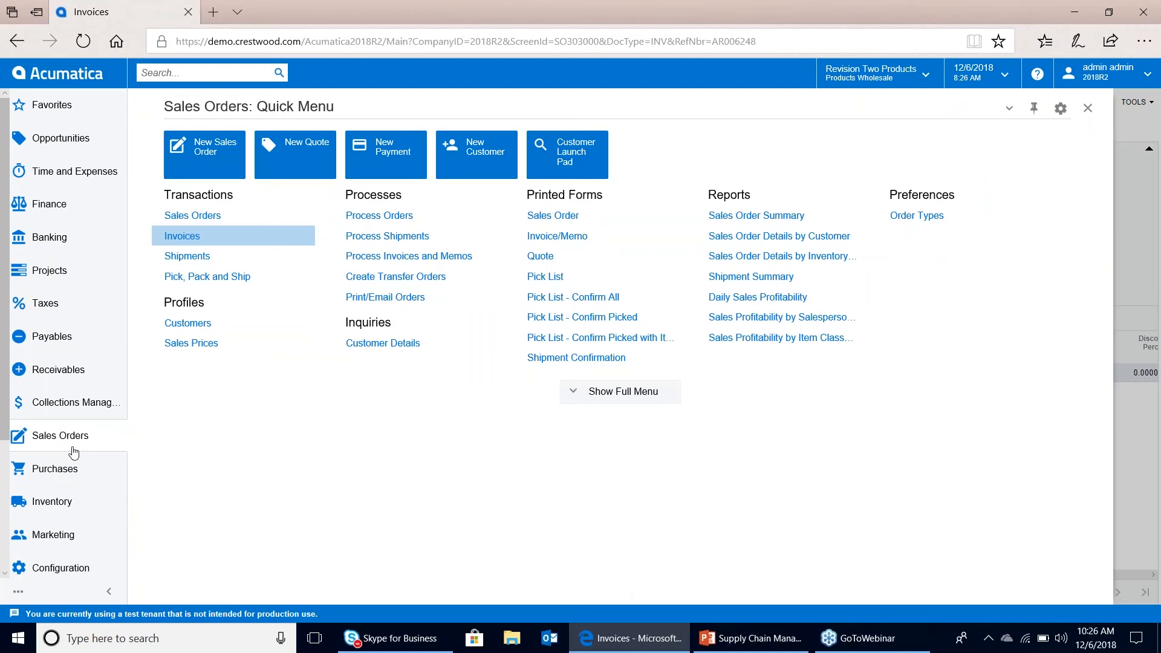
pyautogui.click(712, 638)
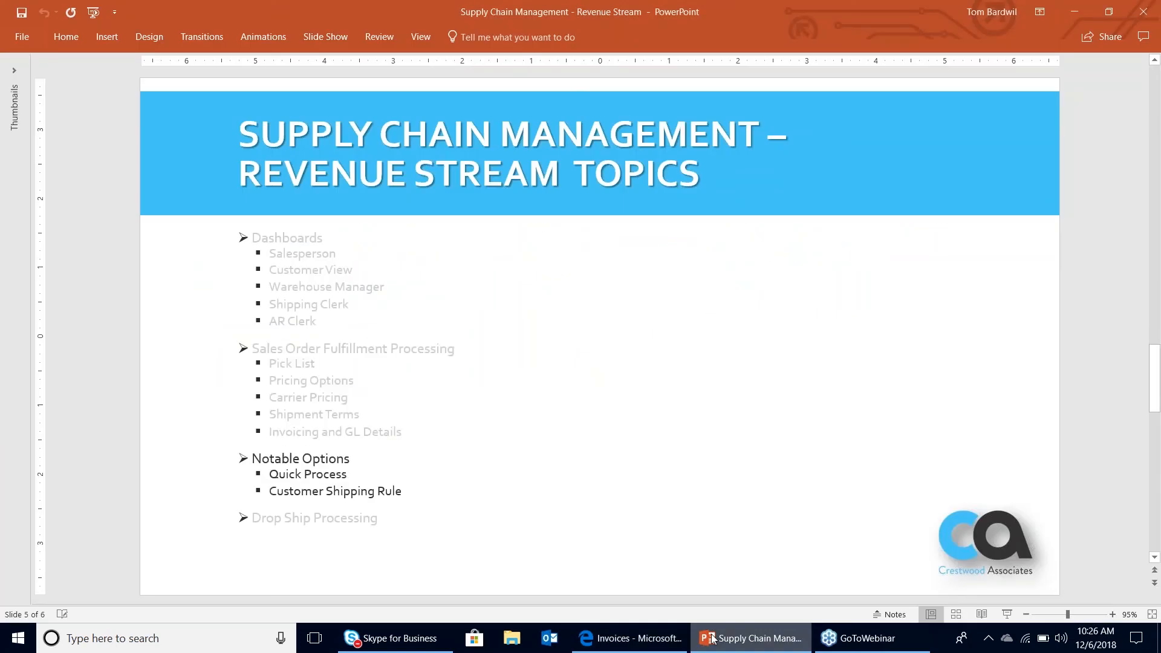
# Step: Switch back to Acumatica in the browser and create a new sales order for customer USA Bartending School
pyautogui.hotkey('alt', 'Tab')
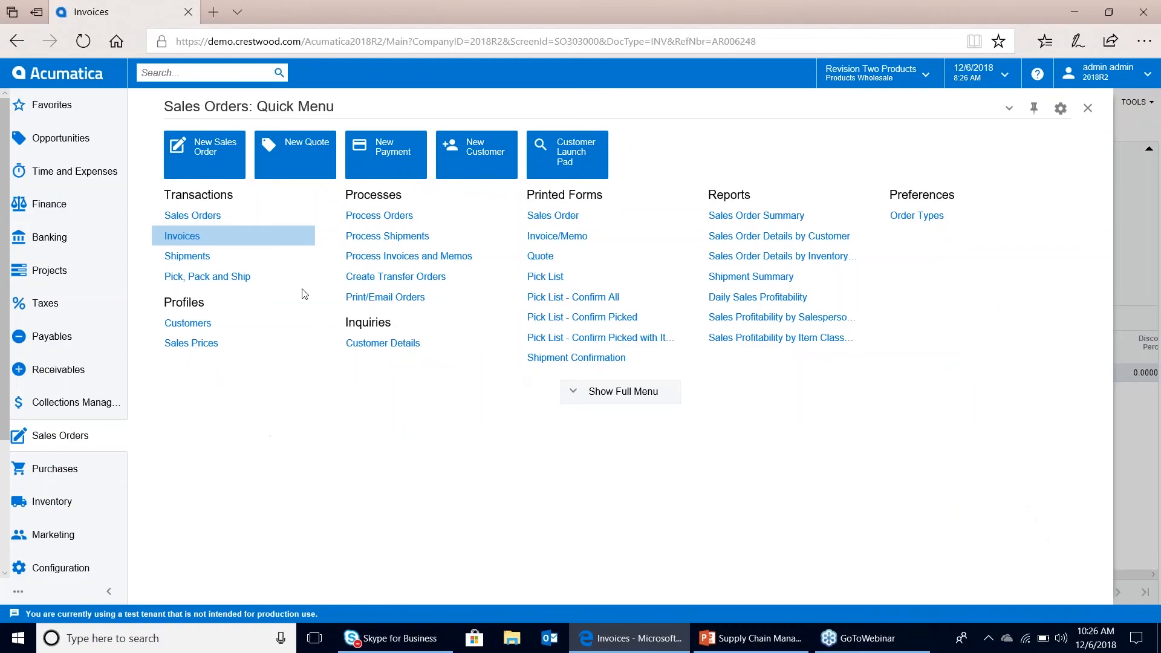
pyautogui.click(216, 215)
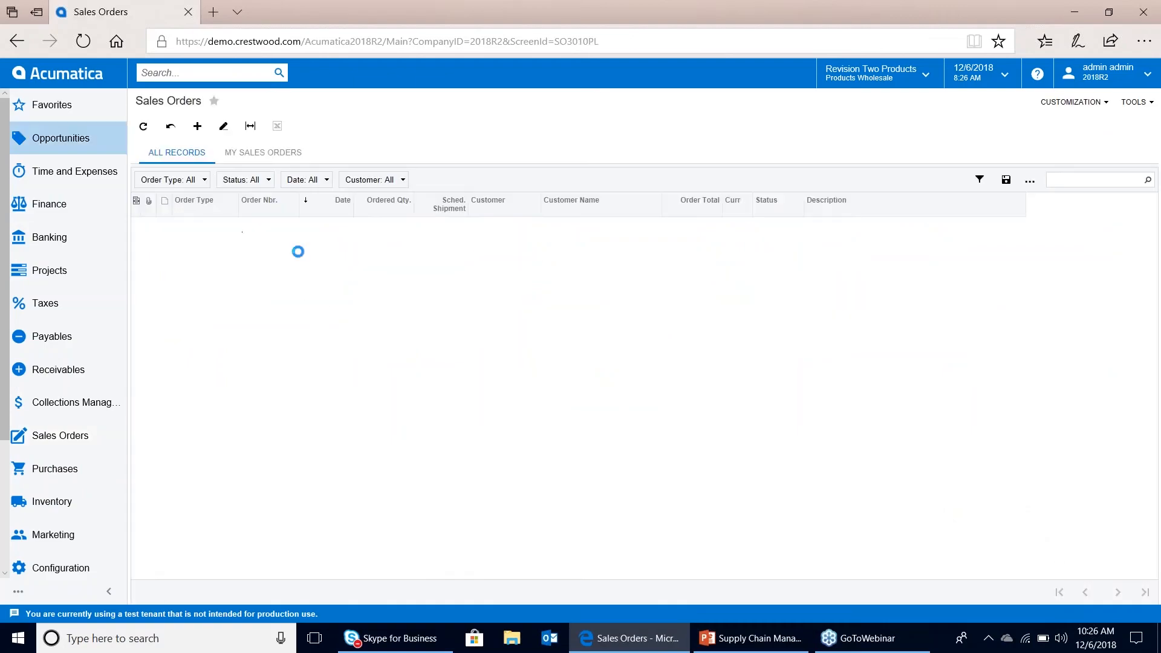
pyautogui.click(197, 127)
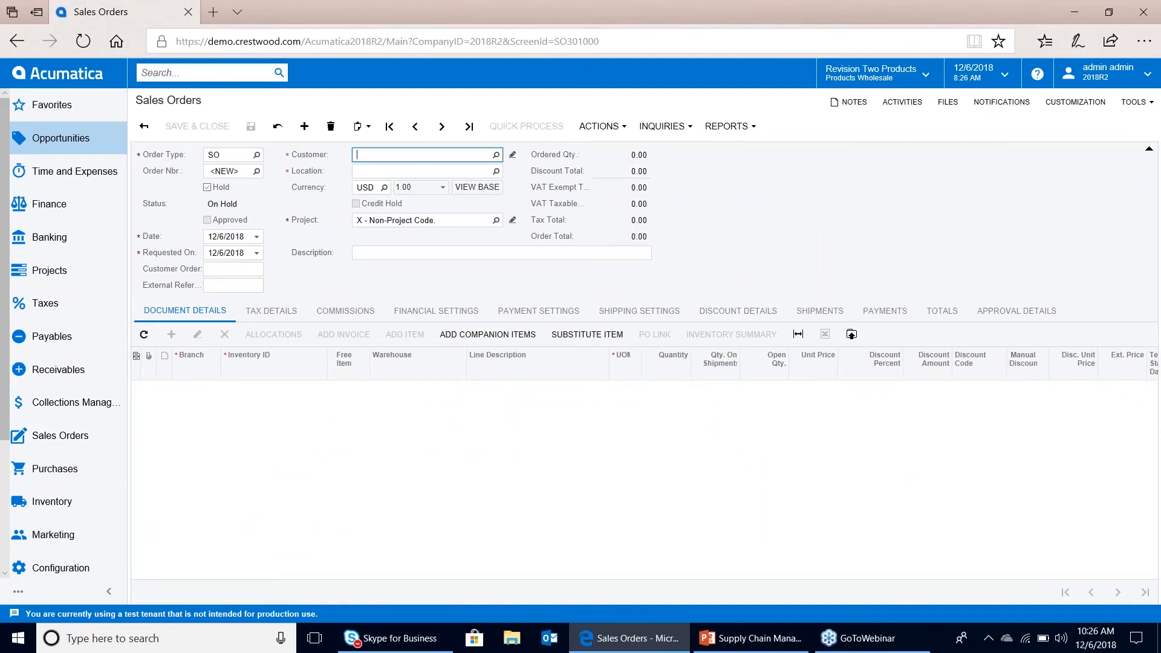
pyautogui.write('usa')
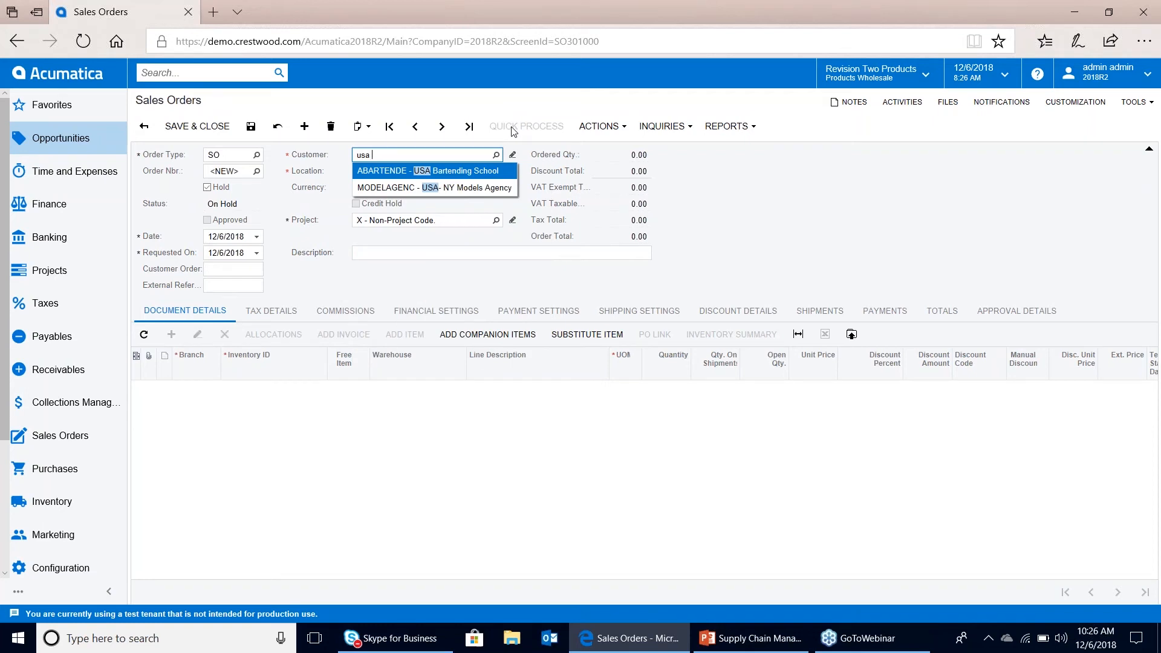
pyautogui.click(448, 172)
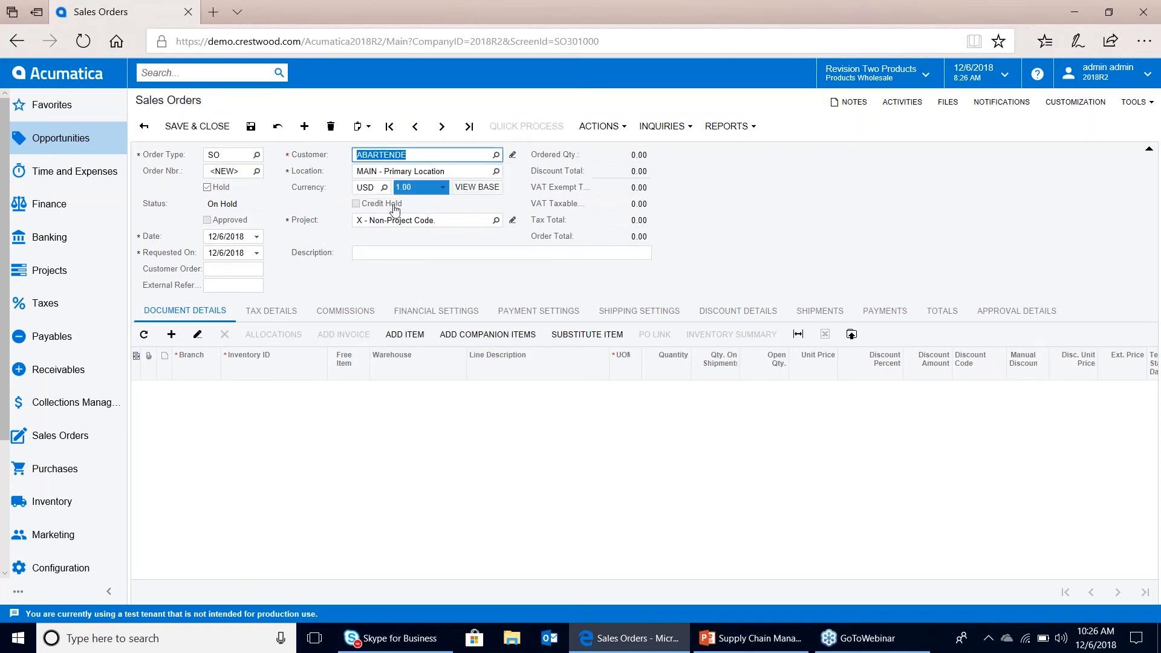
# Step: Add an order line for the Acer Laptop Computer (AACOMPUT01) with a quantity of 3
pyautogui.click(171, 335)
pyautogui.press('Tab')
pyautogui.write('acer')
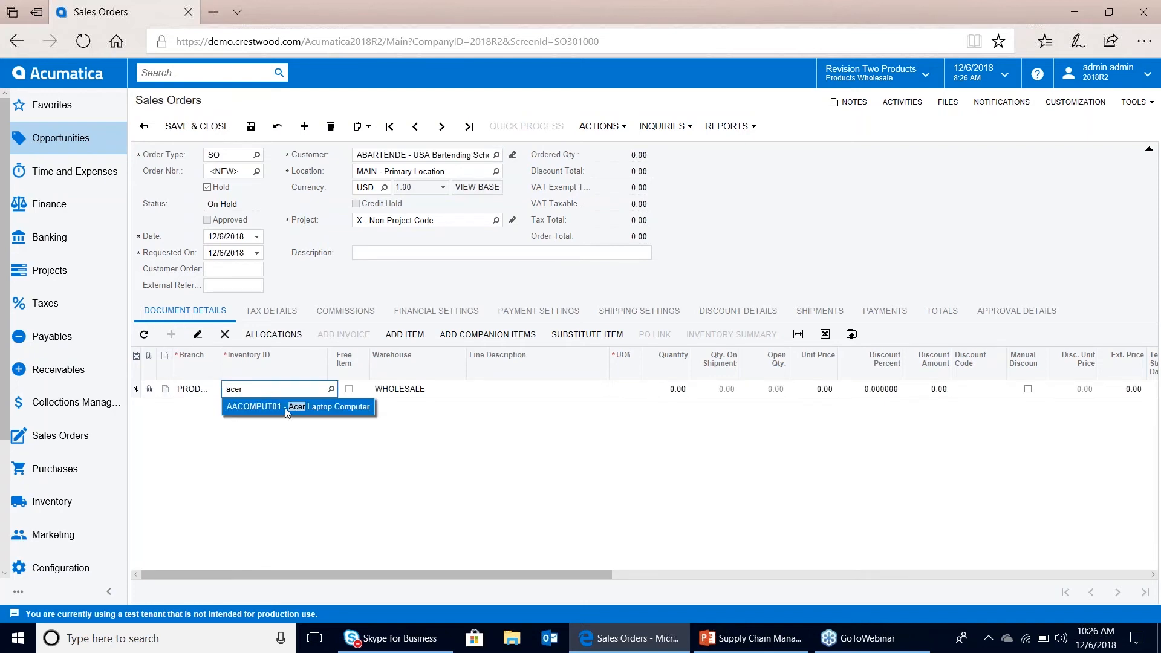
pyautogui.click(285, 408)
pyautogui.doubleClick(658, 392)
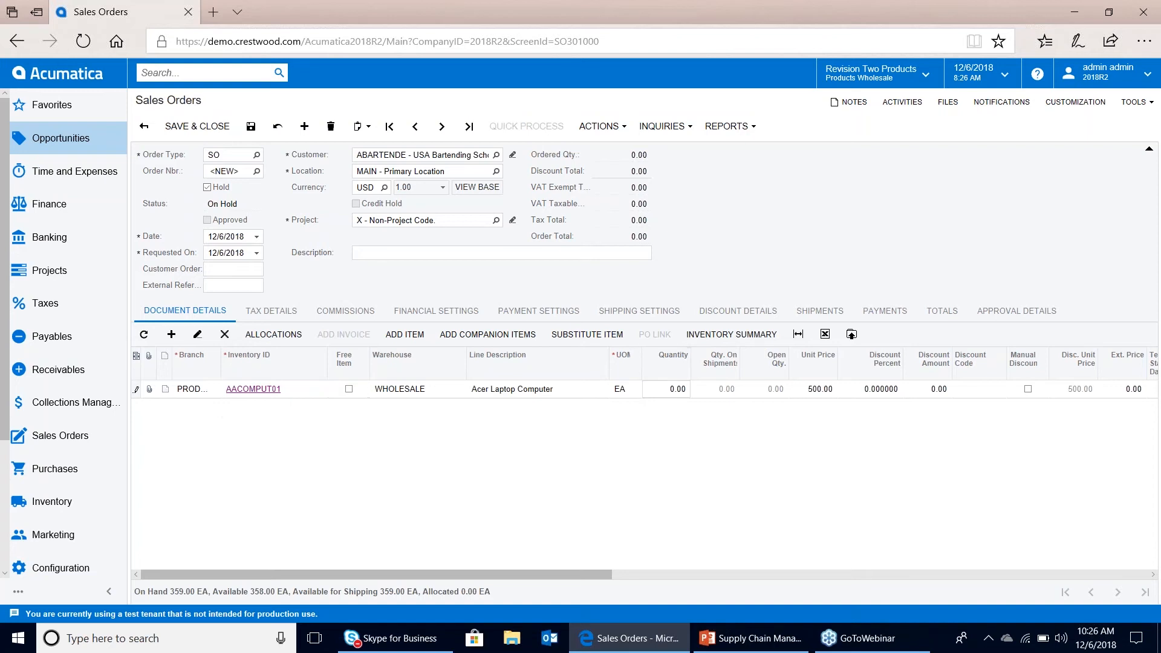
pyautogui.write('3')
pyautogui.press('Tab')
# Step: Shop for carrier rates on the order, refreshing the packages and rates, and select UPS Ground (UPSGROUND)
pyautogui.click(661, 311)
pyautogui.click(624, 433)
pyautogui.click(628, 427)
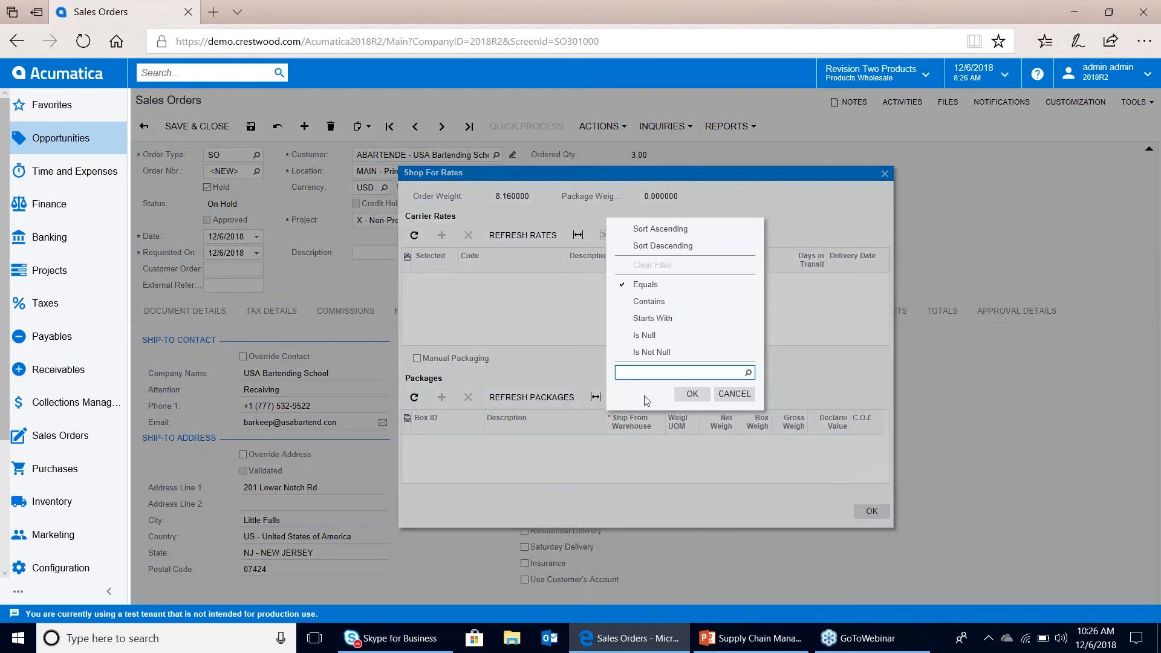
pyautogui.click(724, 396)
pyautogui.click(531, 397)
pyautogui.click(506, 235)
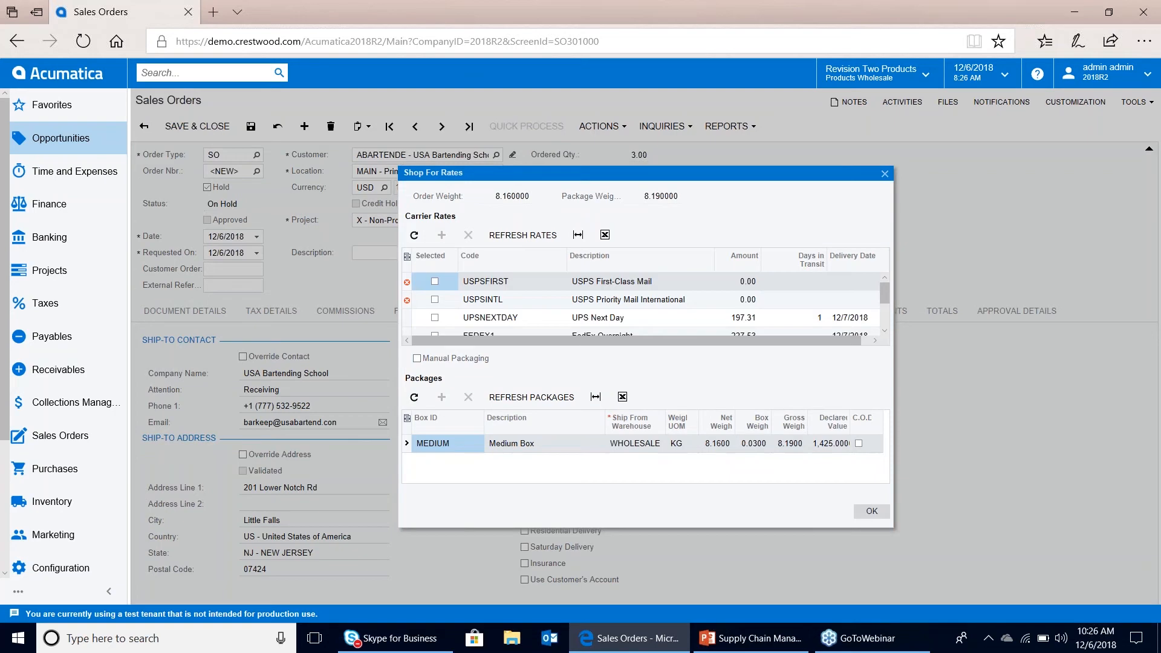
pyautogui.moveTo(887, 299); pyautogui.dragTo(888, 342)
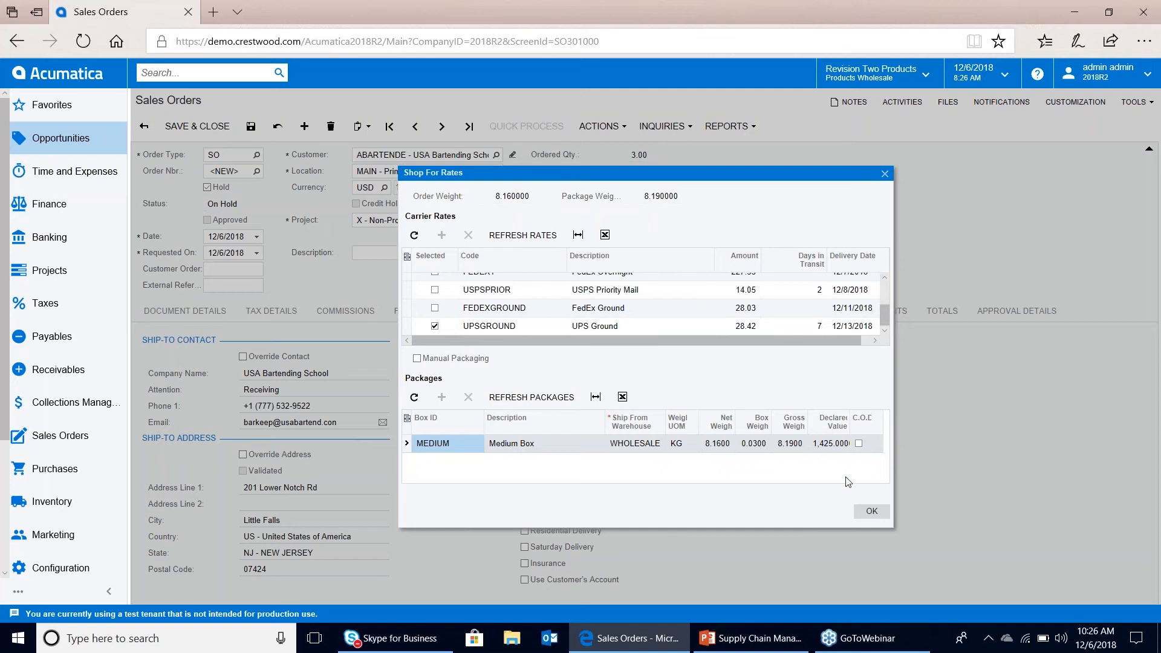
pyautogui.click(871, 511)
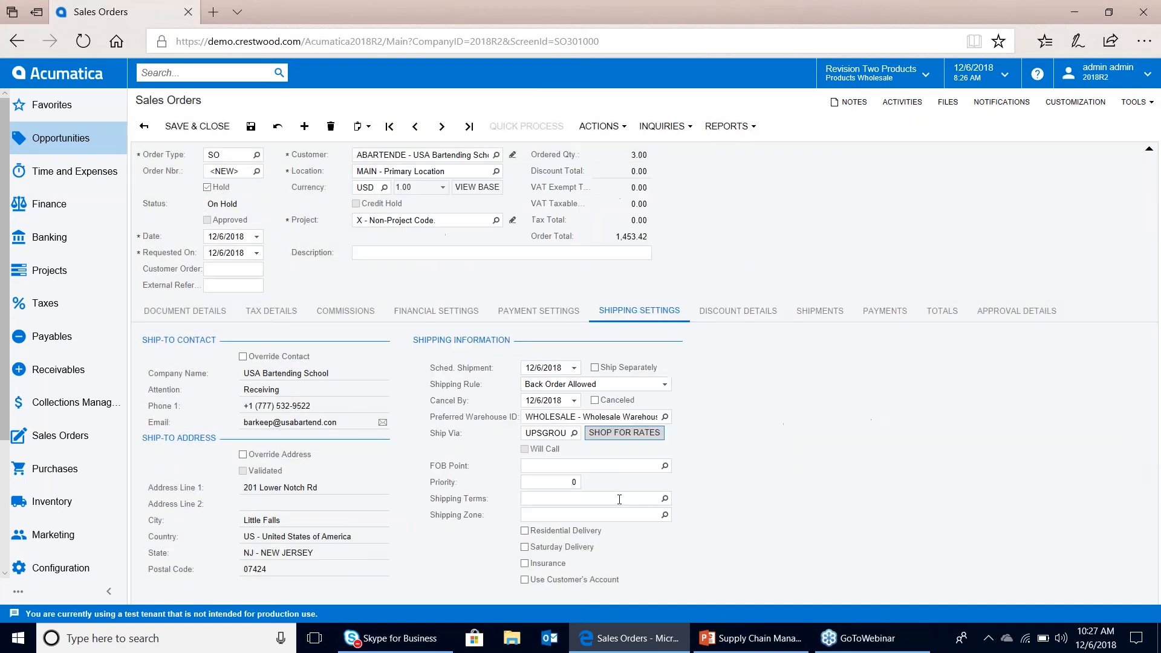
# Step: Set the shipping terms to FLATRATE1, save the sales order, take it off hold, and save it again
pyautogui.click(579, 500)
pyautogui.write('flatr')
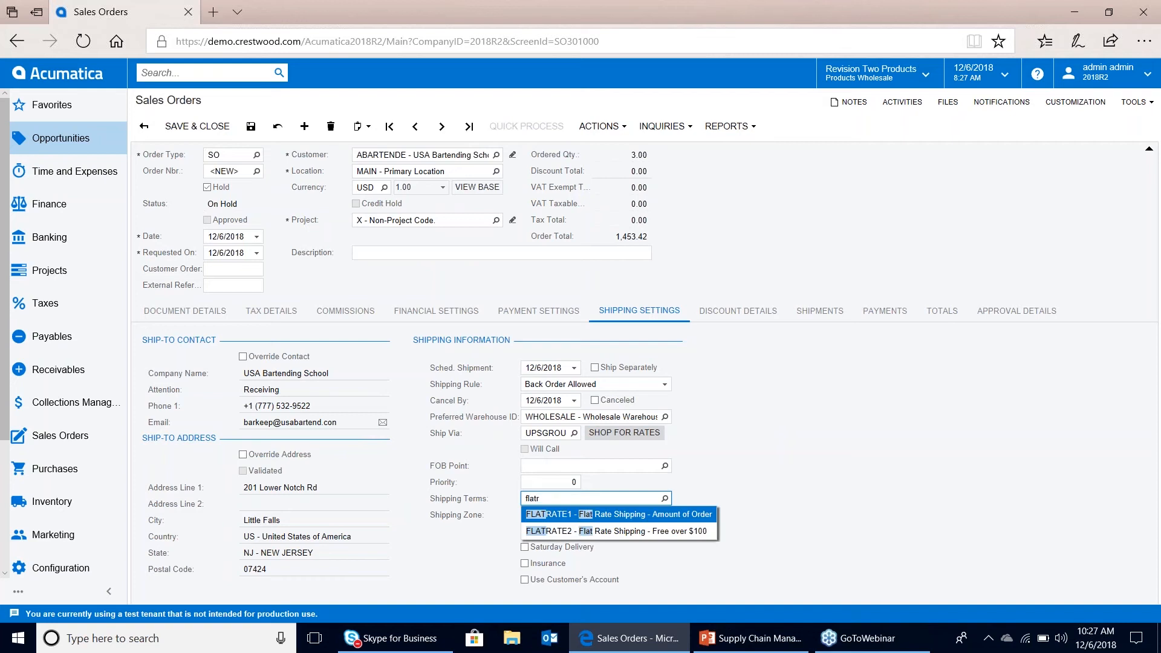
pyautogui.click(579, 523)
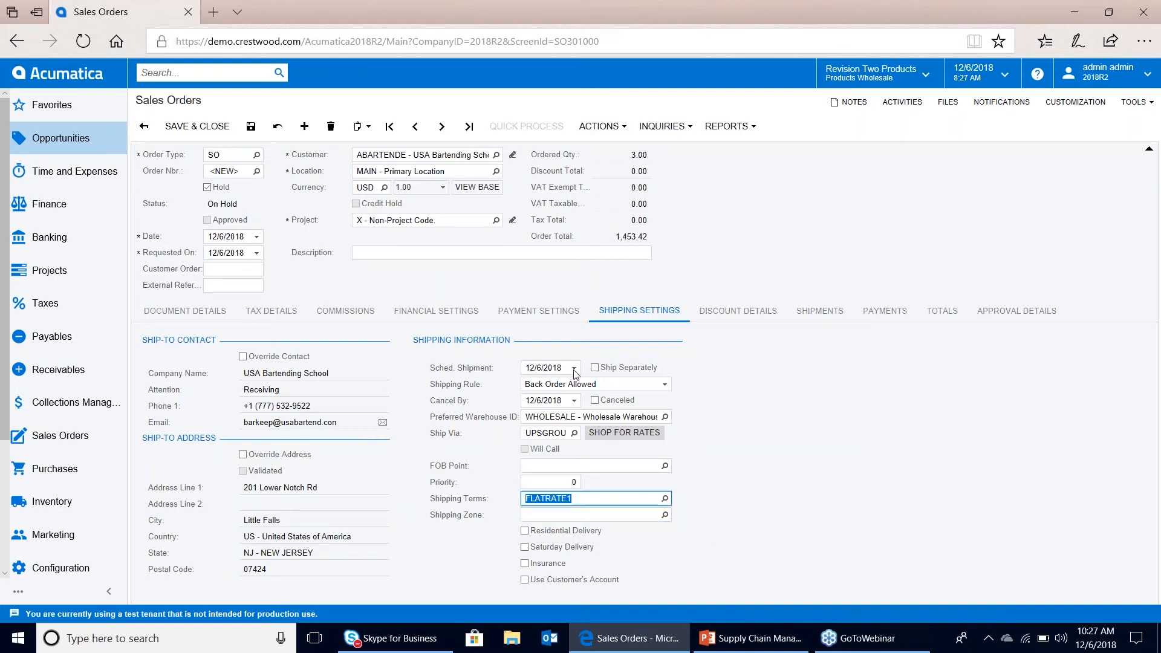
pyautogui.click(251, 126)
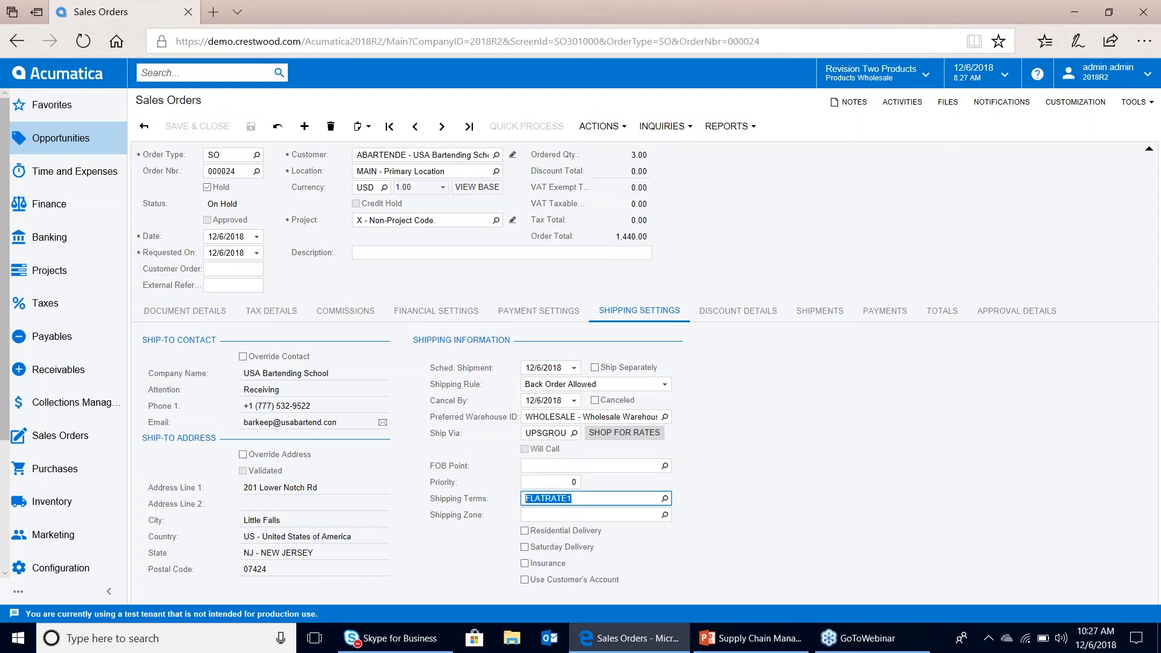
pyautogui.click(205, 189)
pyautogui.click(206, 188)
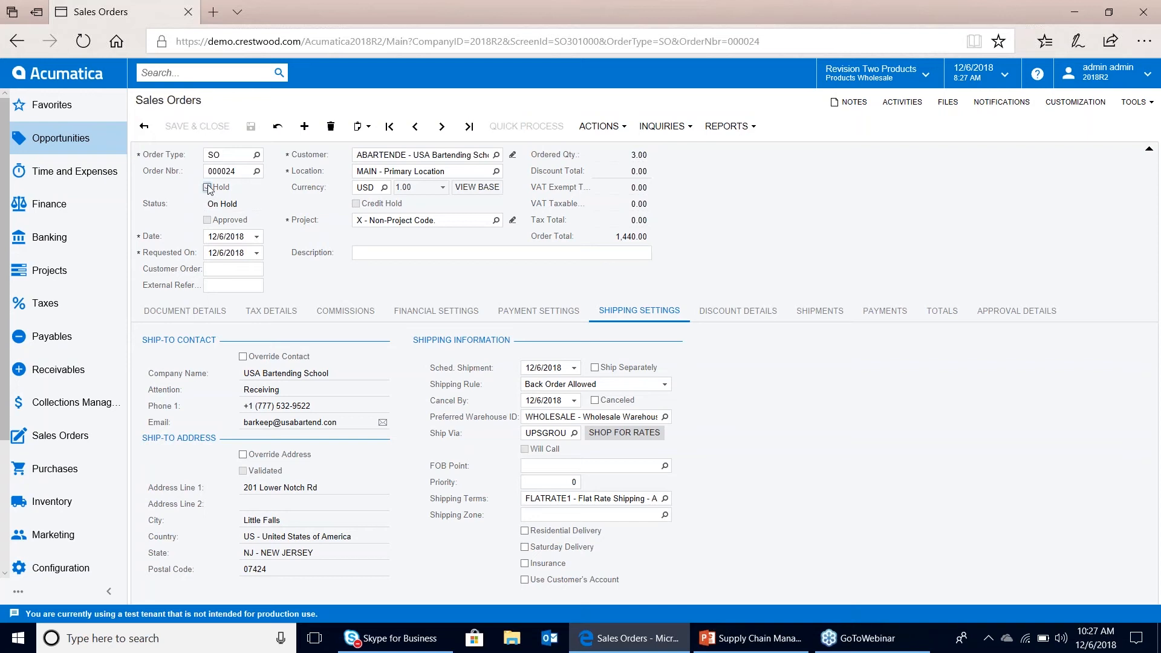
pyautogui.click(251, 127)
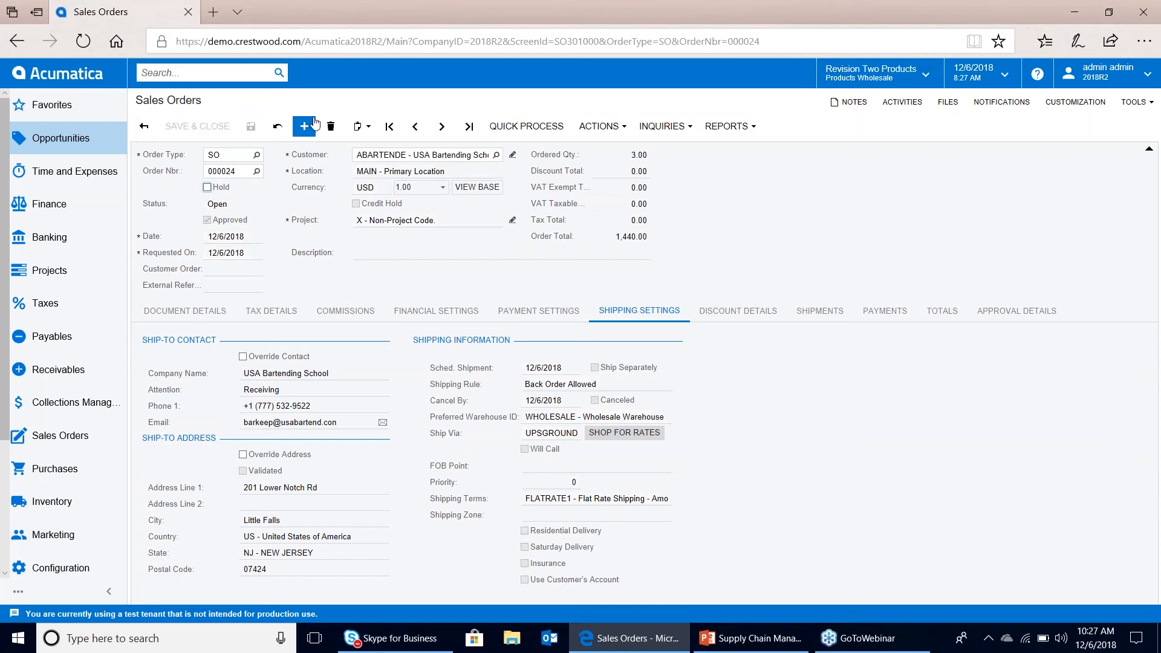
# Step: Run Quick Process on the sales order with Print Pick List and Email Invoice enabled, and dismiss the processing results
pyautogui.click(538, 129)
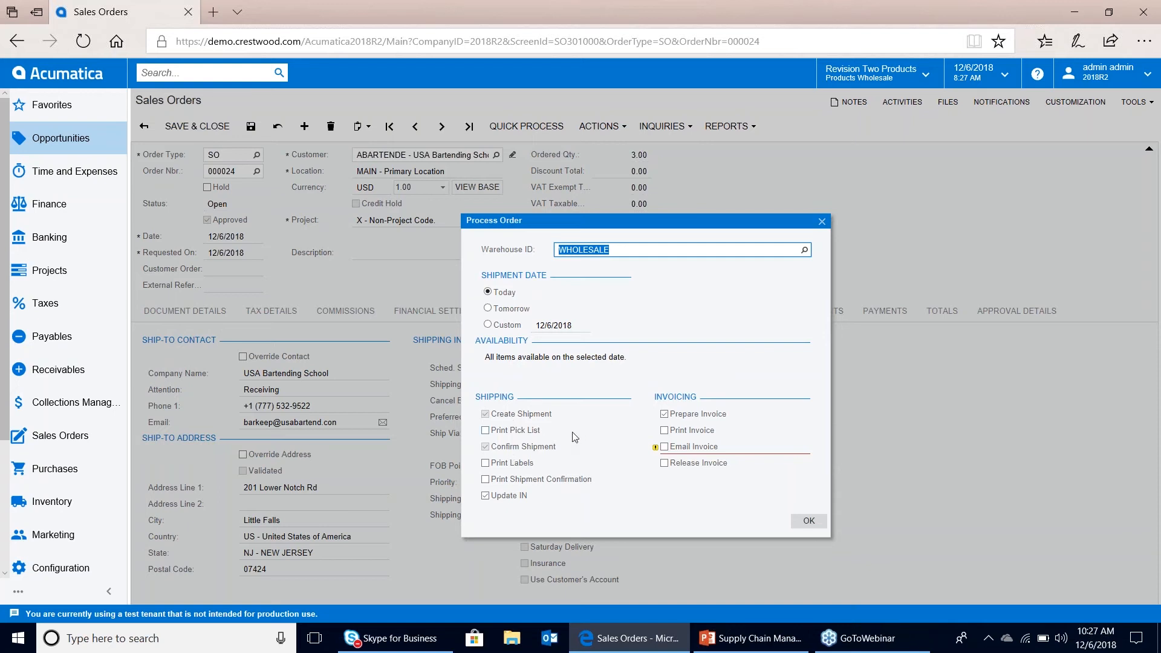
pyautogui.click(486, 430)
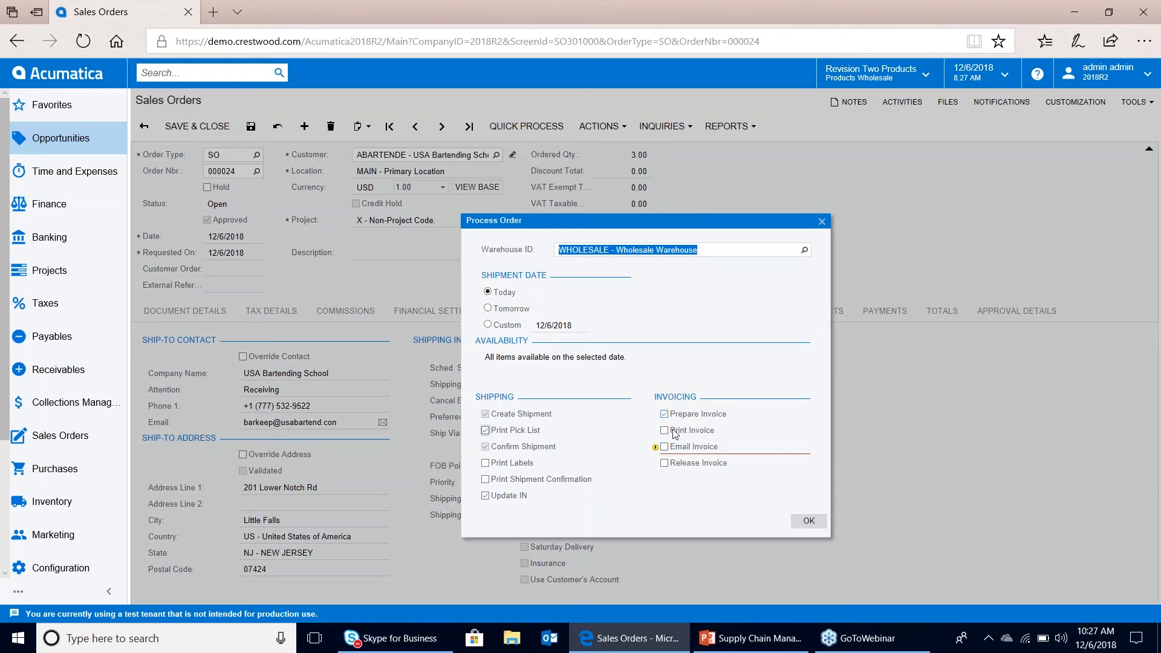
pyautogui.moveTo(656, 451)
pyautogui.click(672, 448)
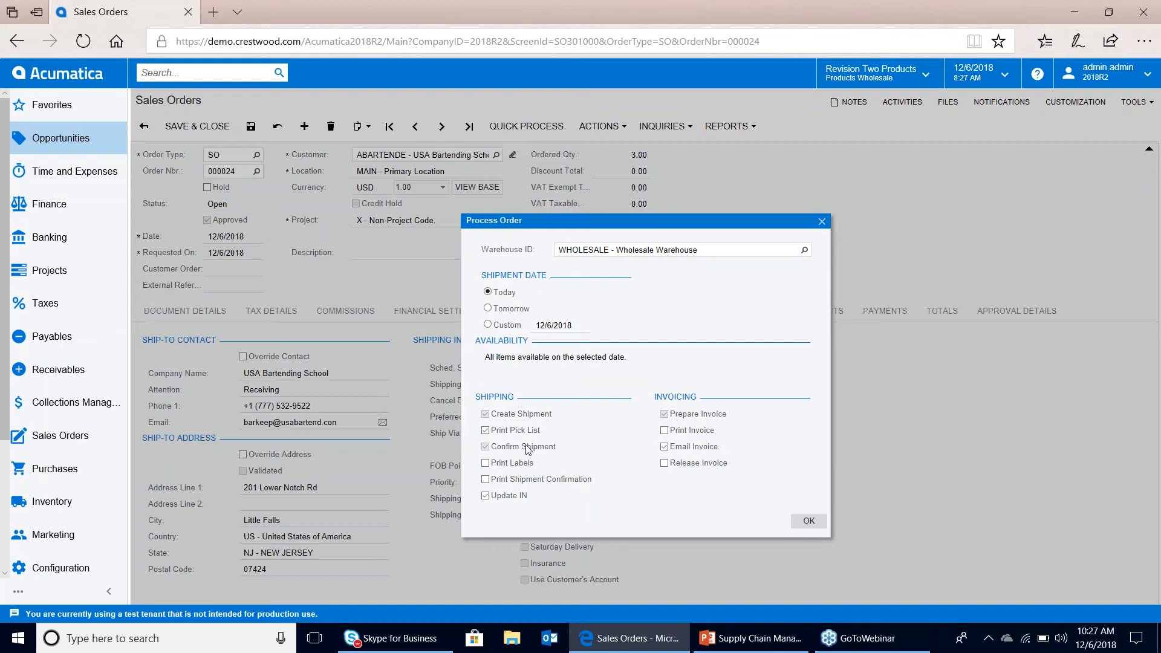
pyautogui.click(805, 522)
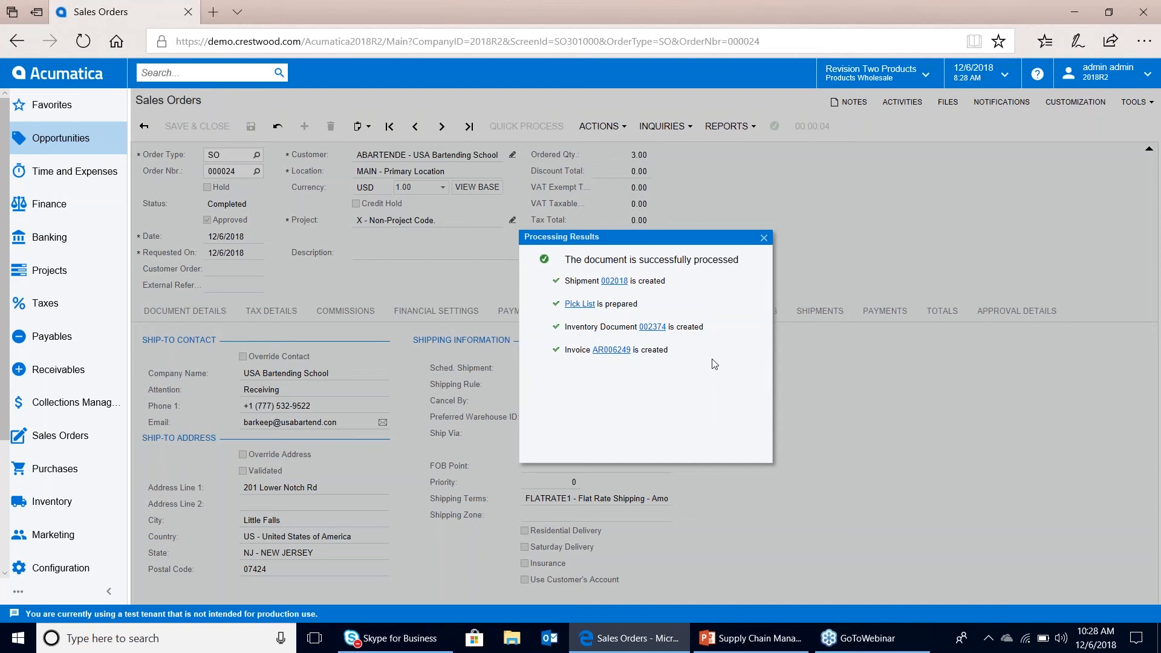
pyautogui.click(764, 238)
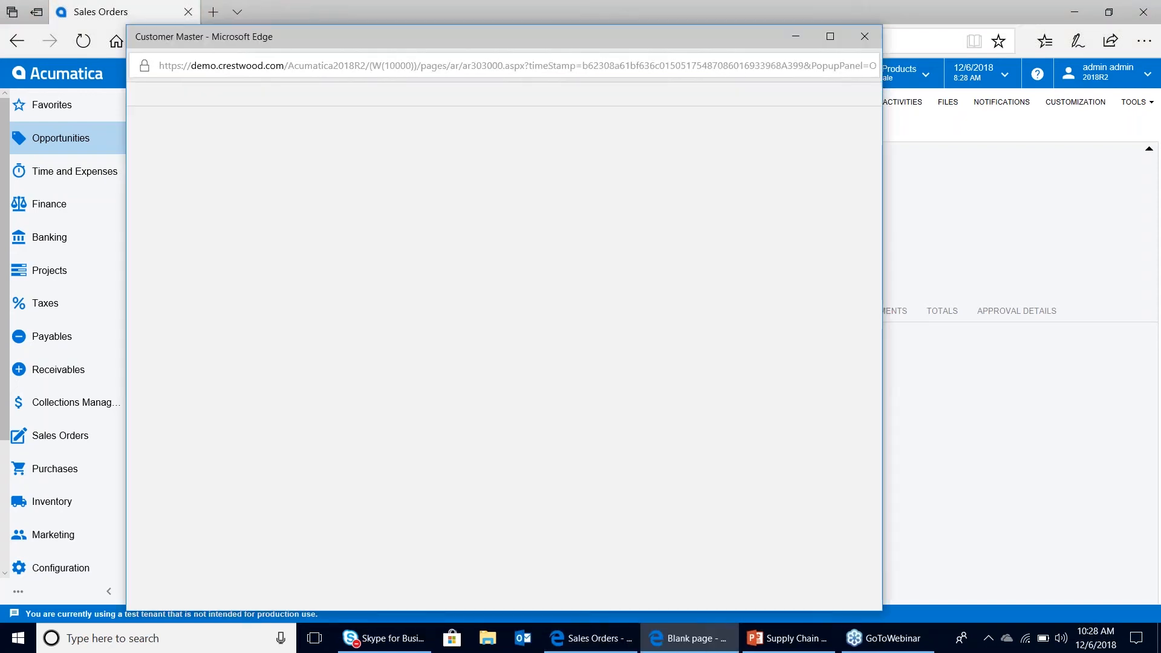
# Step: Examine the invoice email among the activities of the USA Bartending School customer record, and close the record
pyautogui.click(825, 41)
pyautogui.click(697, 173)
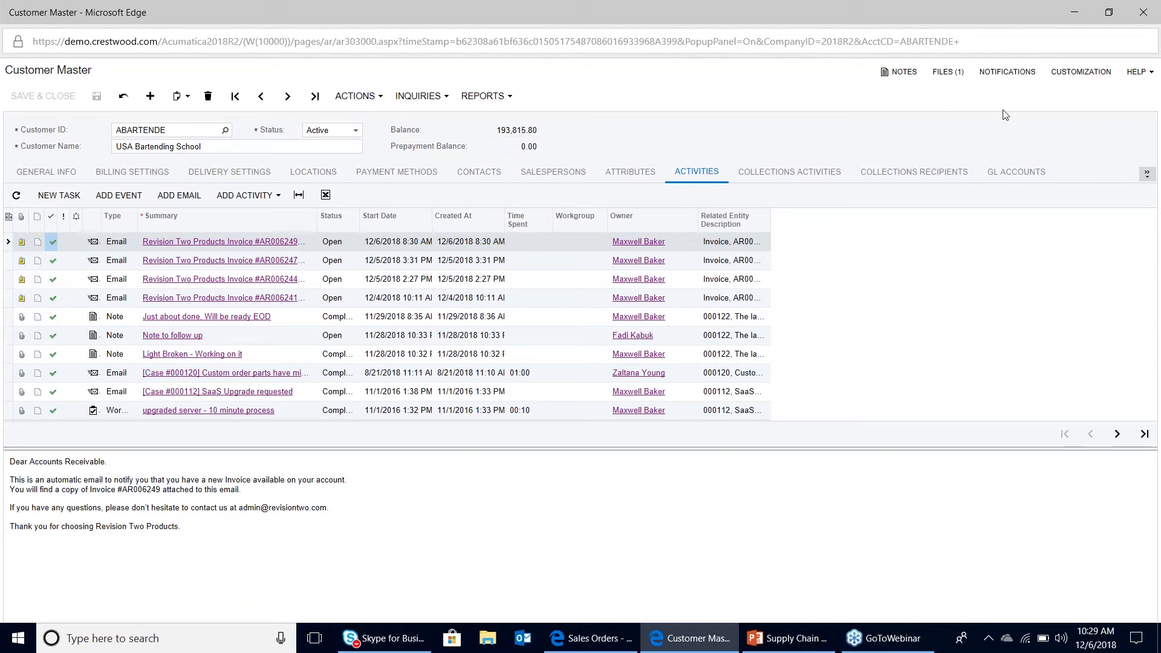
pyautogui.click(1142, 16)
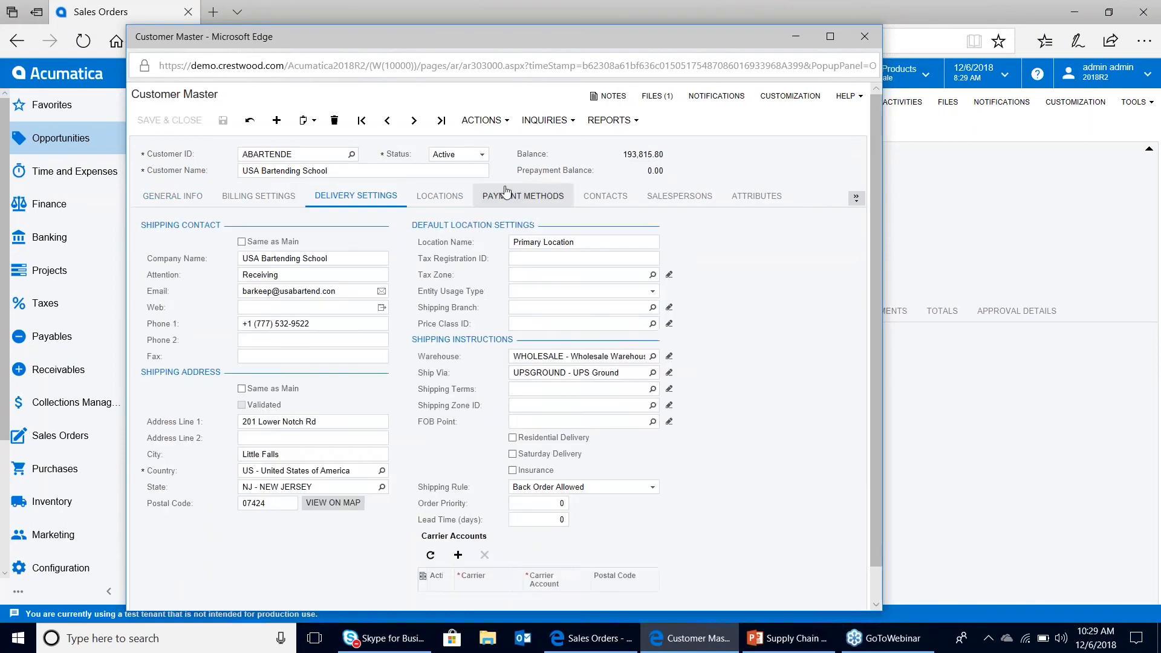
# Step: View the Shipping Rule options in the customer's delivery settings, and advance the PowerPoint presentation to the Drop Ship Processing topic
pyautogui.click(830, 37)
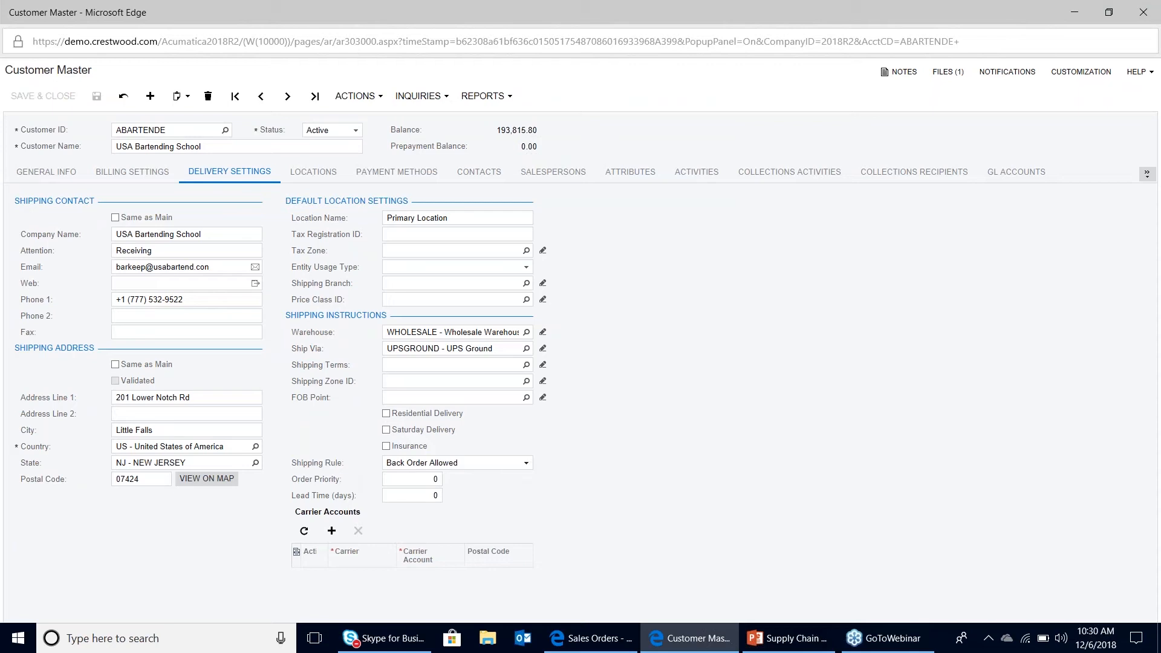
pyautogui.click(526, 464)
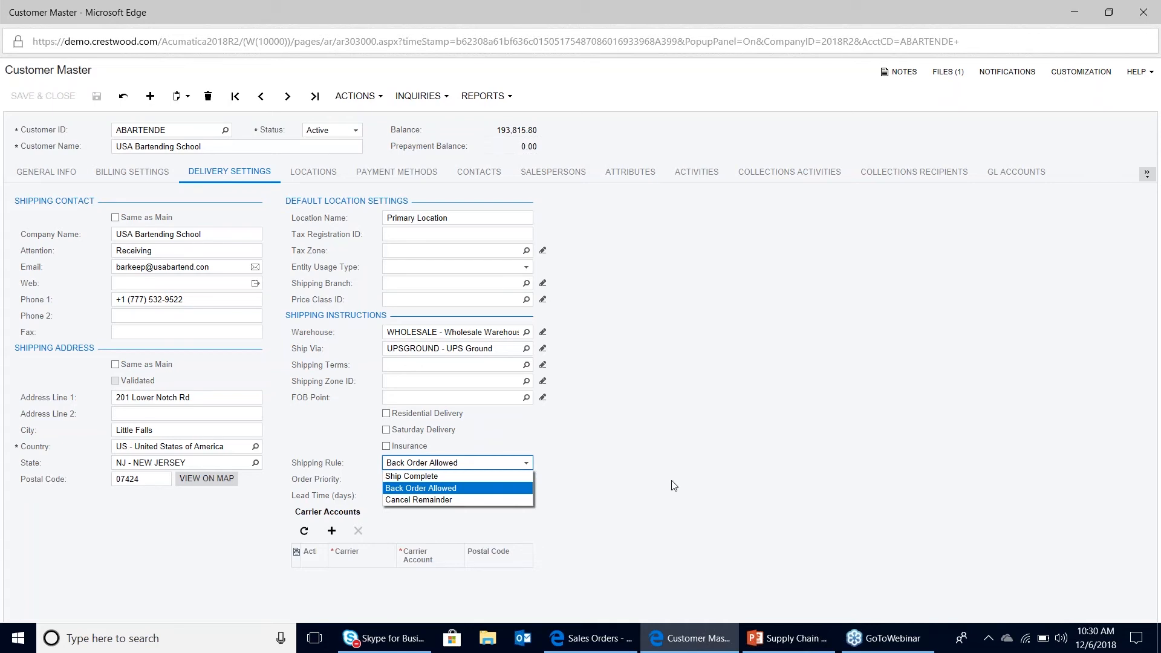
pyautogui.click(801, 637)
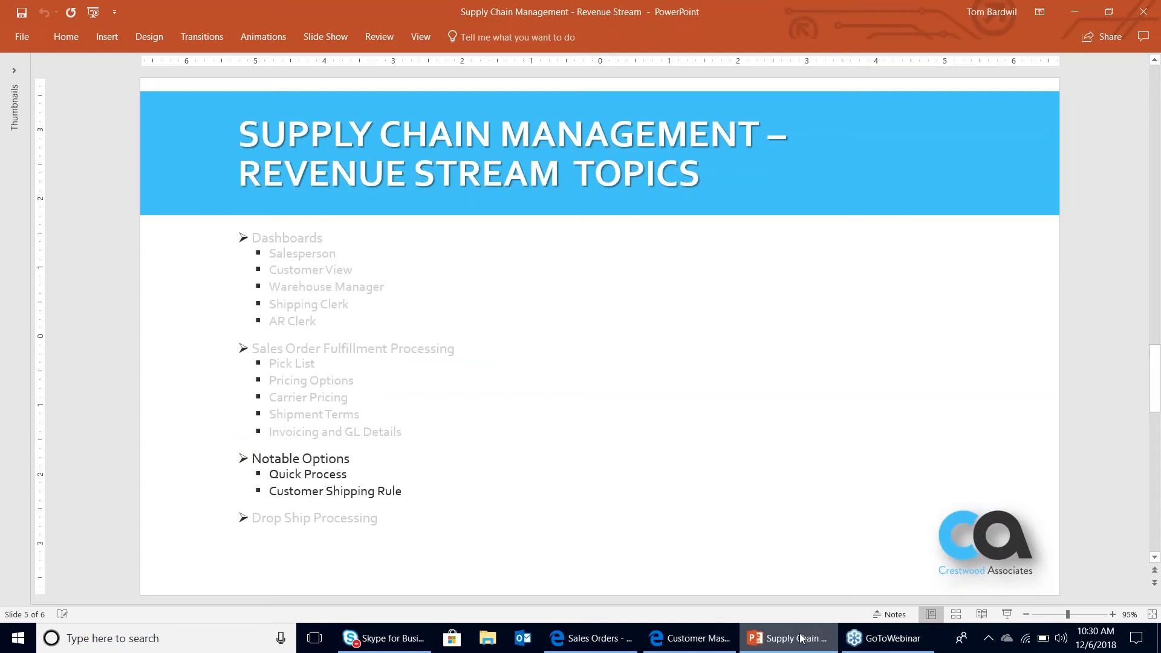
pyautogui.press('pagedown')
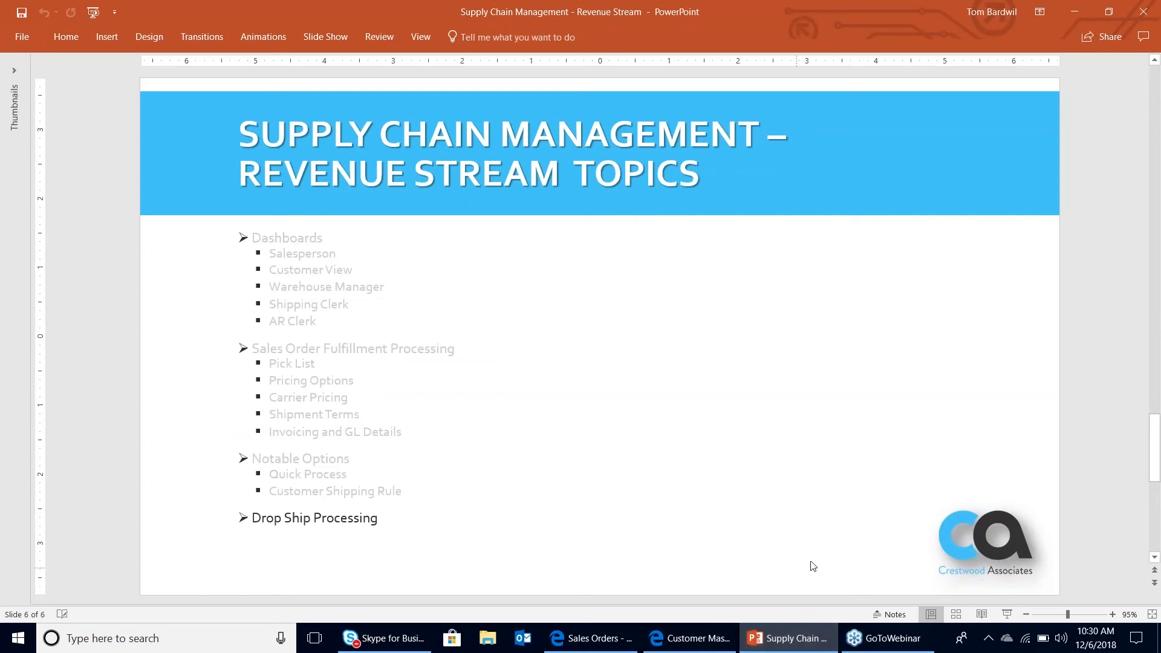
# Step: Switch back to Acumatica's sales orders and start another new order for USA Bartending School
pyautogui.click(626, 643)
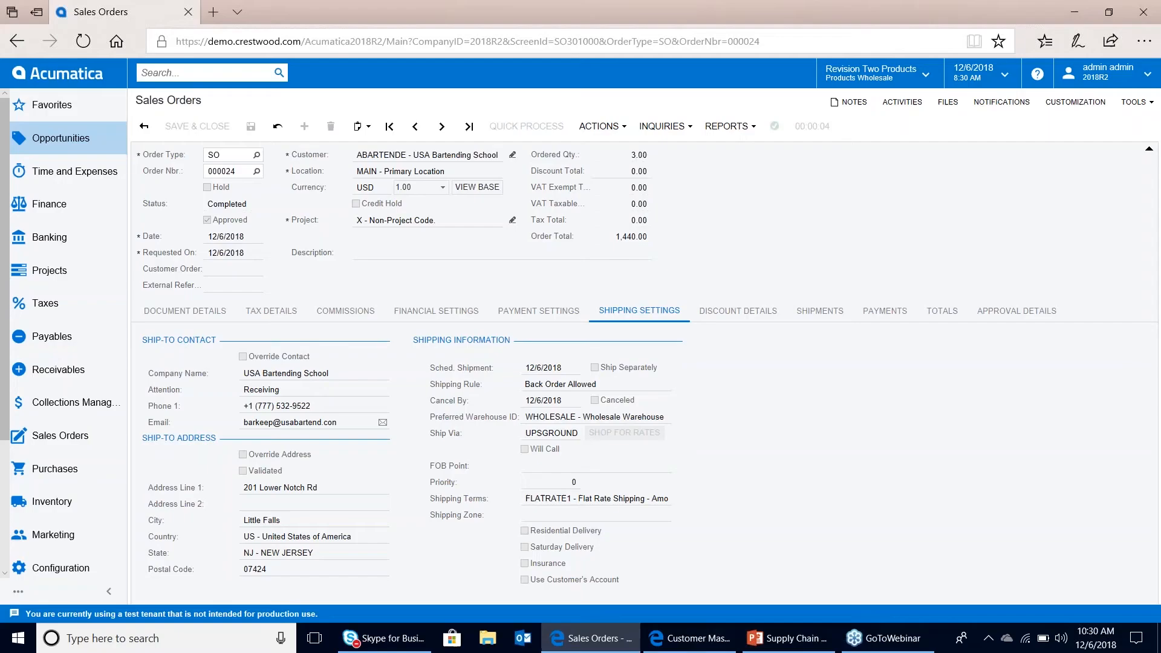
pyautogui.click(105, 443)
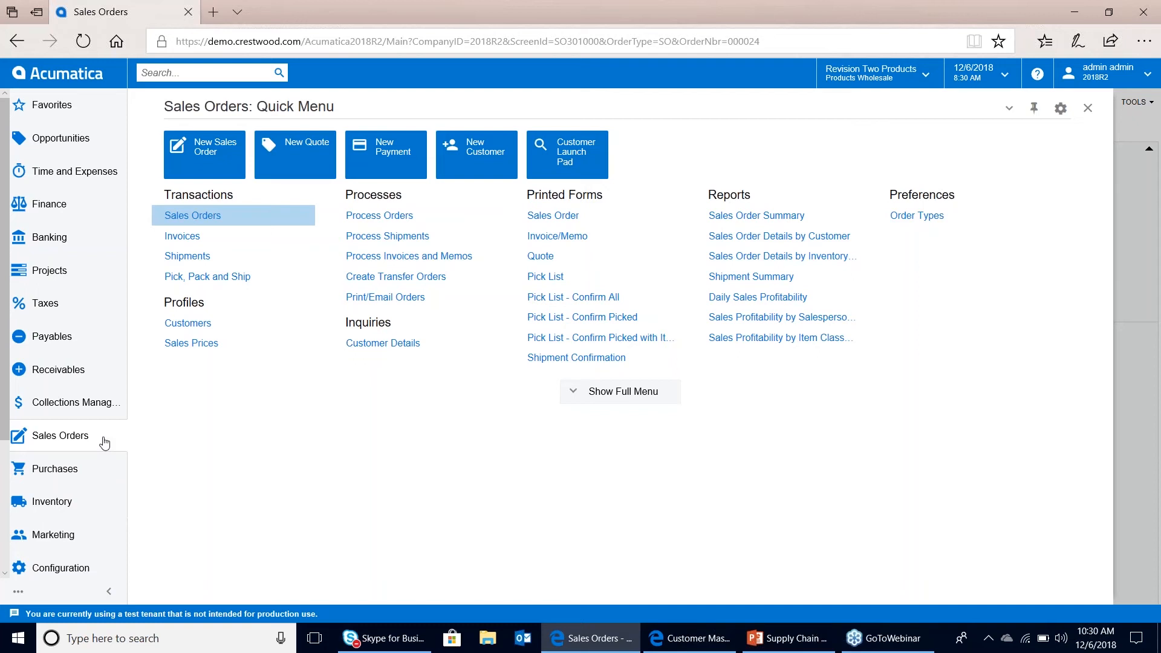
pyautogui.click(199, 217)
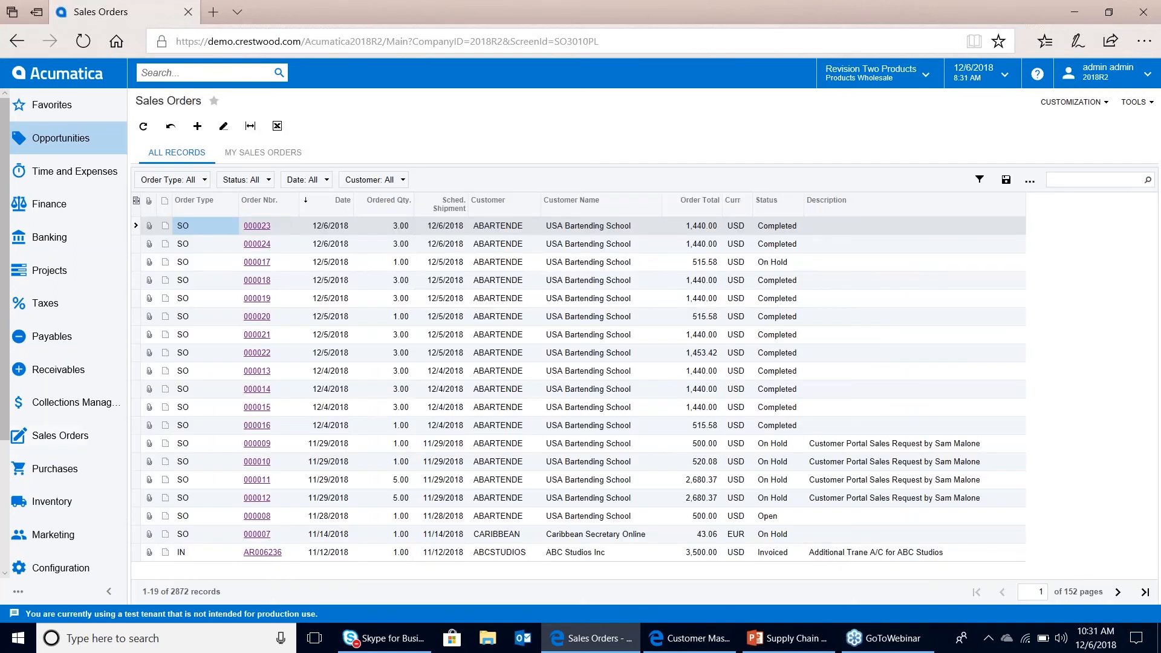
pyautogui.click(198, 126)
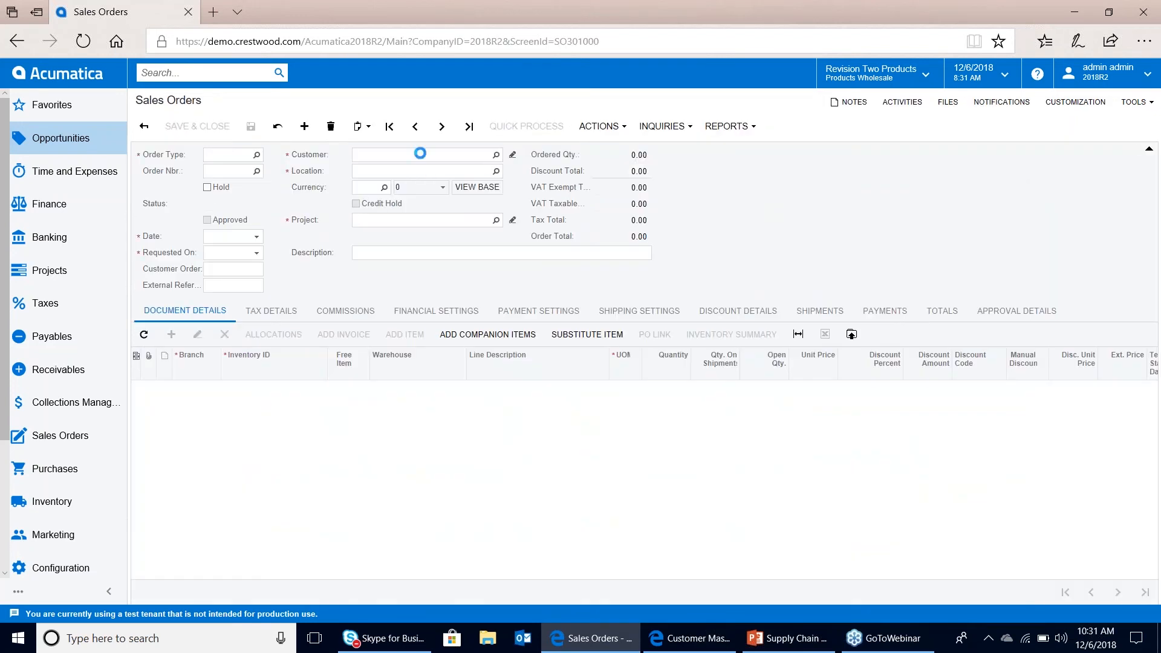
pyautogui.click(421, 153)
pyautogui.write('usa')
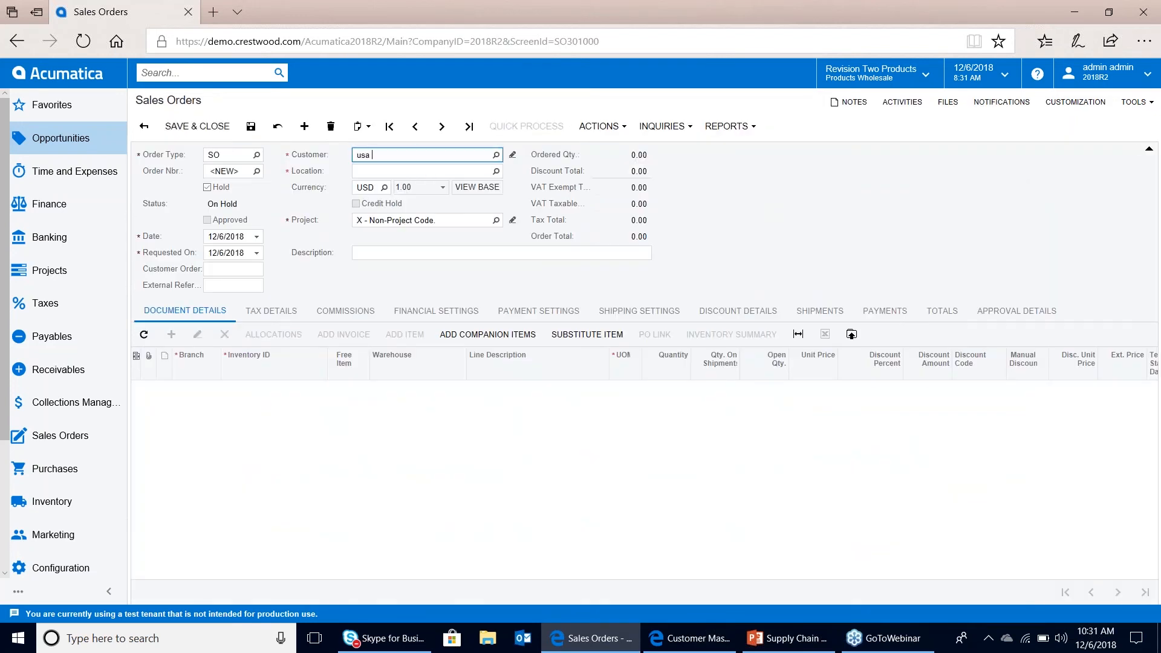
pyautogui.click(421, 168)
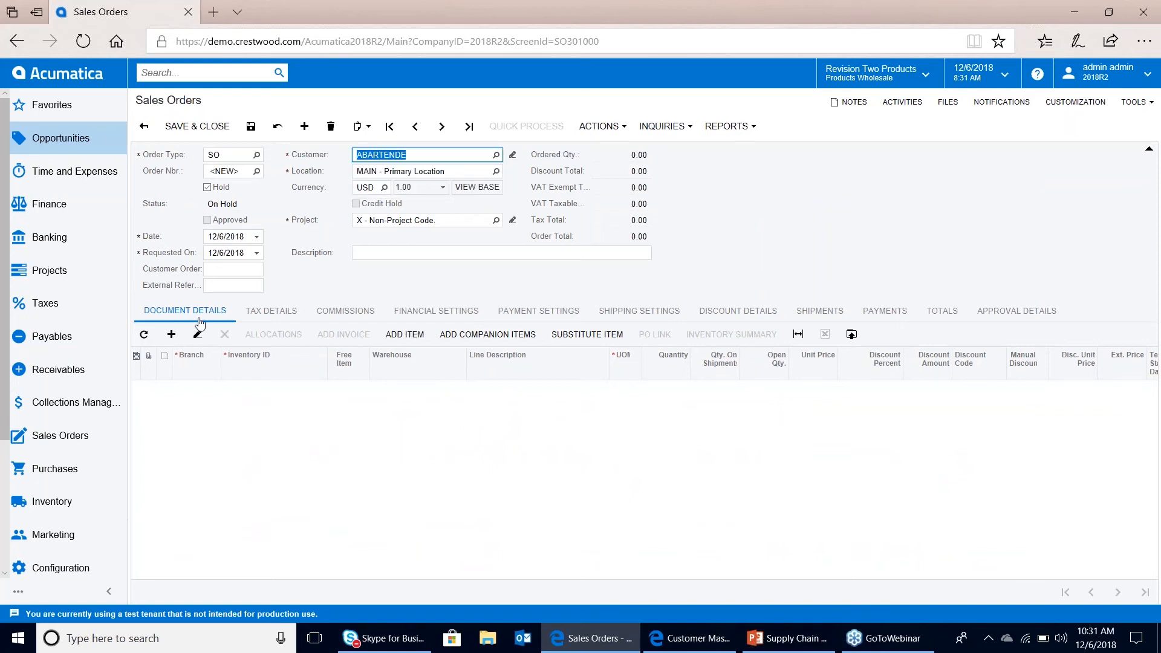
# Step: Add an order line for the Acer Laptop Computer with a quantity of 1
pyautogui.click(172, 334)
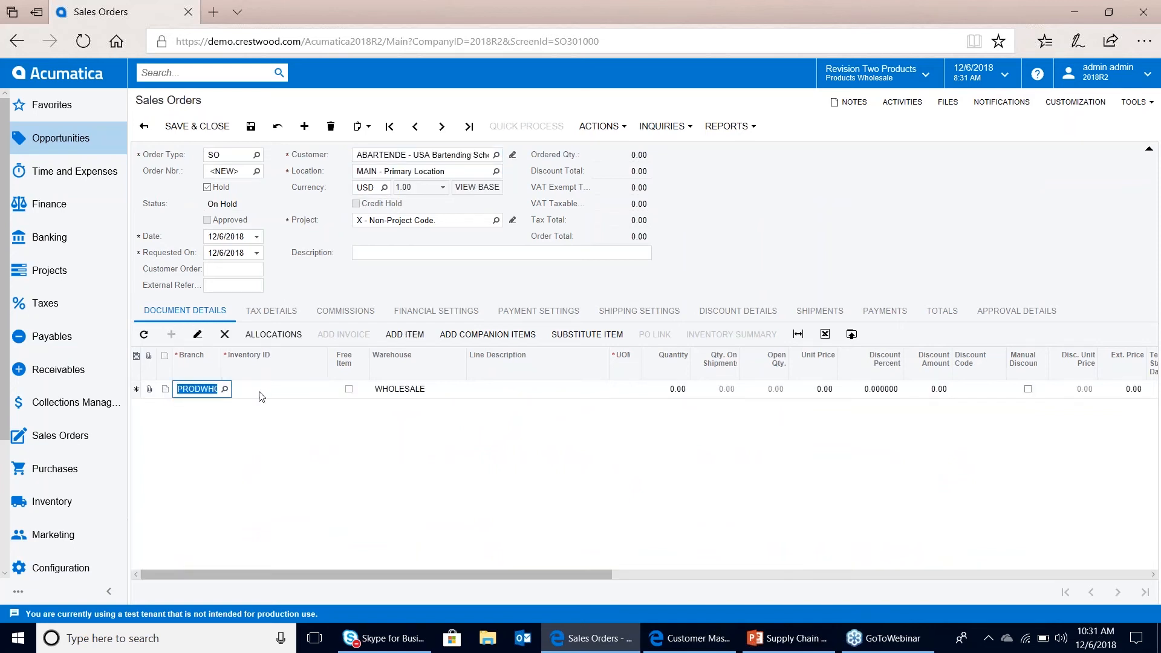
pyautogui.write('acer')
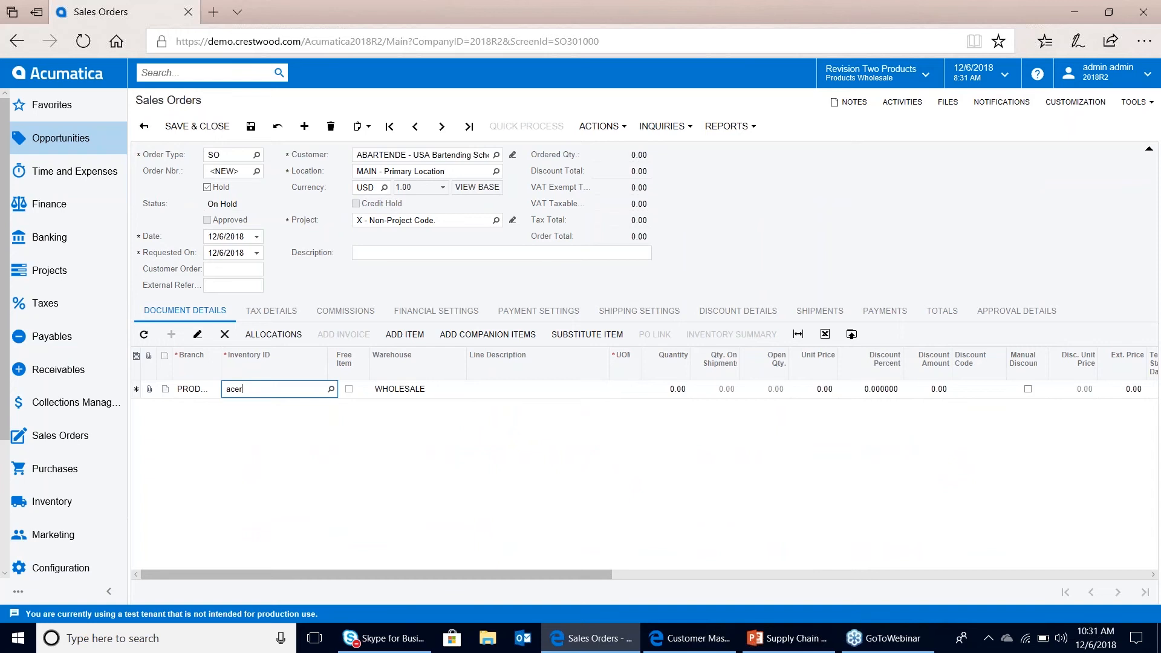
pyautogui.click(282, 410)
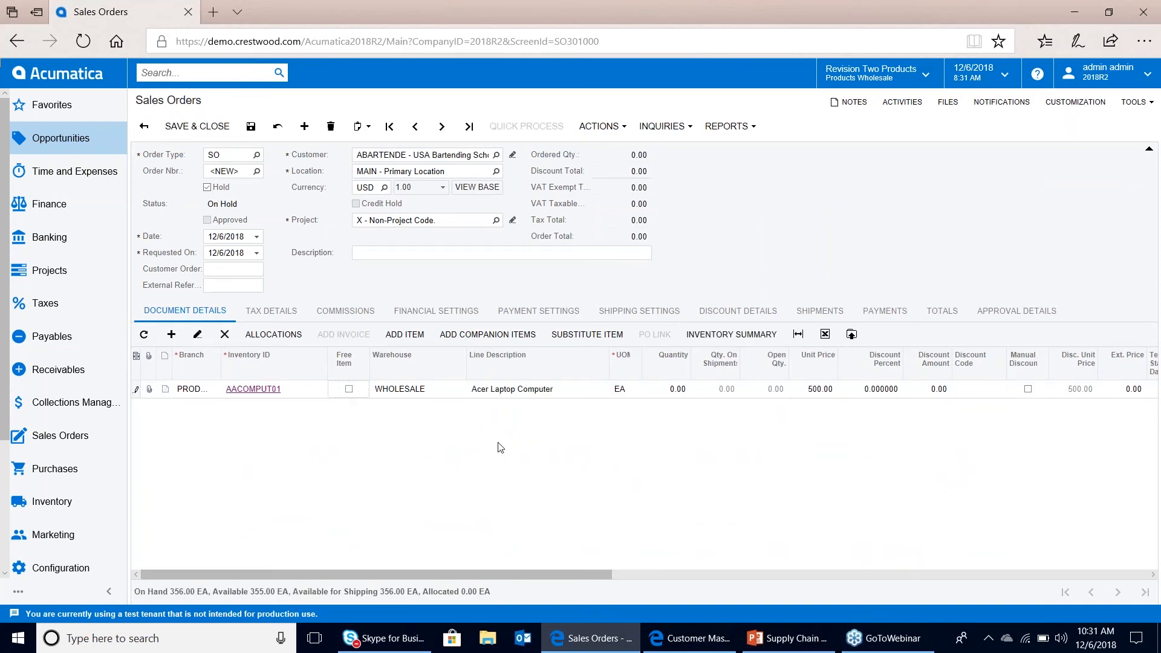
pyautogui.click(675, 390)
pyautogui.write('1')
pyautogui.press('Tab')
# Step: Examine the companion items offered for the laptop line, selecting the laptop computer motherboard, and close the list without adding it
pyautogui.click(488, 334)
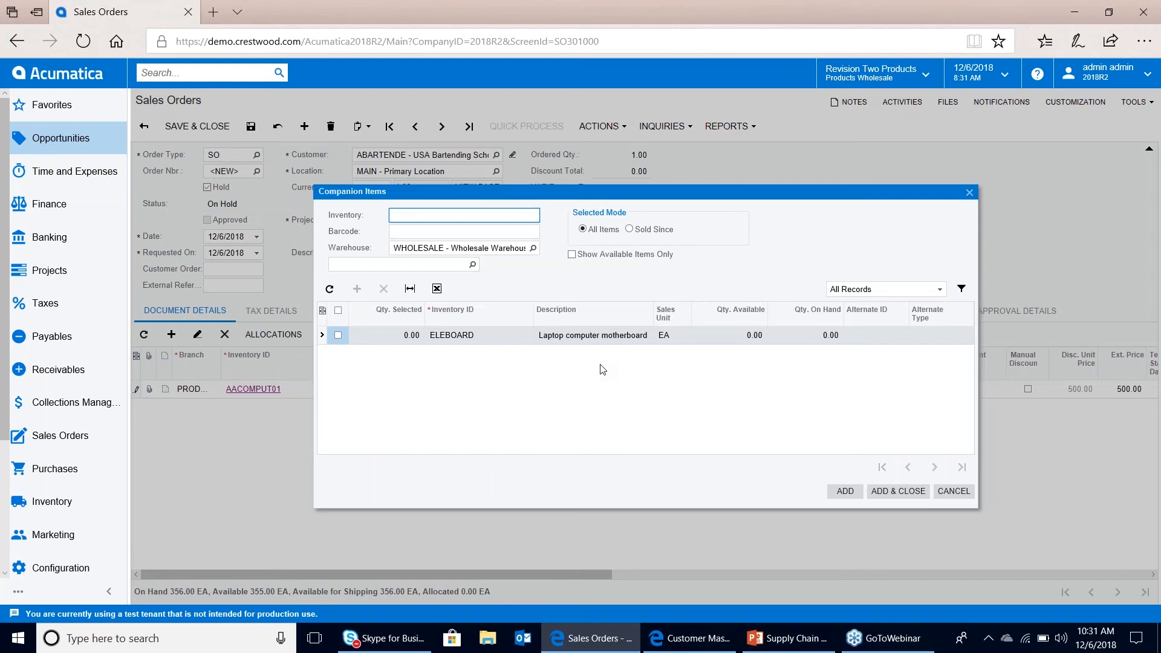
pyautogui.click(338, 336)
pyautogui.click(373, 342)
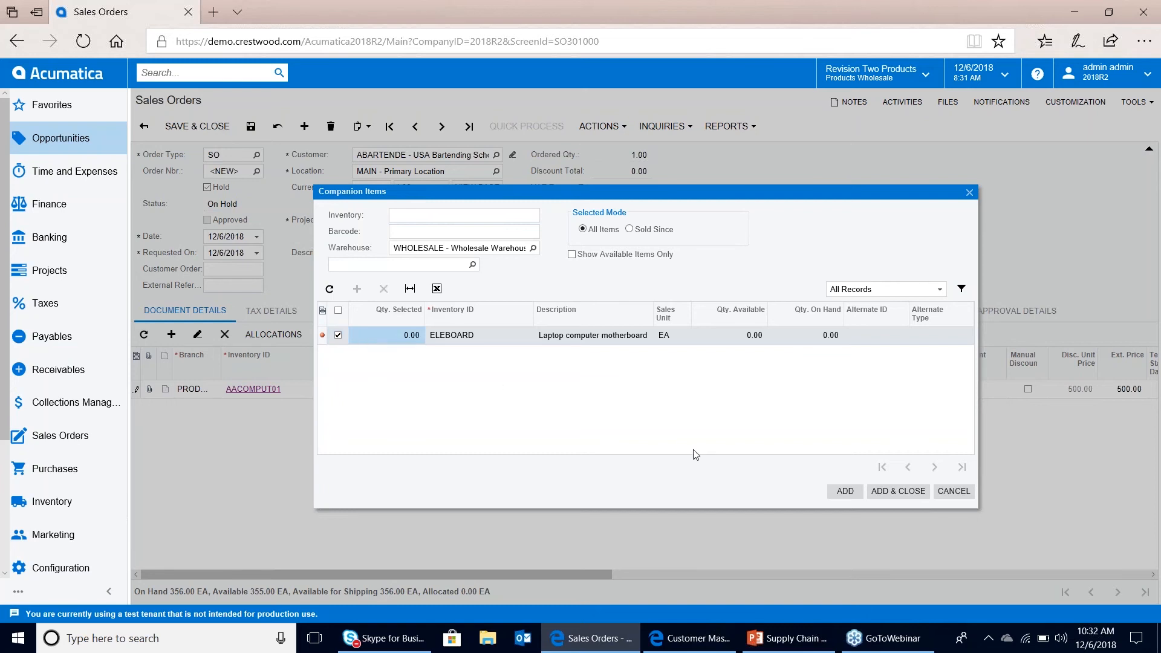
pyautogui.click(945, 490)
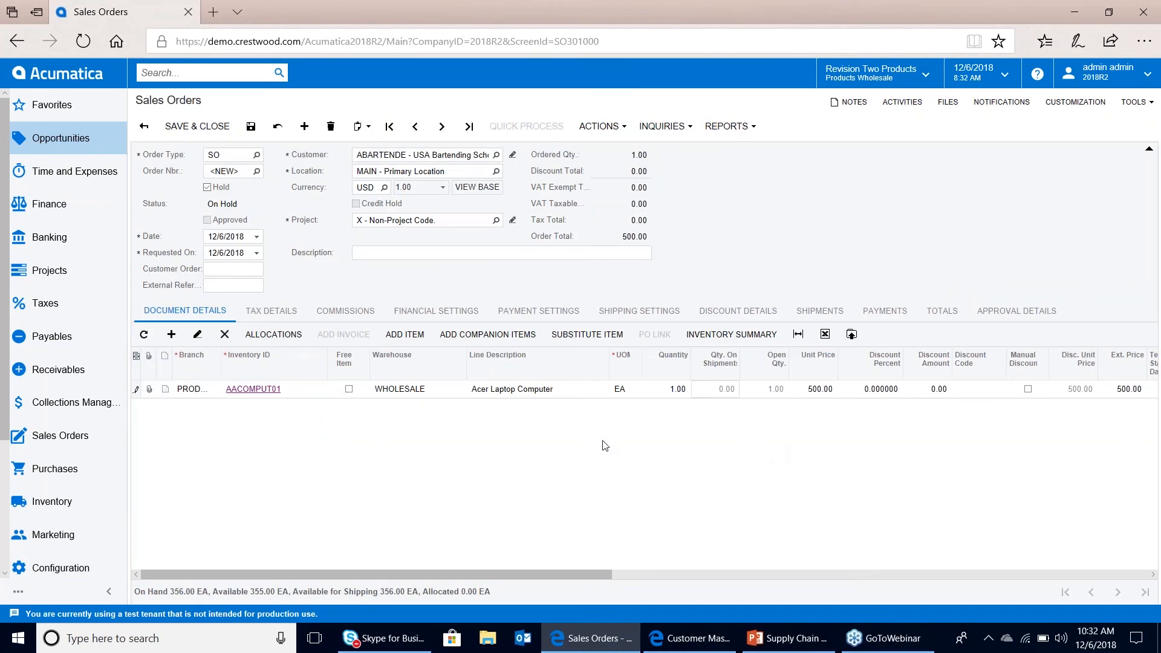
# Step: Examine the substitute items for the laptop line, selecting the Lenovo laptop computer, and close the list without adding it
pyautogui.click(587, 336)
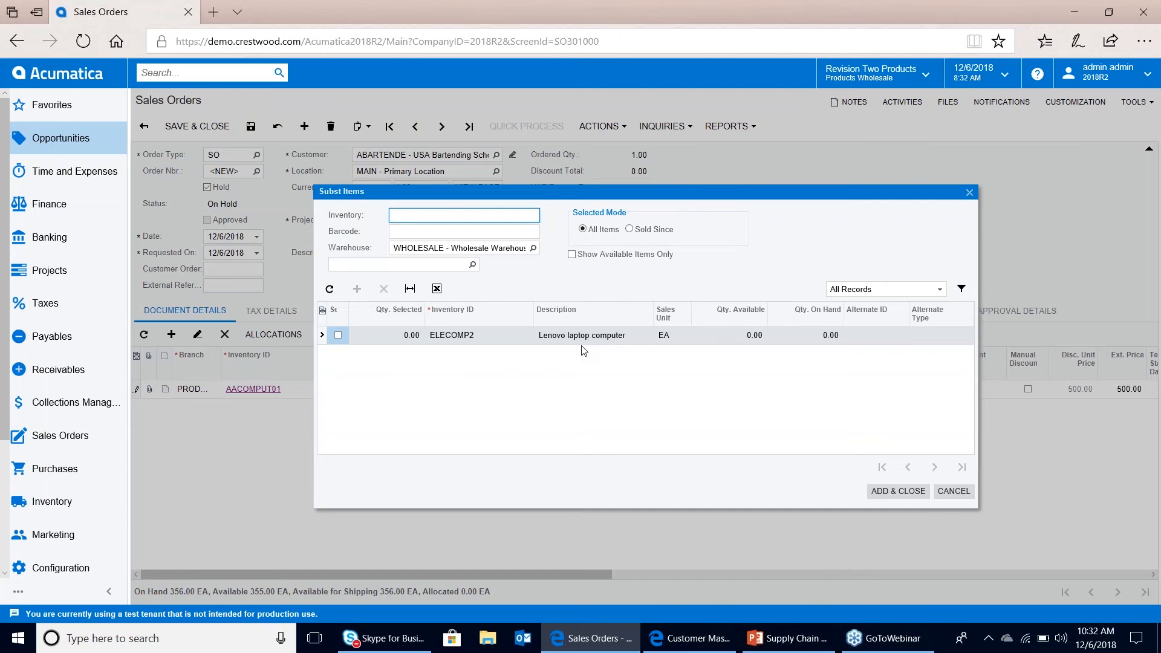
pyautogui.click(339, 336)
pyautogui.click(409, 337)
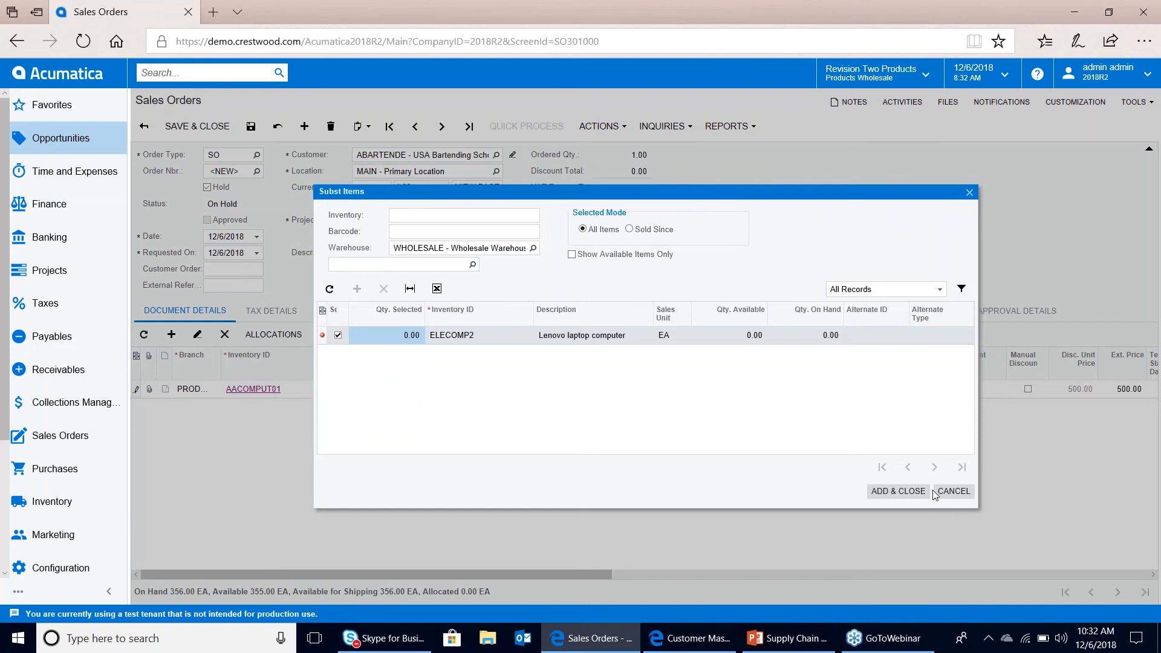
pyautogui.click(954, 491)
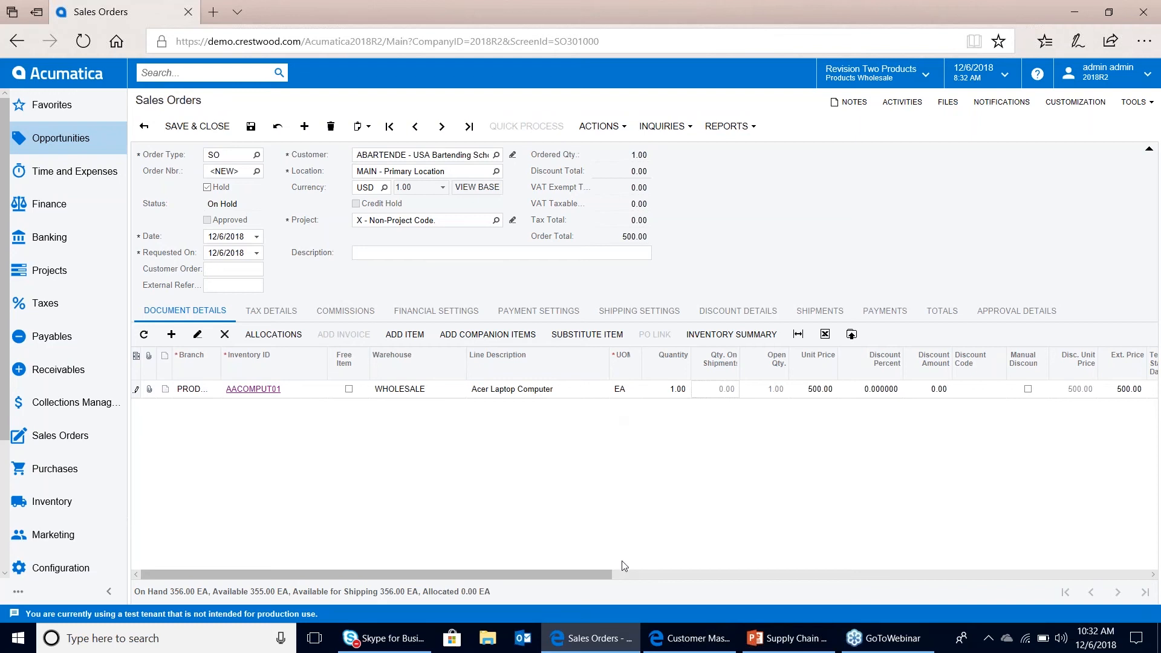
# Step: Mark the laptop line for PO with Drop-Ship as its PO source, and save the sales order
pyautogui.moveTo(594, 574); pyautogui.dragTo(1089, 568)
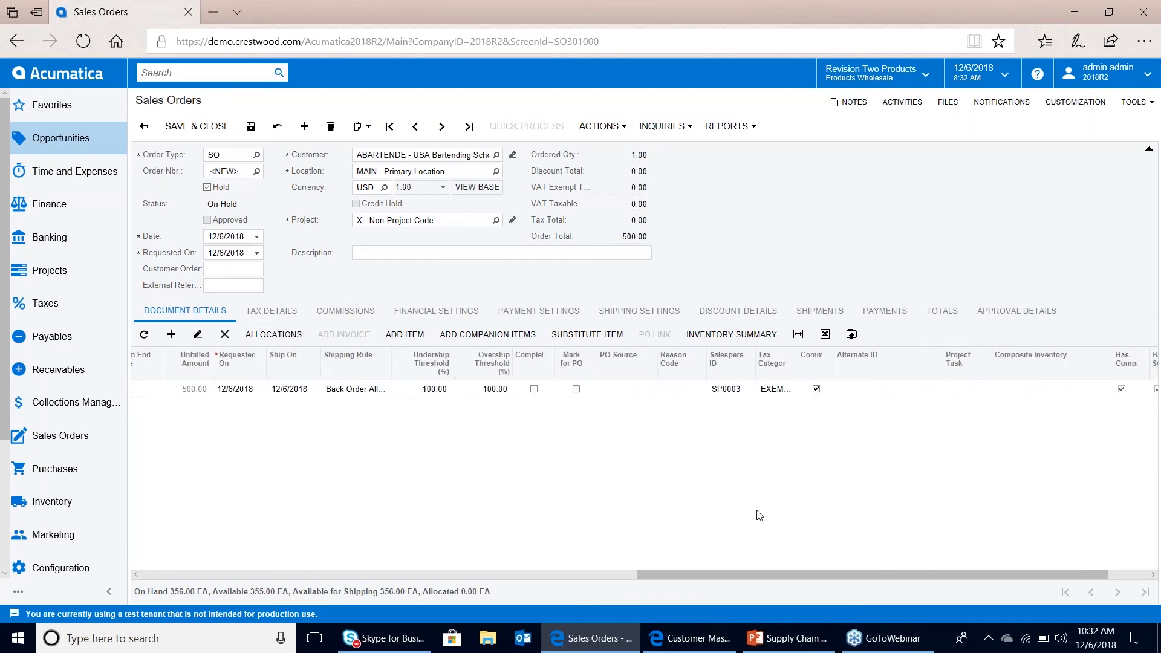
pyautogui.click(577, 389)
pyautogui.click(626, 393)
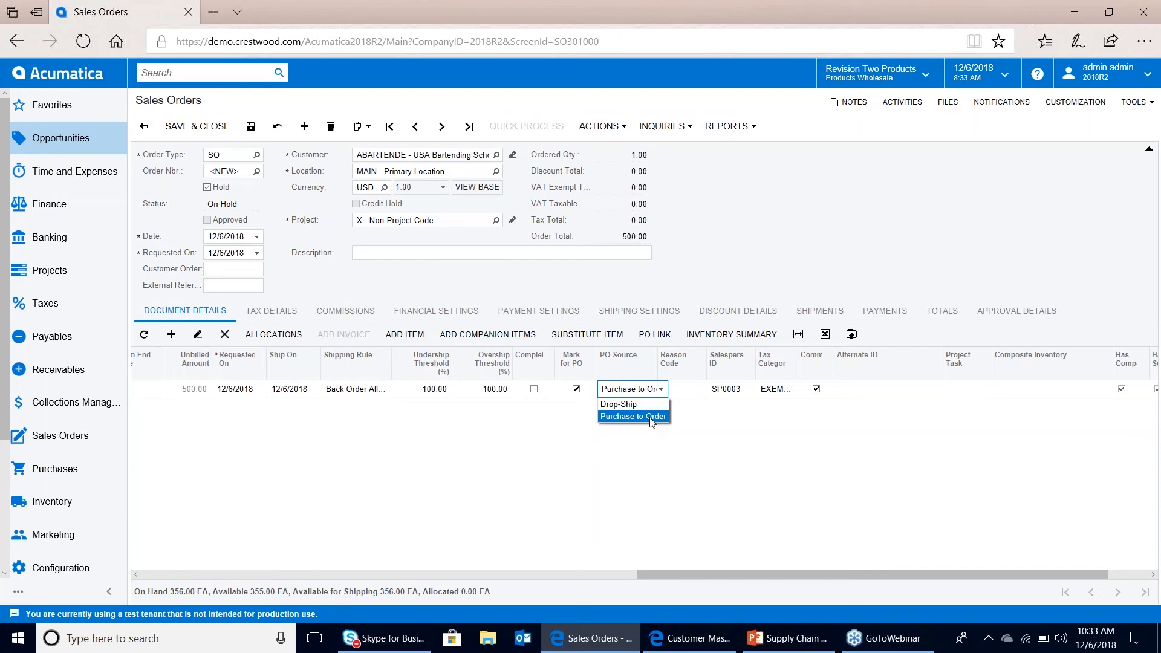
pyautogui.click(651, 404)
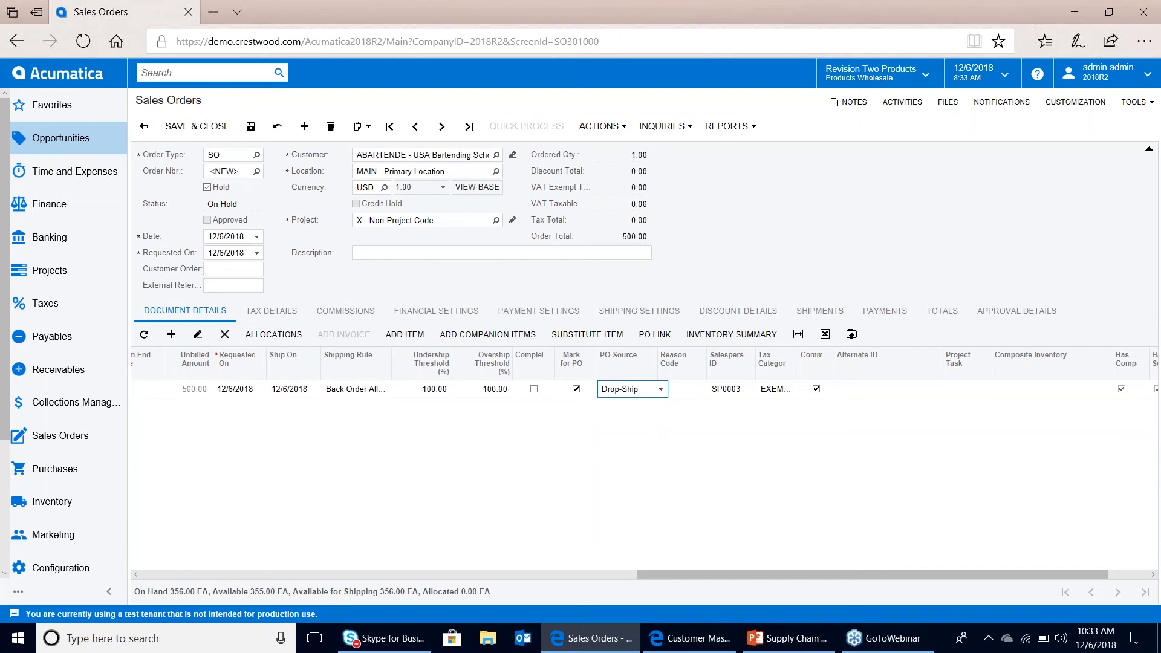
pyautogui.click(251, 131)
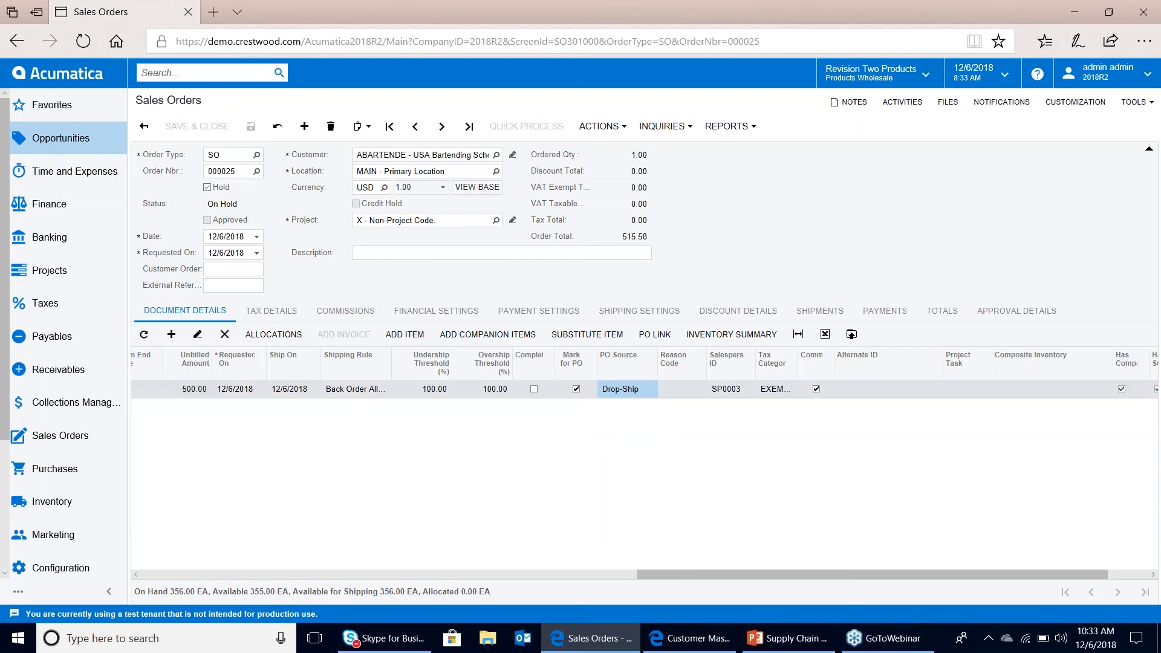
# Step: Take the sales order off hold, save it, and create a drop-ship purchase order from its laptop line
pyautogui.click(207, 187)
pyautogui.click(251, 126)
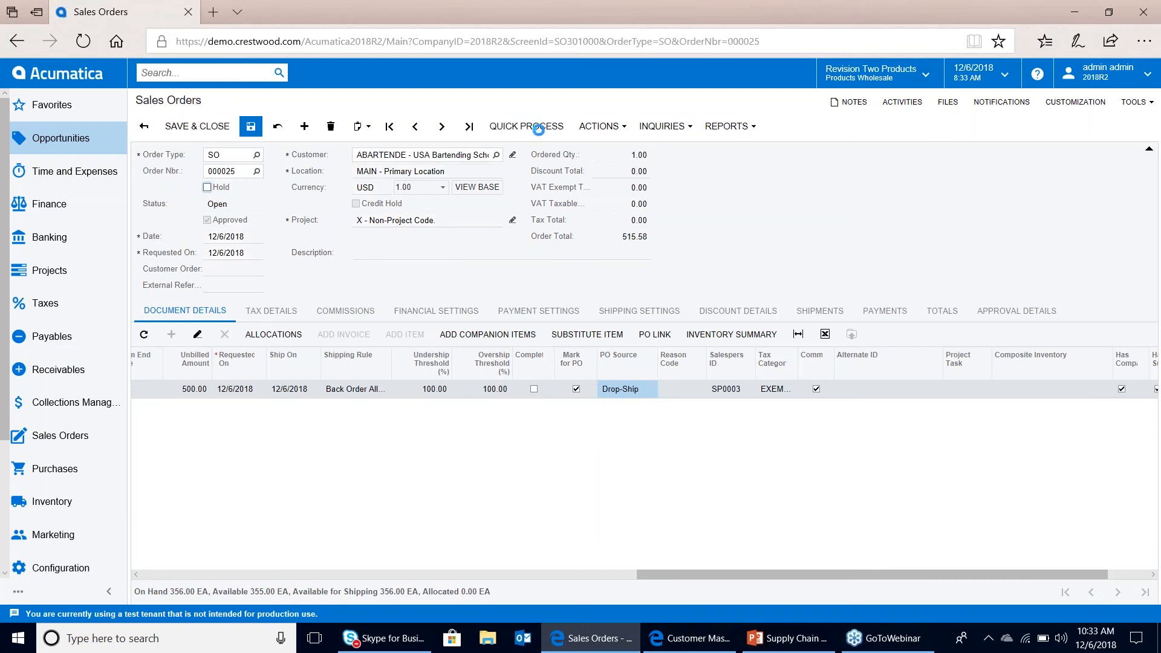
pyautogui.click(601, 127)
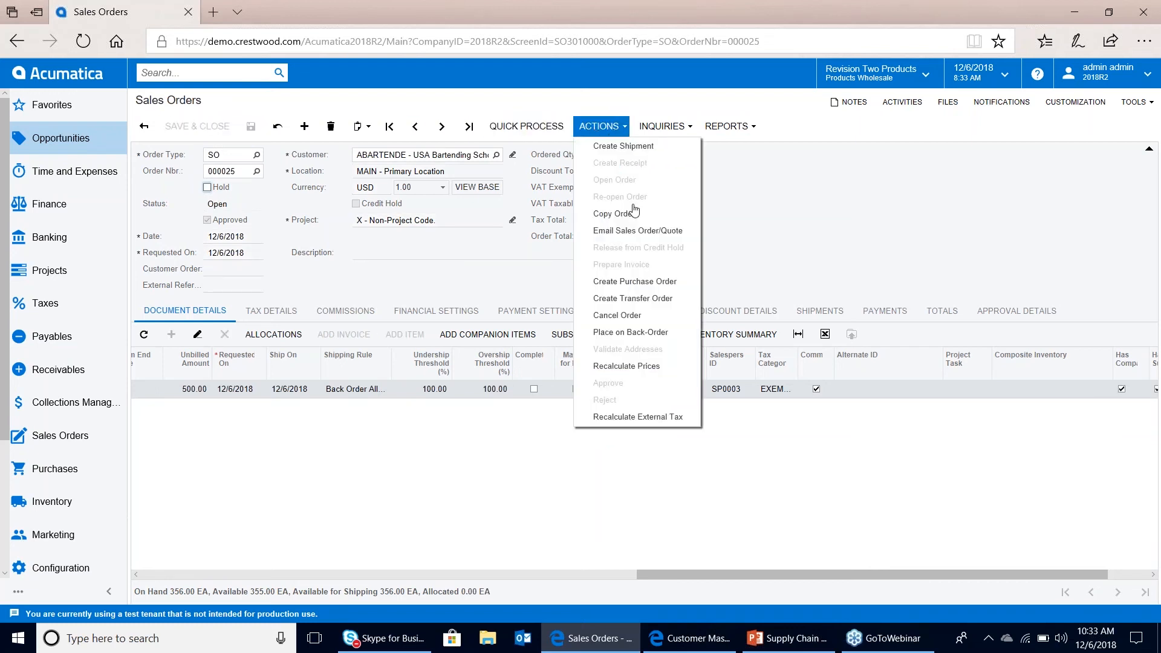
pyautogui.click(633, 282)
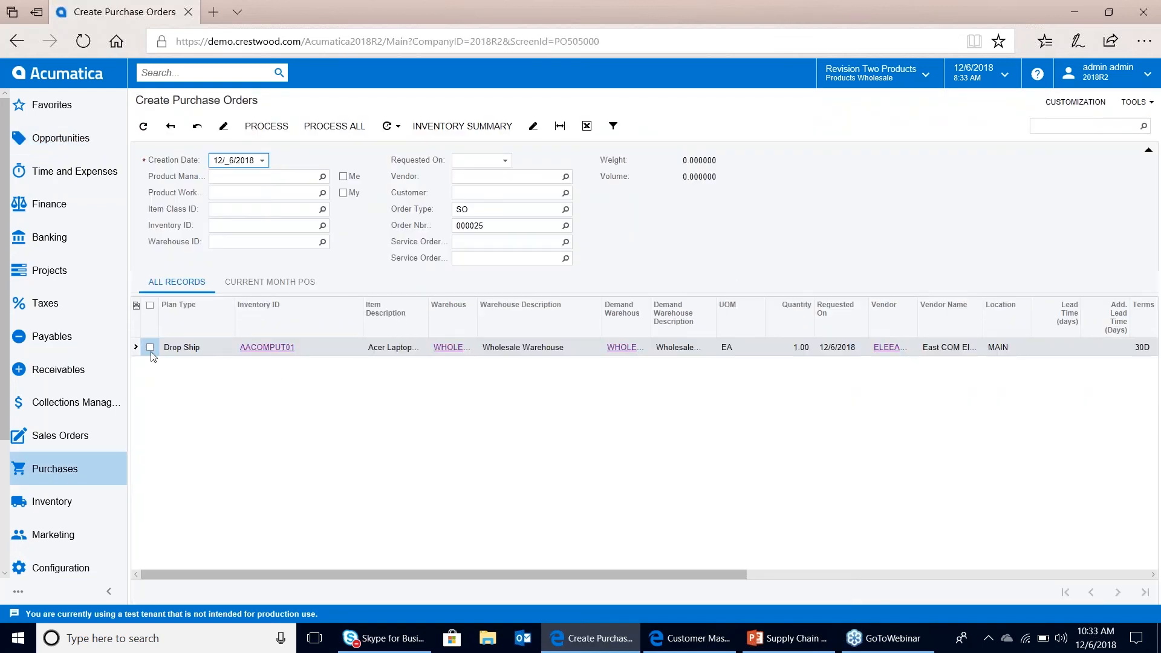
pyautogui.click(150, 347)
pyautogui.click(278, 133)
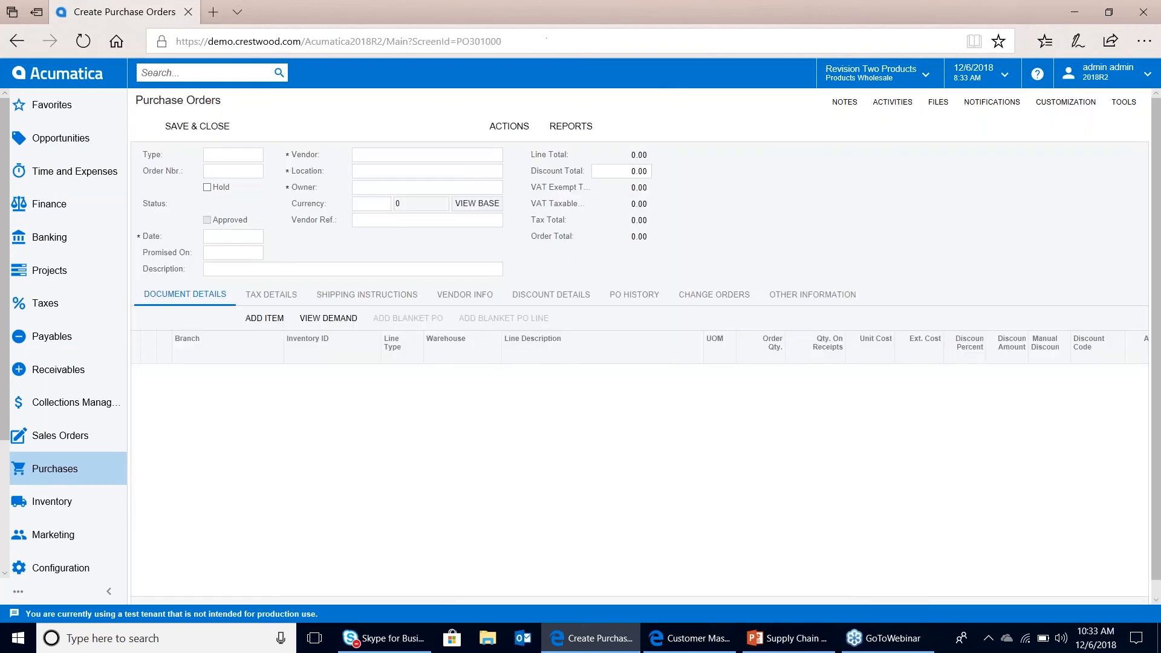
# Step: Take the purchase order off hold, save it, and start a PO receipt from it, checking the linked purchase order
pyautogui.click(207, 187)
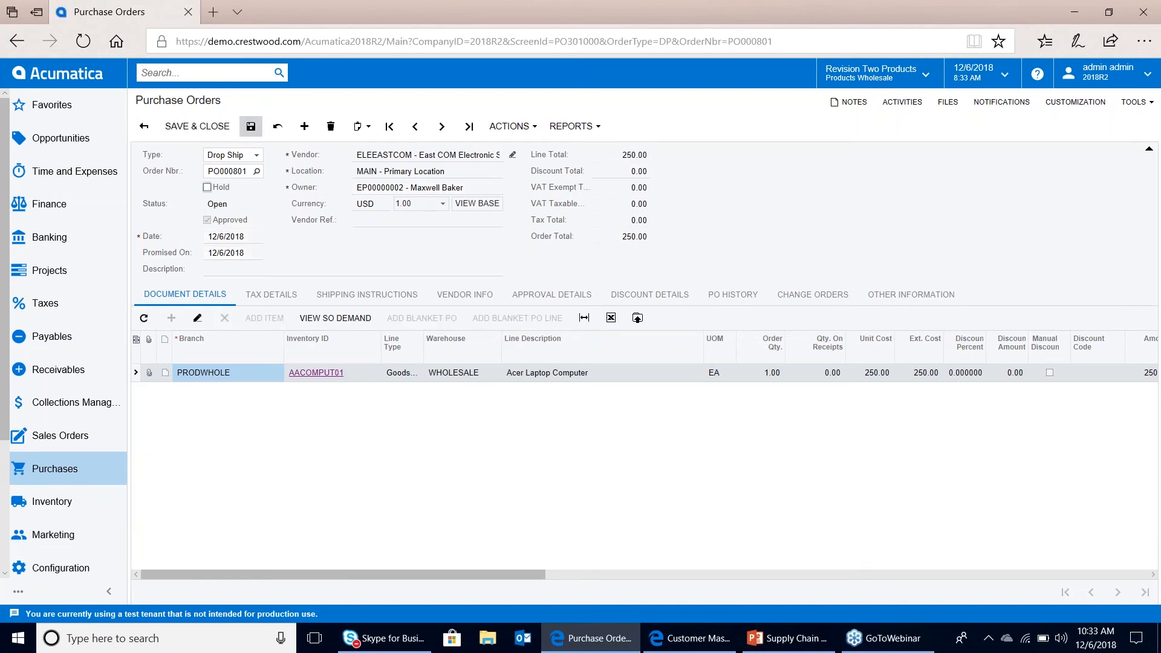
pyautogui.click(251, 125)
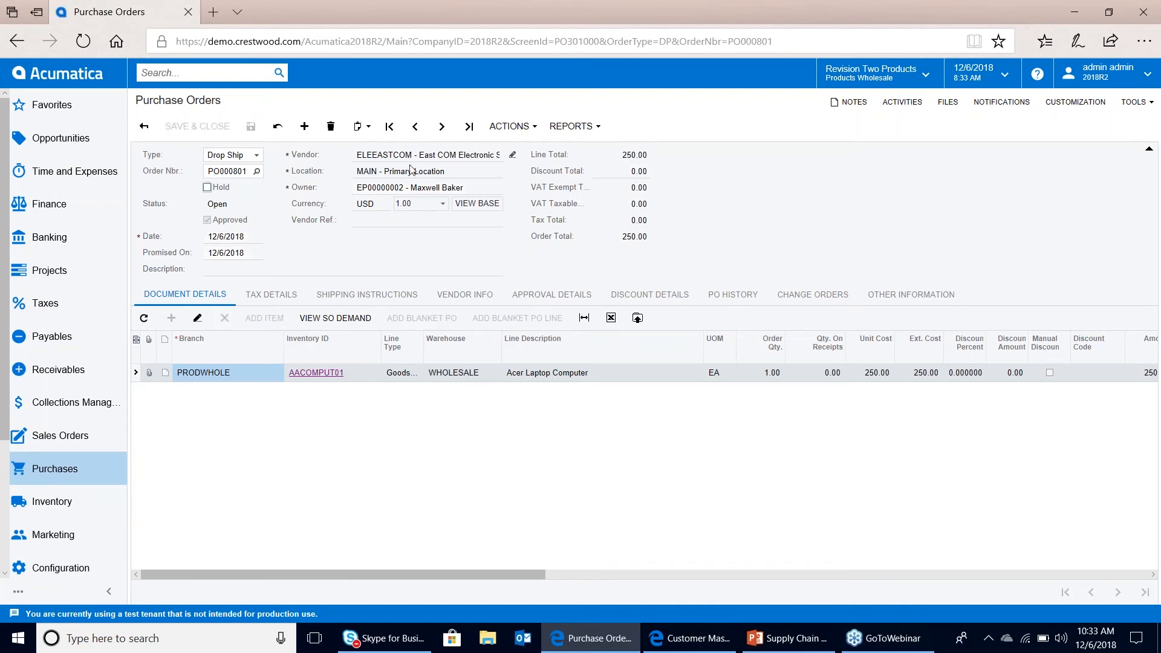
pyautogui.click(510, 126)
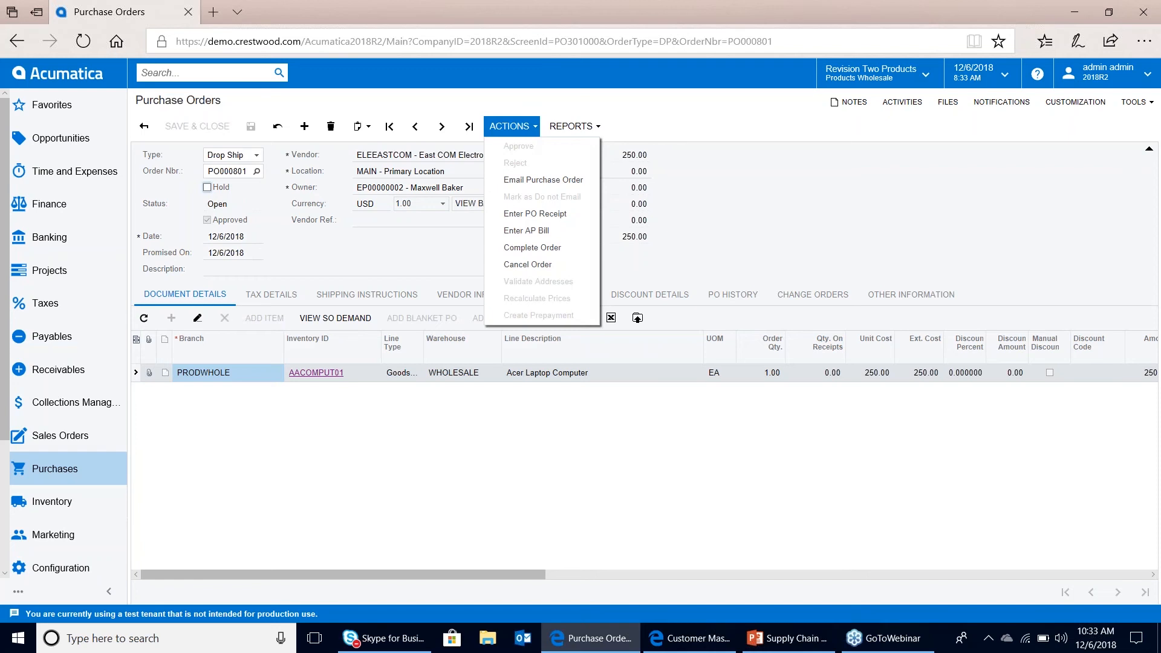
pyautogui.click(531, 216)
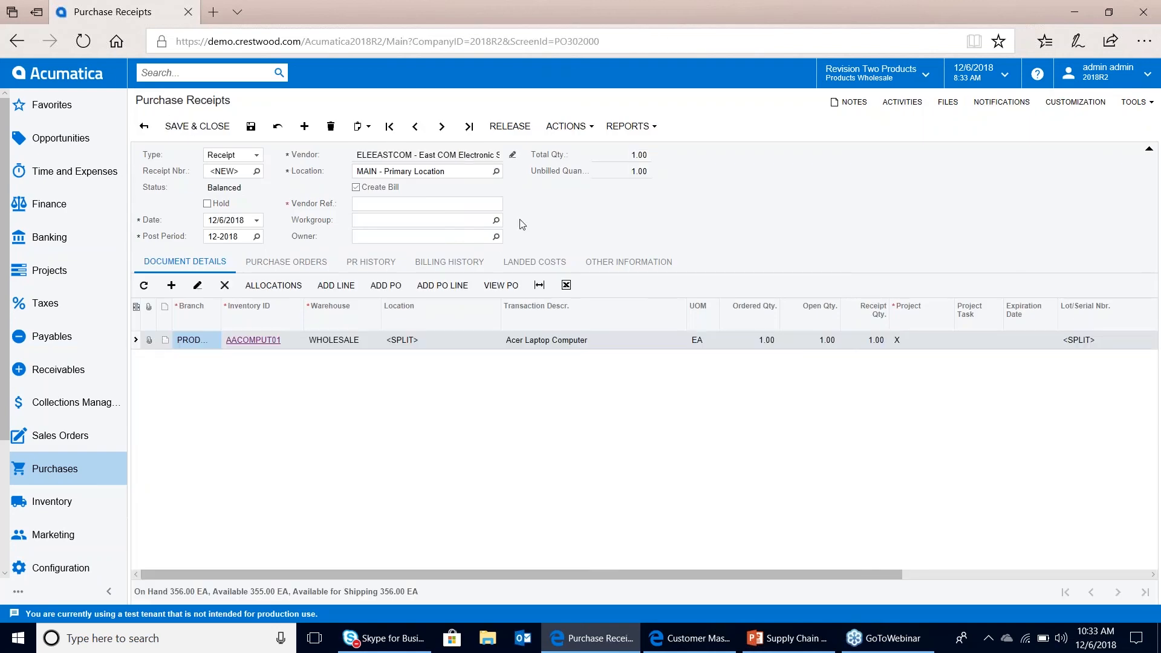
pyautogui.click(501, 285)
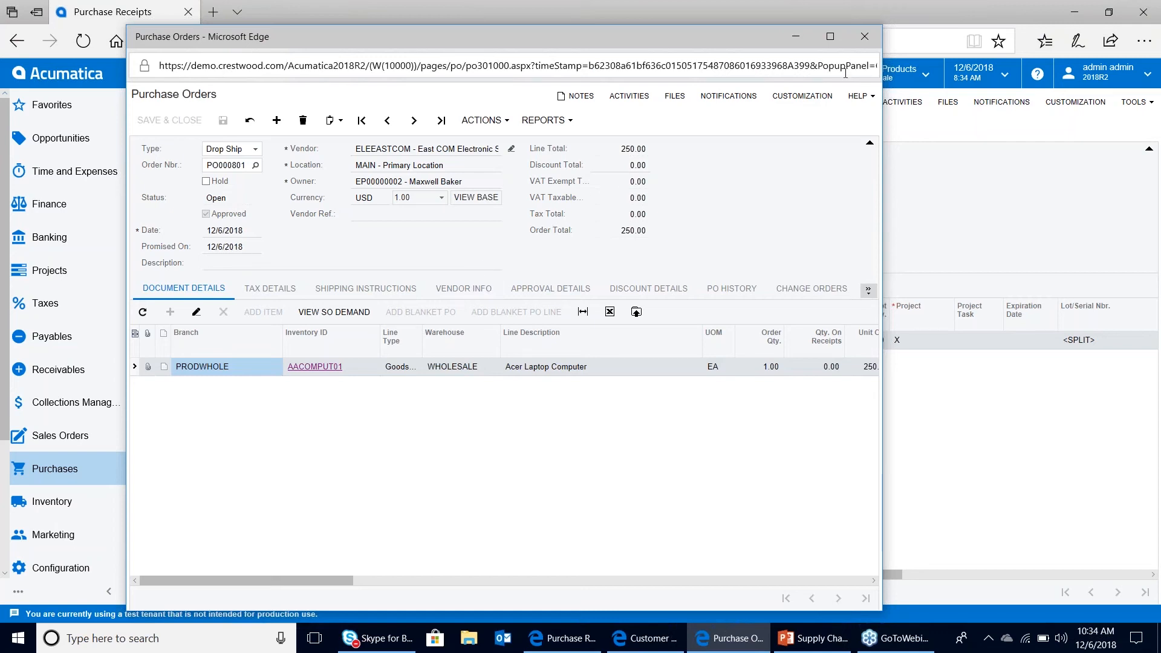
pyautogui.click(871, 36)
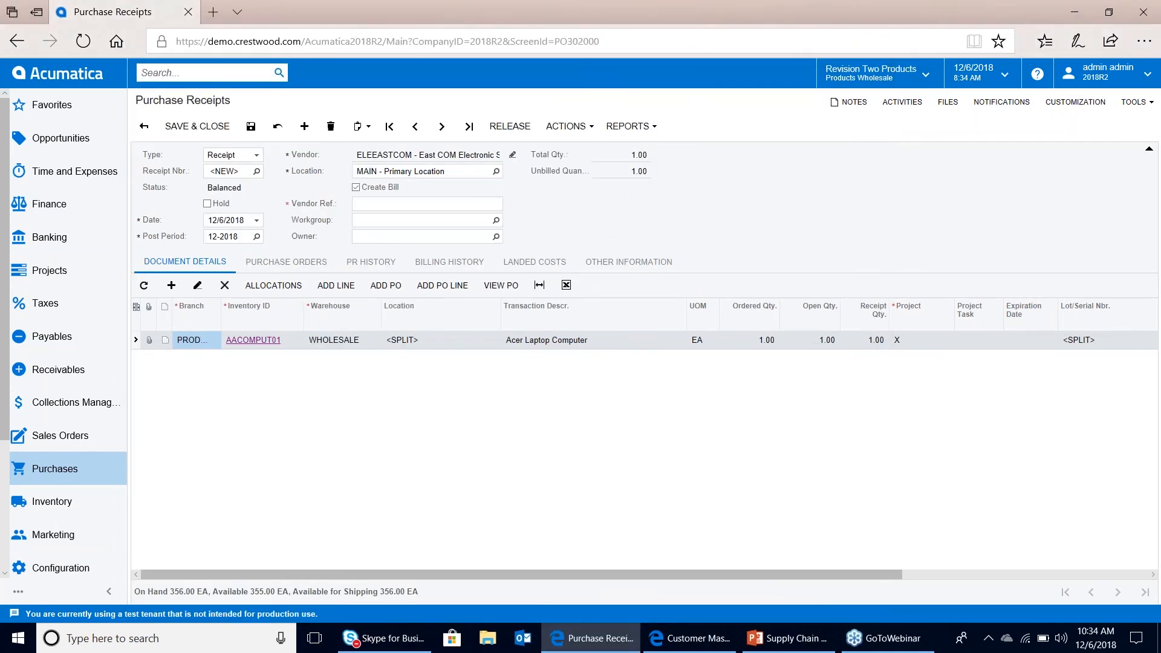
# Step: Save the purchase receipt with the vendor reference "weess" and release it
pyautogui.click(251, 126)
pyautogui.click(618, 379)
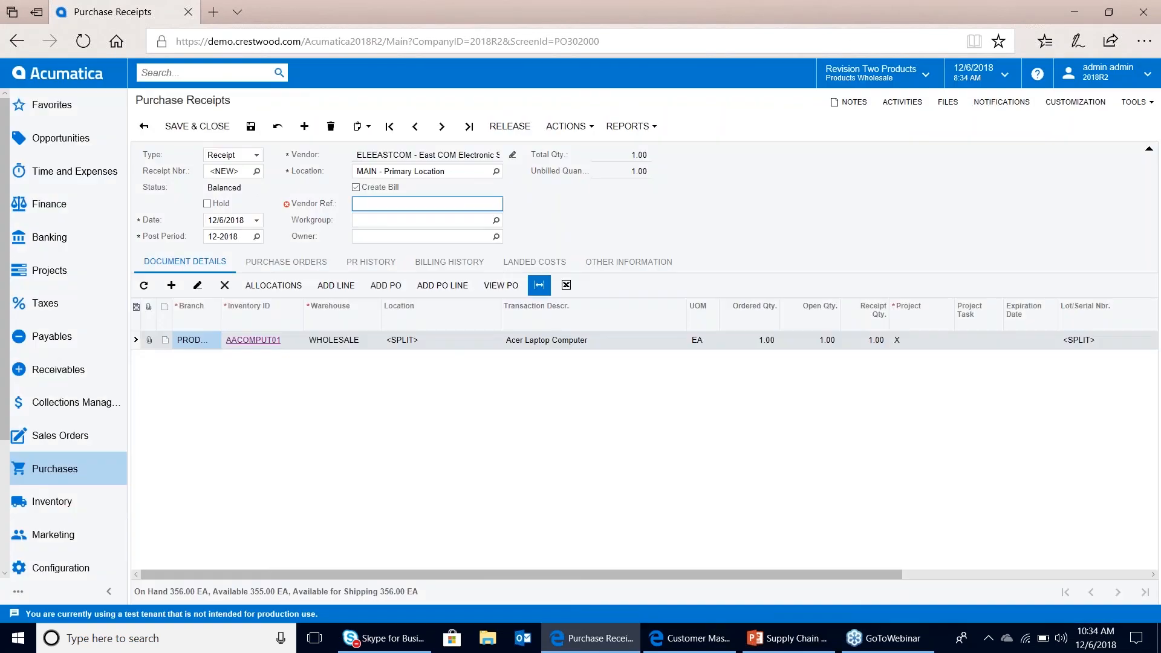
pyautogui.write('weess')
pyautogui.click(250, 125)
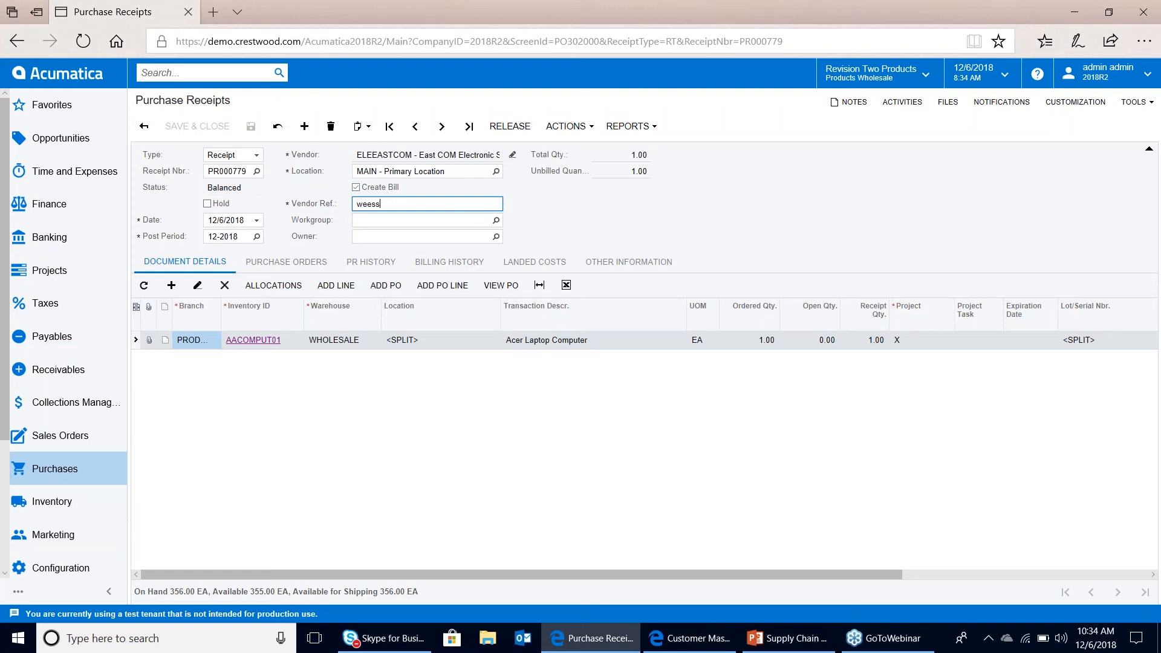
pyautogui.click(510, 126)
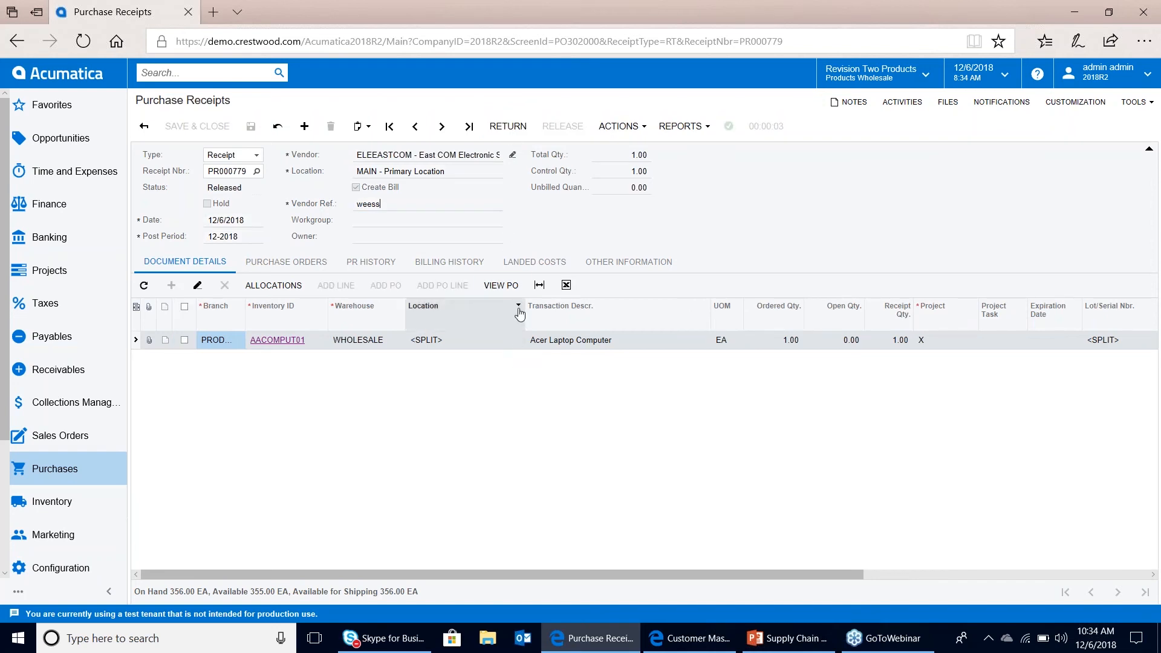
# Step: View the receipt's linked purchase order and open the originating sales order from its SO demand
pyautogui.click(496, 289)
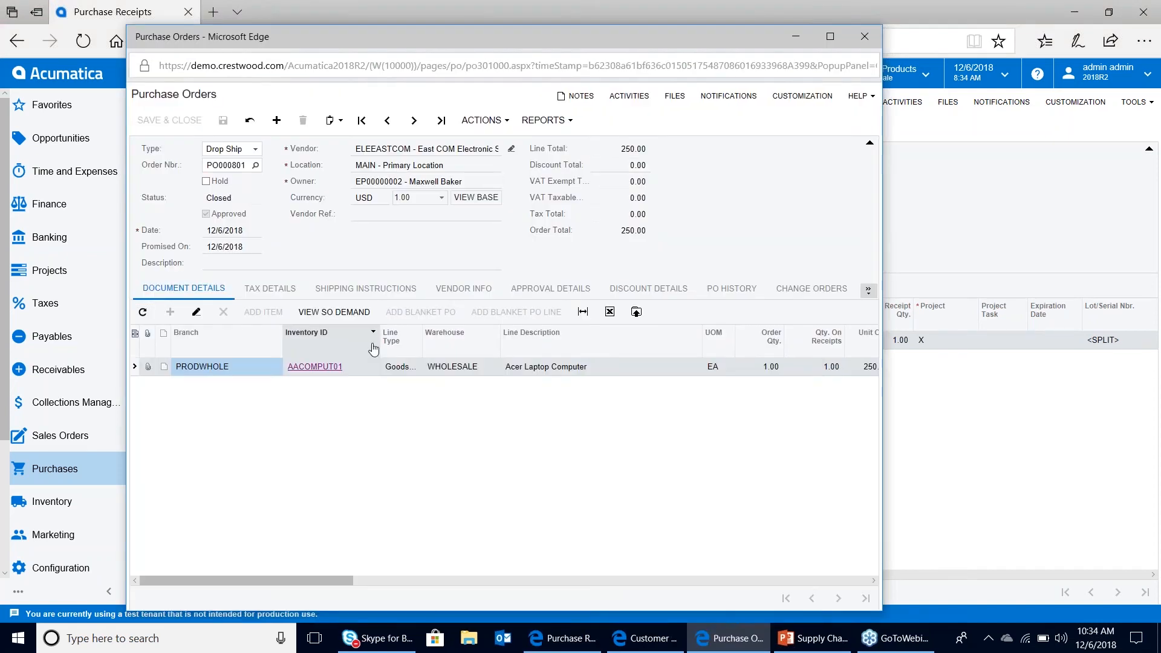
pyautogui.click(333, 312)
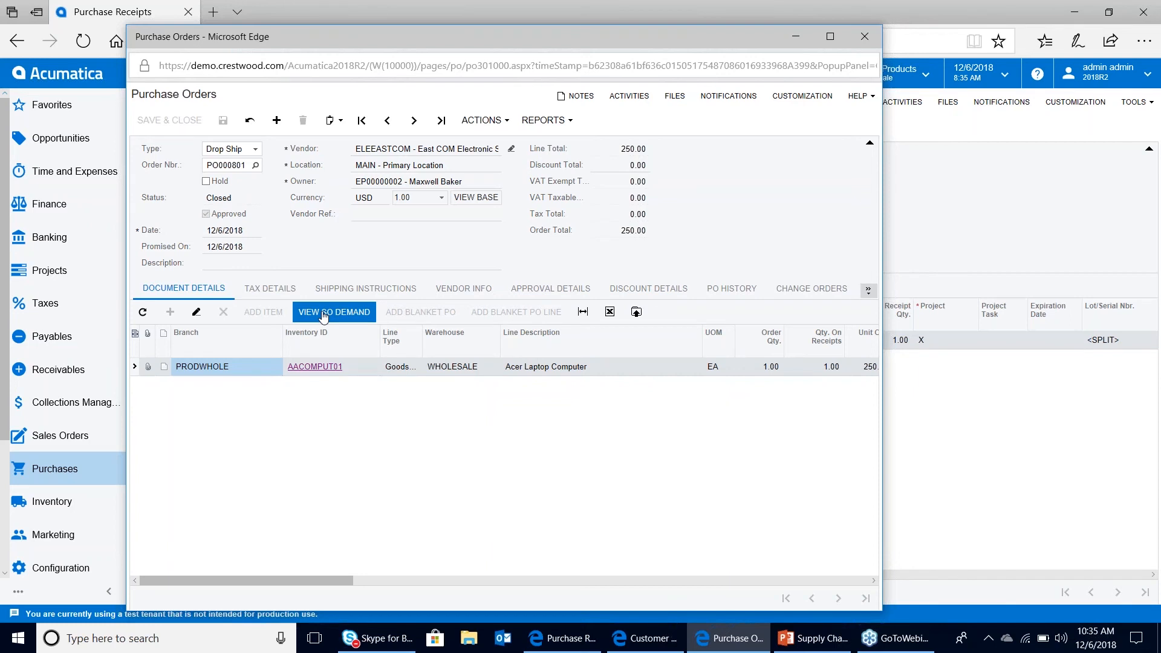
pyautogui.click(367, 318)
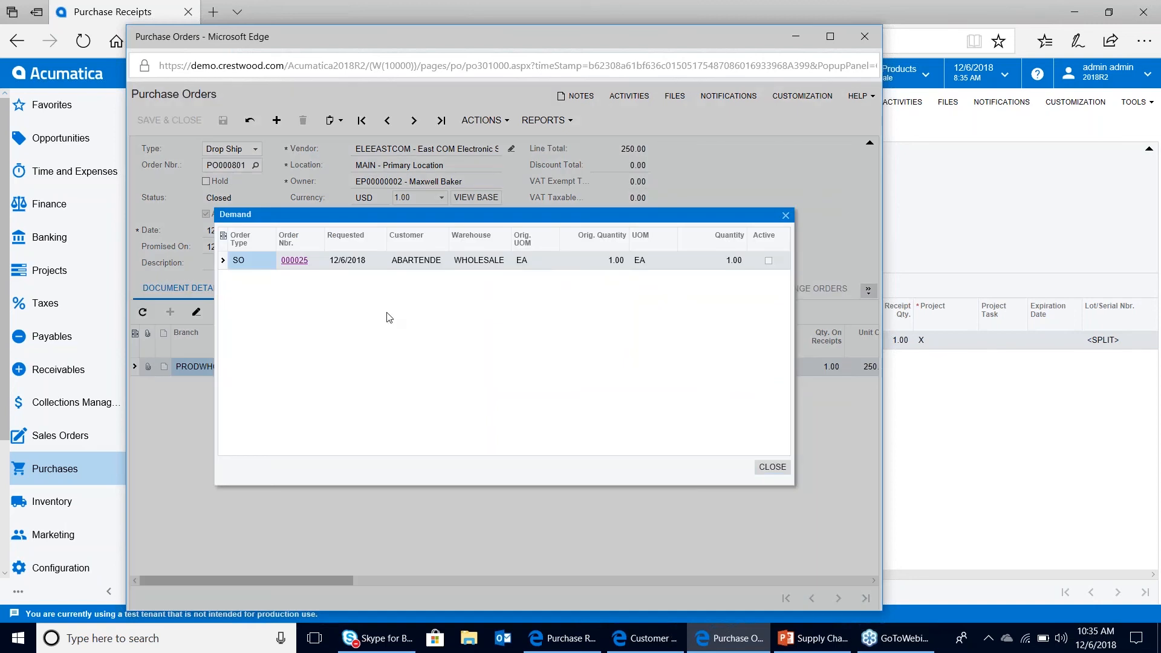
pyautogui.click(300, 264)
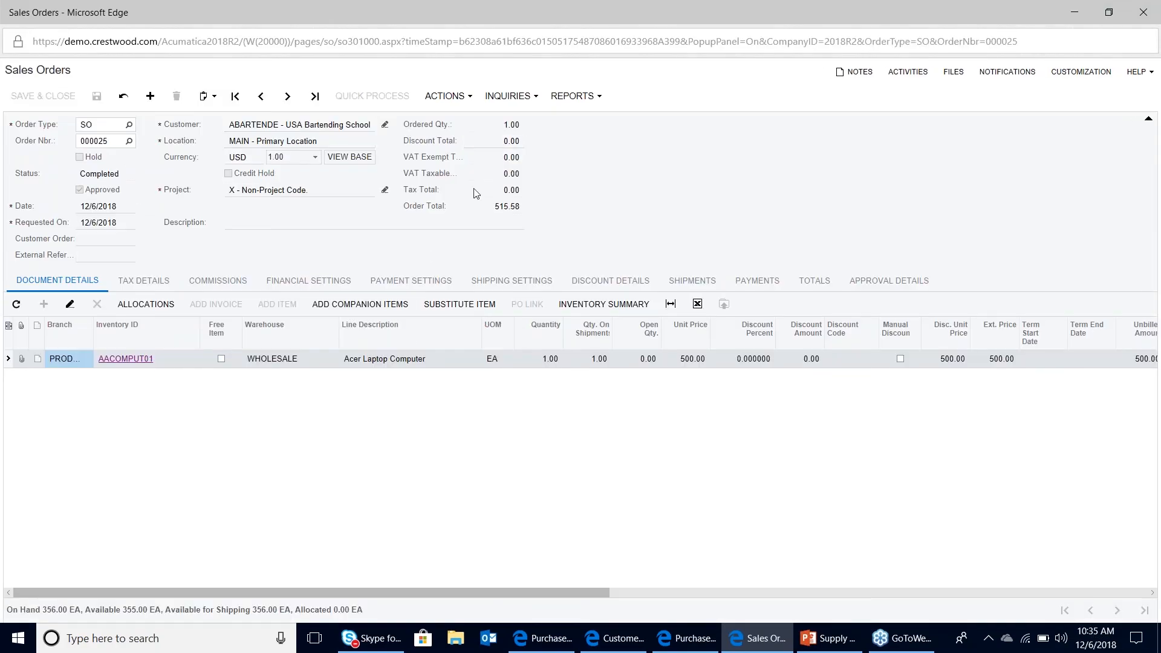
# Step: Prepare an invoice from the sales order and release it
pyautogui.click(470, 102)
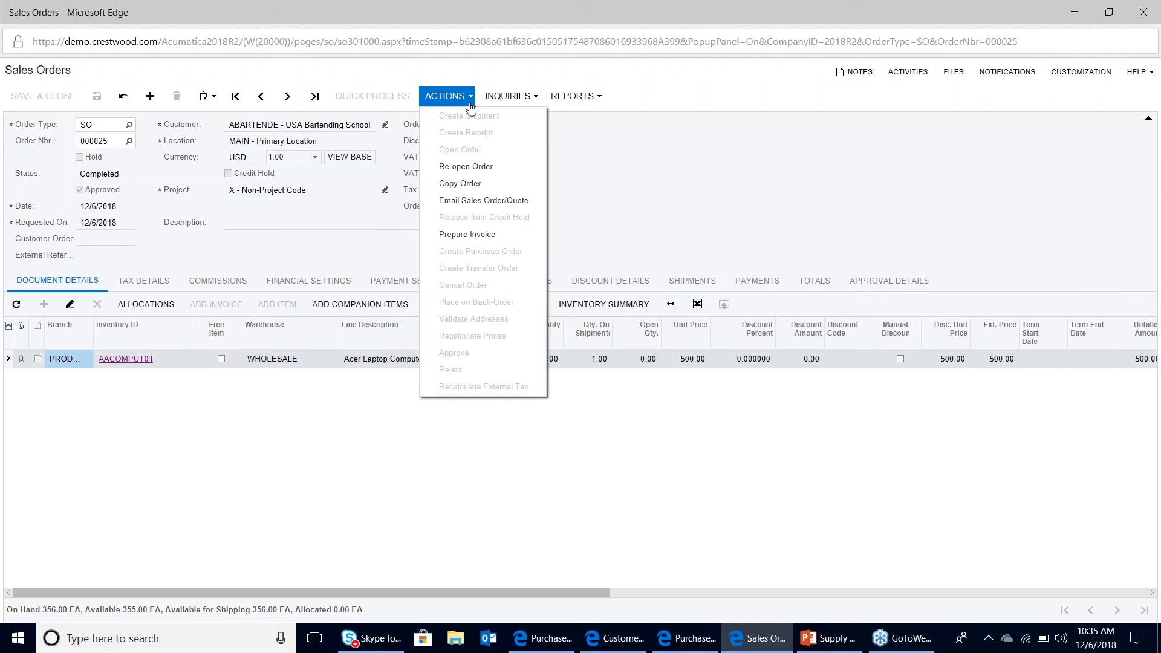
pyautogui.click(483, 242)
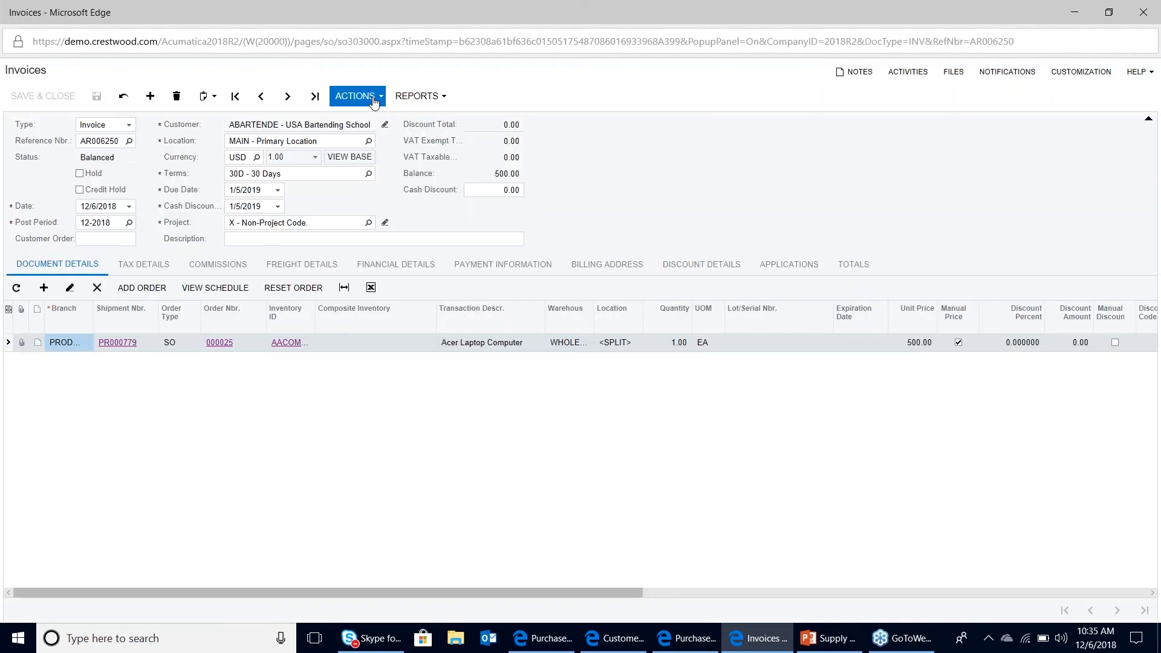
pyautogui.click(370, 100)
pyautogui.click(370, 116)
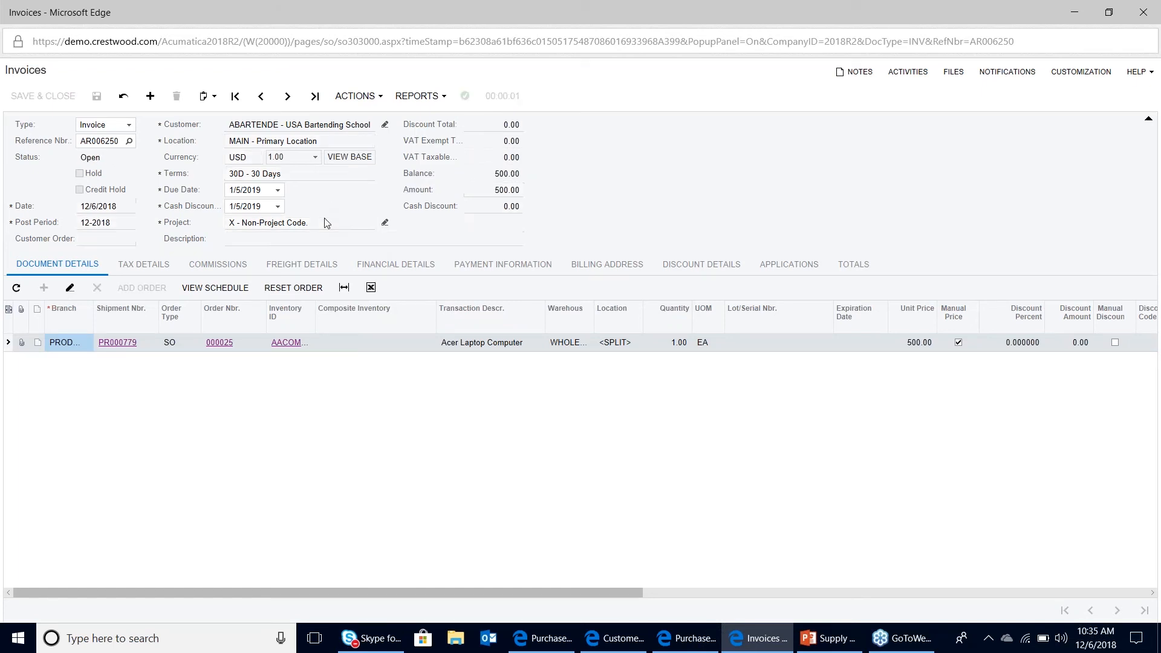
# Step: View the journal transactions of the batch linked in the invoice's financial details
pyautogui.click(387, 269)
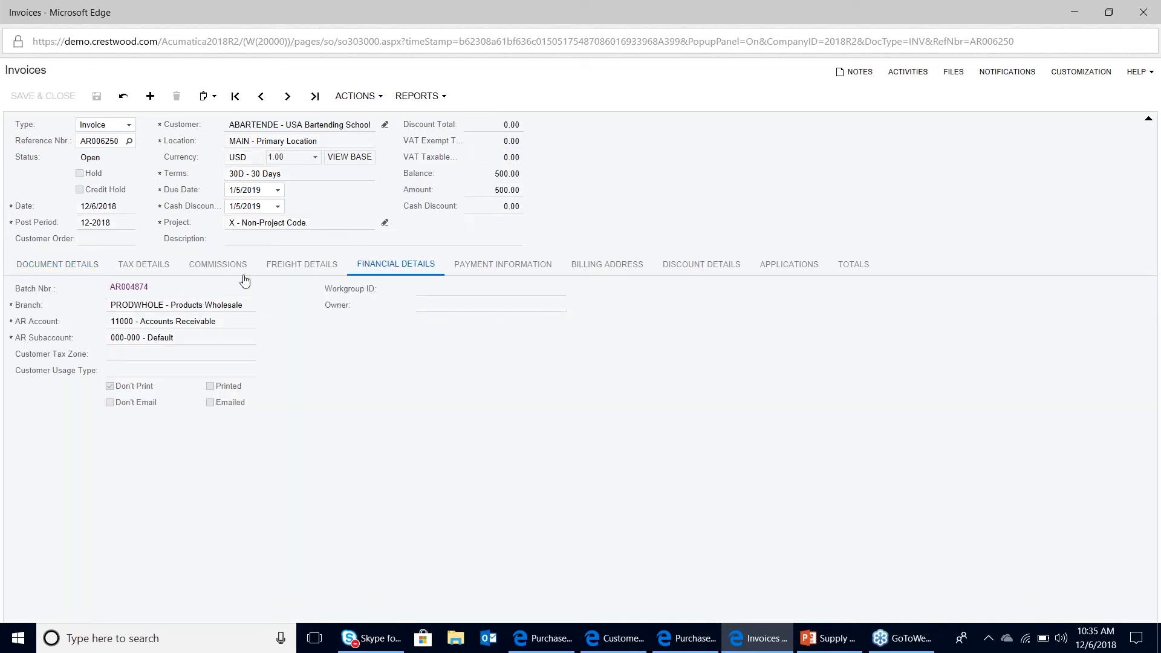
pyautogui.click(130, 287)
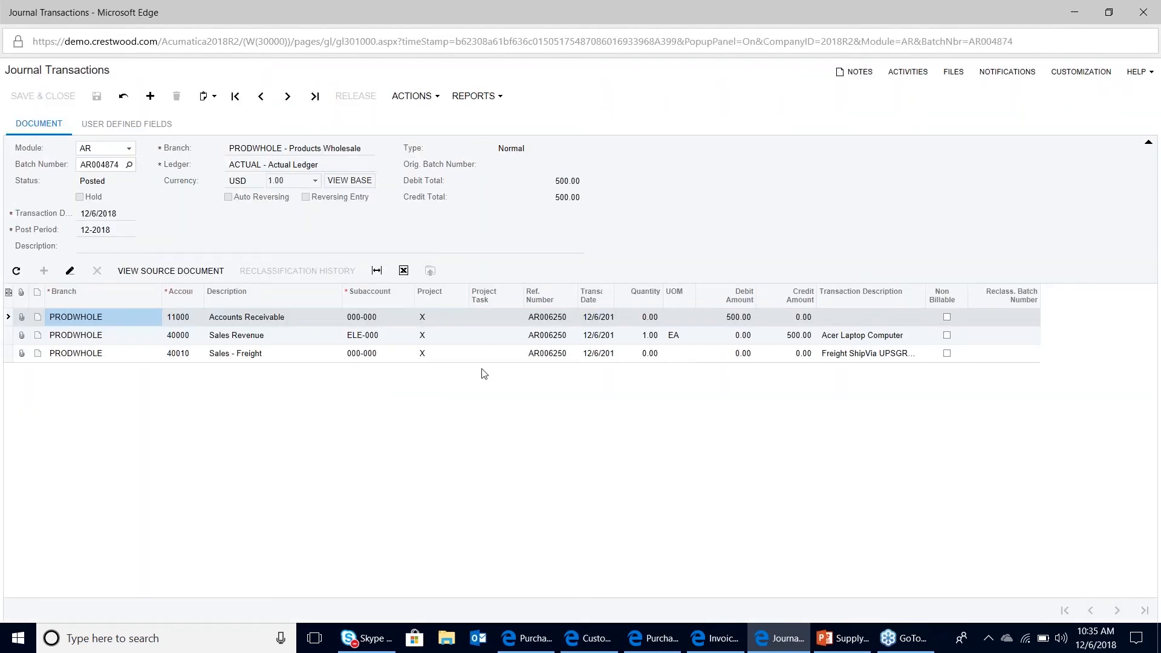
# Step: Close the journal transactions and invoice, reopen the sales order from the purchase order's SO demand, and view its shipments
pyautogui.hotkey('ctrl', 'f')
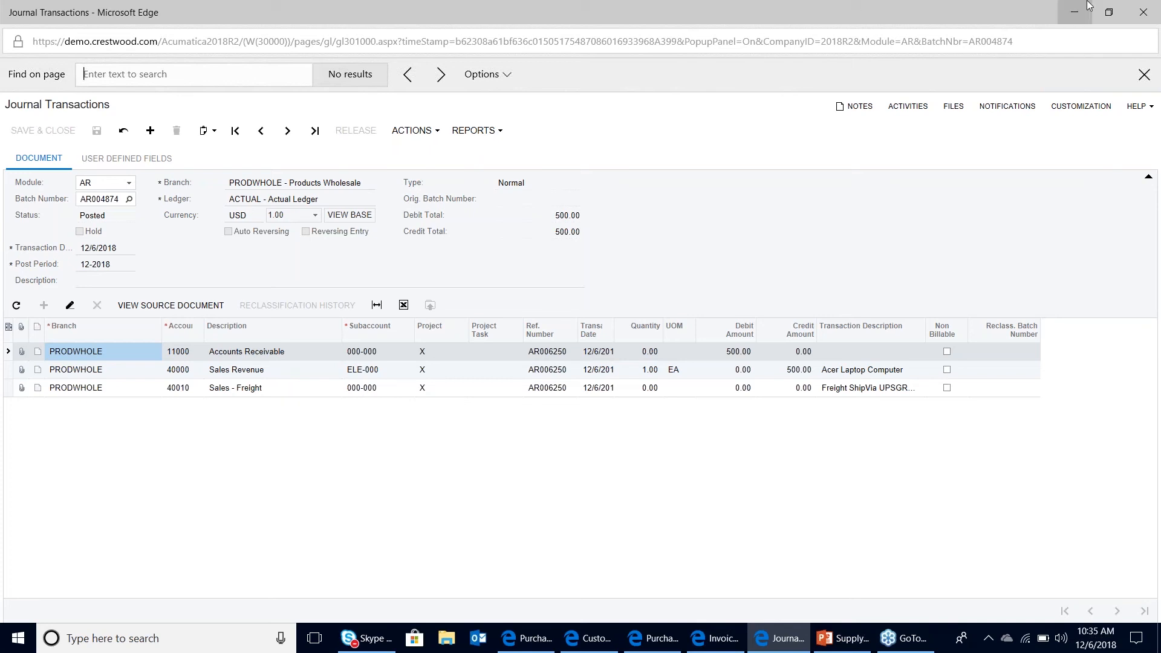
pyautogui.click(1156, 9)
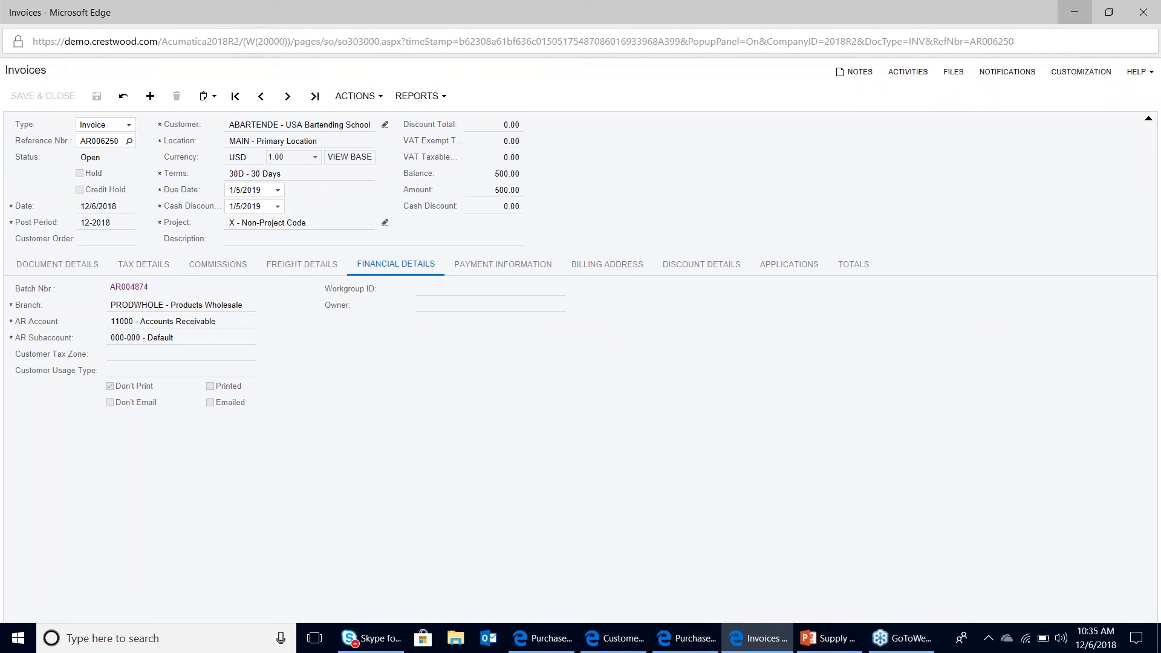
pyautogui.click(1134, 17)
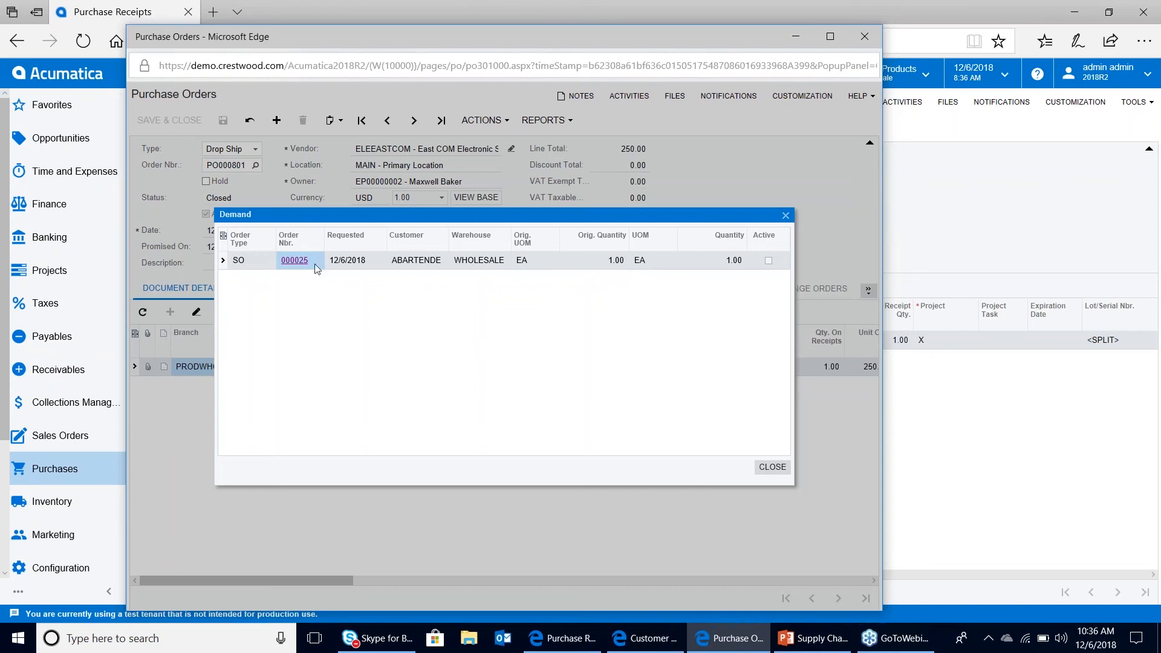
pyautogui.click(295, 261)
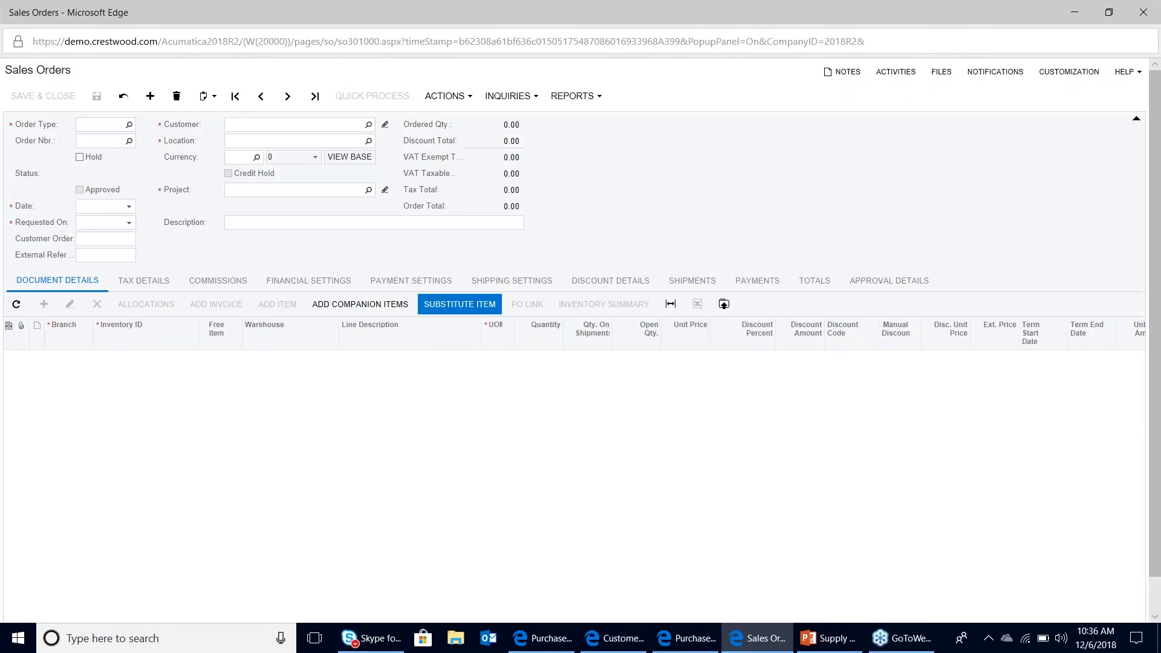
pyautogui.click(692, 281)
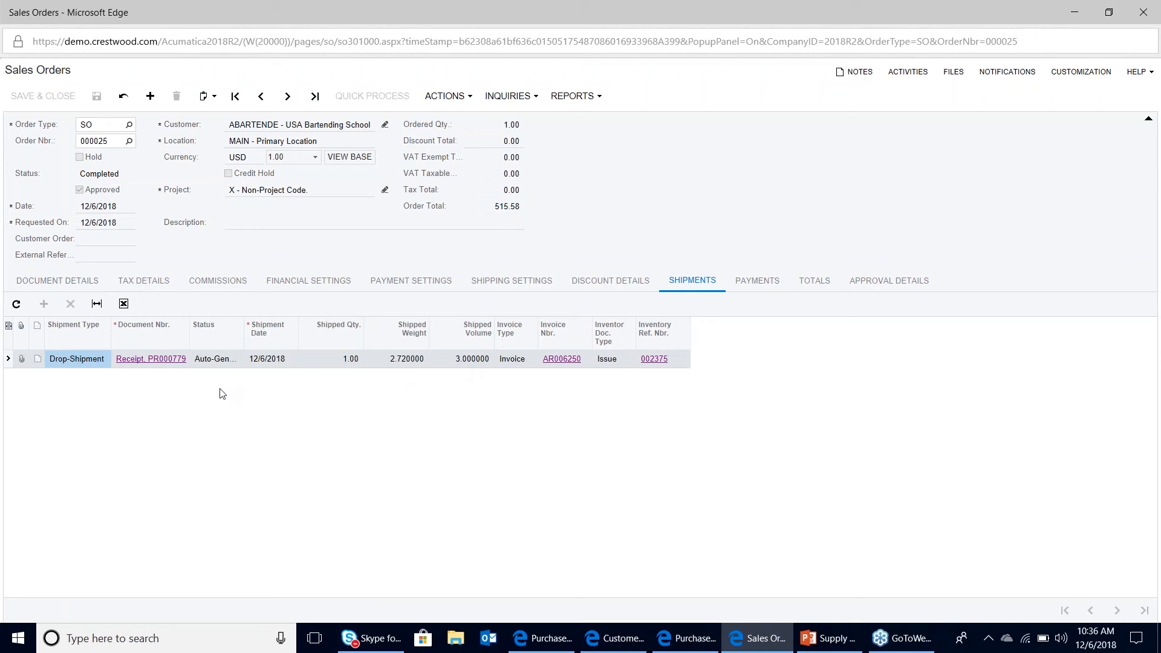
# Step: Open the drop-shipment's linked purchase receipt and view the bill listed in its billing history
pyautogui.click(159, 359)
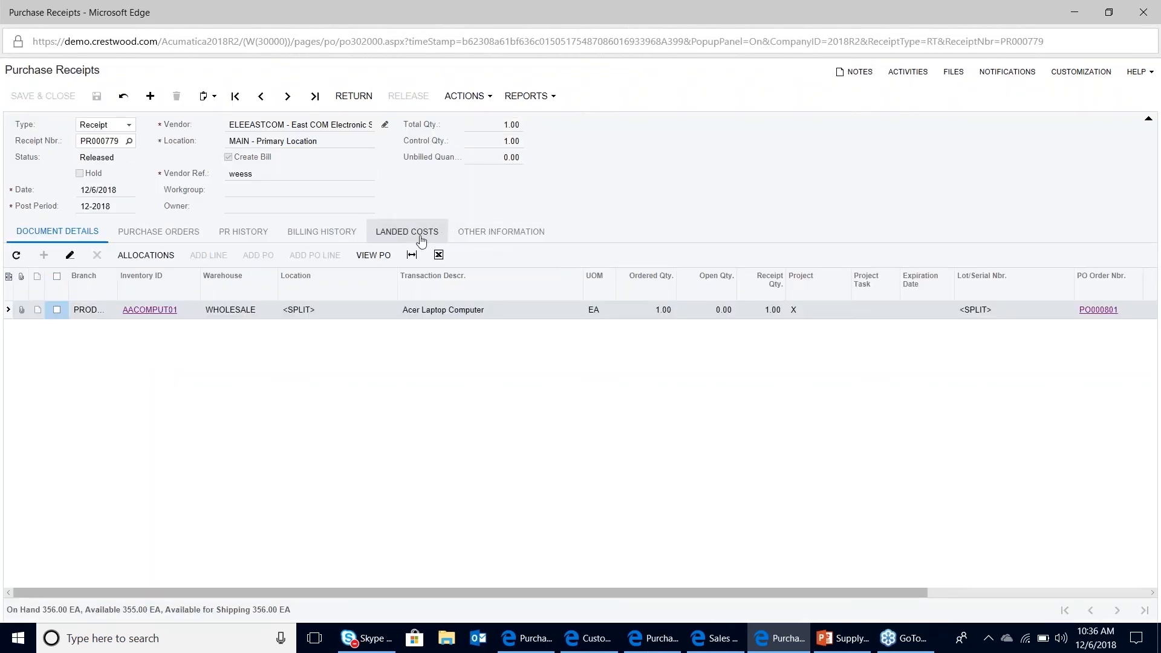
pyautogui.click(342, 232)
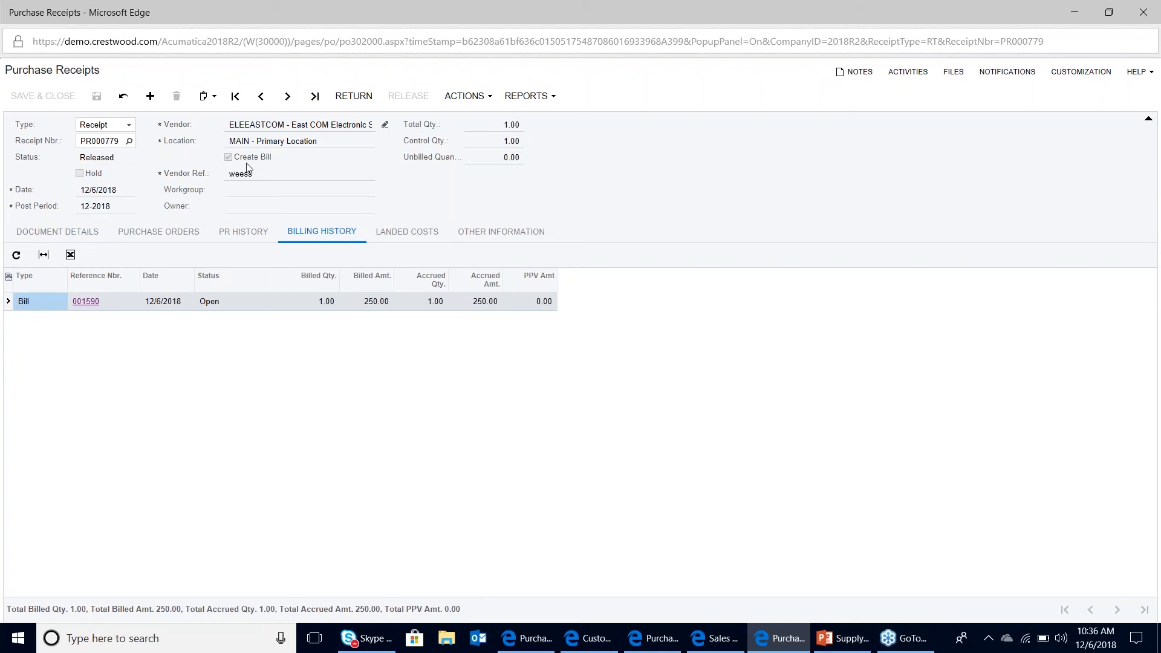
pyautogui.click(85, 303)
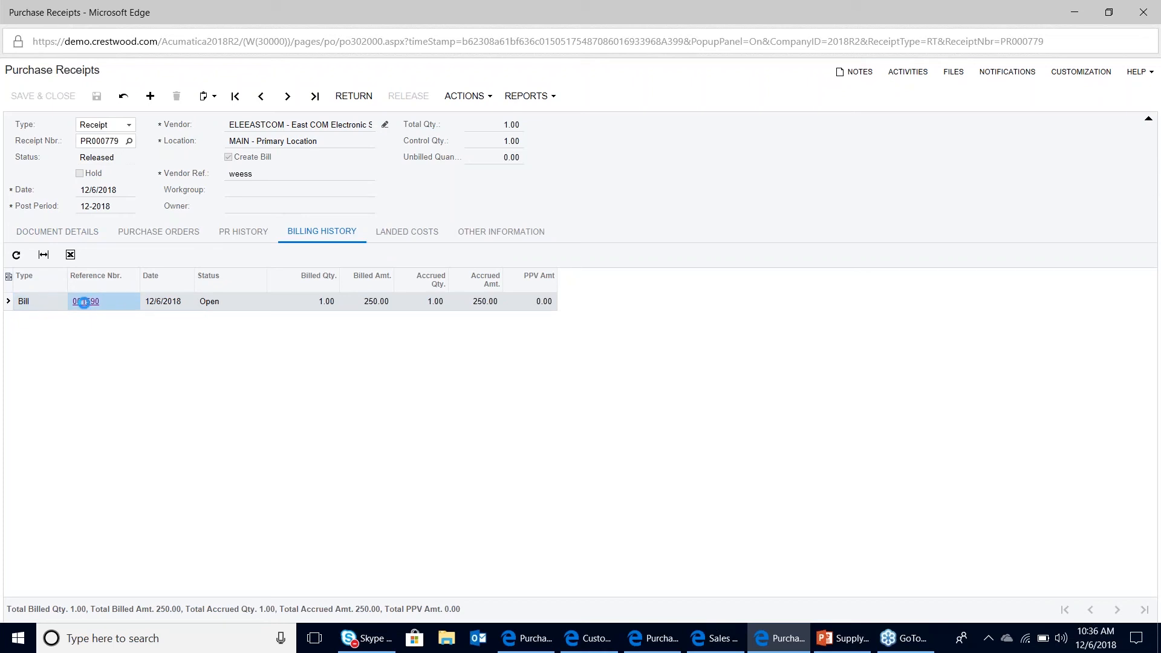
pyautogui.click(85, 302)
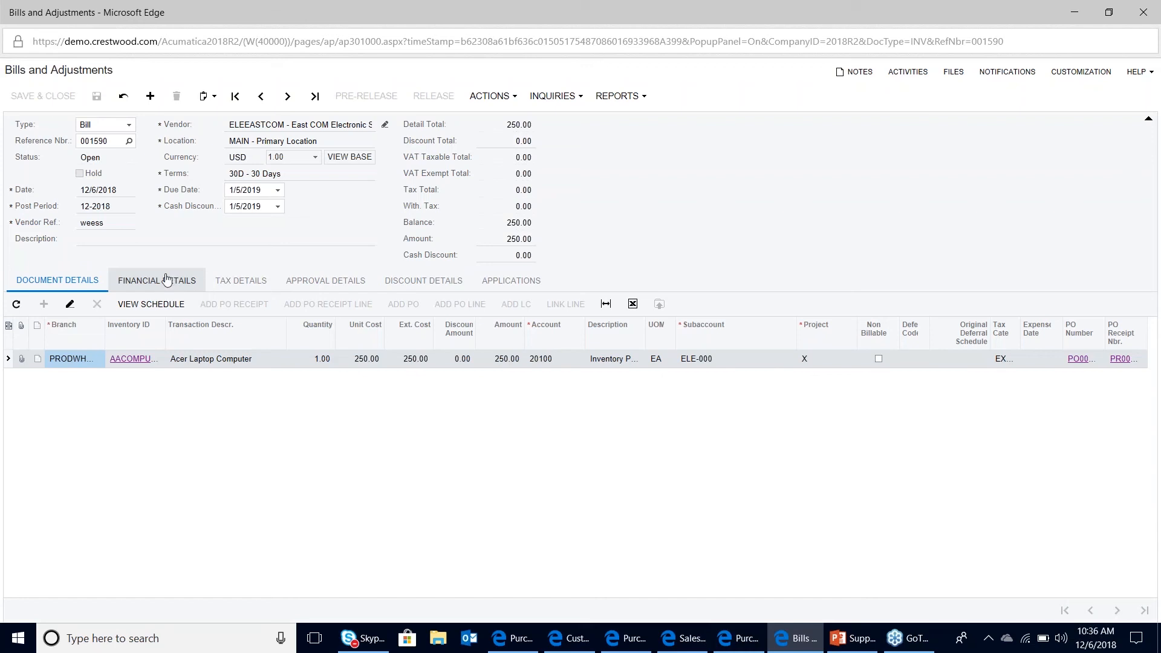
# Step: View the journal transactions of the batch linked in the bill's financial details, and return to the purchase receipt
pyautogui.click(171, 284)
pyautogui.click(145, 325)
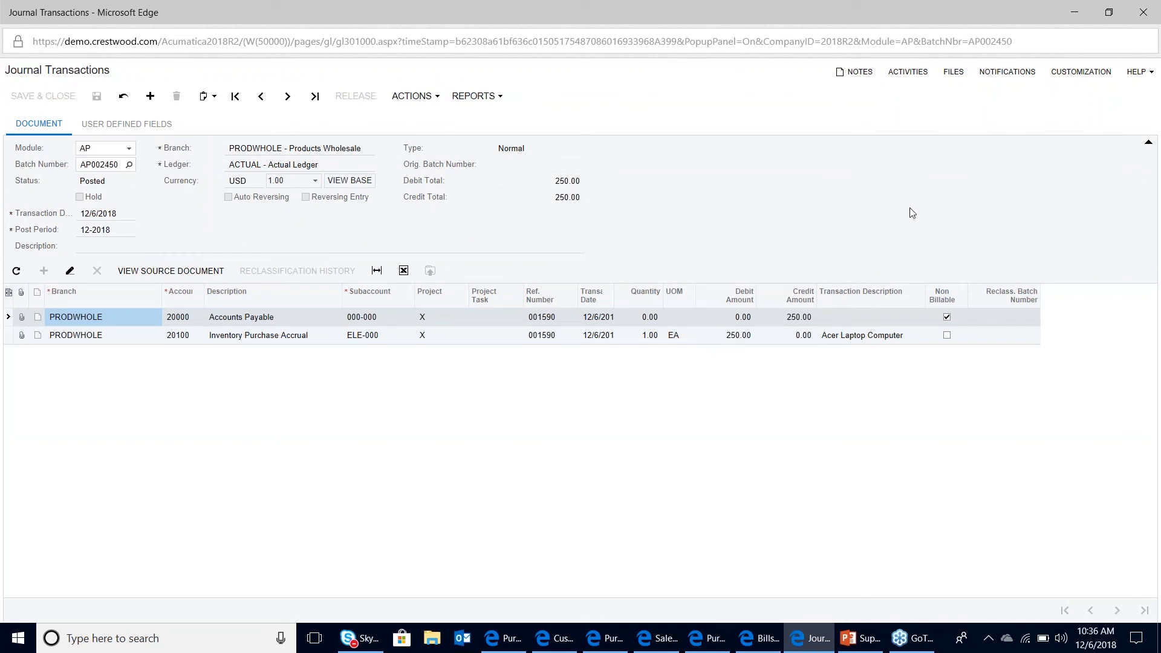
pyautogui.click(1144, 13)
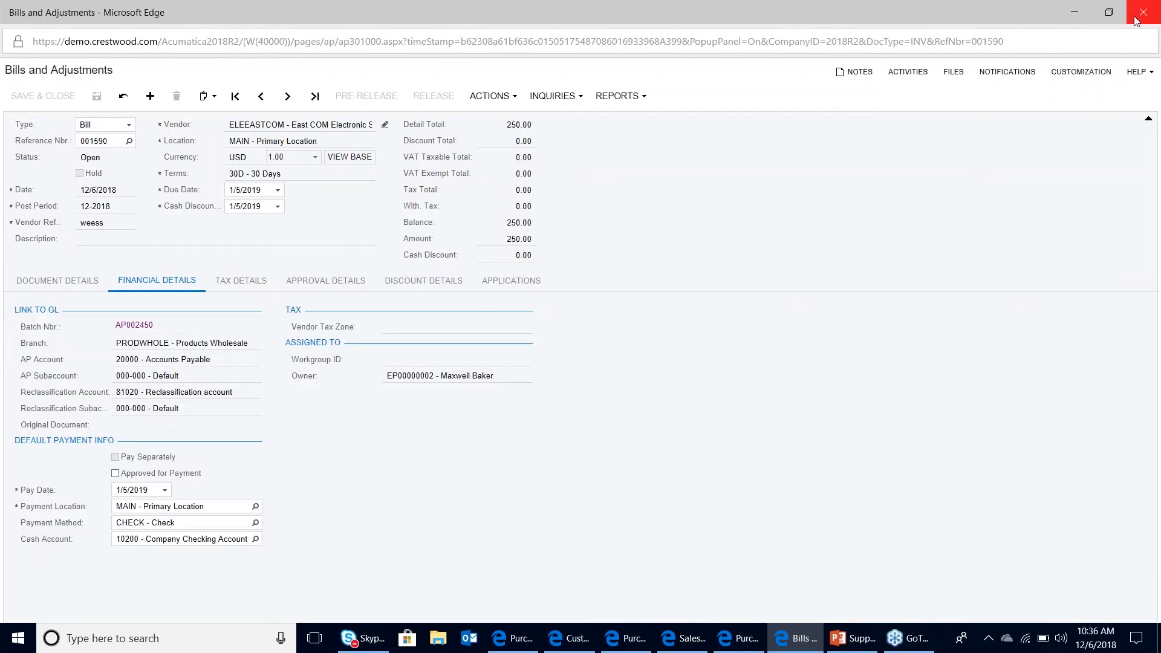
pyautogui.click(1142, 12)
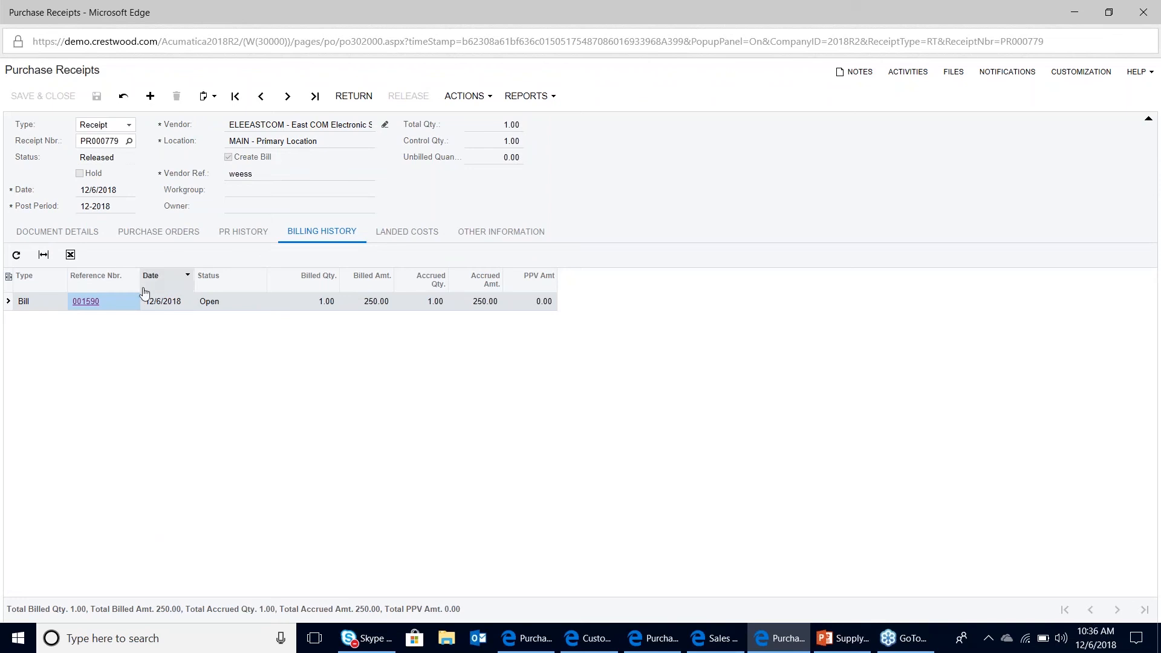
pyautogui.click(95, 303)
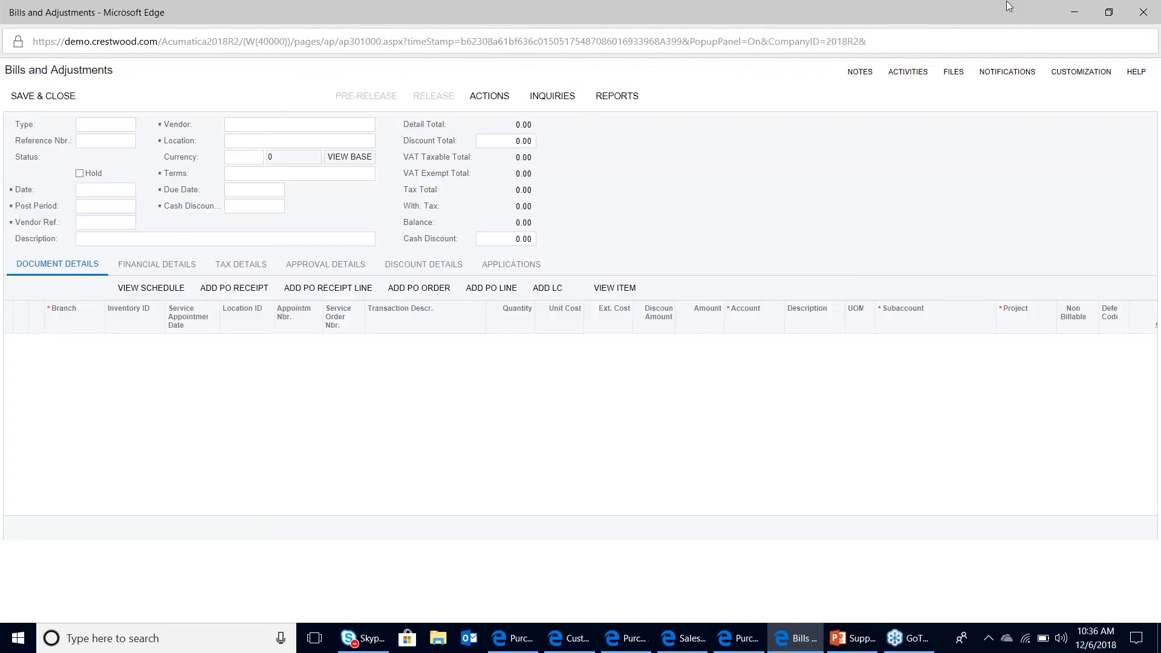
pyautogui.click(1143, 12)
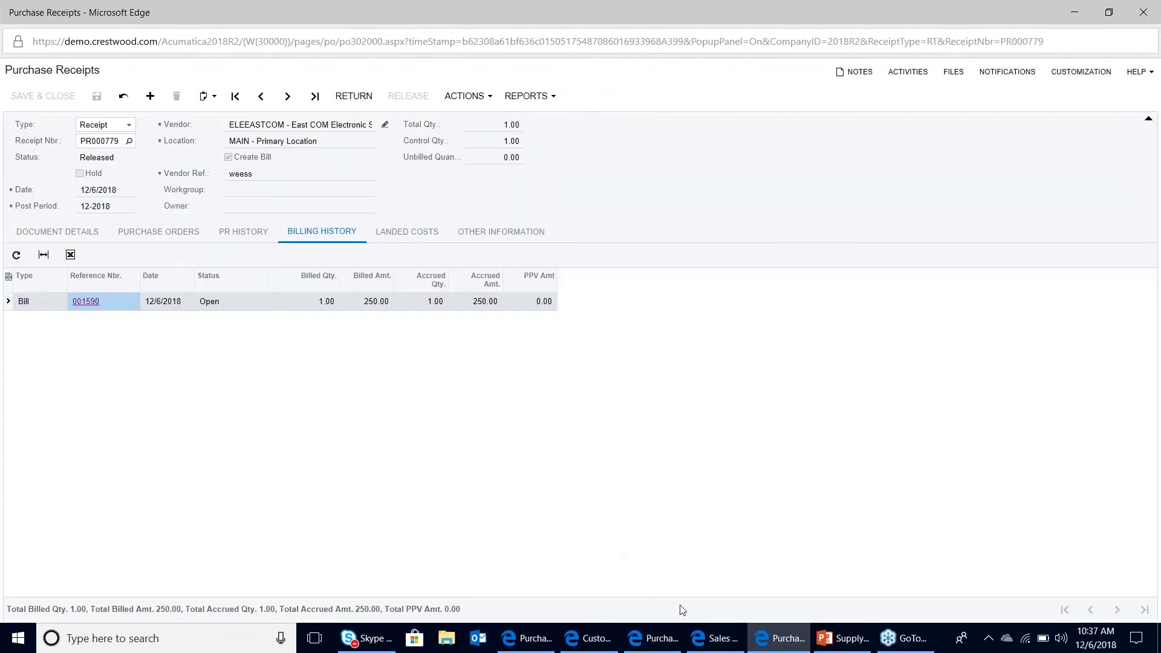
# Step: Open the inventory issue linked to the sales order's shipment and view the journal transactions of its batch
pyautogui.click(715, 638)
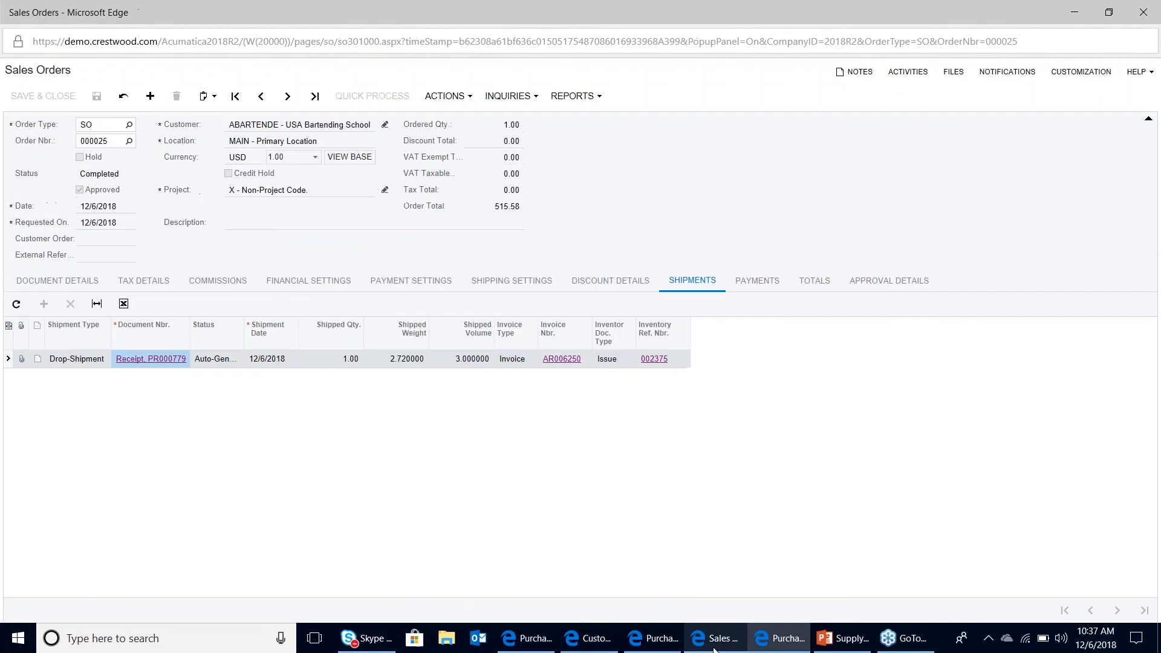
pyautogui.click(656, 359)
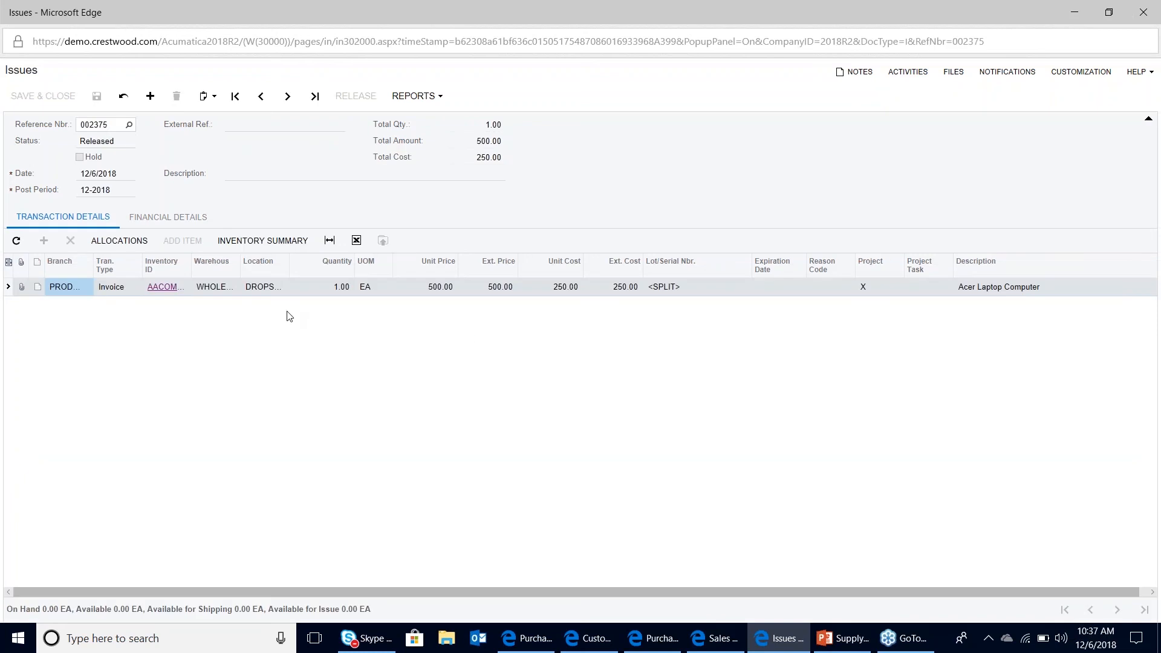
pyautogui.click(141, 222)
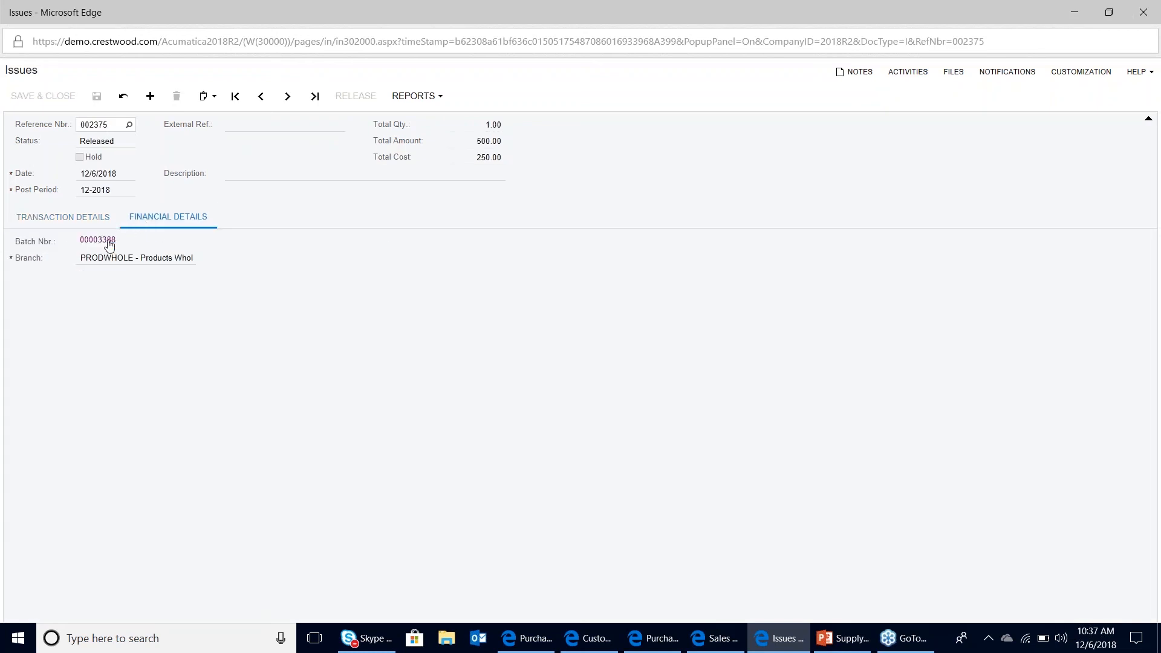
pyautogui.click(108, 241)
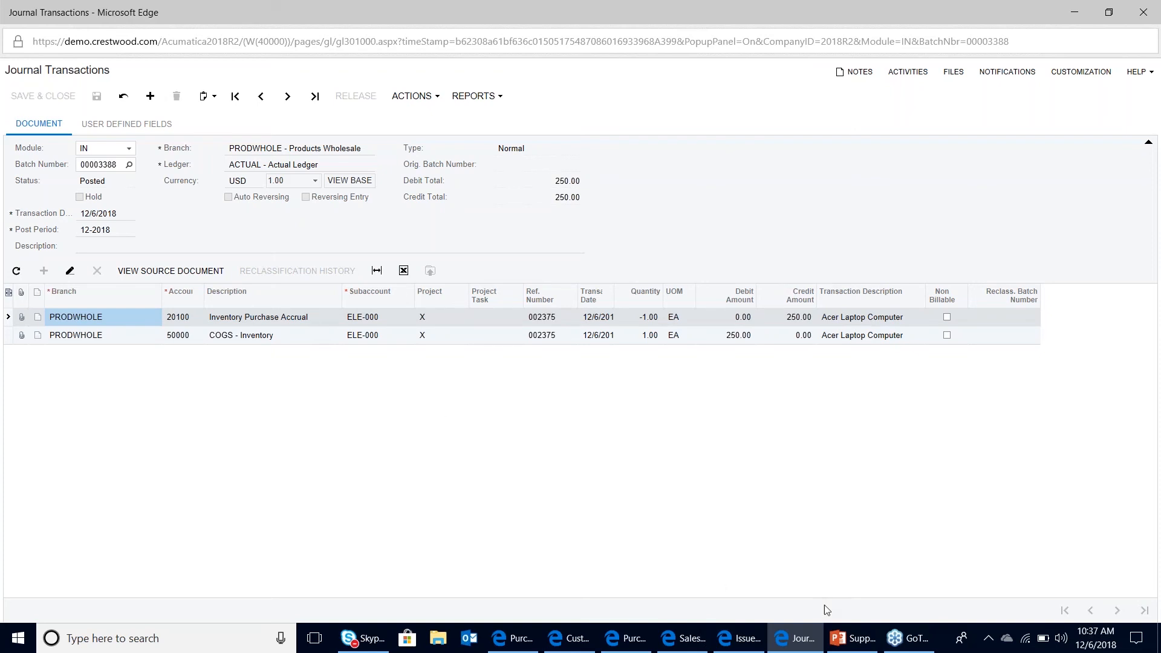
# Step: Switch to the PowerPoint presentation and go back to the full topics overview on slide 2
pyautogui.click(860, 639)
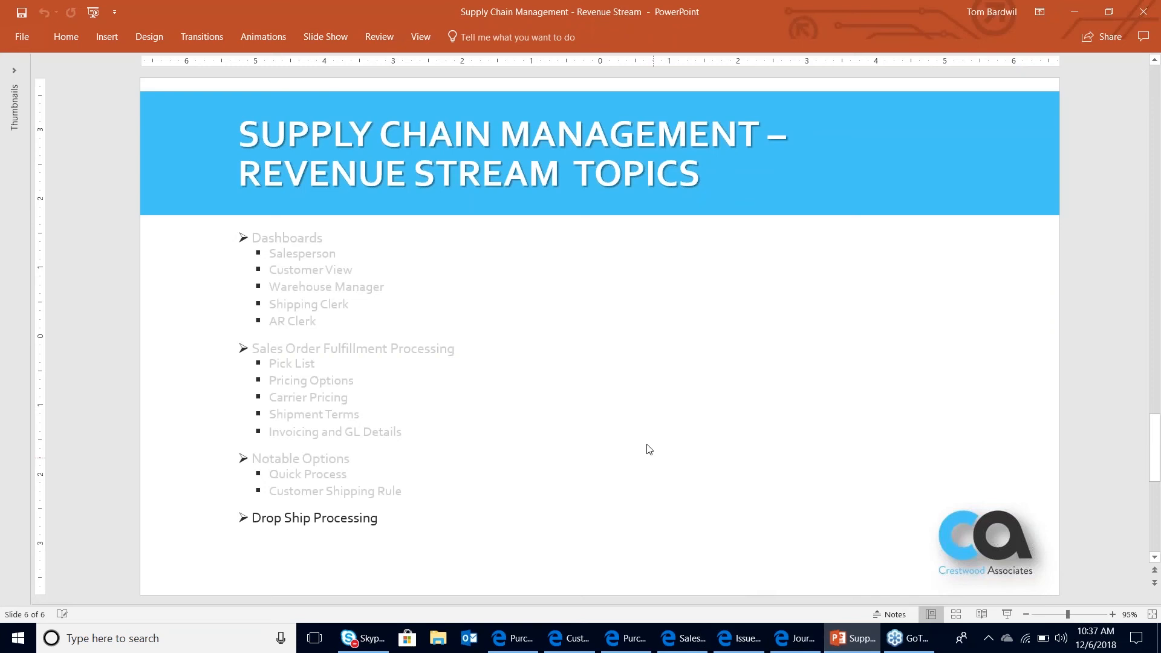
pyautogui.scroll(1, 657, 445)
pyautogui.scroll(4, 657, 444)
pyautogui.scroll(-1, 658, 444)
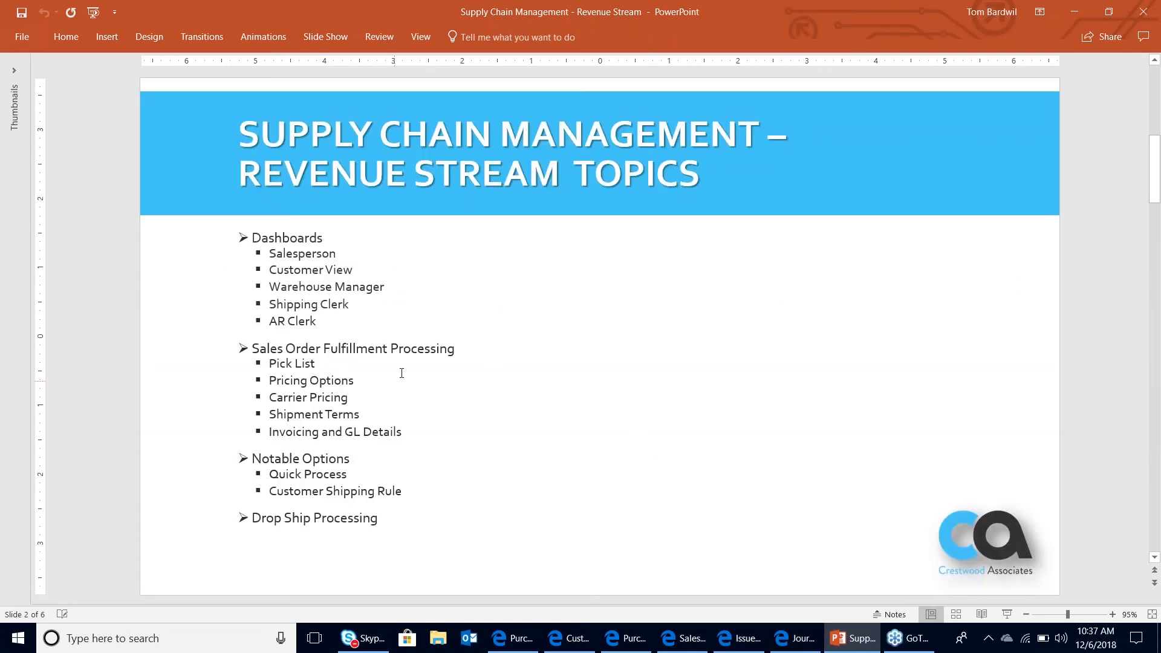
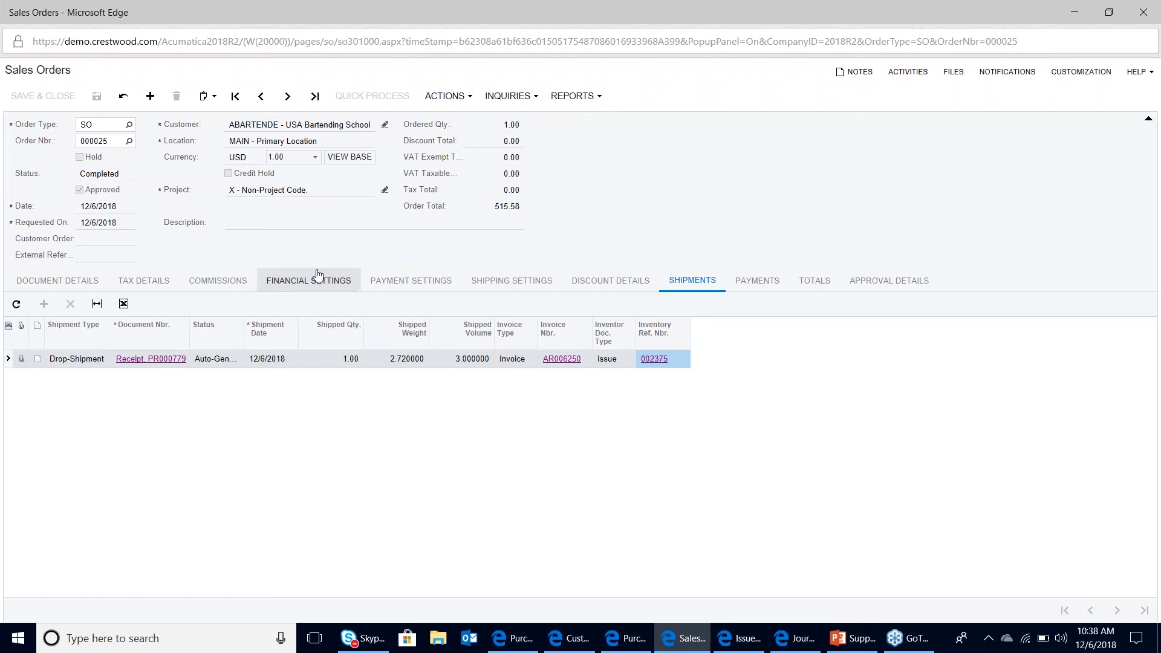
# Step: View the sales order's payment settings and close the sales order, journal transactions and inventory issue windows
pyautogui.click(405, 290)
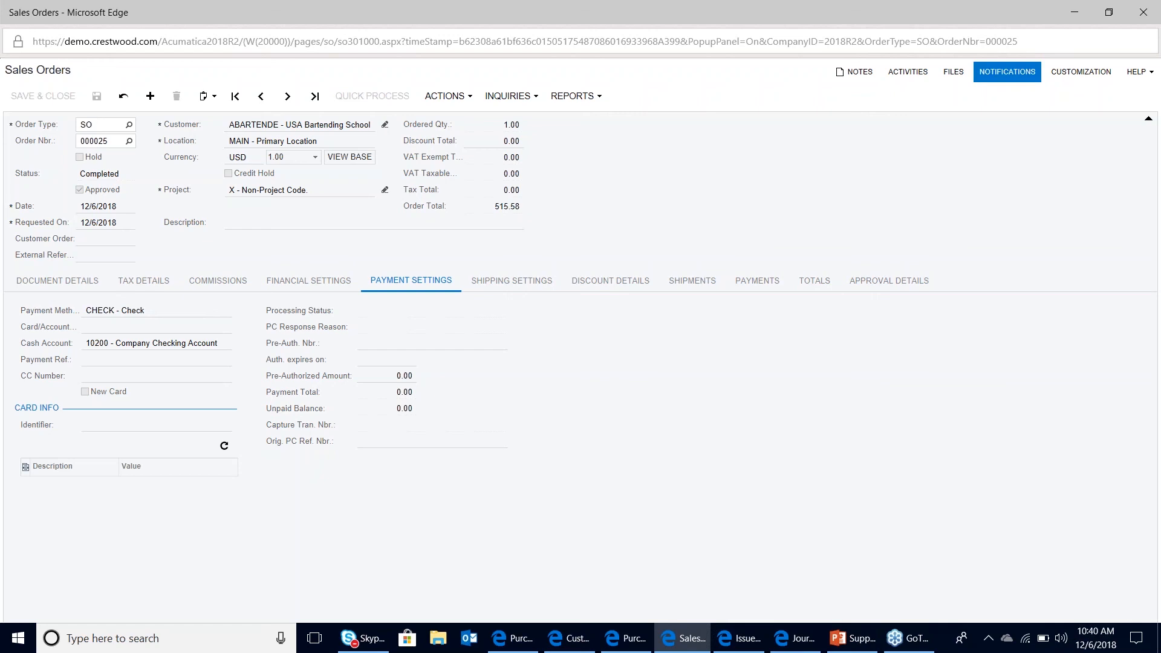
pyautogui.click(1143, 12)
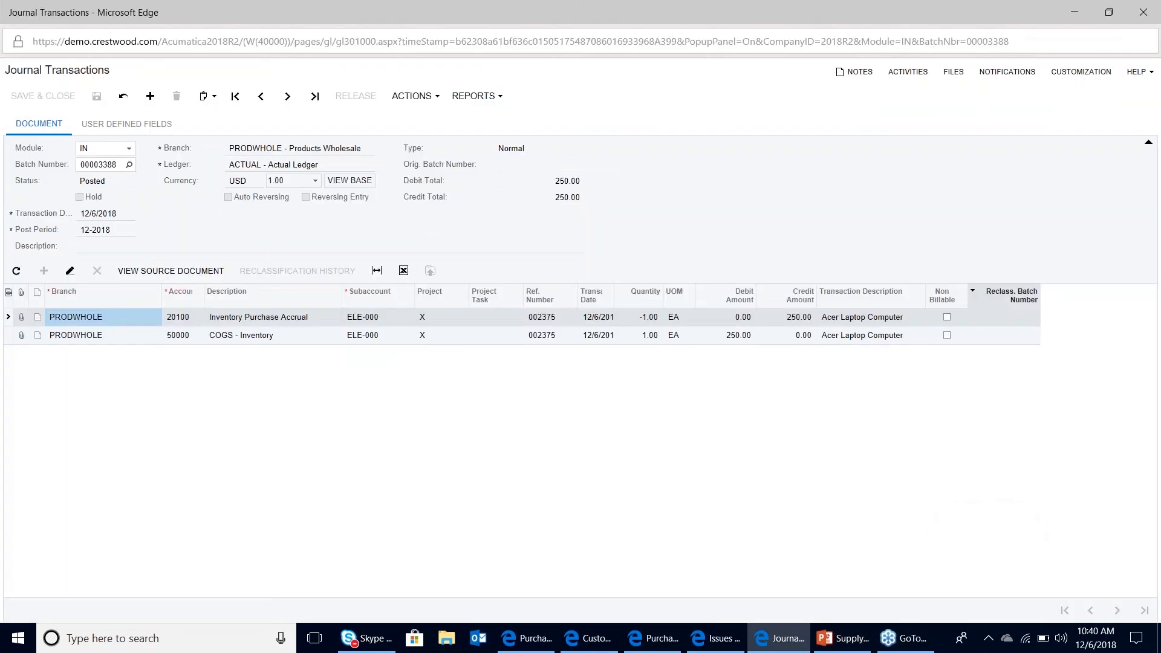
pyautogui.click(1134, 8)
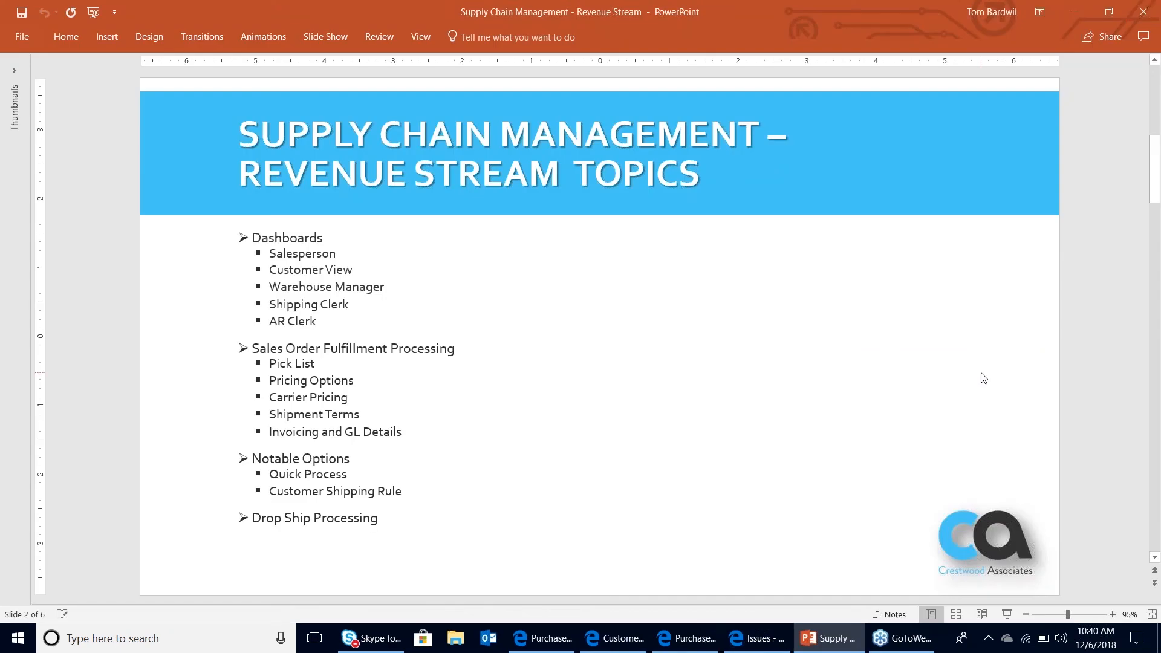
pyautogui.click(756, 638)
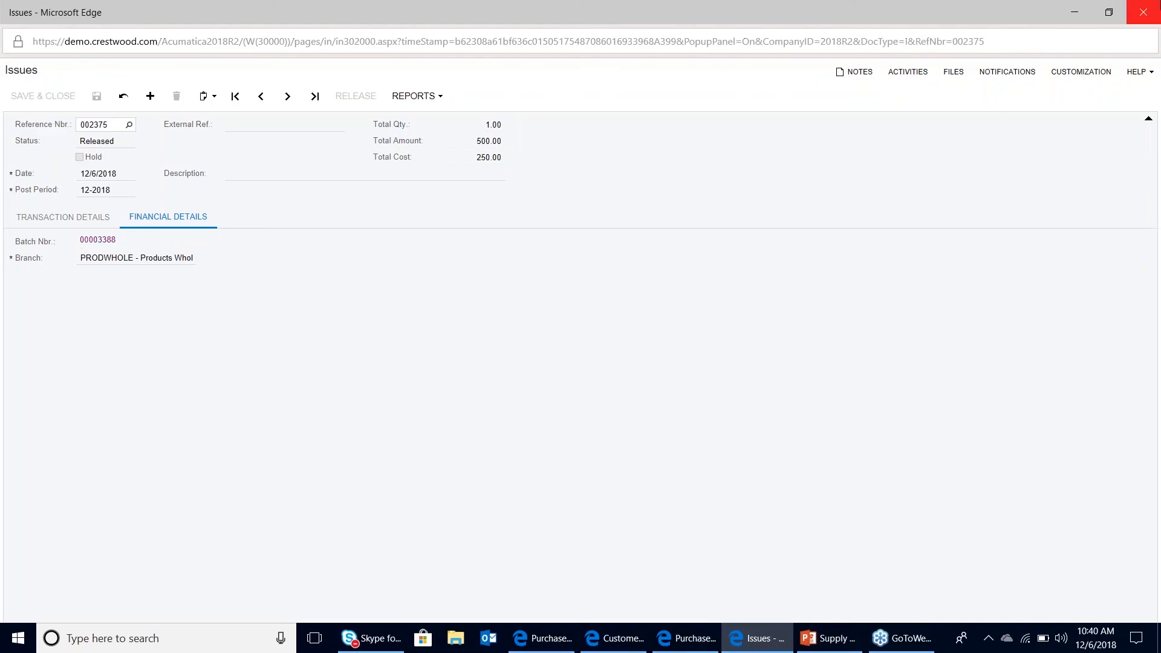
pyautogui.click(1143, 12)
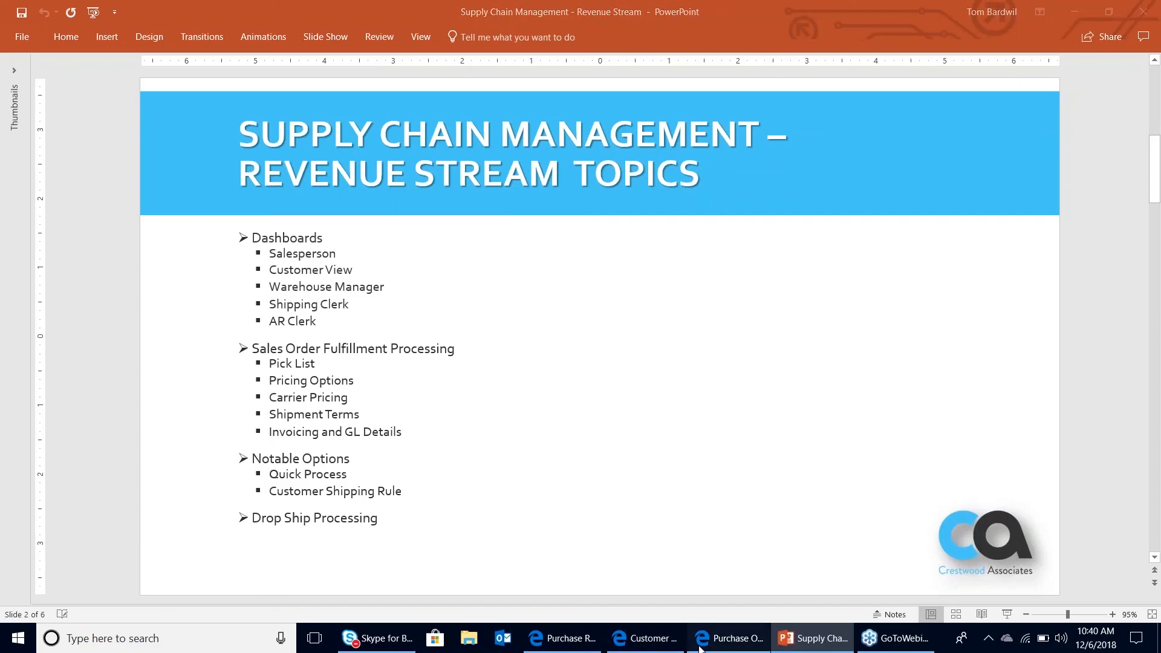
# Step: Close the purchase order with its SO demand list and the Customer Master window
pyautogui.click(700, 646)
pyautogui.click(772, 466)
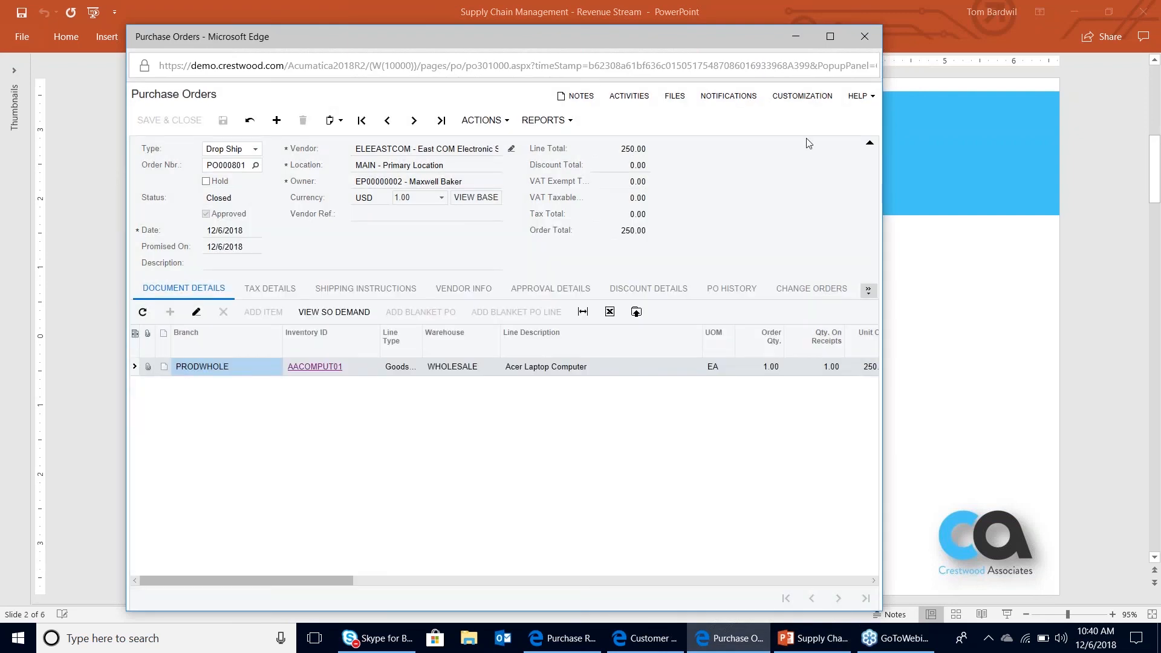
pyautogui.click(865, 36)
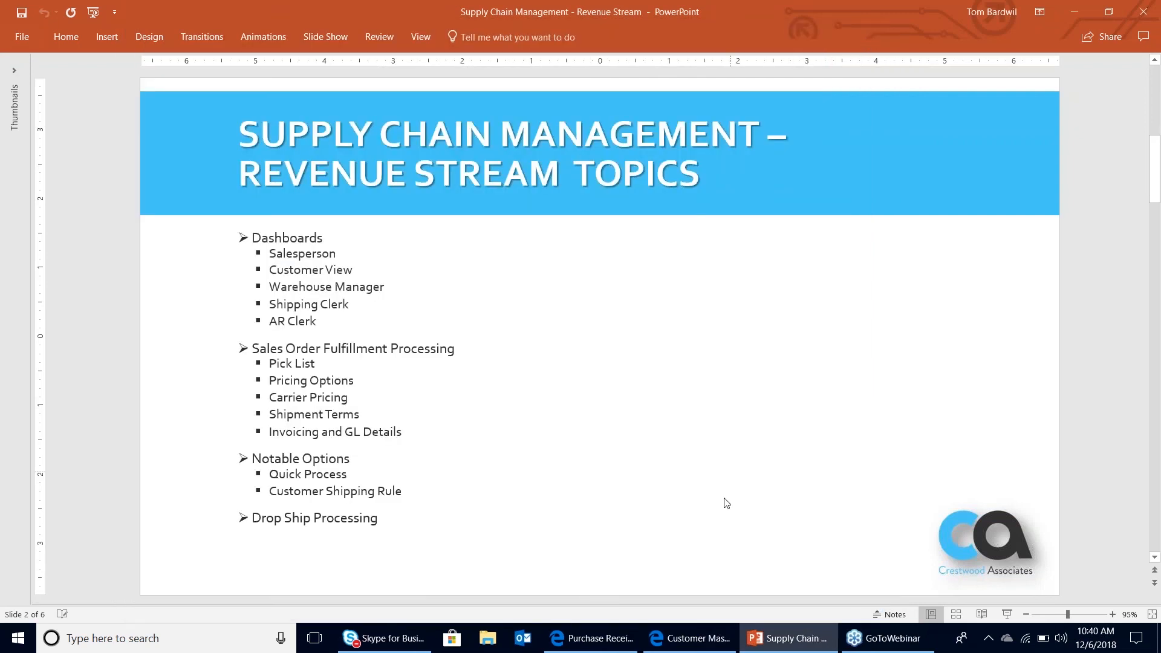
pyautogui.click(689, 638)
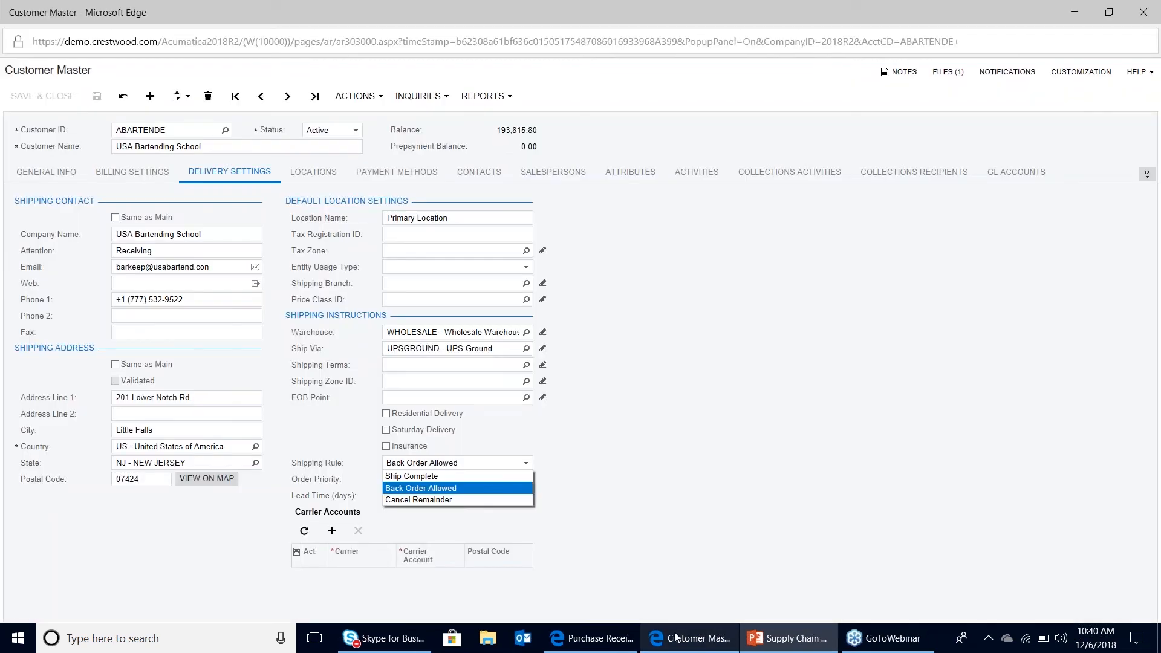
pyautogui.click(1149, 9)
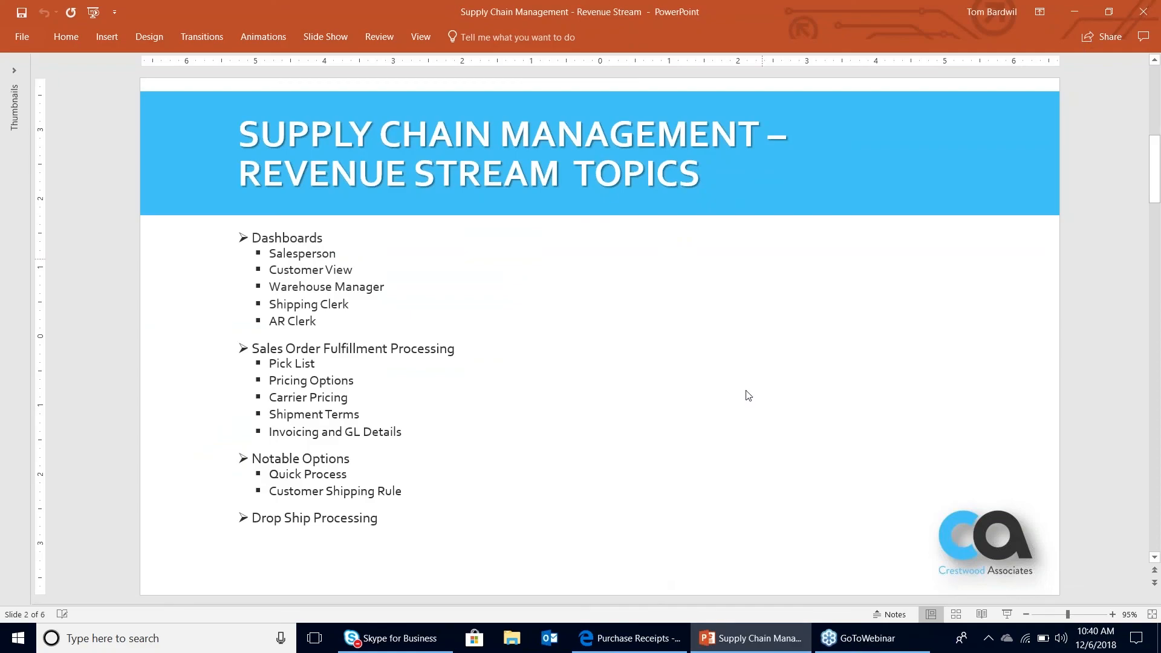
# Step: Switch to Acumatica and create a new sales order for the customer ABARTENDE - USA Bartending School
pyautogui.click(630, 638)
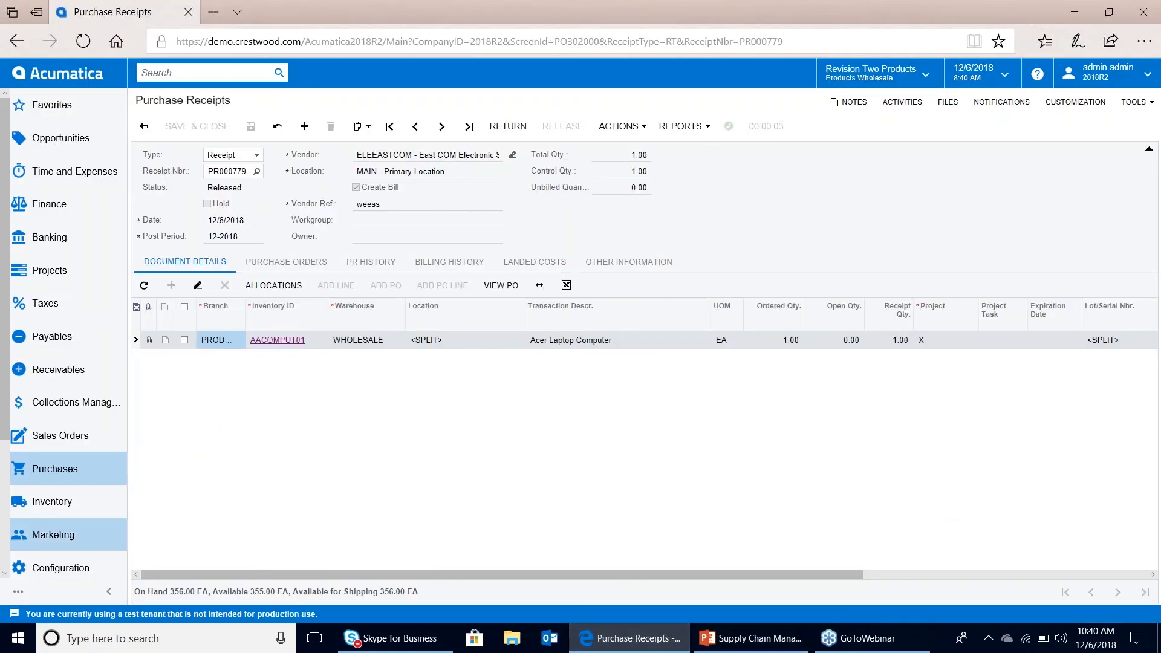
pyautogui.click(90, 444)
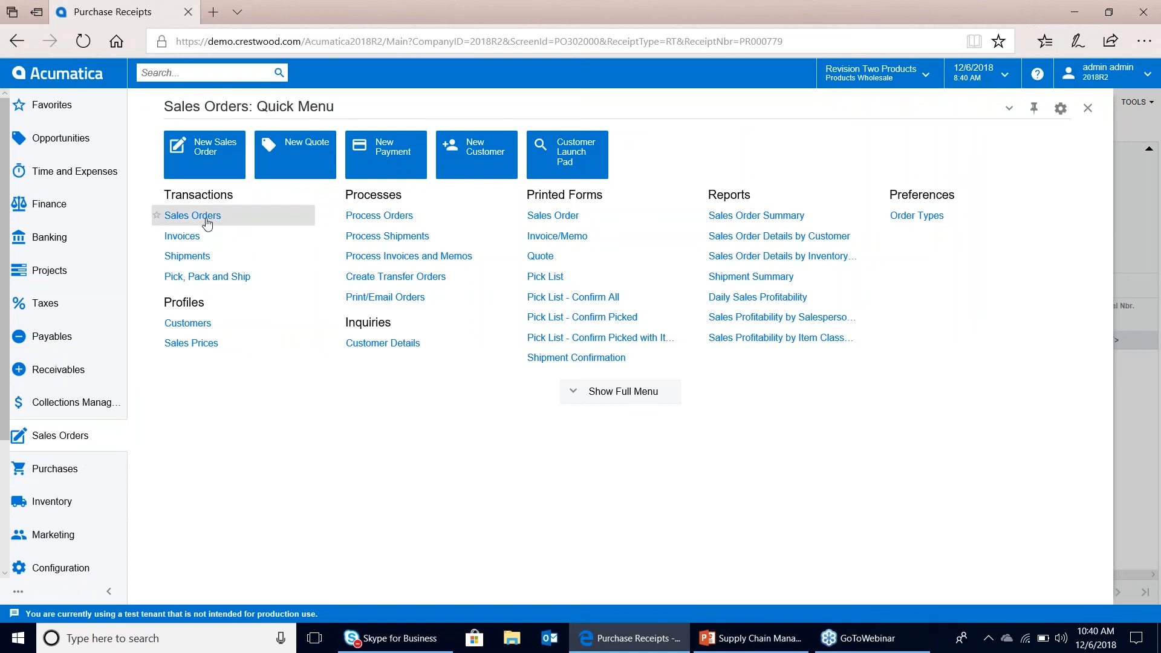
pyautogui.click(176, 216)
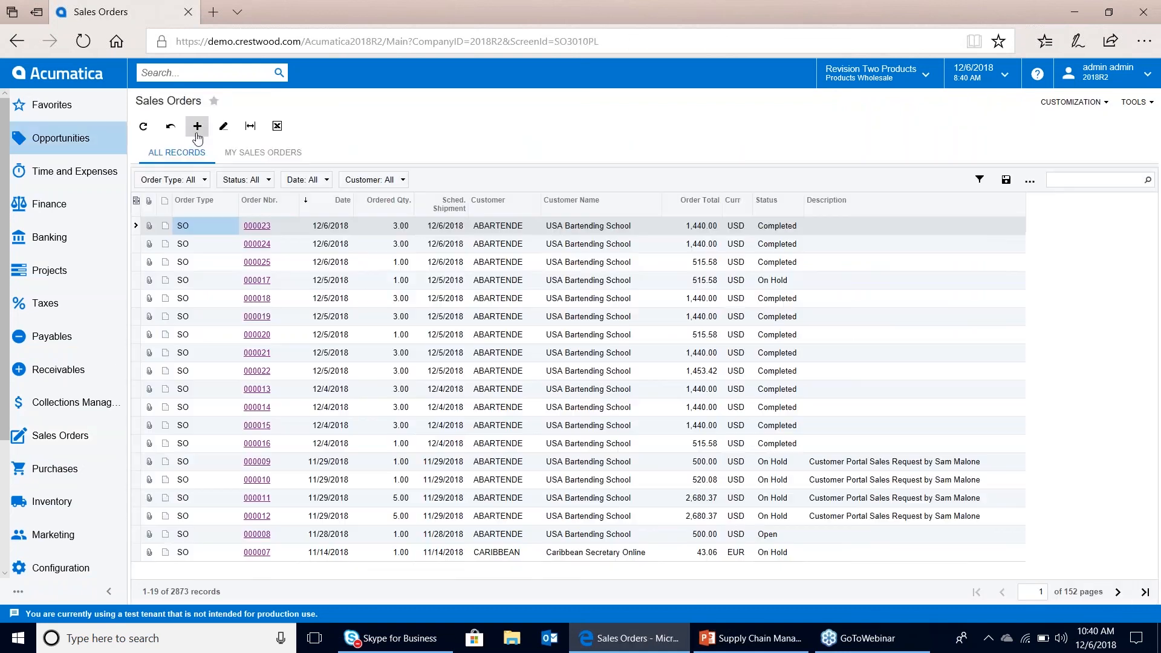
pyautogui.click(197, 125)
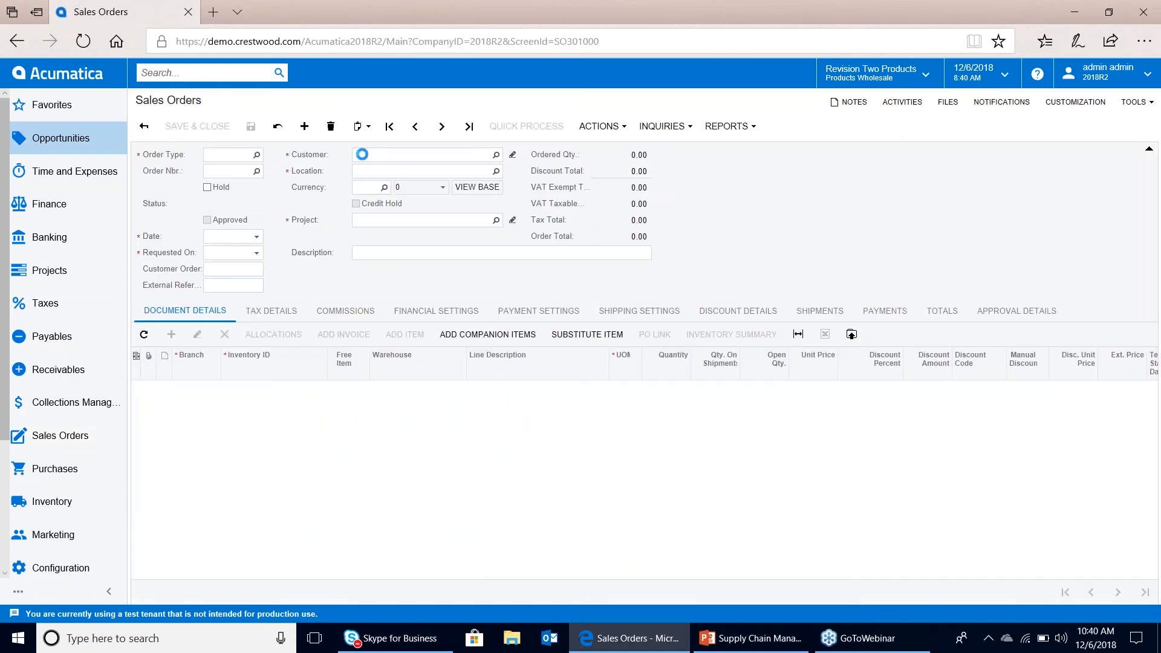
pyautogui.click(422, 154)
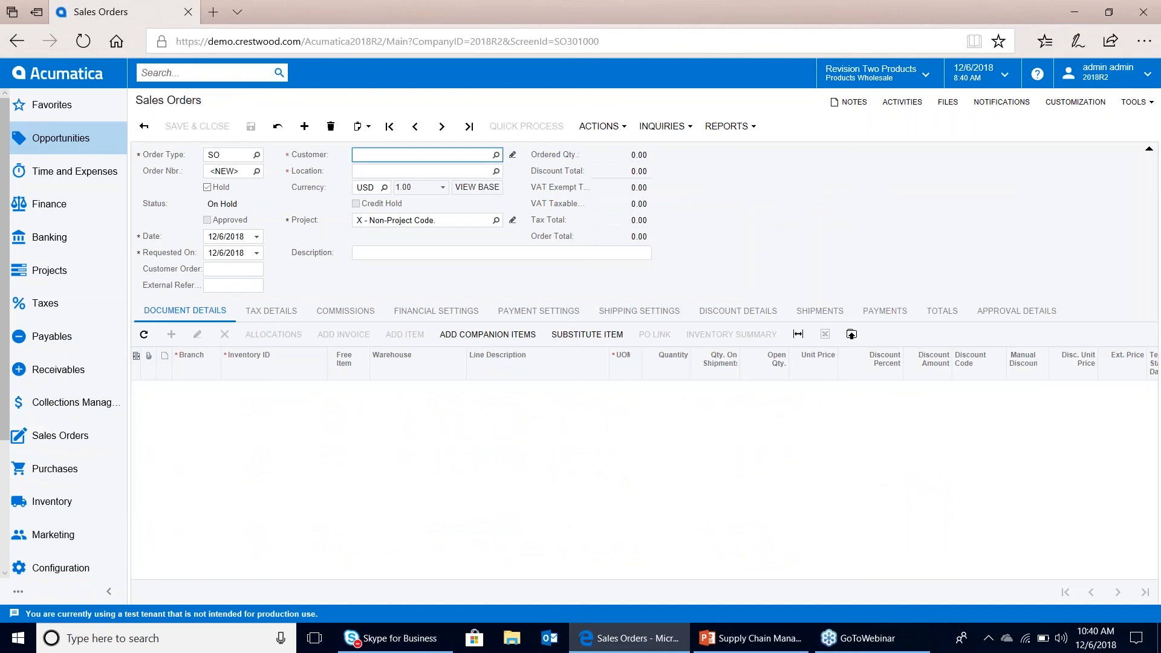
pyautogui.write('usa b')
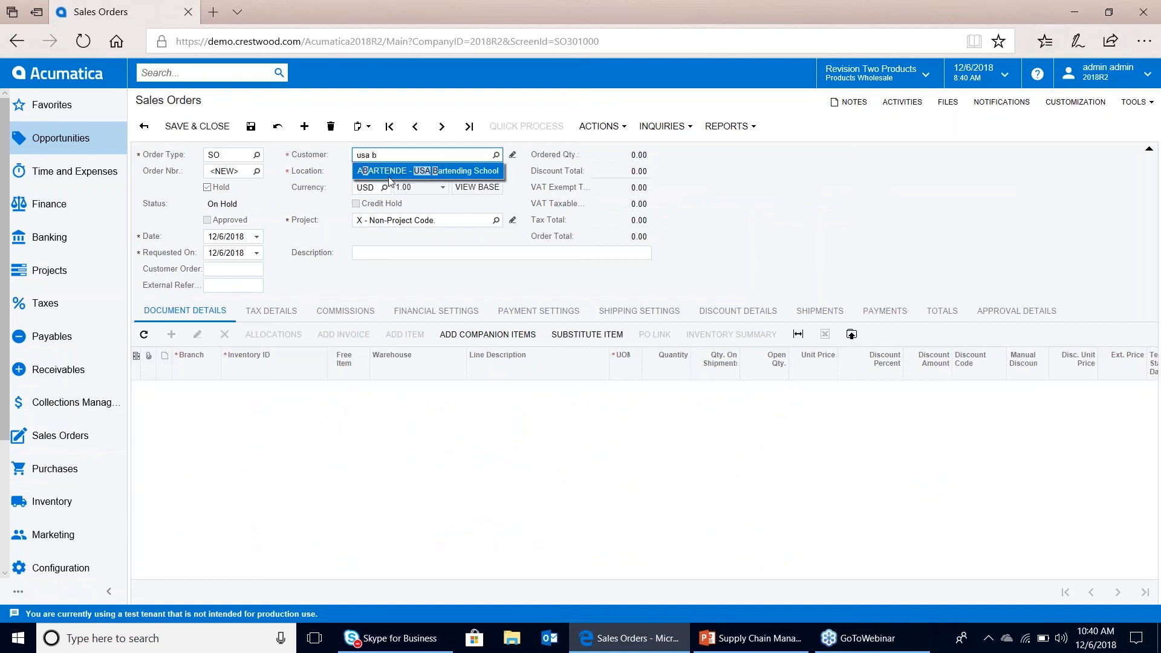
pyautogui.click(390, 174)
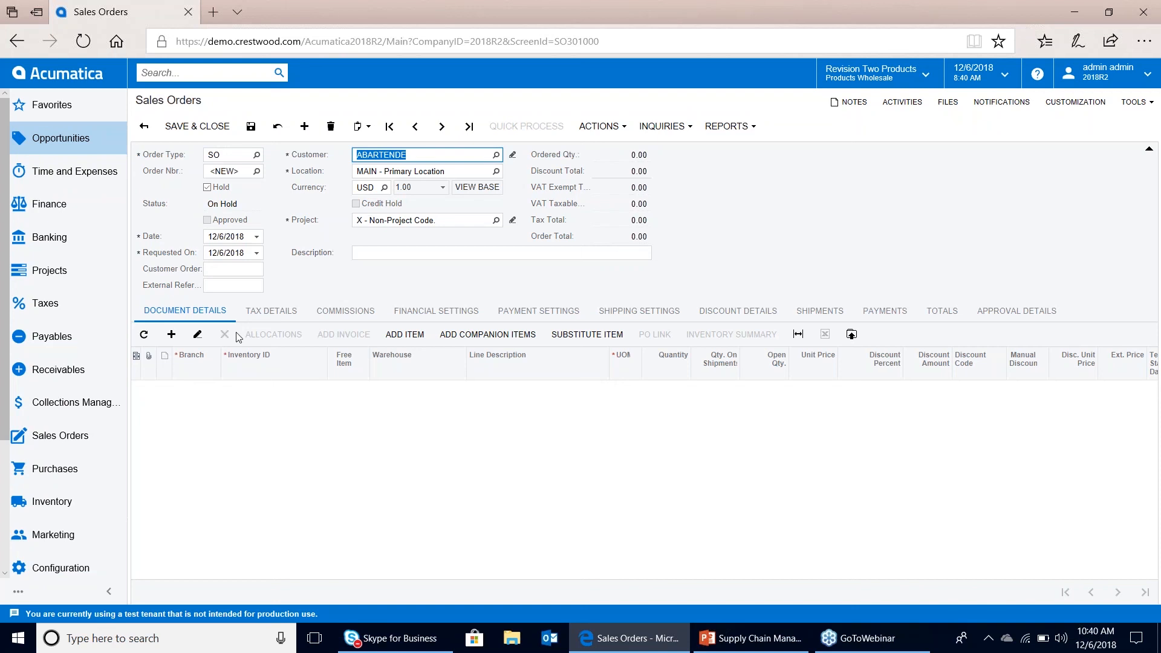
# Step: Add a line for the Acer Laptop Computer (AACOMPUT01) with quantity 1 to the sales order
pyautogui.click(171, 334)
pyautogui.press('Tab')
pyautogui.write('acer')
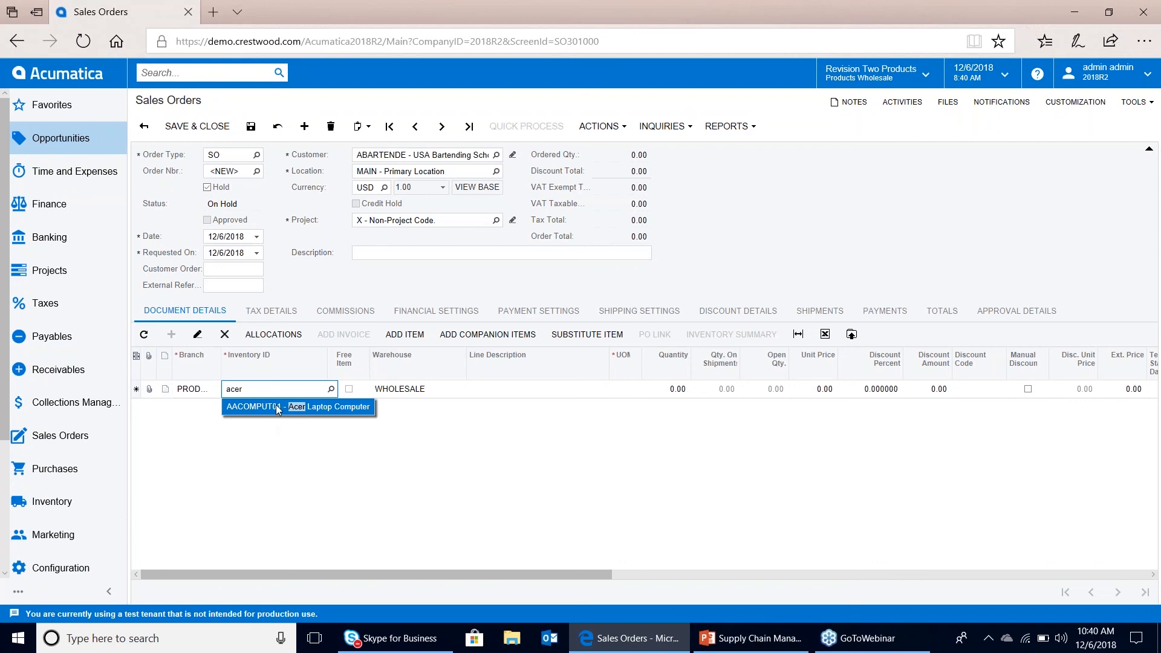
pyautogui.click(278, 407)
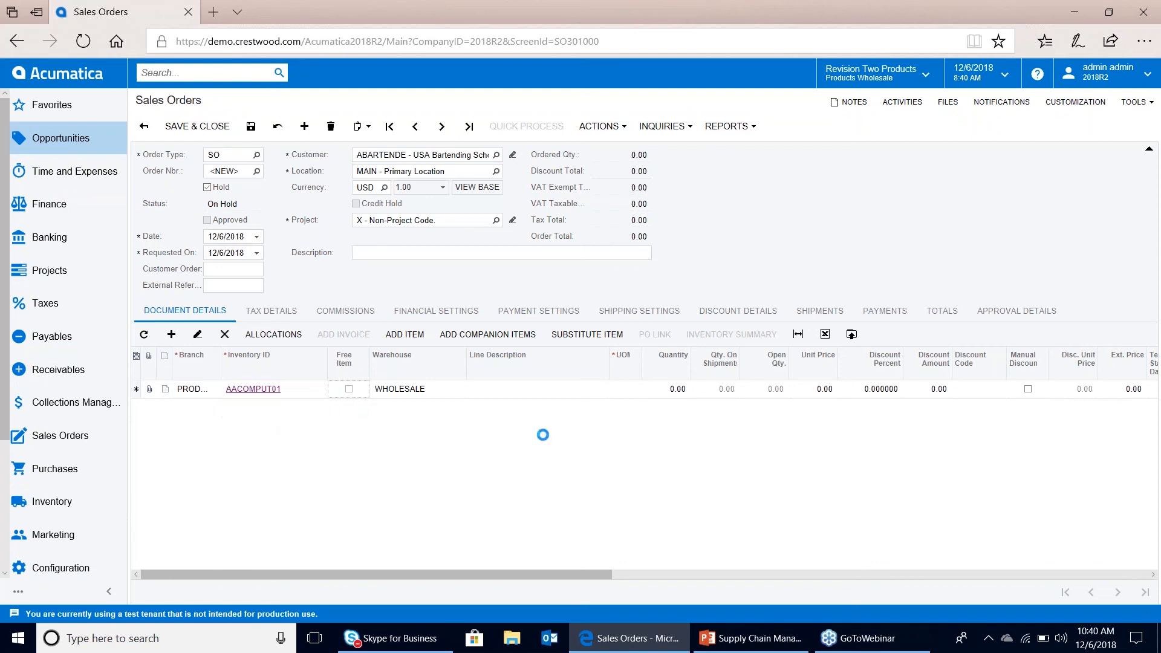
pyautogui.click(679, 390)
pyautogui.write('1')
pyautogui.press('Tab')
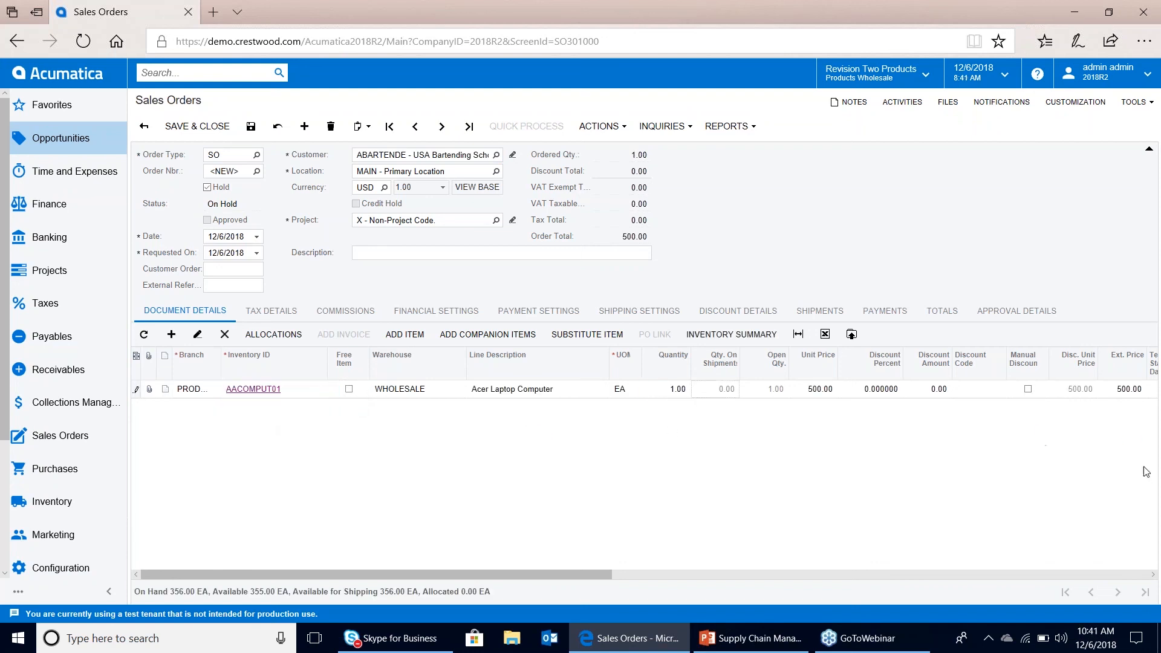
# Step: Mark the laptop line for PO with Drop-Ship as its PO source and save the sales order
pyautogui.click(1150, 576)
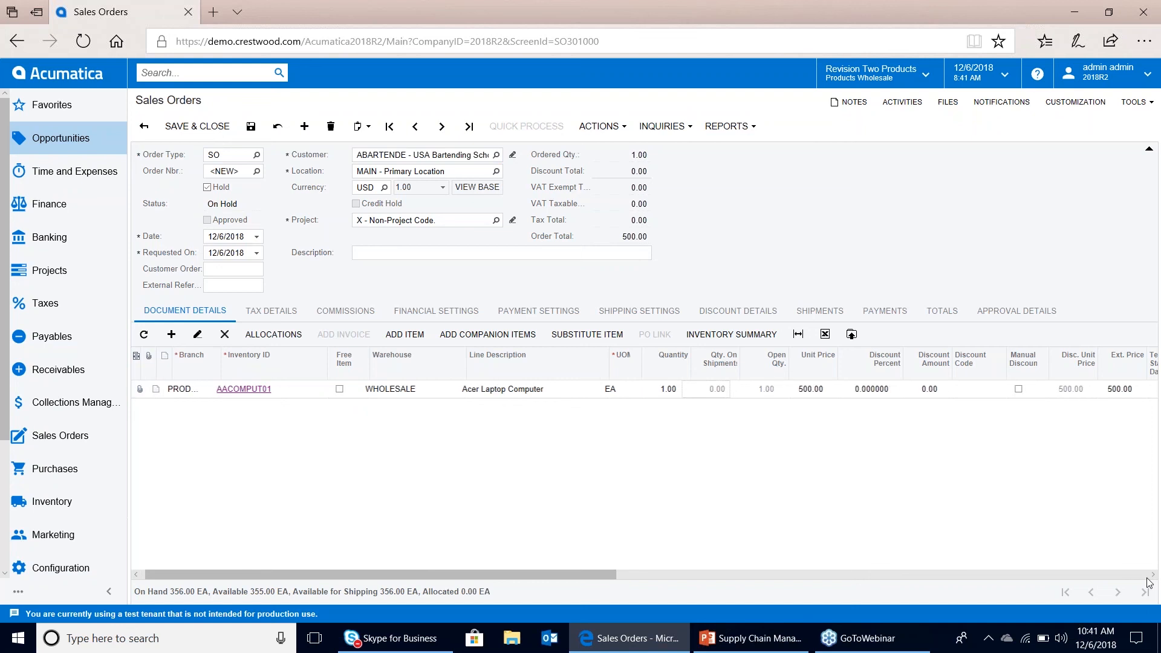
pyautogui.click(1148, 578)
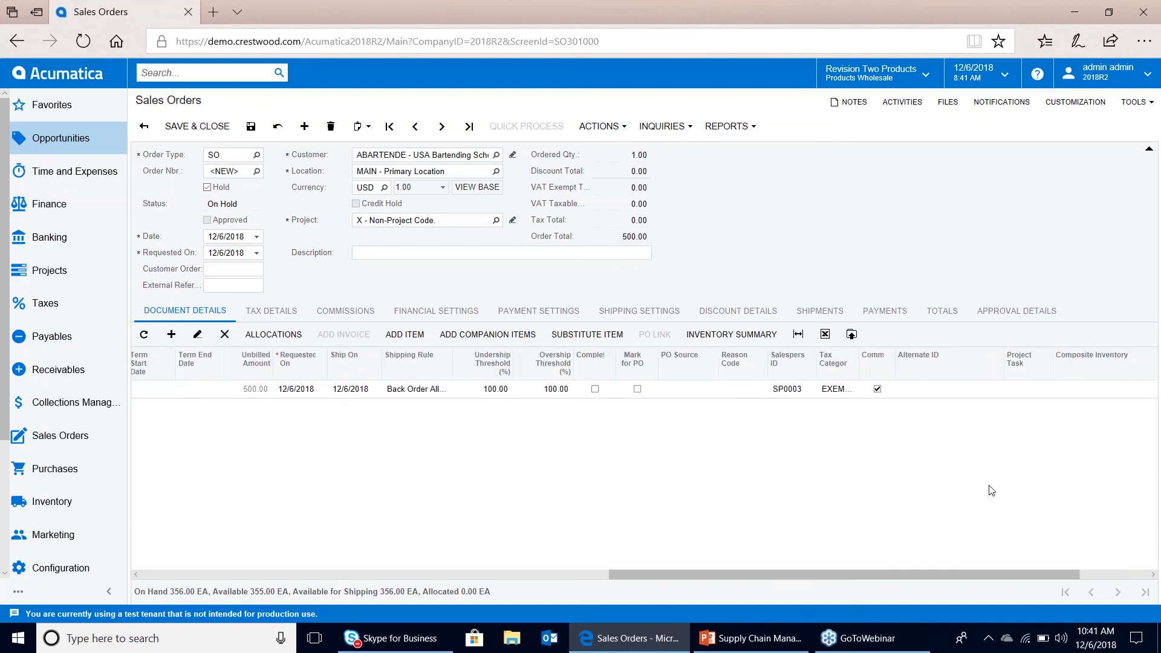
pyautogui.click(638, 388)
pyautogui.click(690, 390)
pyautogui.click(722, 389)
pyautogui.click(714, 404)
pyautogui.click(250, 126)
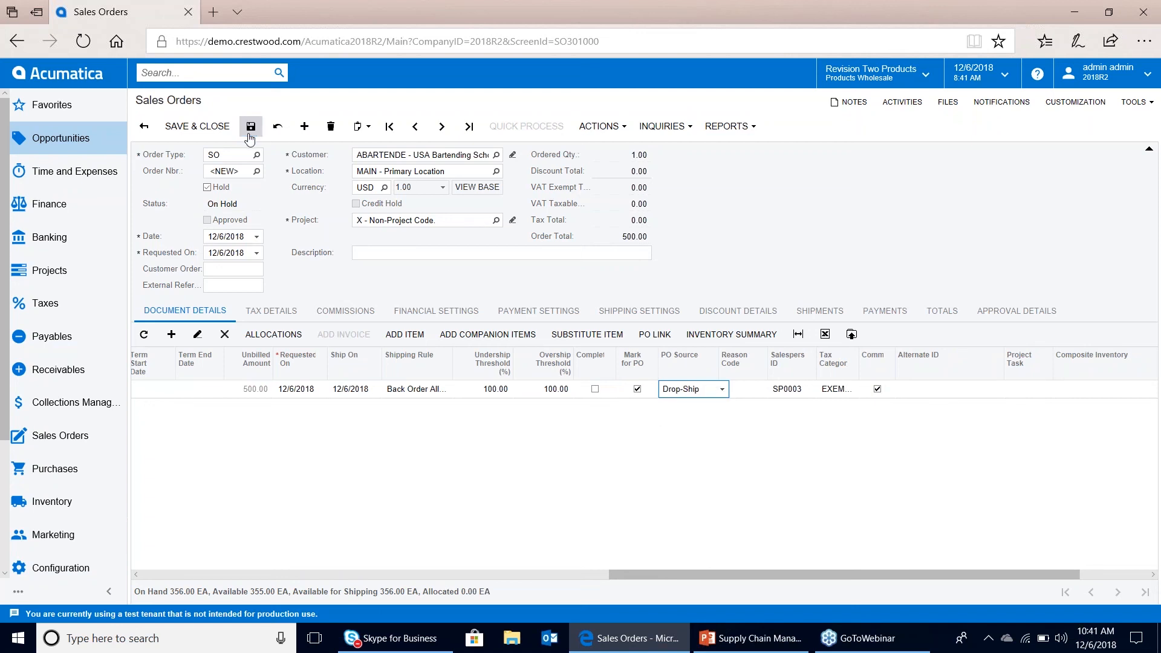
# Step: Review the sales order's shipping settings and the freight information in its totals
pyautogui.click(657, 312)
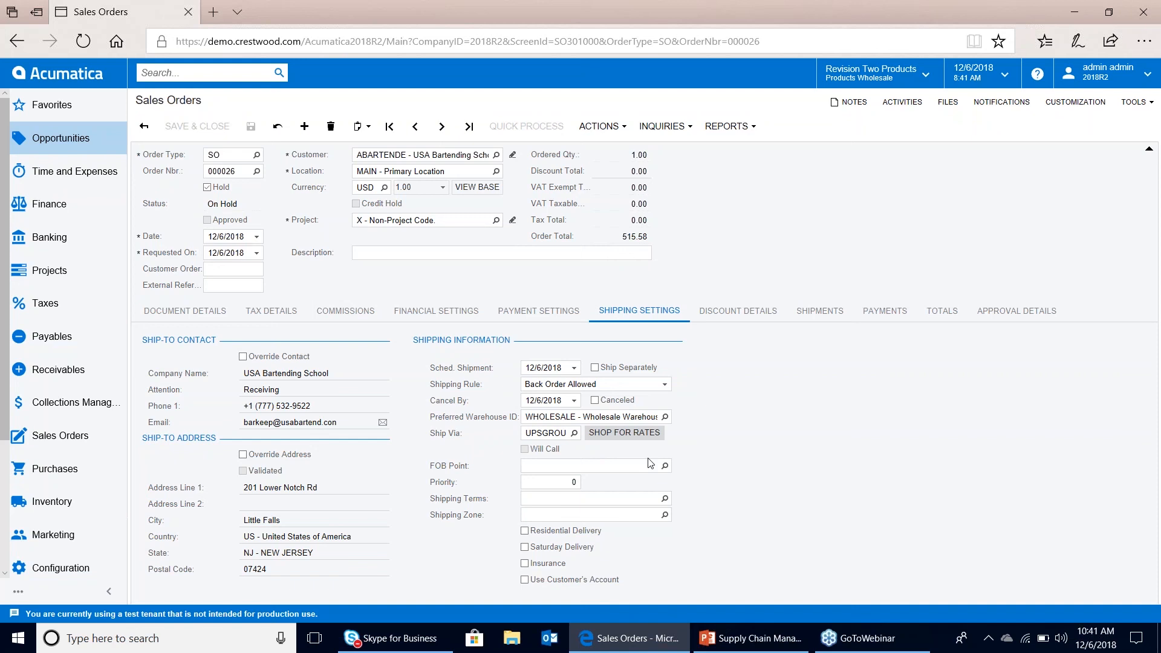
pyautogui.click(935, 309)
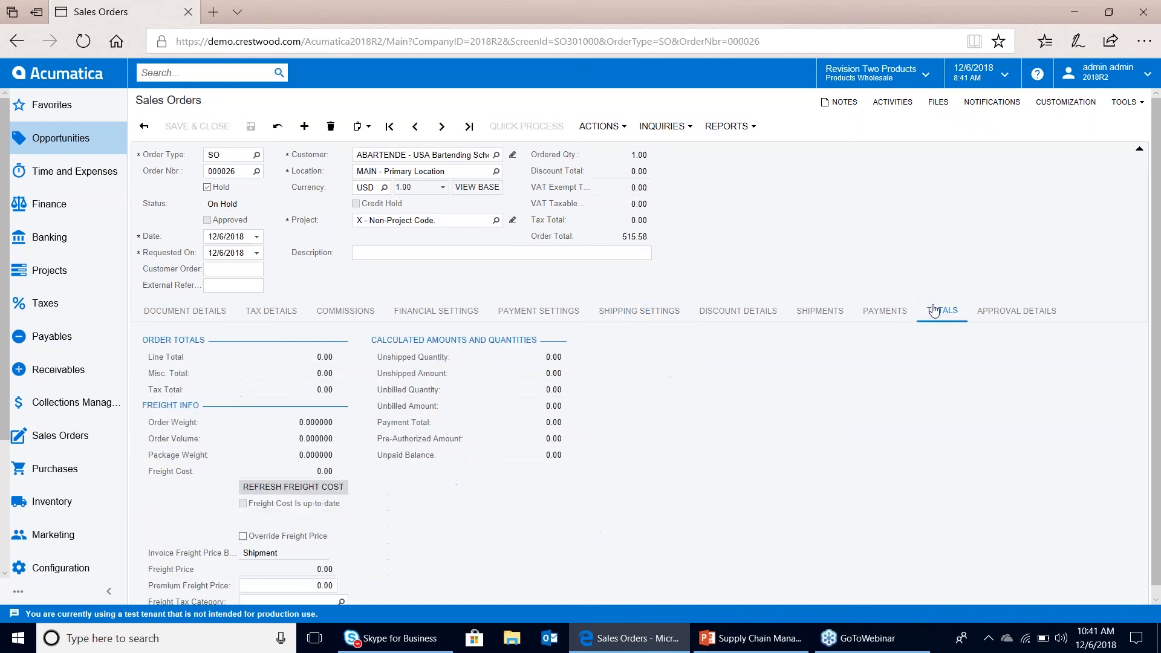
pyautogui.click(298, 473)
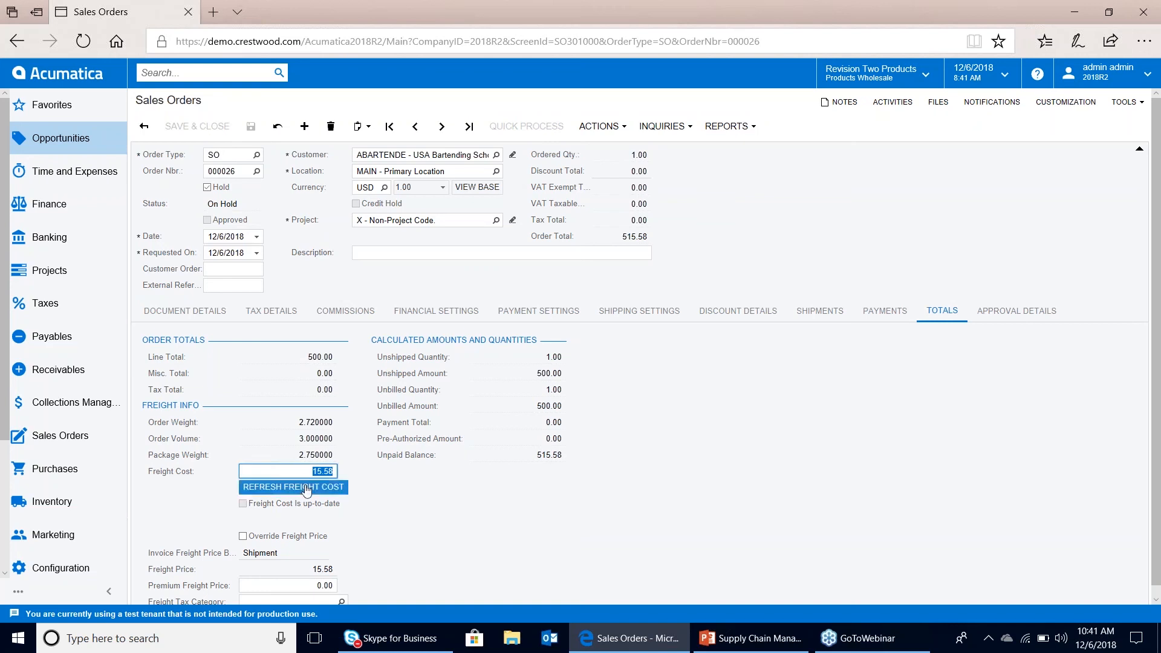
pyautogui.click(651, 319)
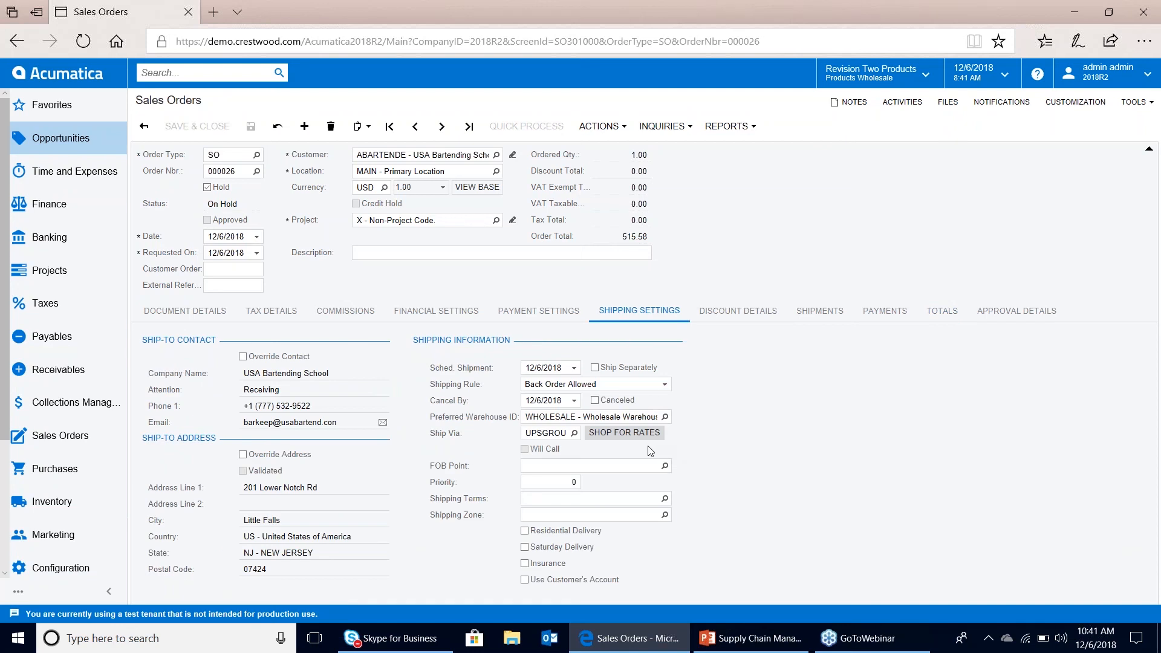
pyautogui.click(941, 311)
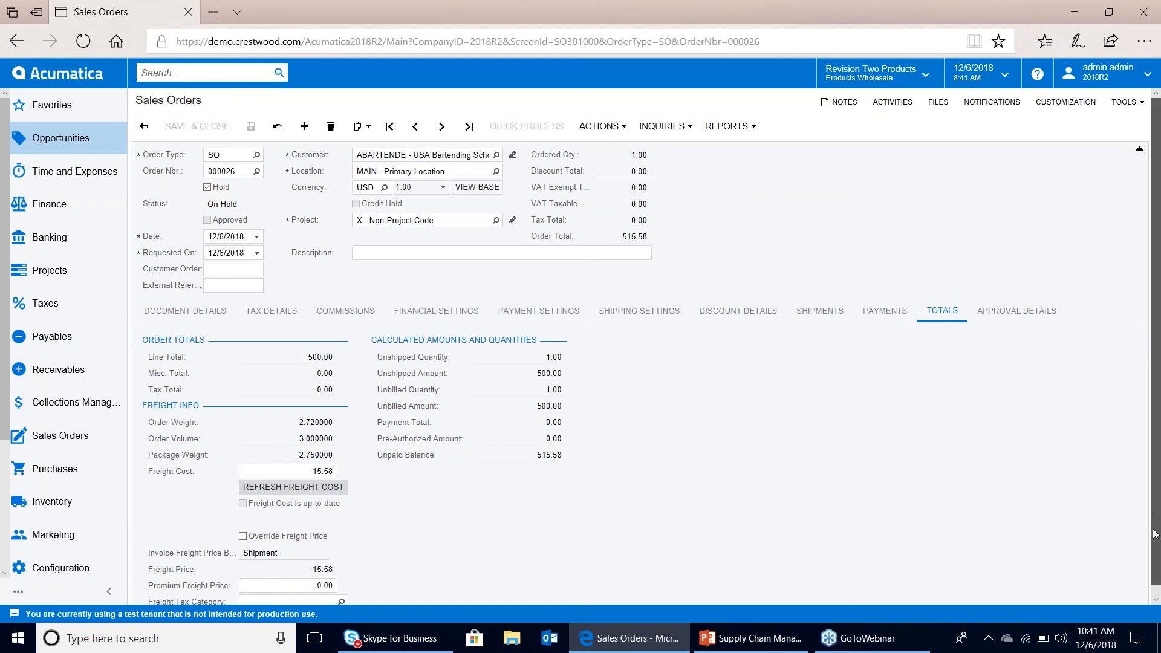
pyautogui.scroll(-1, 1151, 558)
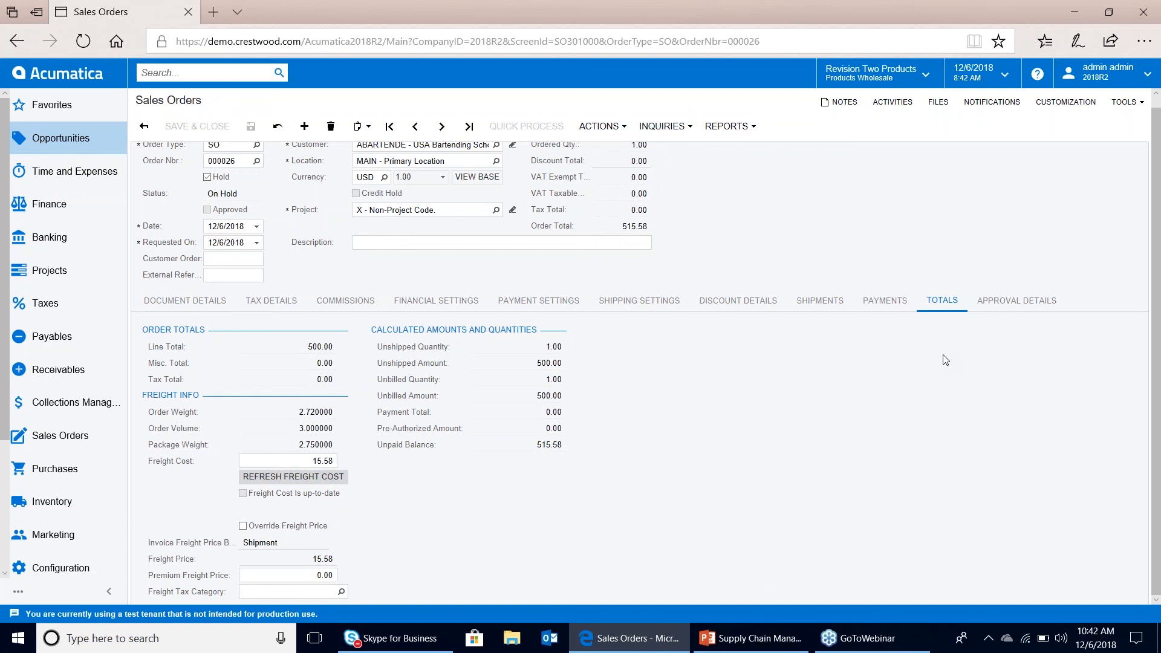
# Step: Show the full list of Sales Orders items and open the Process Orders screen
pyautogui.click(57, 446)
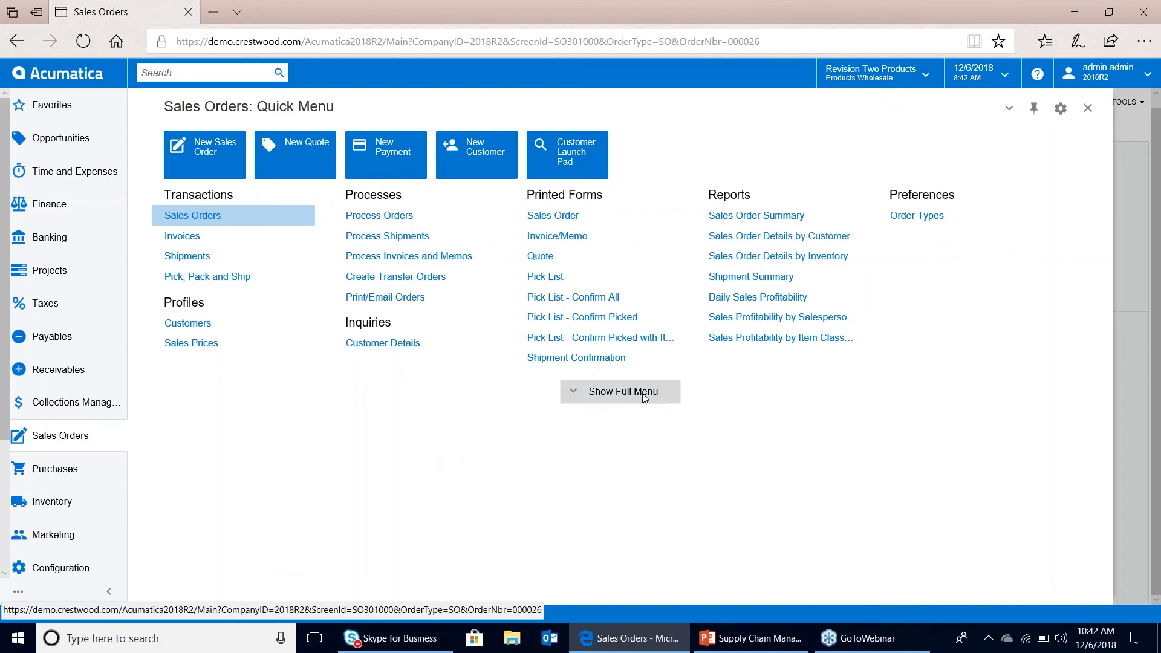
pyautogui.click(620, 391)
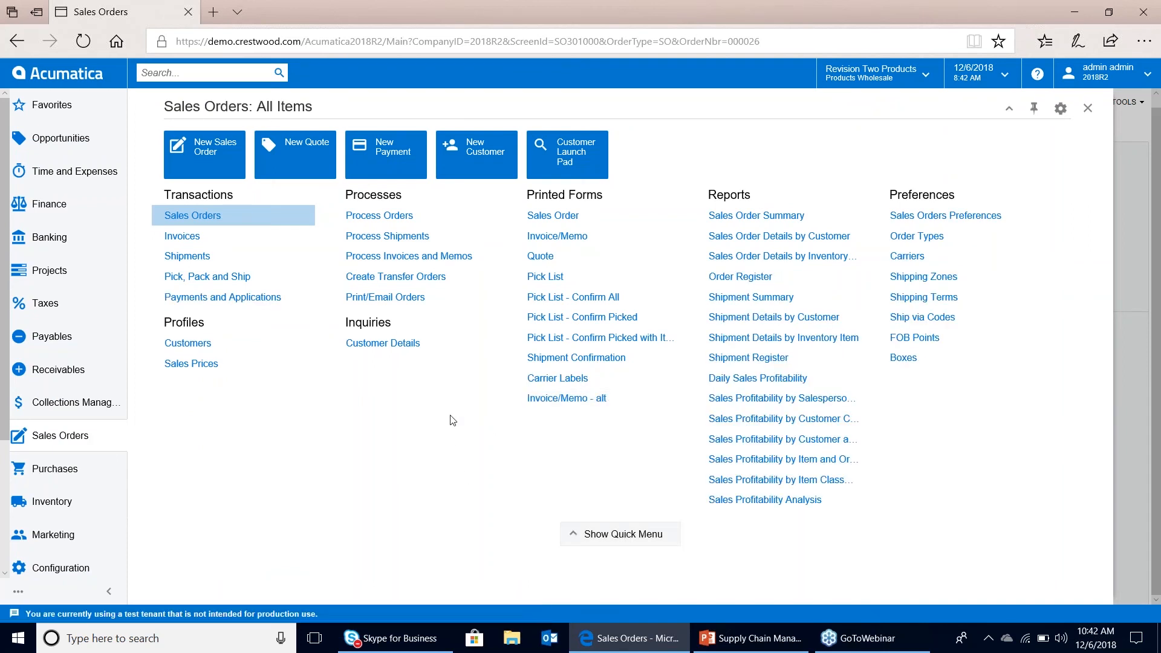
pyautogui.click(402, 217)
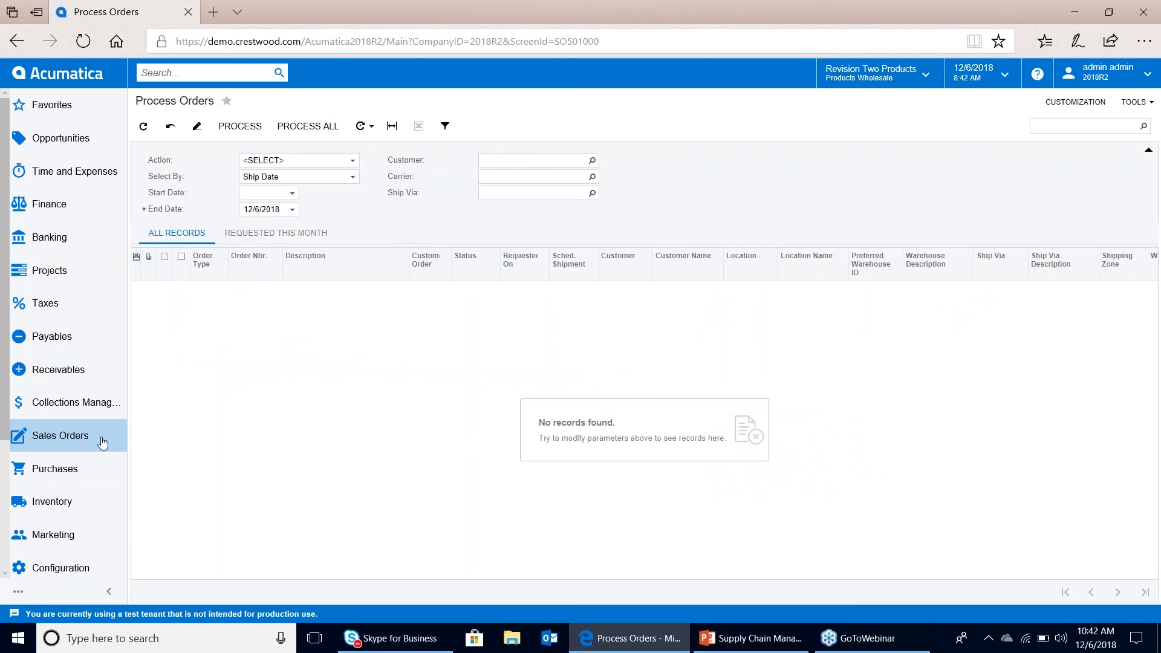
# Step: Open Process Invoices and Memos and list the documents for the Release action
pyautogui.click(100, 439)
pyautogui.click(392, 258)
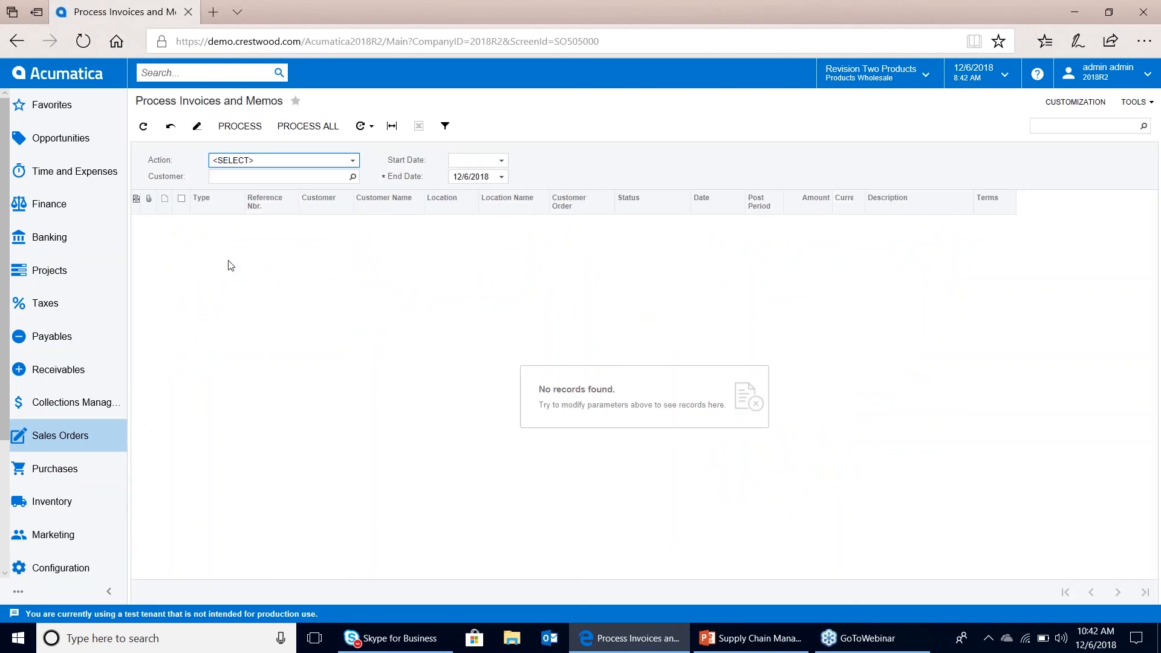
pyautogui.click(342, 161)
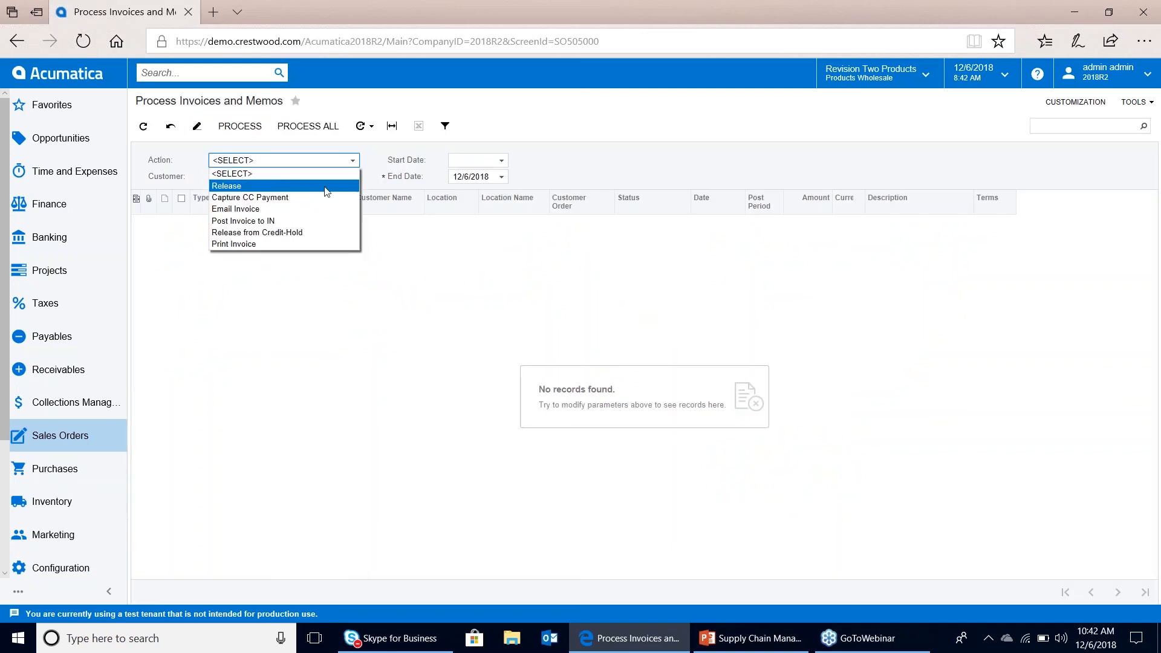
pyautogui.click(327, 184)
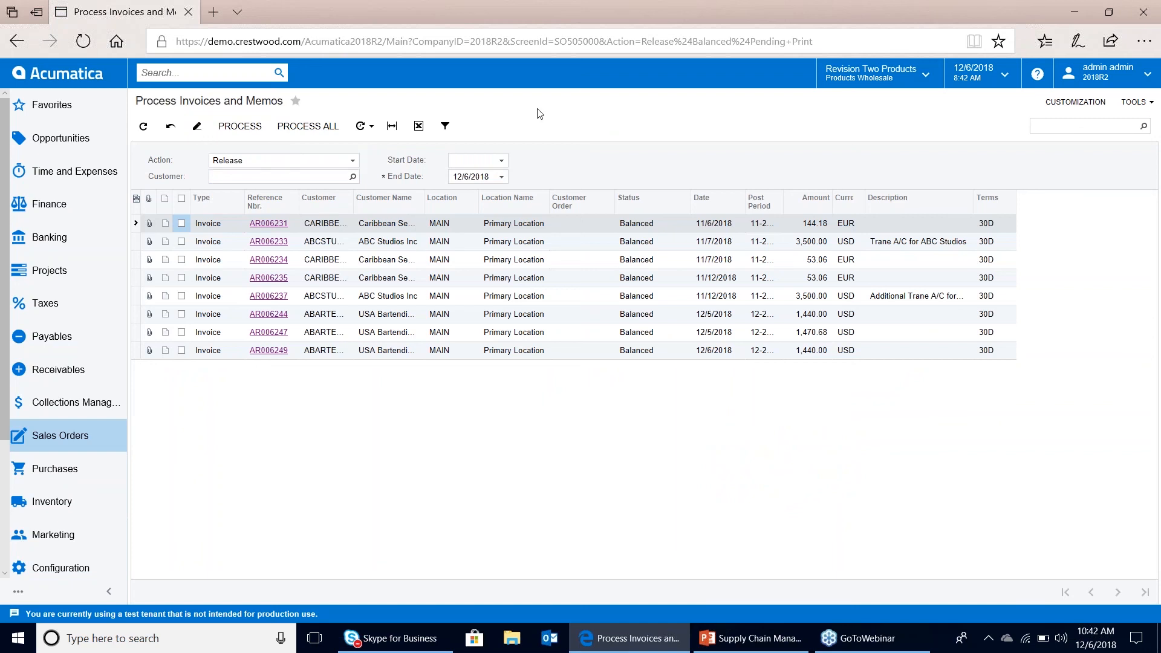
pyautogui.click(354, 165)
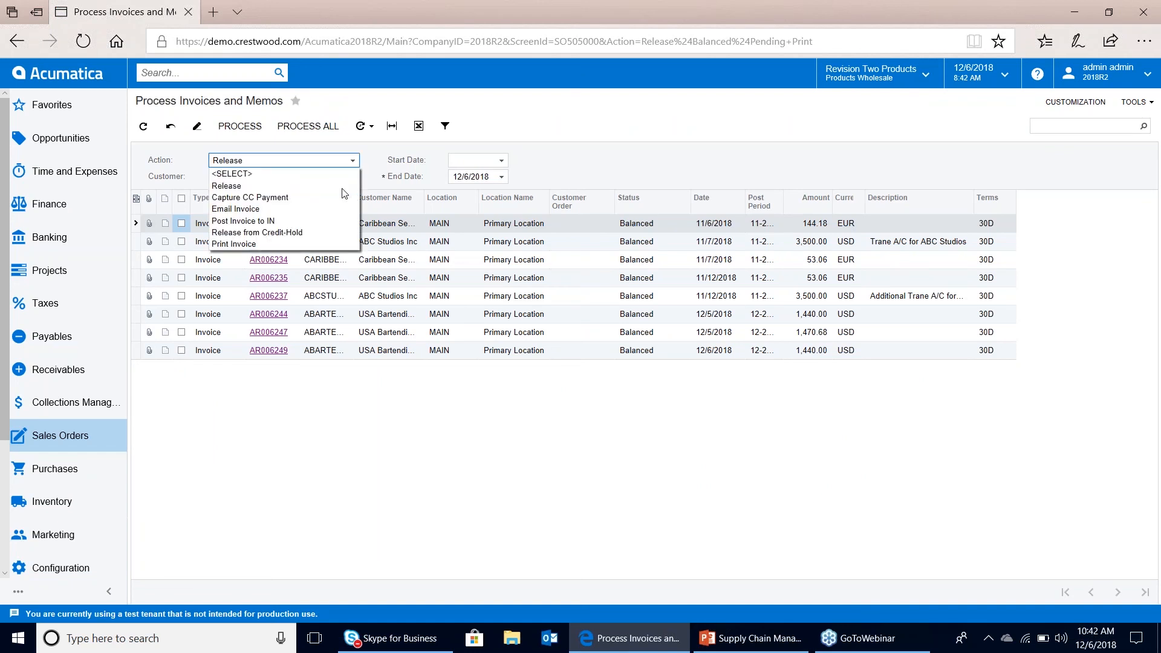
pyautogui.click(342, 189)
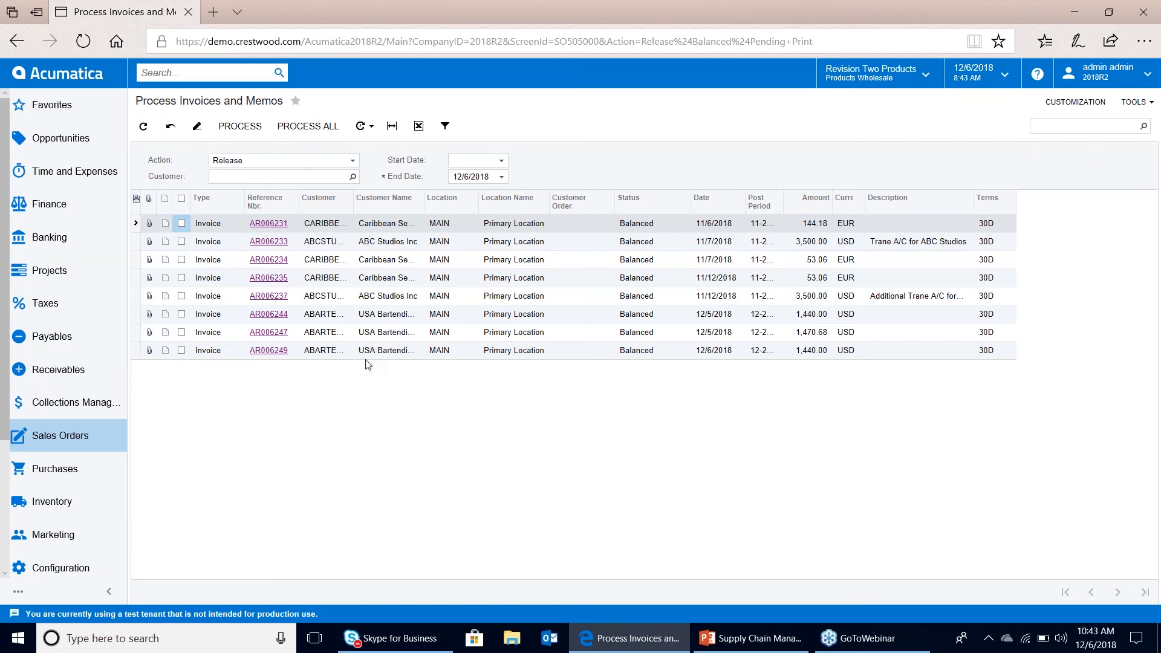
# Step: Open Process Shipments and list the shipments for the Prepare Invoice action and for Update IN
pyautogui.click(88, 434)
pyautogui.click(370, 237)
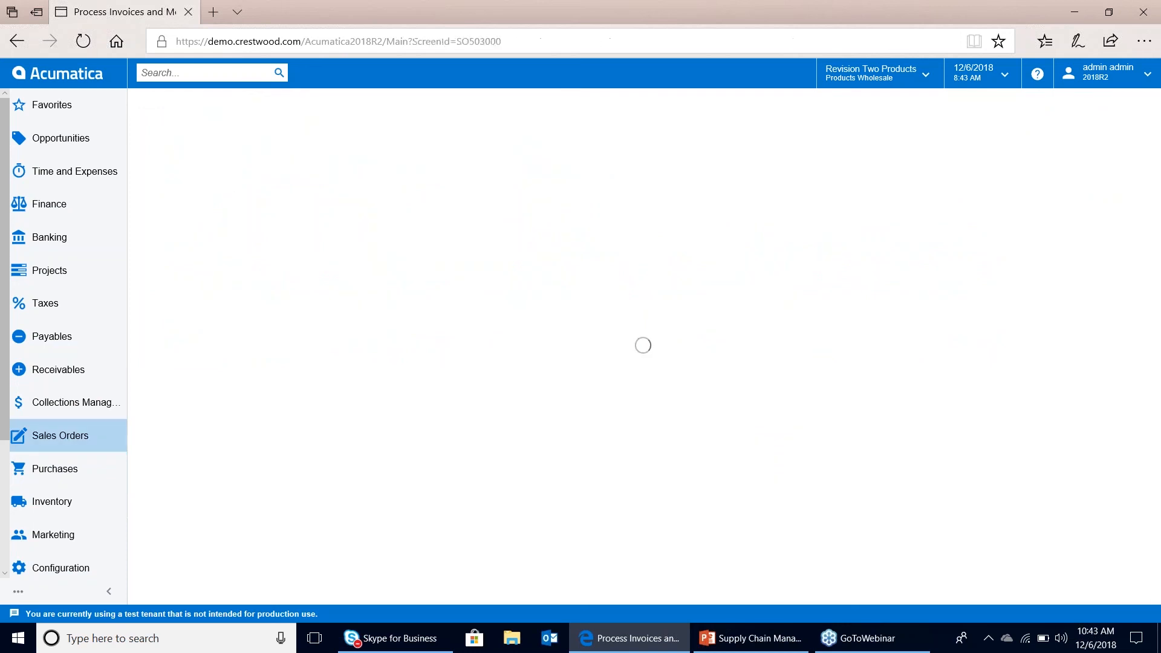
pyautogui.click(351, 161)
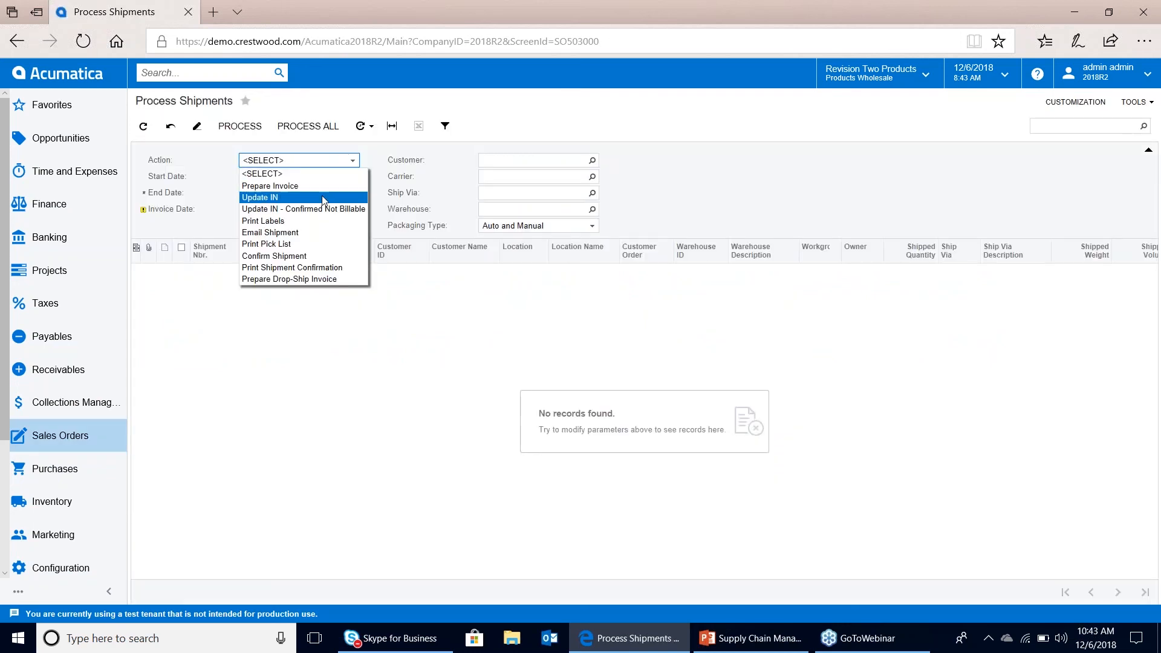
pyautogui.click(327, 187)
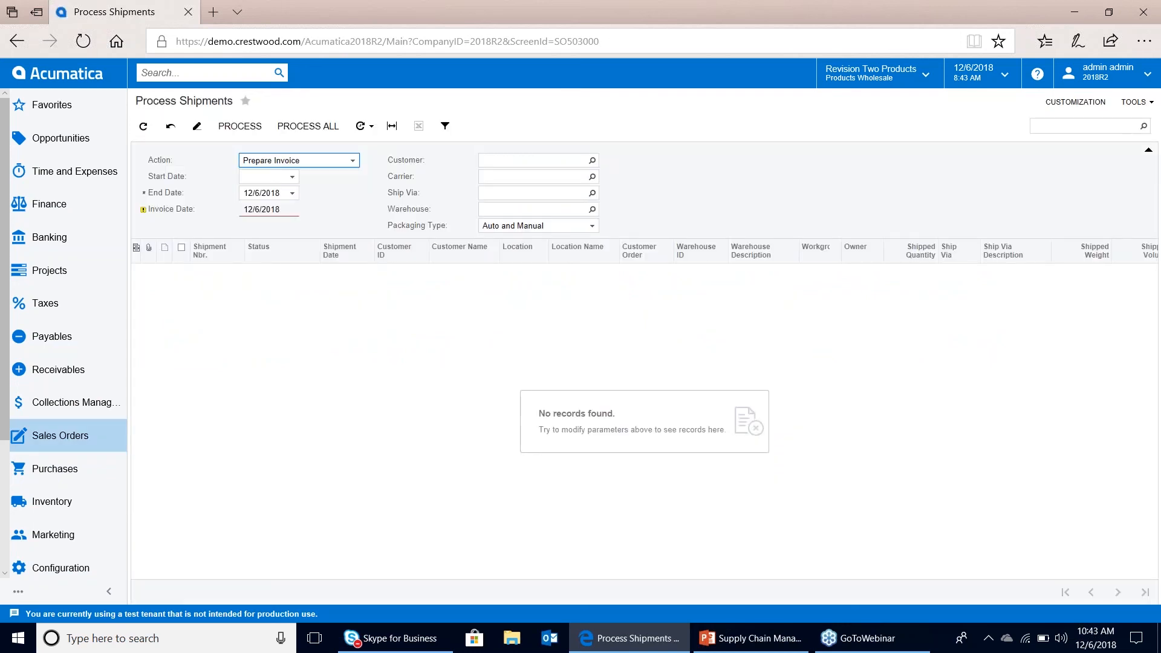
pyautogui.click(351, 167)
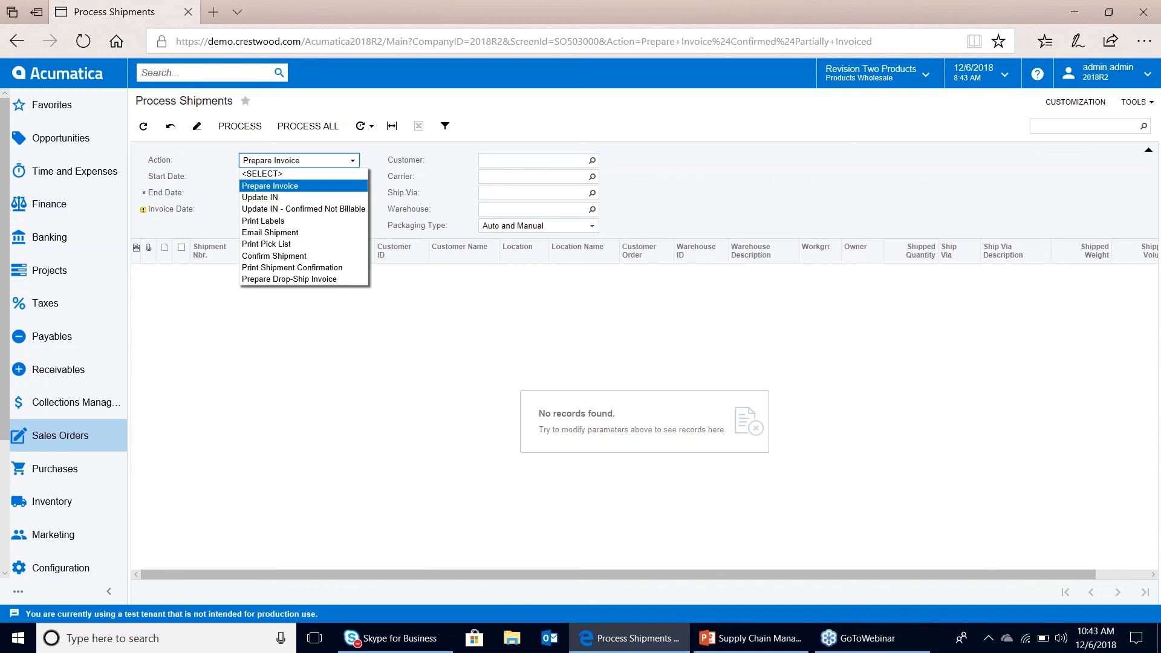
pyautogui.click(336, 194)
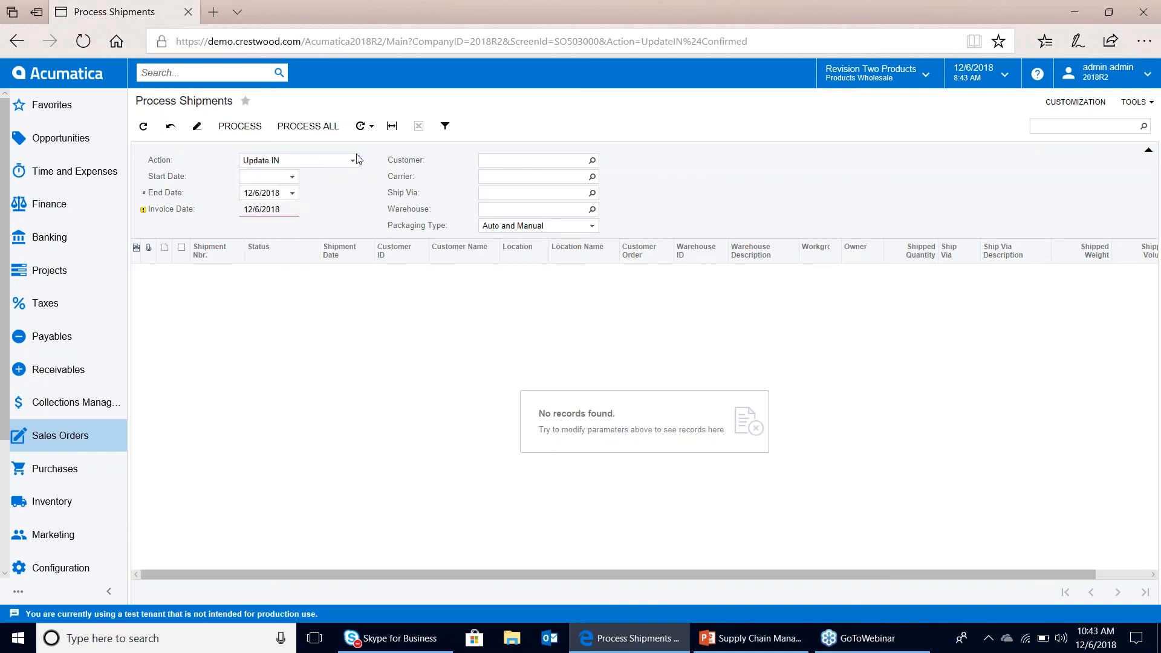
# Step: Open Process Orders and list the orders available for the Create Shipment action
pyautogui.click(98, 442)
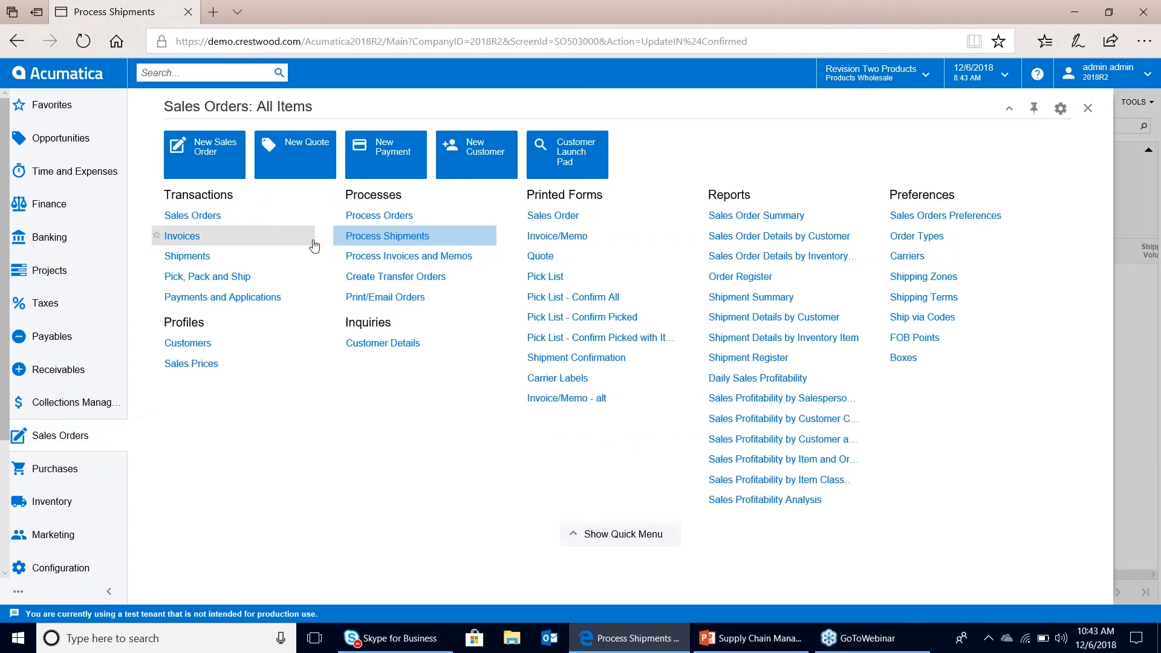
pyautogui.click(370, 218)
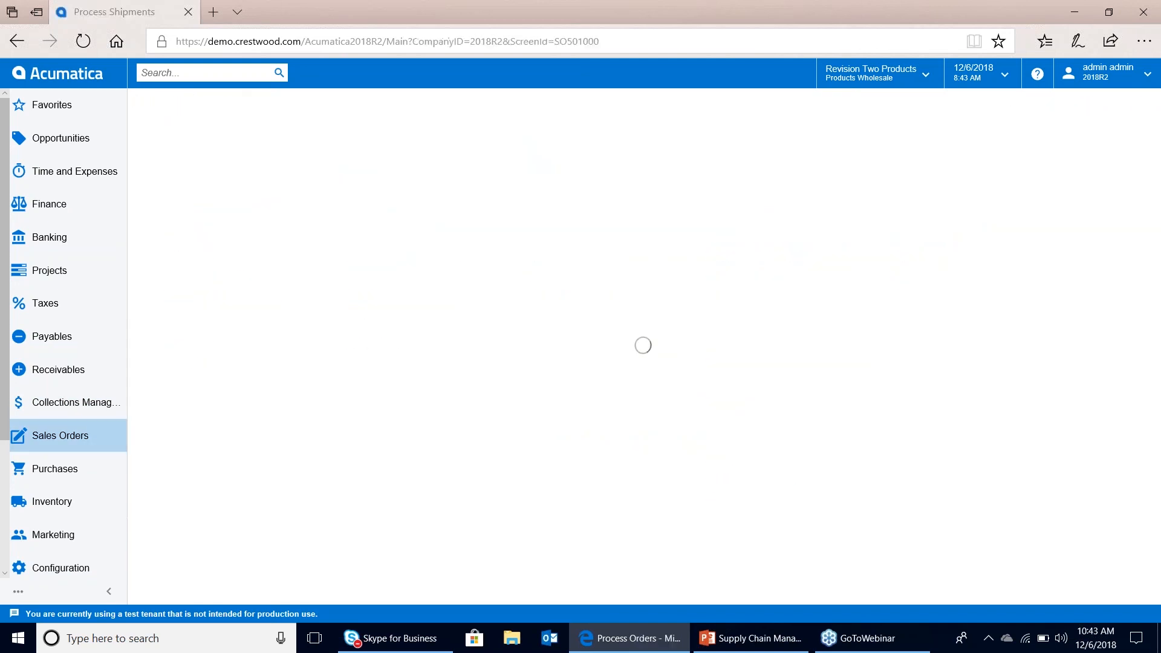
pyautogui.click(351, 160)
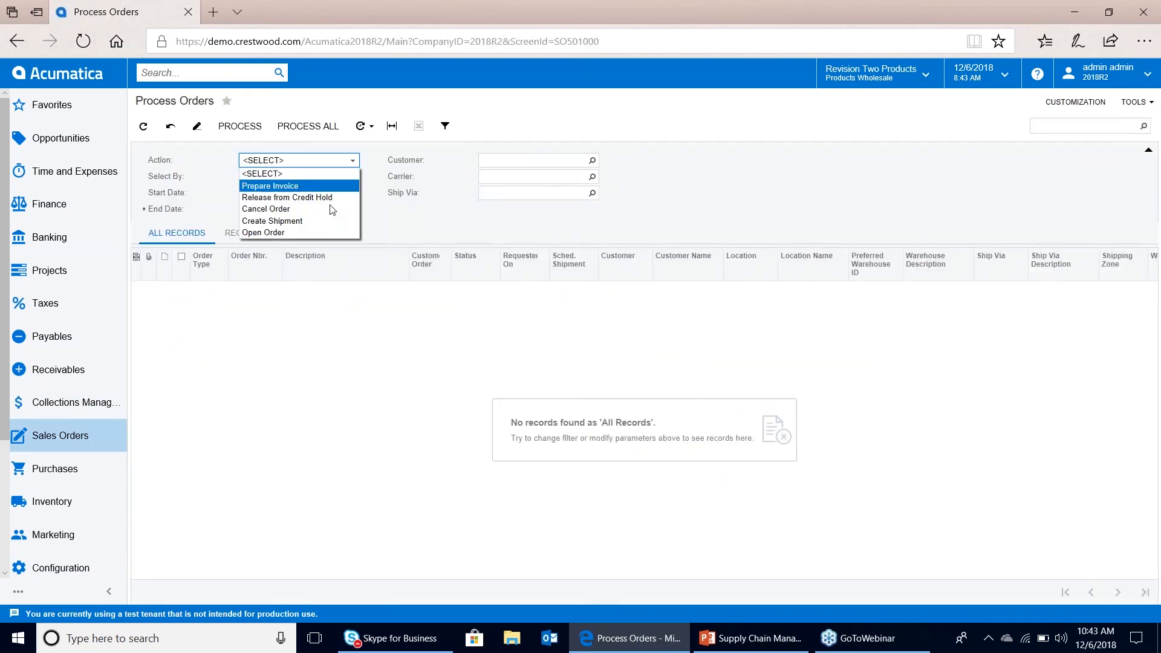
pyautogui.click(334, 221)
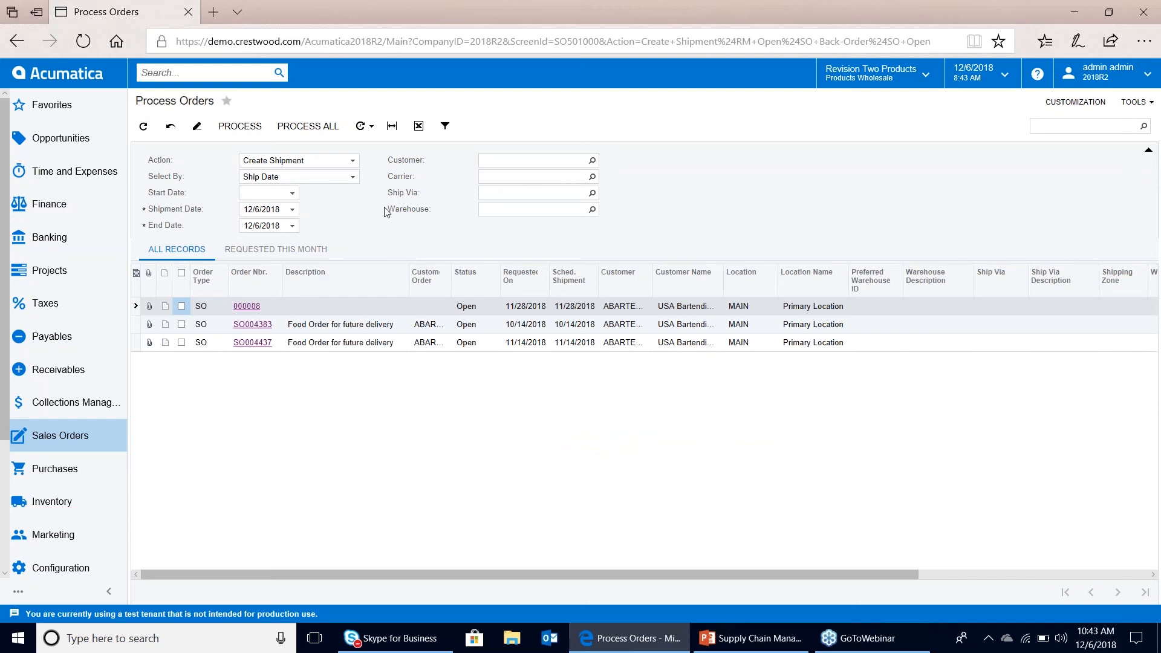
pyautogui.click(104, 437)
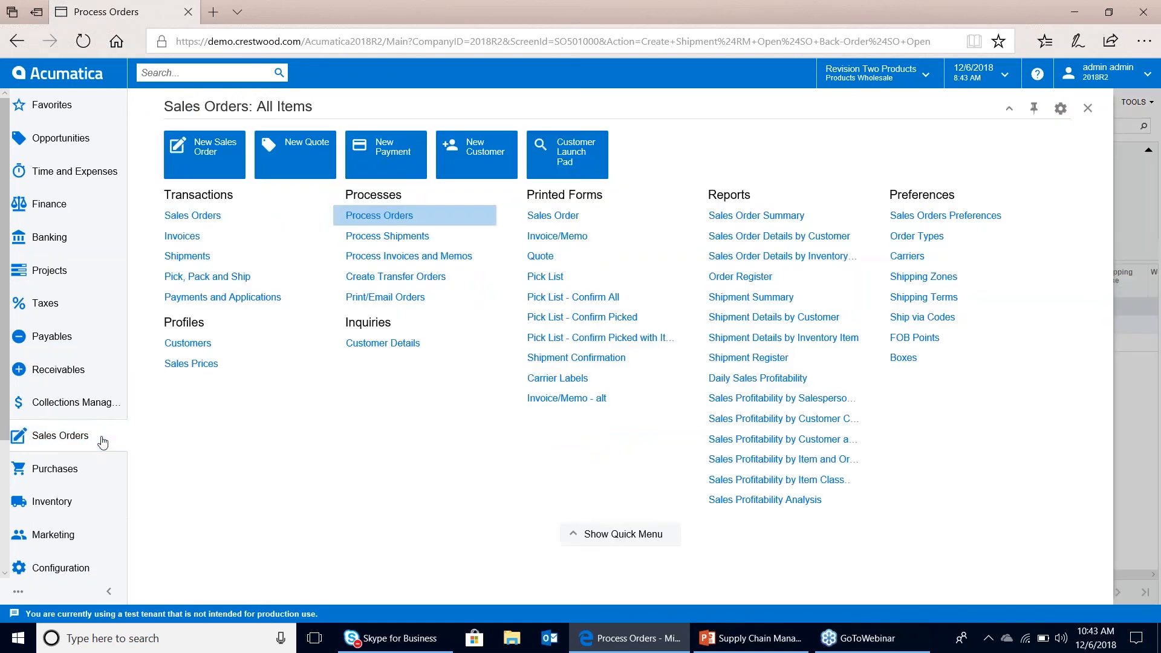
pyautogui.click(389, 216)
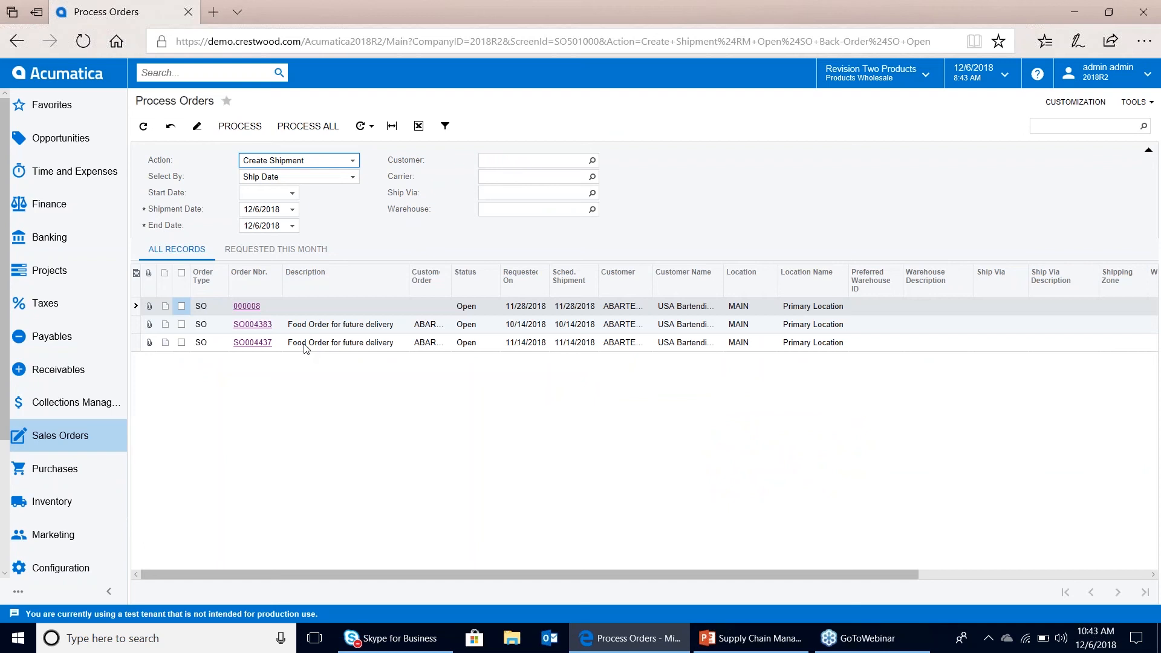
# Step: View the option to add a schedule for the Create Shipment processing of orders, without saving one
pyautogui.click(372, 130)
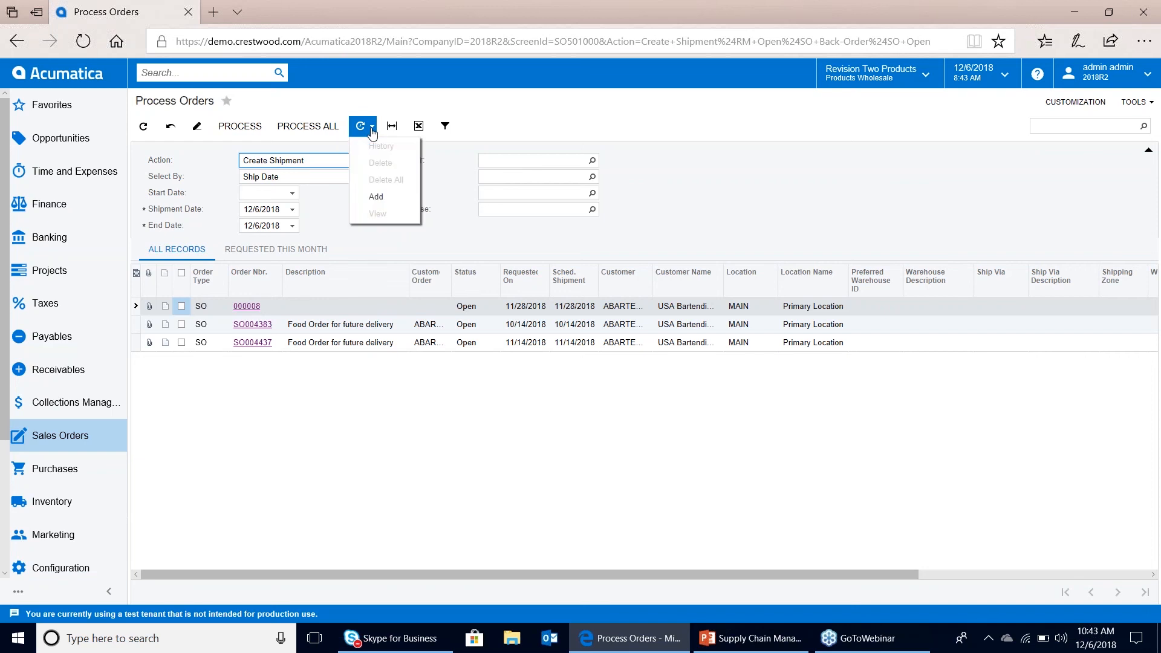
pyautogui.click(374, 197)
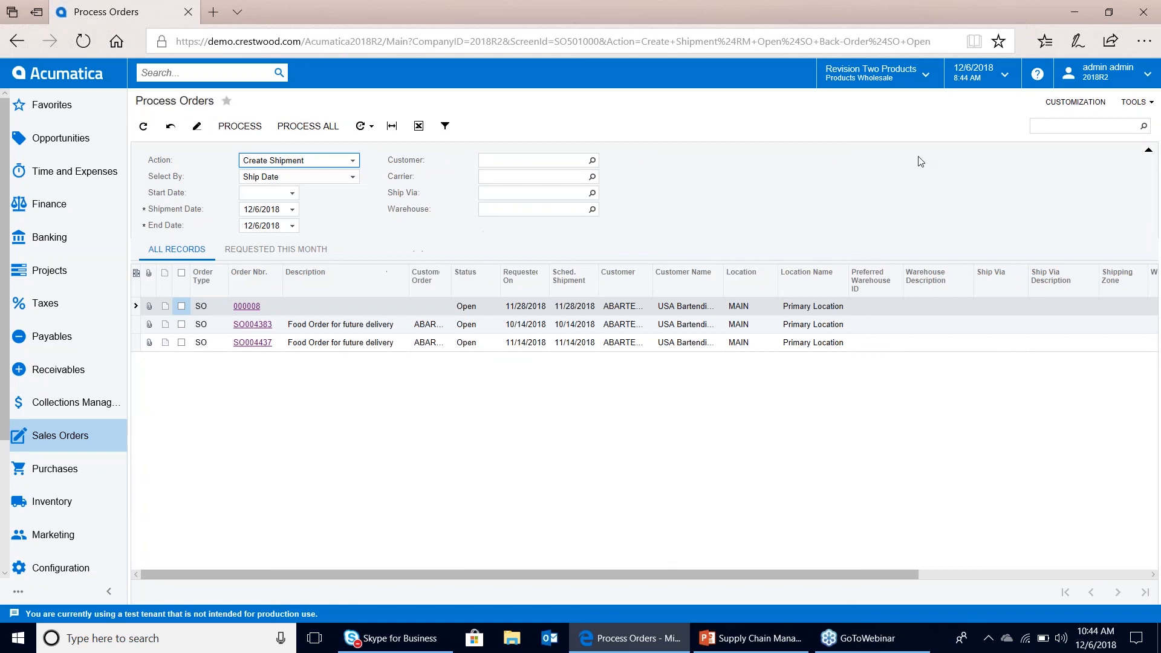
pyautogui.click(916, 157)
# Step: Show all Sales Orders items again
pyautogui.click(118, 437)
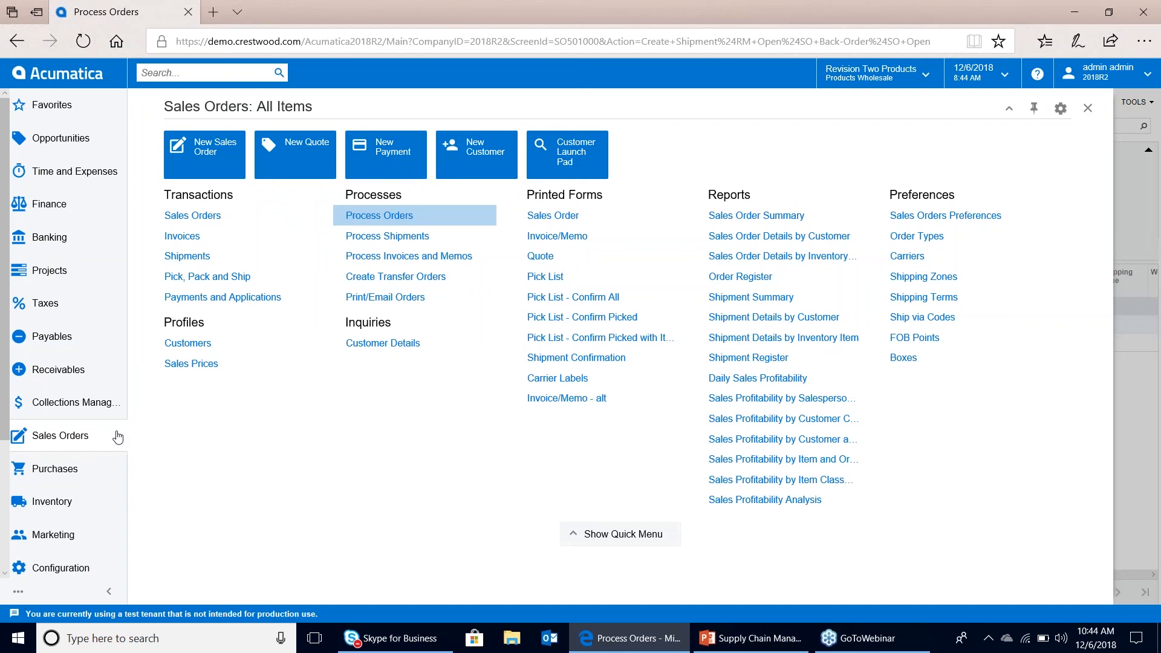